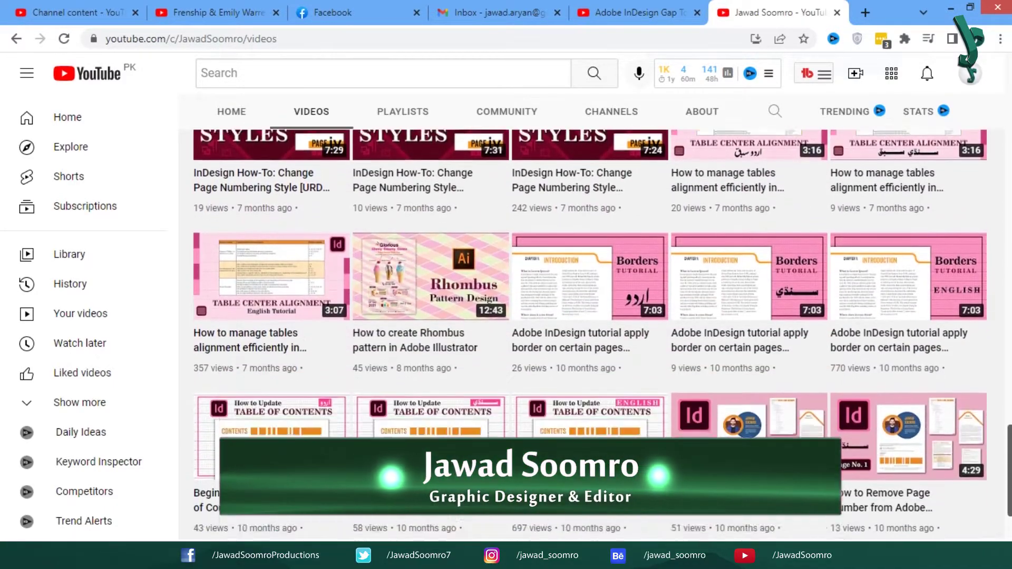
pyautogui.scroll(-2, 590, 317)
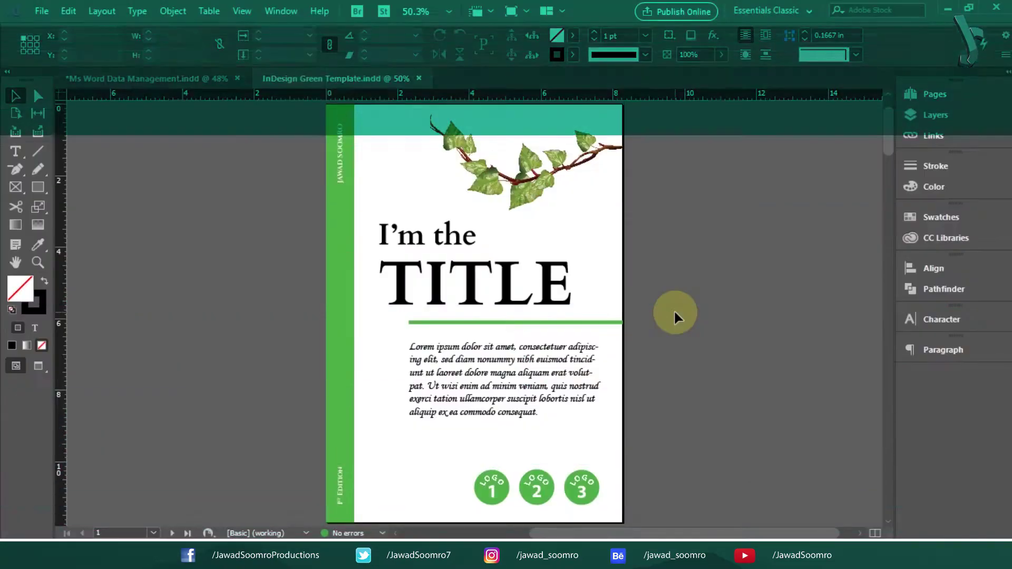
# Step: Examine the cover page of the InDesign green template, including its three circular logos
pyautogui.click(481, 492)
pyautogui.click(535, 483)
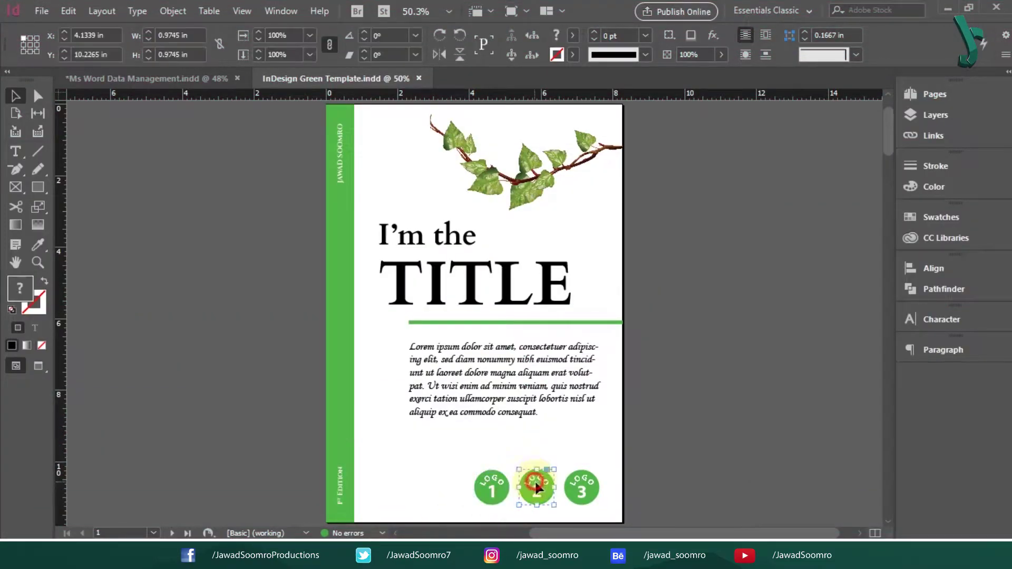
pyautogui.click(593, 478)
pyautogui.click(703, 437)
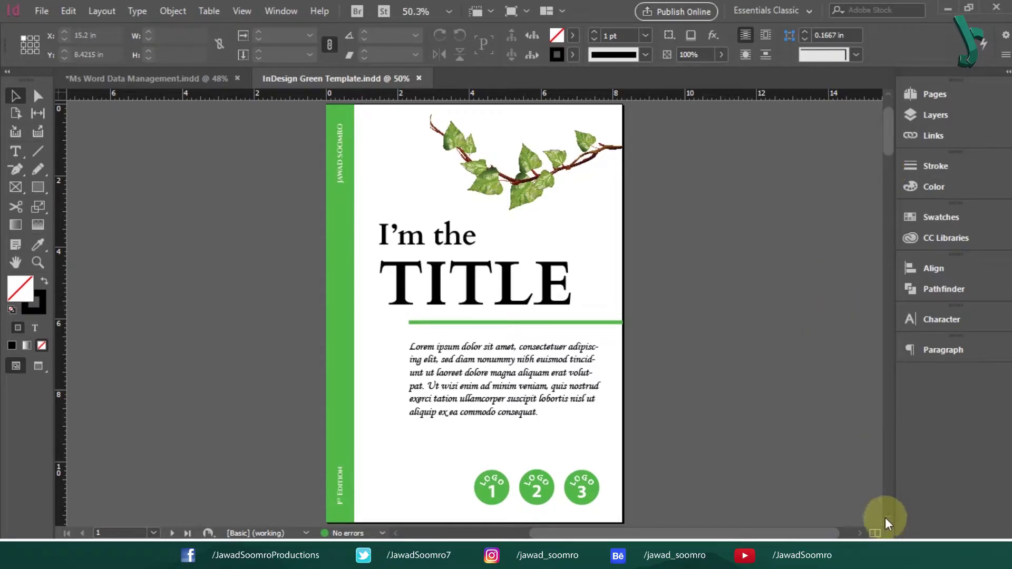
pyautogui.moveTo(890, 127); pyautogui.dragTo(892, 188)
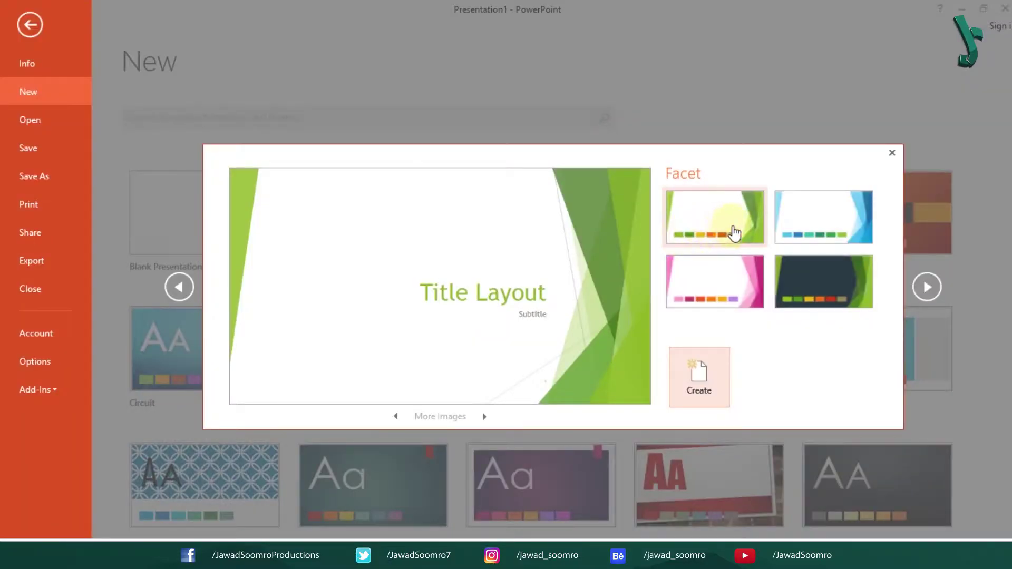
# Step: Switch to PowerPoint, create a presentation from the green Facet theme variant, and add new slides after the title slide
pyautogui.click(734, 233)
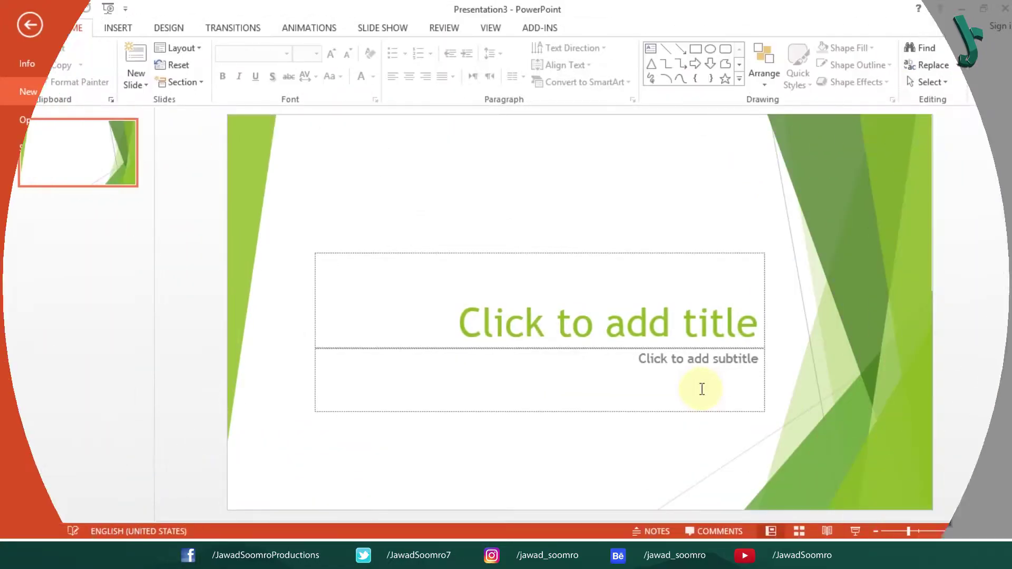
pyautogui.rightClick(77, 163)
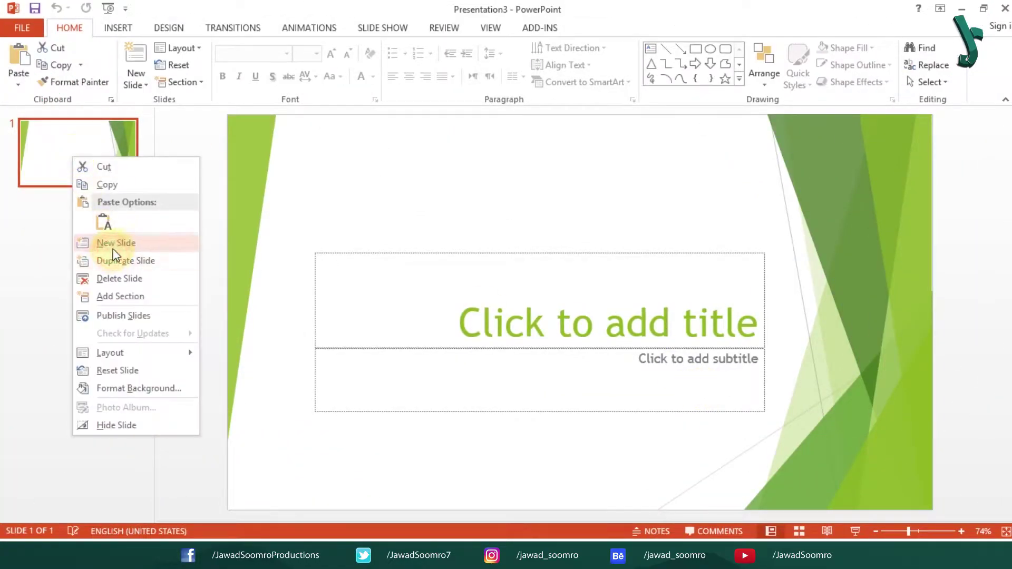
pyautogui.click(94, 238)
pyautogui.press('Return')
pyautogui.click(86, 150)
pyautogui.click(122, 325)
pyautogui.rightClick(122, 325)
pyautogui.click(176, 125)
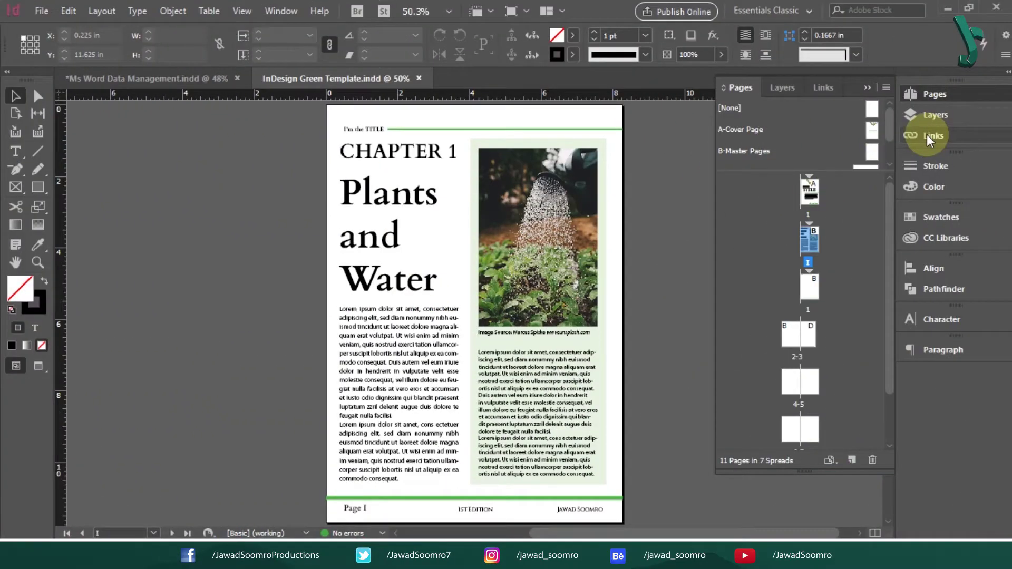
# Step: Examine the repeated header and footer elements on the InDesign template's pages from Chapter 1 through the page 4-5 spread
pyautogui.click(867, 87)
pyautogui.moveTo(888, 182)
pyautogui.mouseDown()
pyautogui.moveTo(900, 270)
pyautogui.moveTo(897, 490)
pyautogui.moveTo(865, 287)
pyautogui.moveTo(886, 192)
pyautogui.moveTo(887, 119)
pyautogui.moveTo(892, 188)
pyautogui.mouseUp()
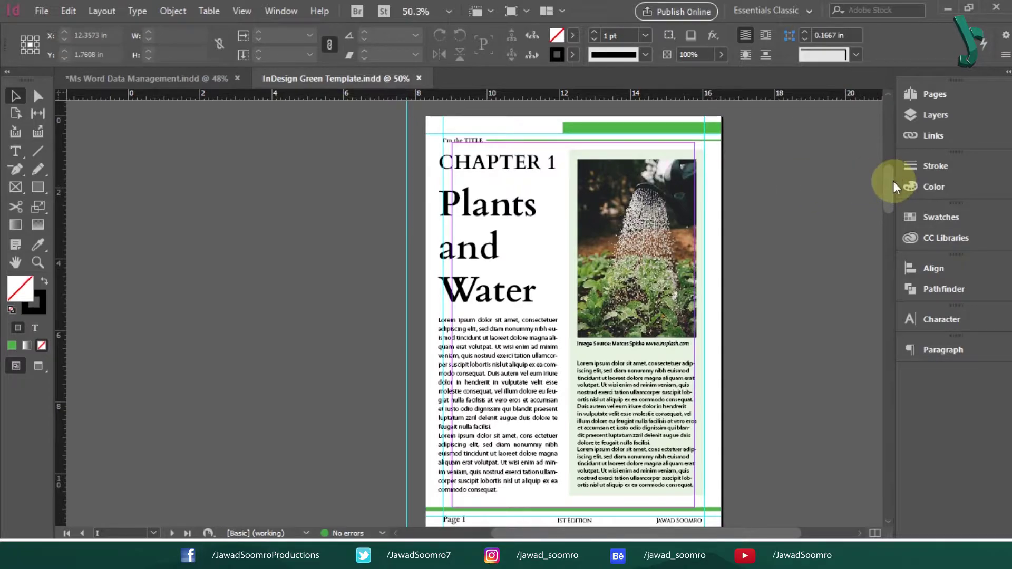
pyautogui.moveTo(890, 182); pyautogui.dragTo(916, 342)
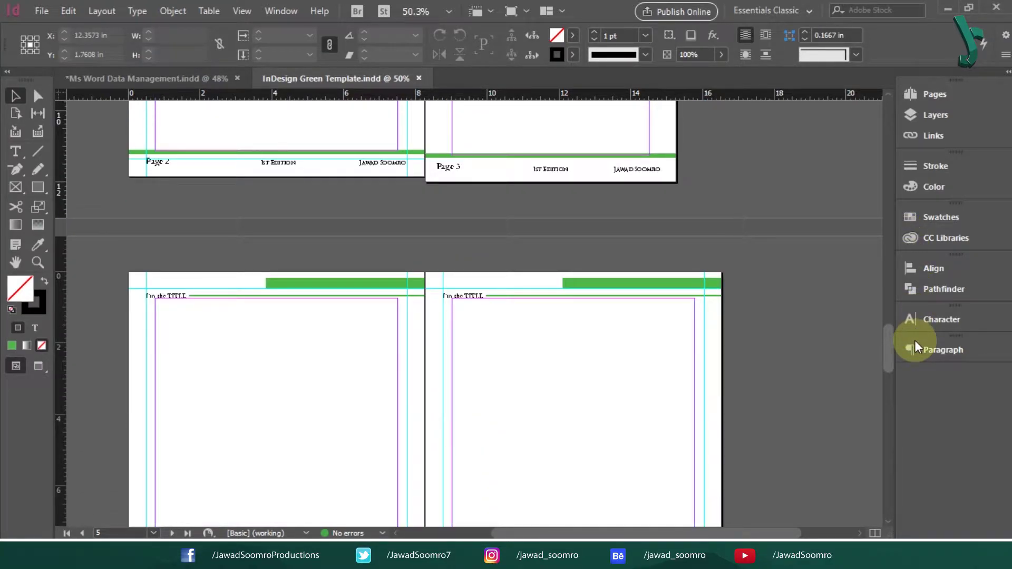
pyautogui.moveTo(915, 340); pyautogui.dragTo(903, 181)
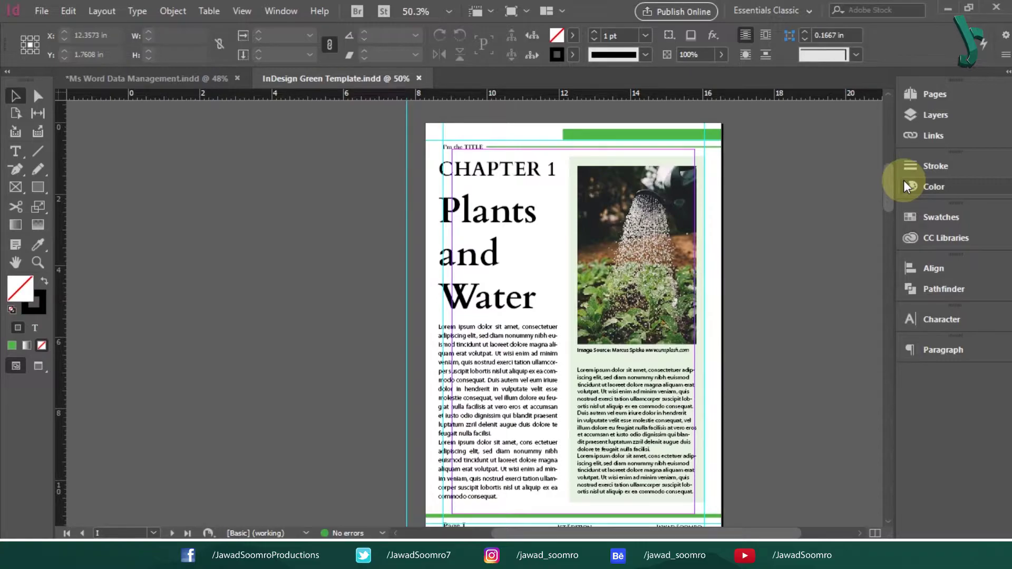
# Step: Open the B-Master Pages master and draw a text frame about 3.52 in wide and 0.48 in high below the header line
pyautogui.click(961, 91)
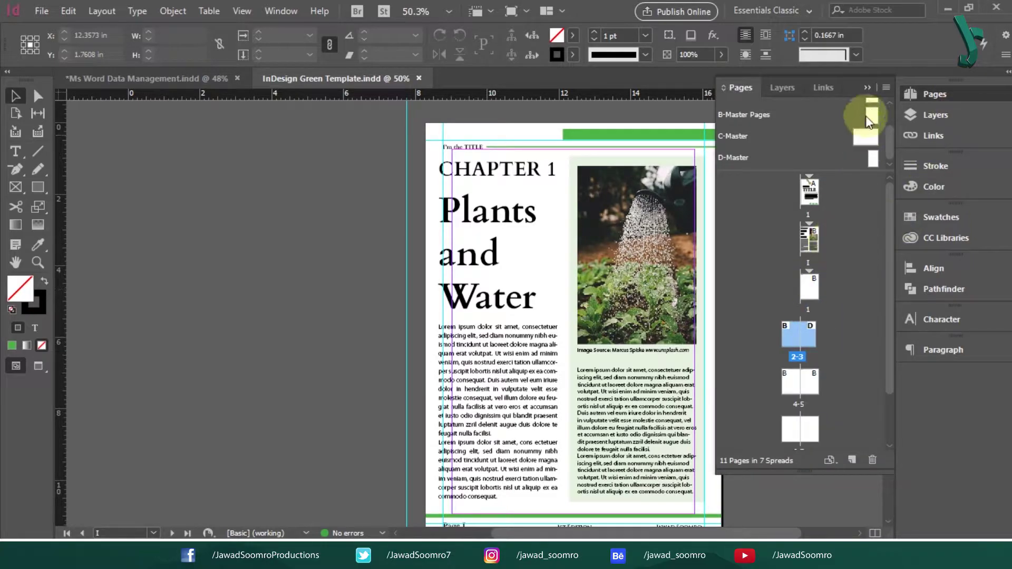
pyautogui.doubleClick(872, 115)
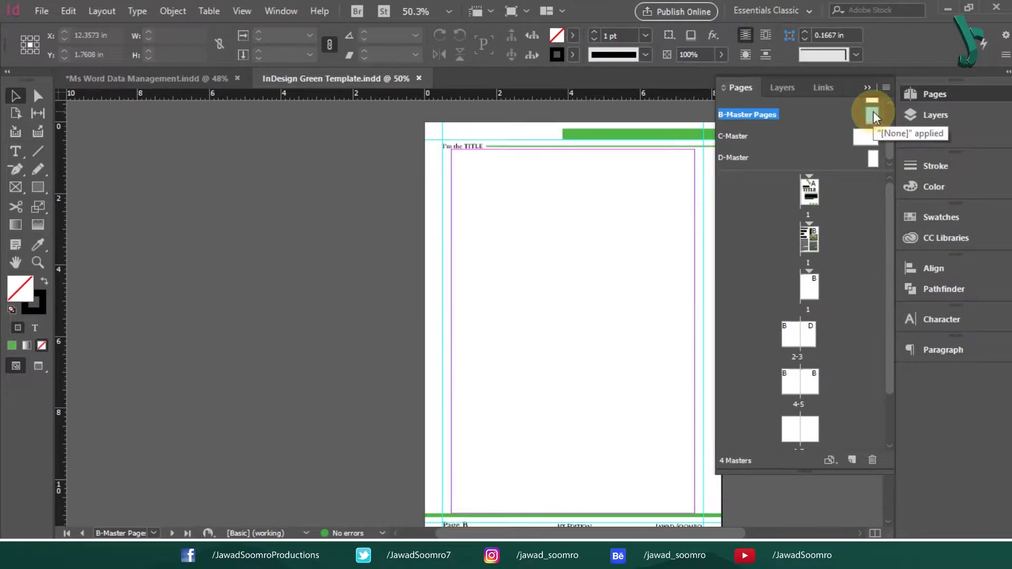
pyautogui.press('t')
pyautogui.hotkey('ctrl', '1')
pyautogui.click(337, 283)
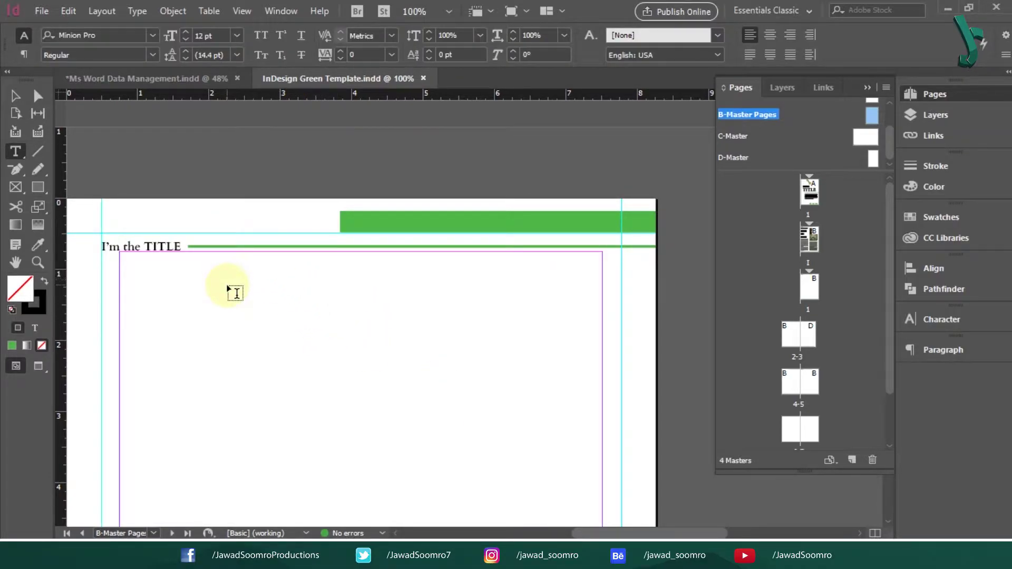
pyautogui.moveTo(292, 271); pyautogui.dragTo(474, 306)
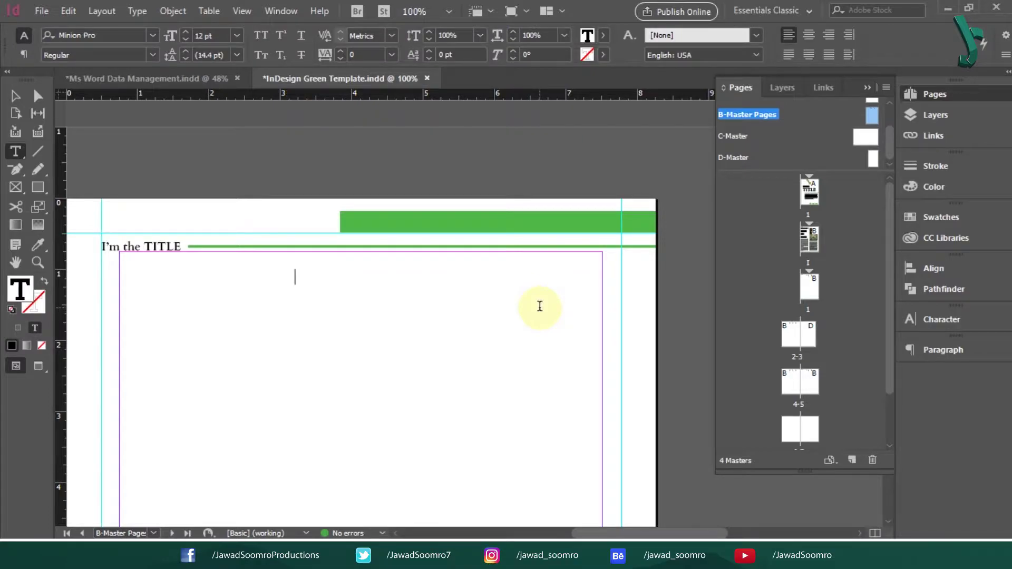
# Step: Enter the series name "ENVIRONMENTAL SCIENCE BOOKS" in the new text frame on the master
pyautogui.write('ENVIRONMENT FRIENDLY SCIENCE BOOKS')
pyautogui.click(448, 277)
pyautogui.tripleClick(447, 276)
pyautogui.moveTo(440, 278); pyautogui.dragTo(380, 279)
pyautogui.write('AL')
pyautogui.press('BackSpace')
pyautogui.press('BackSpace')
pyautogui.press('BackSpace')
pyautogui.write('AL')
# Step: Format the "ENVIRONMENTAL SCIENCE BOOKS" text in Cardo Bold with a white fill
pyautogui.tripleClick(377, 281)
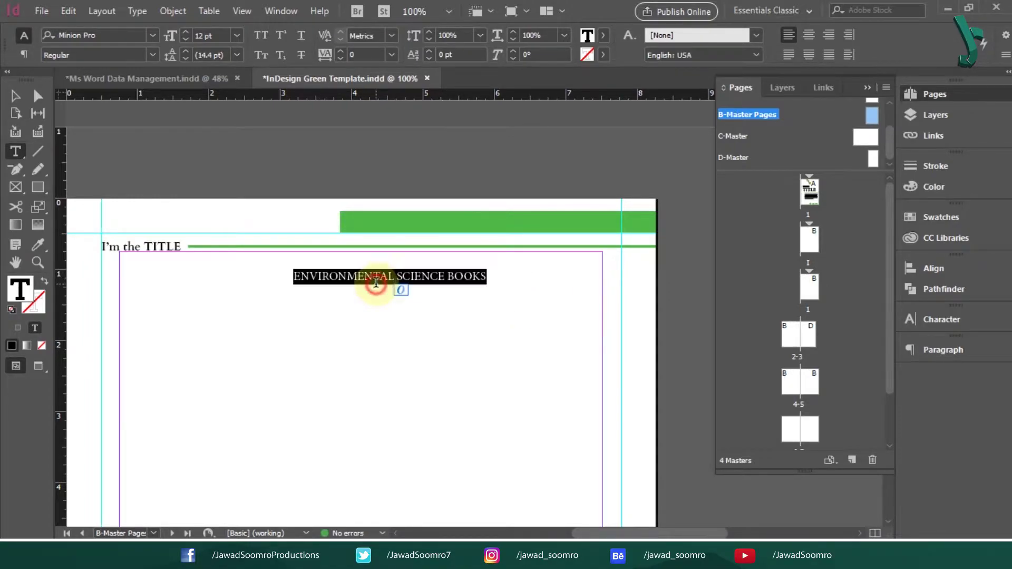
pyautogui.click(106, 36)
pyautogui.write('cardo')
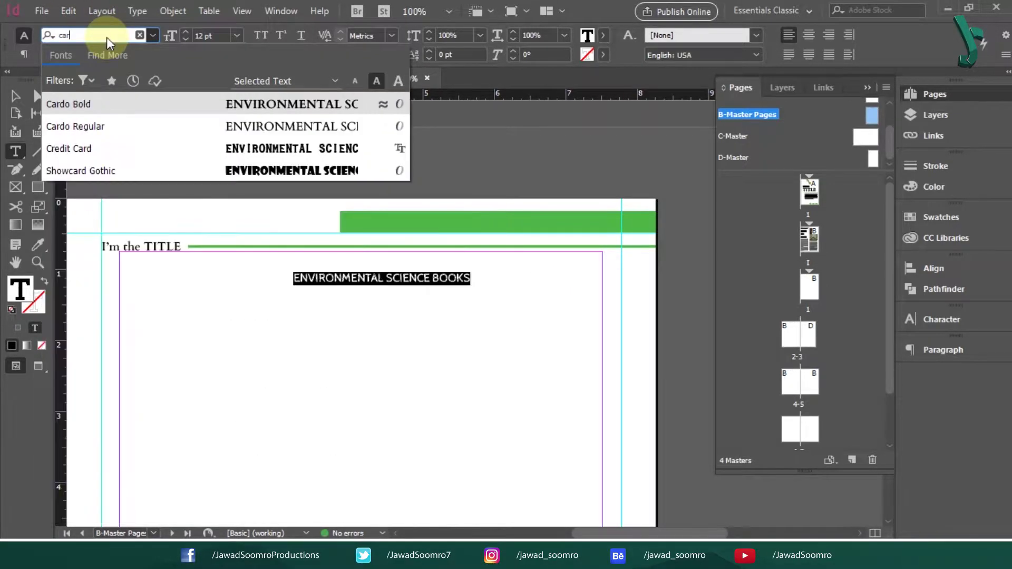
pyautogui.click(140, 104)
pyautogui.click(604, 36)
pyautogui.click(477, 113)
pyautogui.click(108, 120)
# Step: Move the series name onto the green header bar, then enlarge the text slightly and fit its frame to the outer guide
pyautogui.click(16, 97)
pyautogui.moveTo(345, 281); pyautogui.dragTo(398, 224)
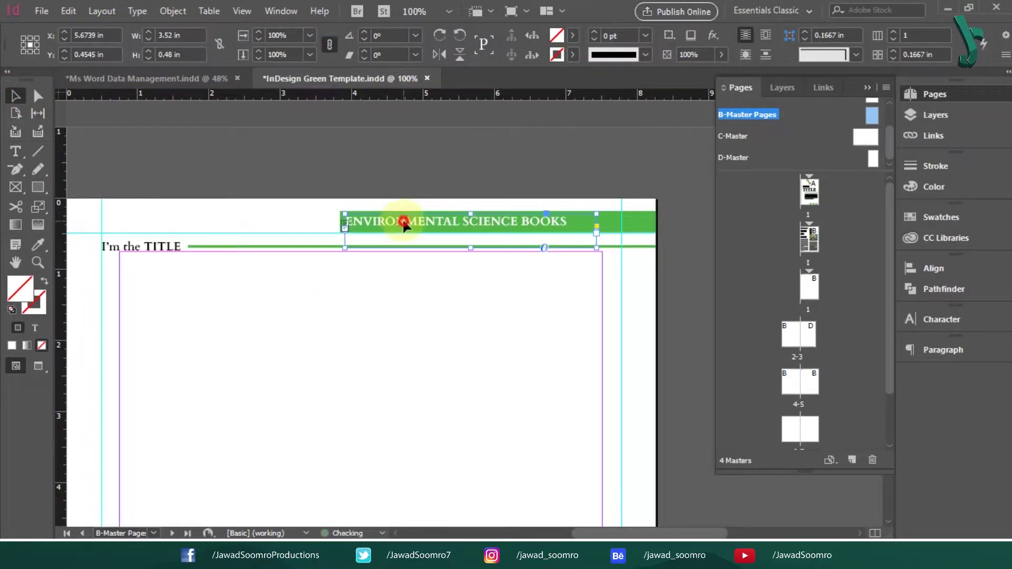
pyautogui.tripleClick(404, 221)
pyautogui.click(186, 31)
pyautogui.click(186, 32)
pyautogui.click(15, 97)
pyautogui.moveTo(600, 247); pyautogui.dragTo(622, 233)
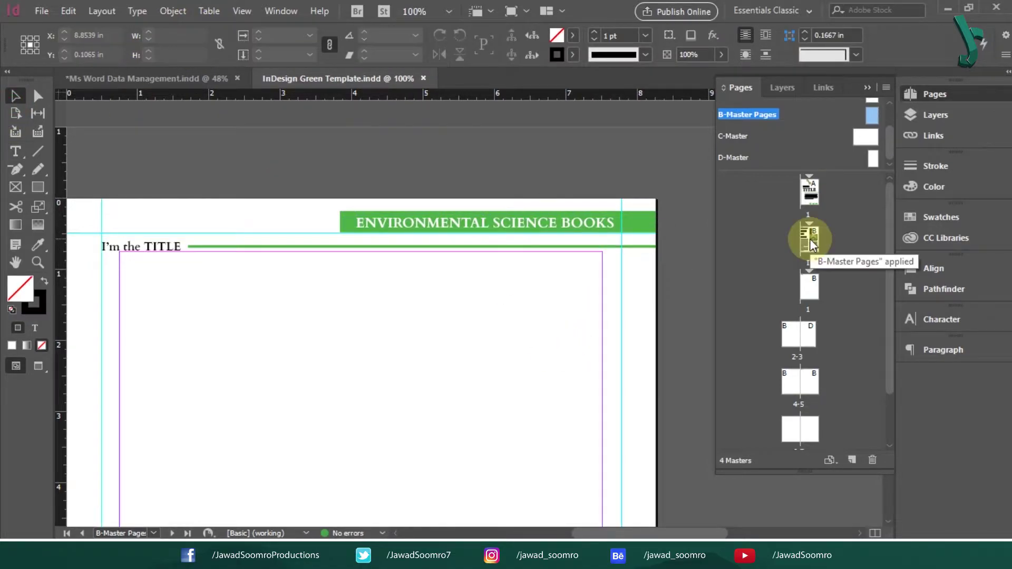
# Step: Check the new master header across the document pages, from Chapter 1 through the table of contents, references and glossary
pyautogui.doubleClick(810, 239)
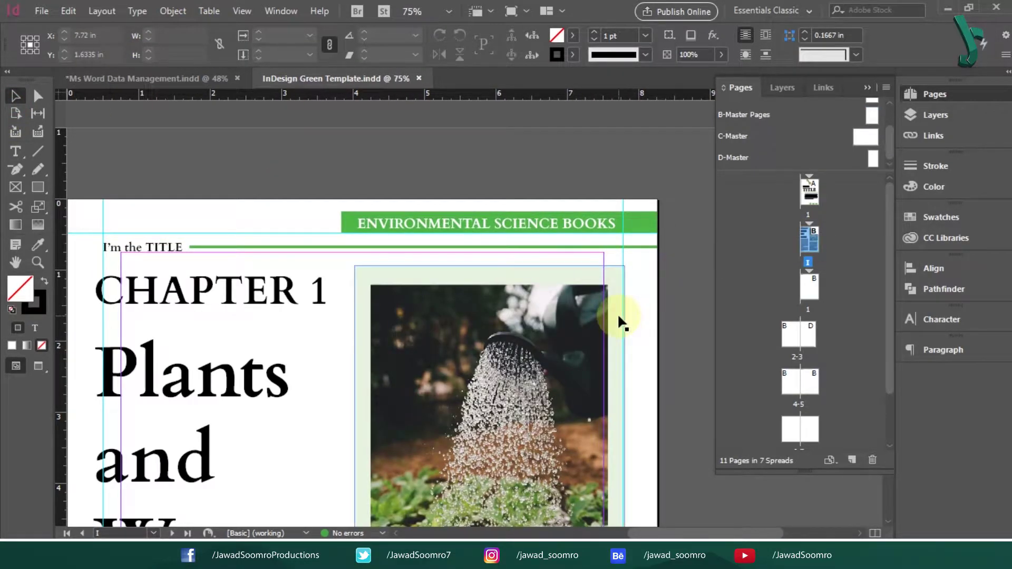
pyautogui.hotkey('ctrl', '-')
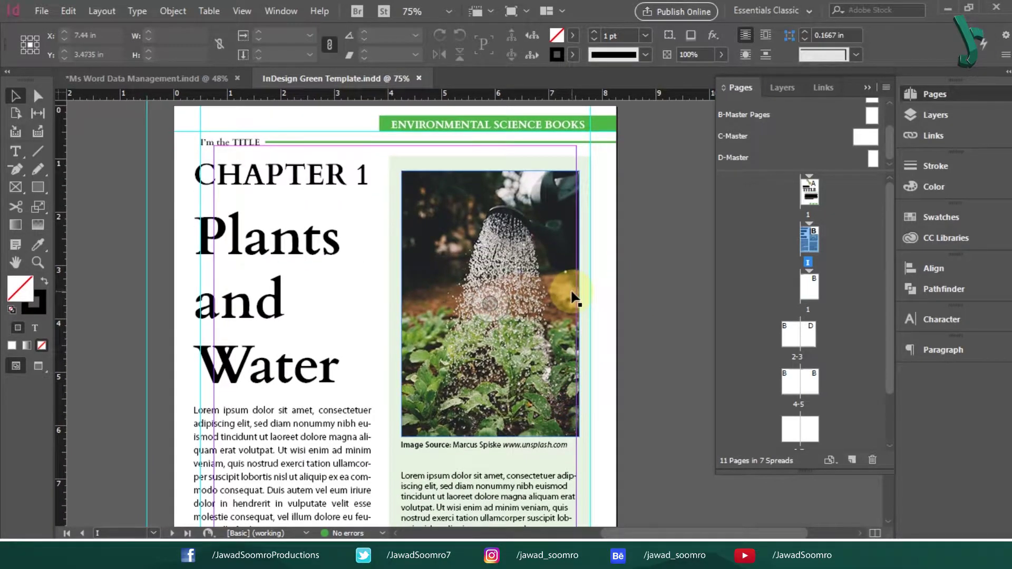
pyautogui.hotkey('ctrl', '0')
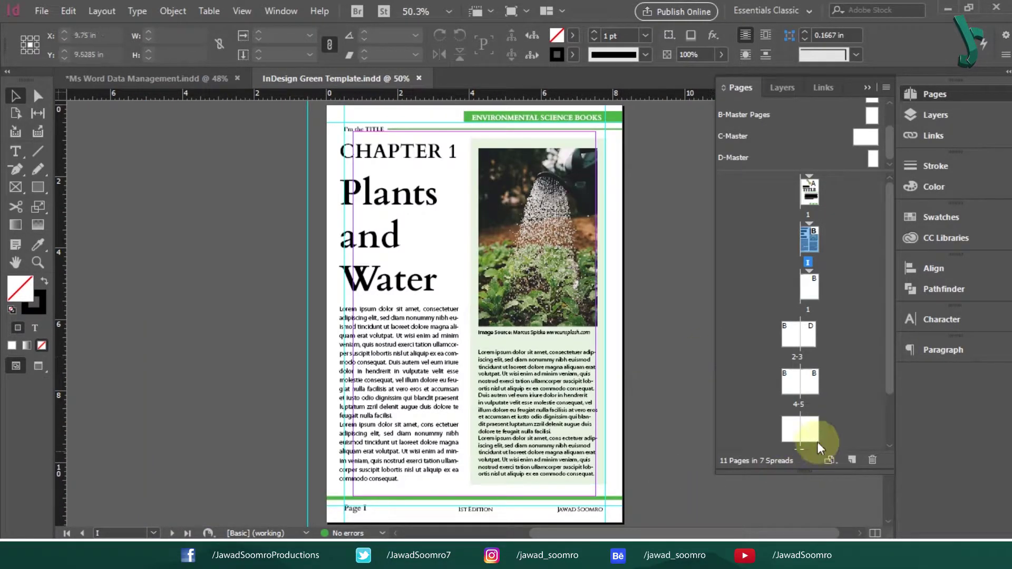
pyautogui.doubleClick(811, 287)
pyautogui.click(798, 342)
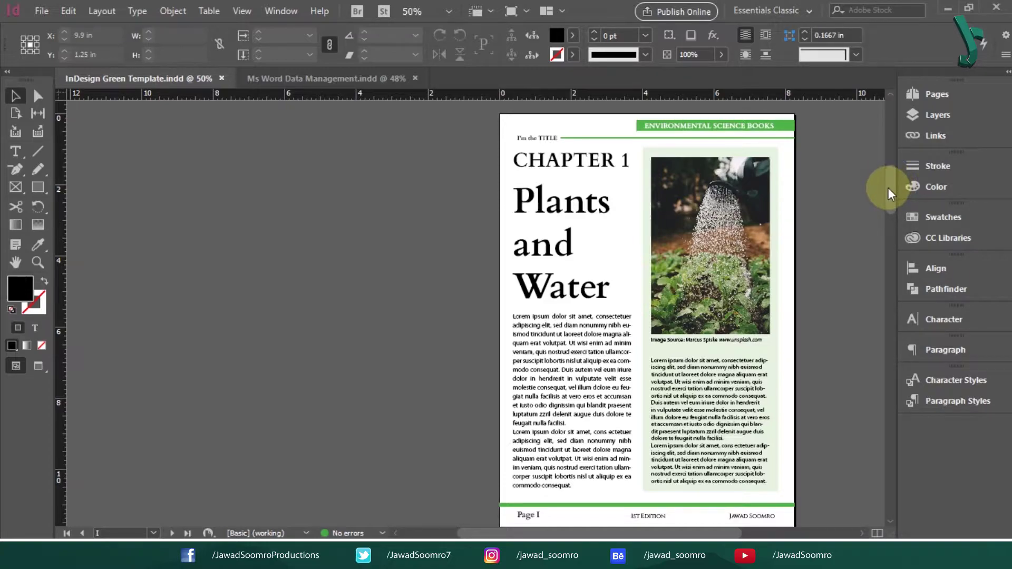
pyautogui.moveTo(888, 188); pyautogui.dragTo(901, 306)
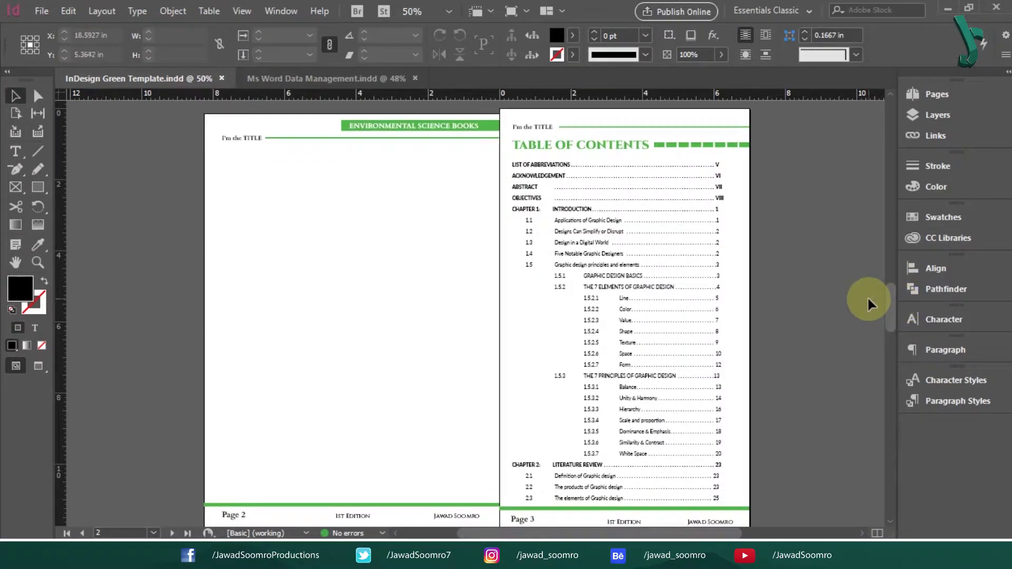
pyautogui.moveTo(892, 306); pyautogui.dragTo(912, 423)
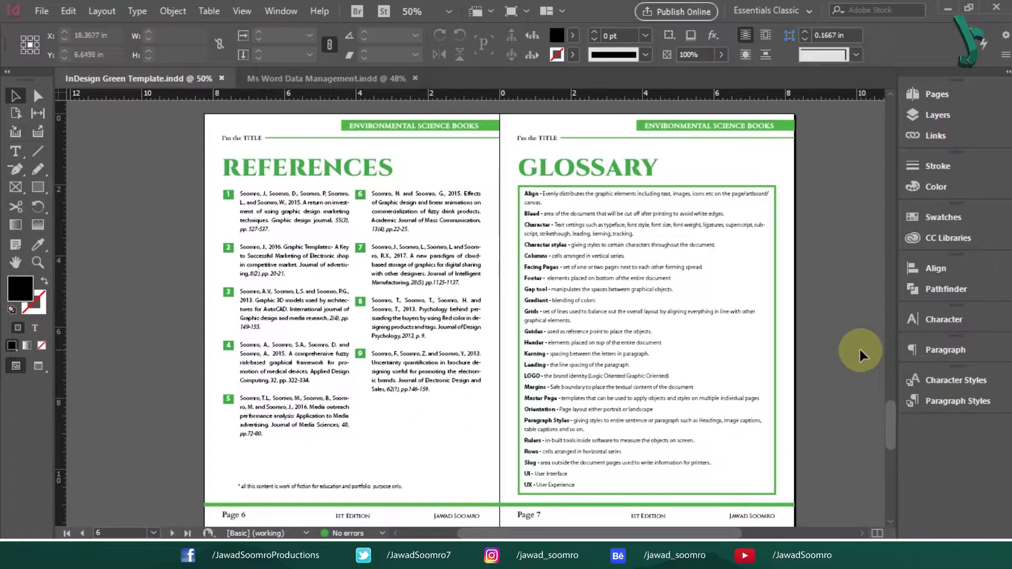
# Step: Create a 10-page portrait document of 8.2677 x 11.6929 in, with units in inches and facing pages enabled
pyautogui.click(42, 11)
pyautogui.click(80, 113)
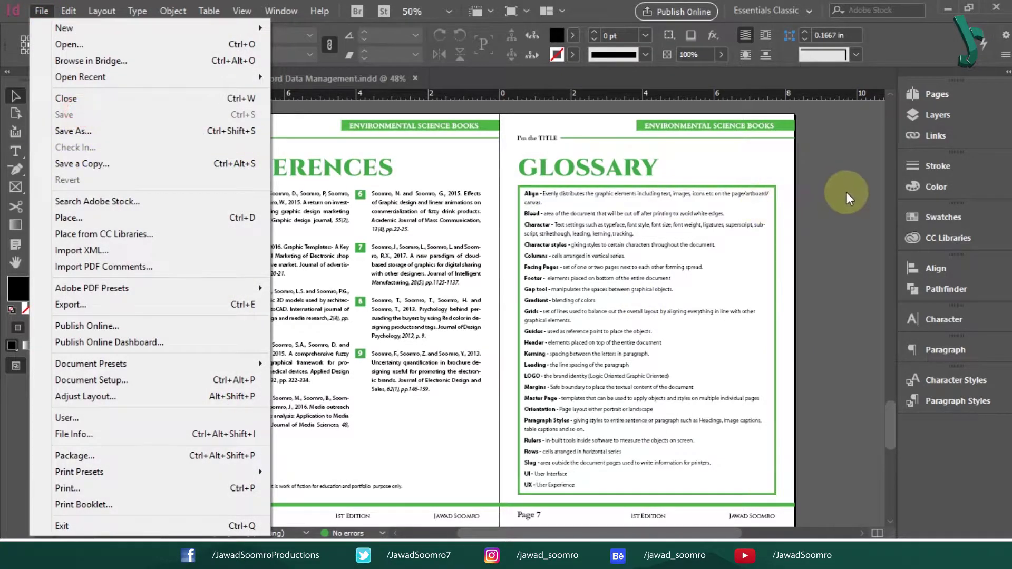
pyautogui.click(339, 99)
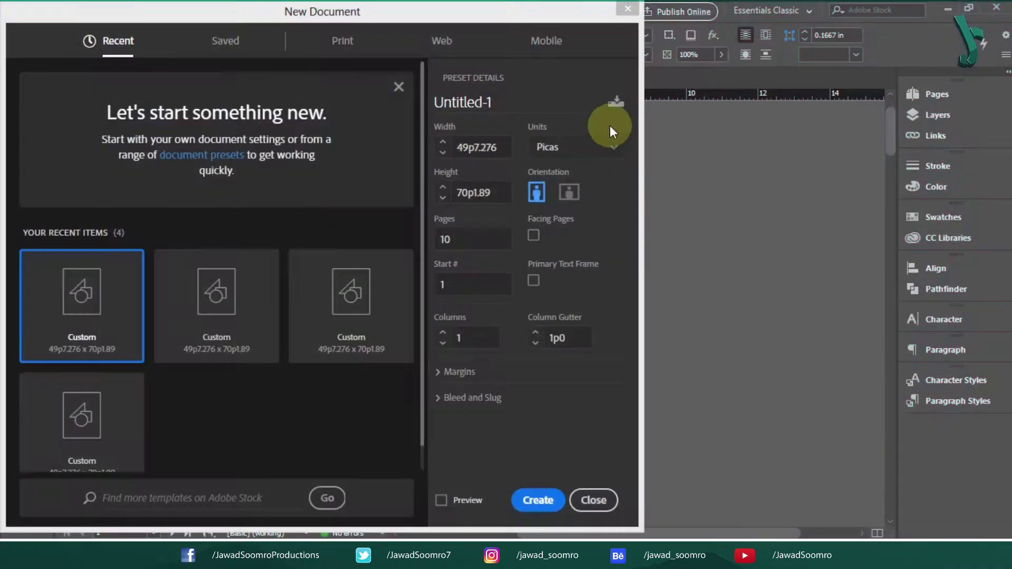
pyautogui.click(575, 147)
pyautogui.click(573, 226)
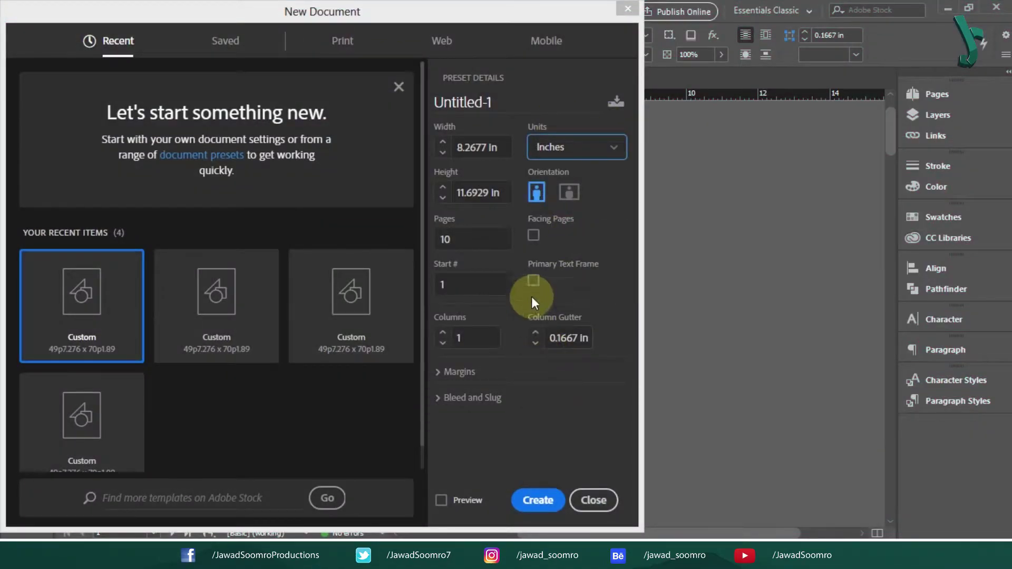
pyautogui.click(534, 236)
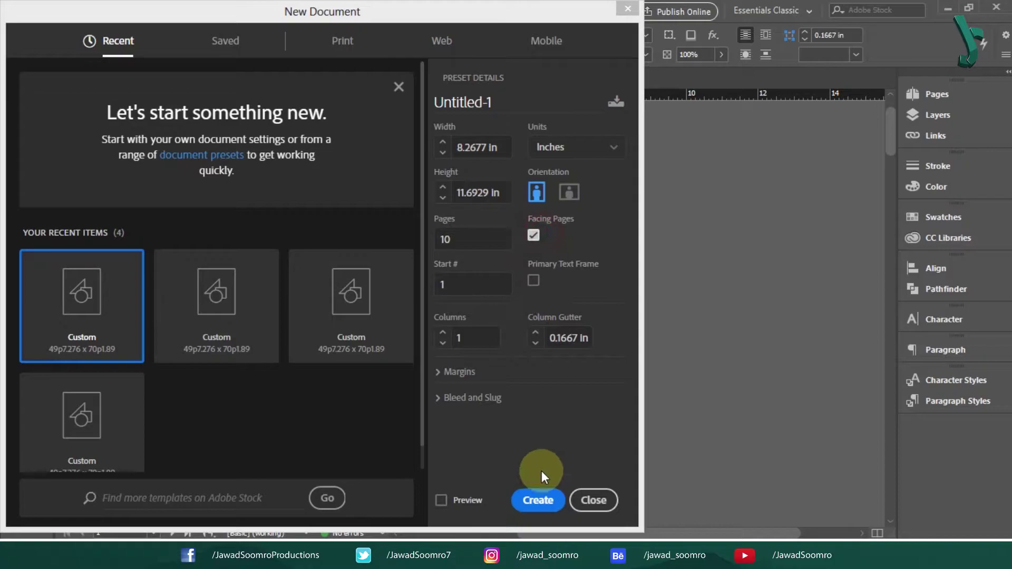
pyautogui.click(538, 501)
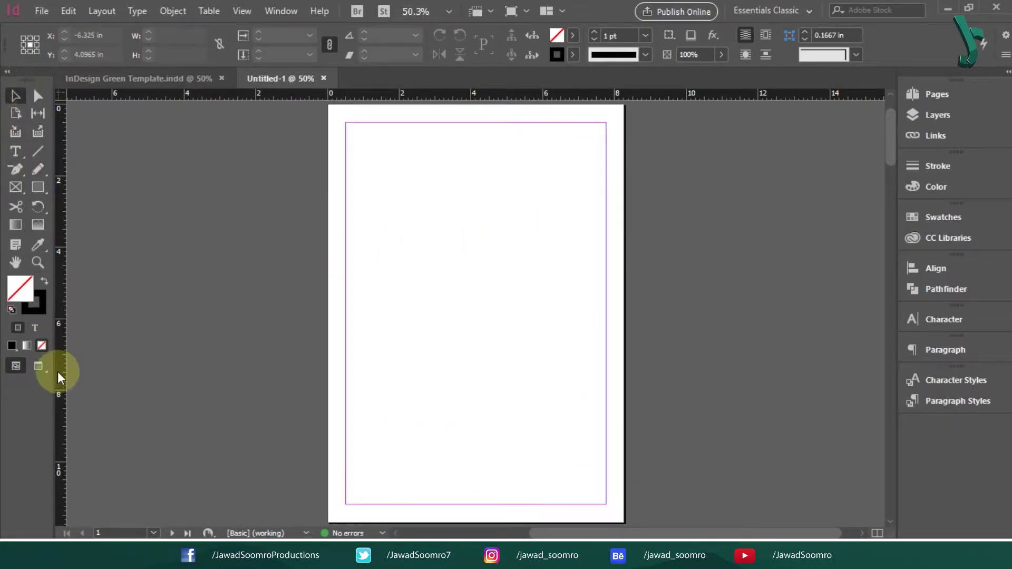
# Step: Cycle the toolbar through its column layouts
pyautogui.click(7, 72)
pyautogui.click(7, 71)
pyautogui.click(6, 71)
pyautogui.click(6, 72)
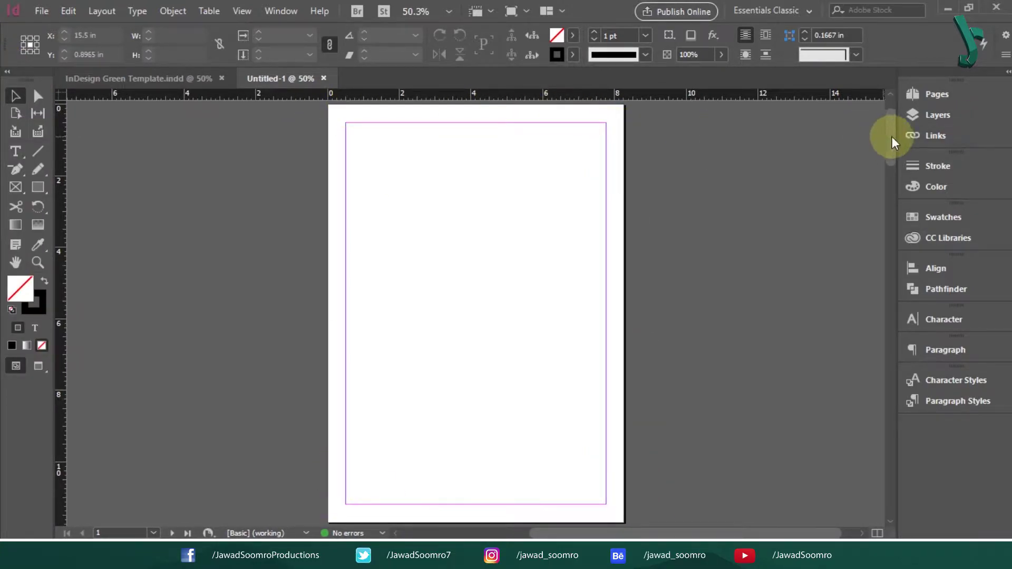
# Step: Show the new document's pages and masters, and enlarge the area for the page thumbnails
pyautogui.moveTo(892, 135); pyautogui.dragTo(896, 151)
pyautogui.scroll(5, 896, 151)
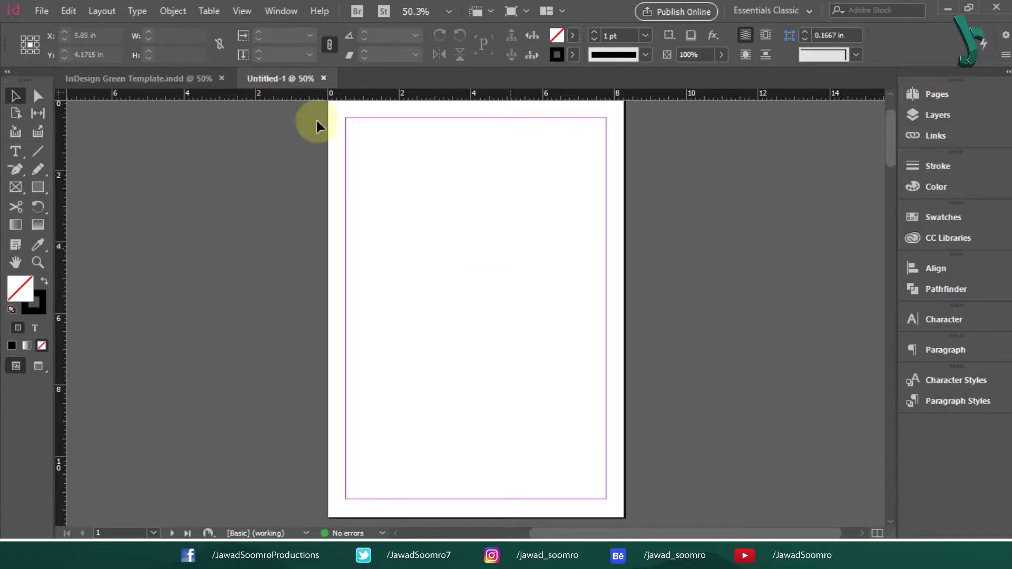
pyautogui.click(278, 13)
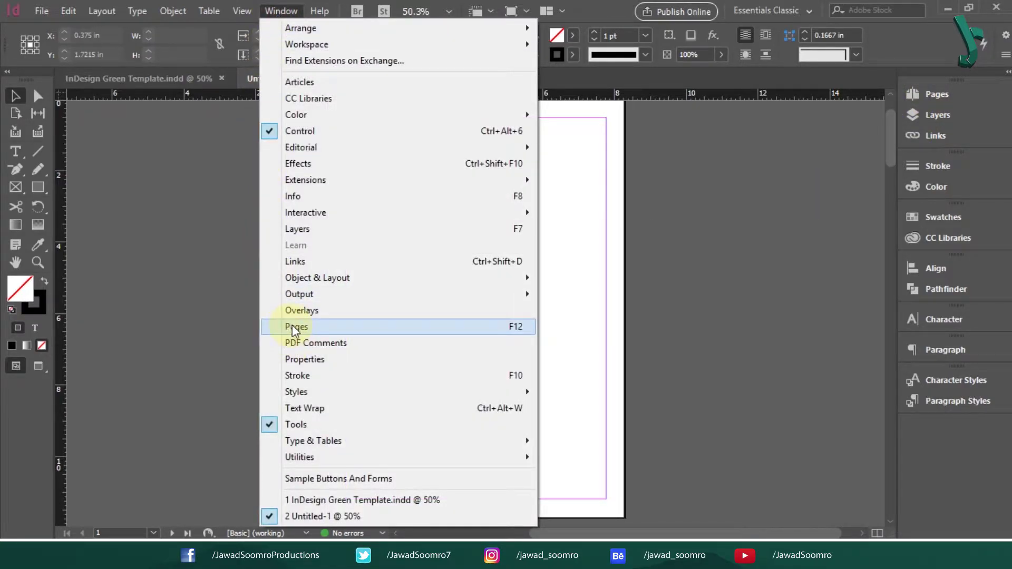
pyautogui.click(524, 327)
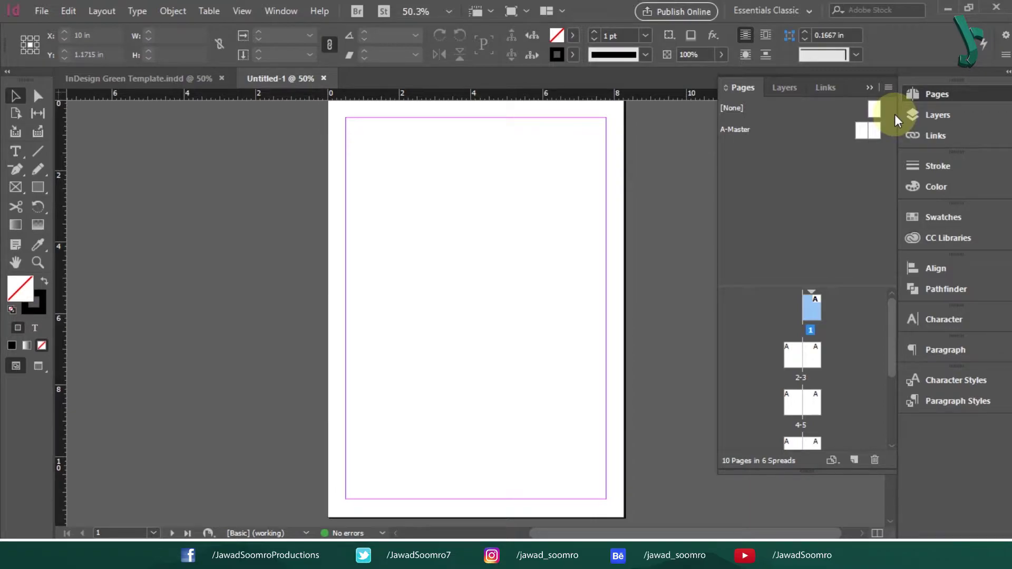
pyautogui.moveTo(802, 287); pyautogui.dragTo(802, 153)
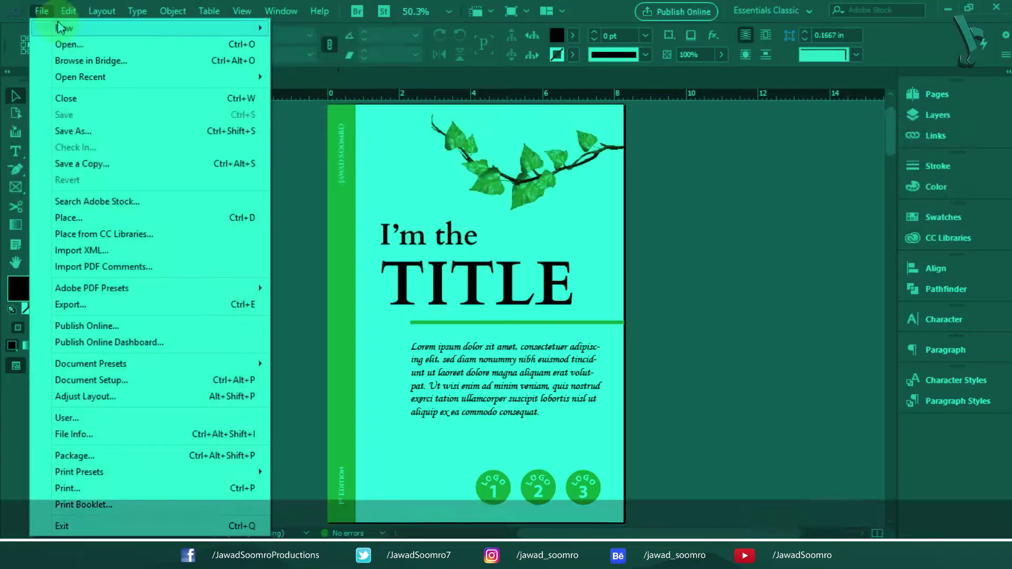
# Step: Set up another new document with units in inches and facing pages turned off
pyautogui.moveTo(61, 28)
pyautogui.click(385, 28)
pyautogui.click(577, 147)
pyautogui.click(563, 223)
pyautogui.click(533, 237)
# Step: Set all the new document's margins to 0 in, create the document, and display its pages and masters
pyautogui.click(476, 378)
pyautogui.moveTo(487, 395); pyautogui.dragTo(429, 398)
pyautogui.write('0.25 in')
pyautogui.press('BackSpace')
pyautogui.press('BackSpace')
pyautogui.press('BackSpace')
pyautogui.press('BackSpace')
pyautogui.press('BackSpace')
pyautogui.press('BackSpace')
pyautogui.press('BackSpace')
pyautogui.write('0 in')
pyautogui.click(576, 280)
pyautogui.moveTo(636, 181); pyautogui.dragTo(642, 98)
pyautogui.click(539, 505)
pyautogui.click(944, 96)
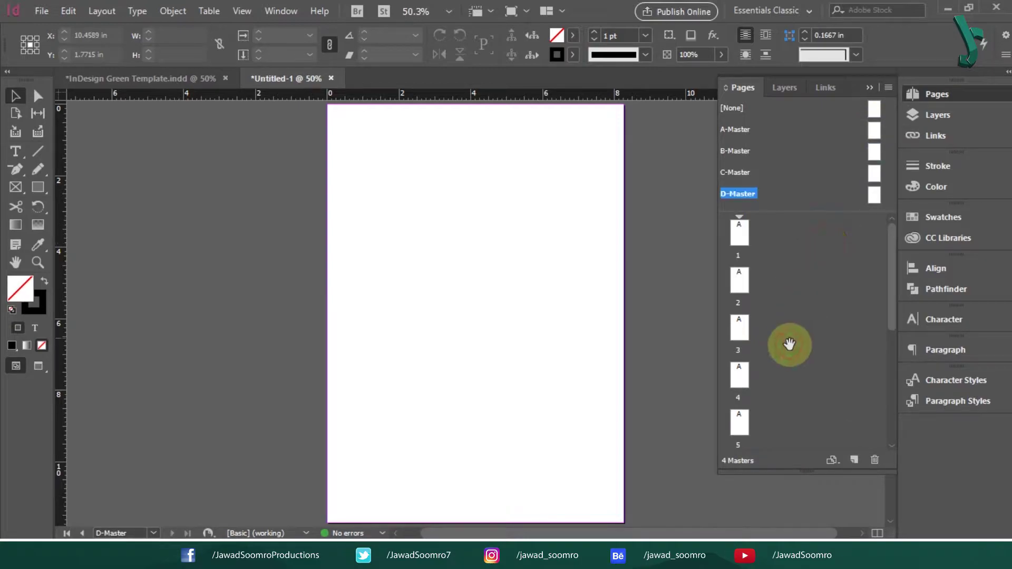
# Step: Examine the masters from None to D-Master, display page 1, and slightly adjust the divider between masters and pages
pyautogui.click(790, 346)
pyautogui.click(731, 110)
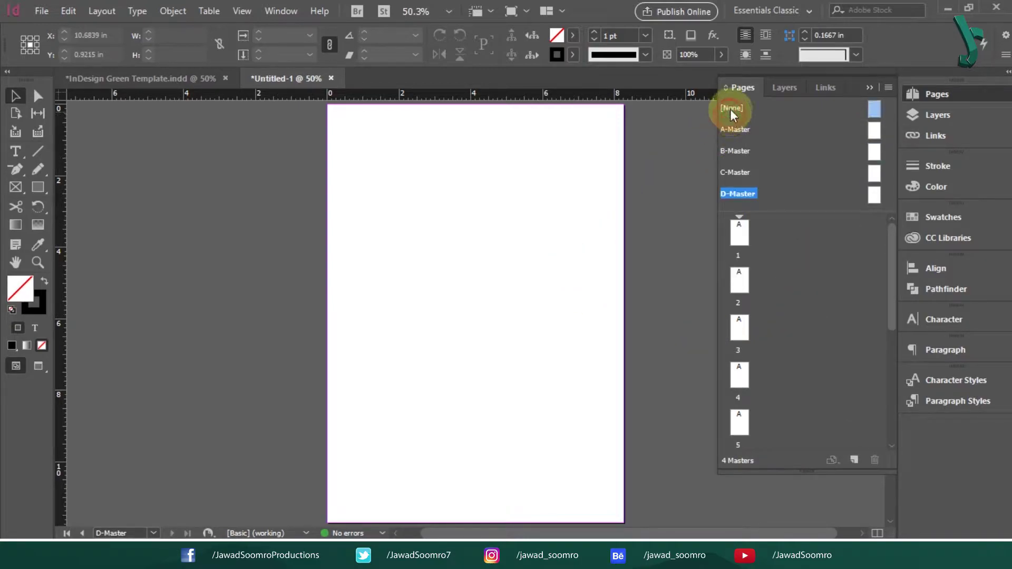
pyautogui.click(738, 193)
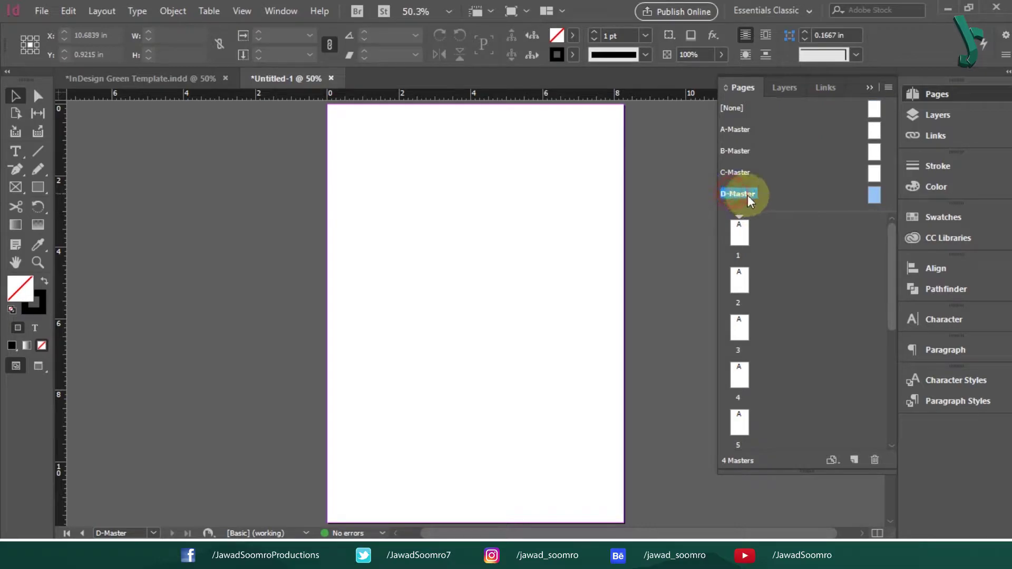
pyautogui.click(739, 233)
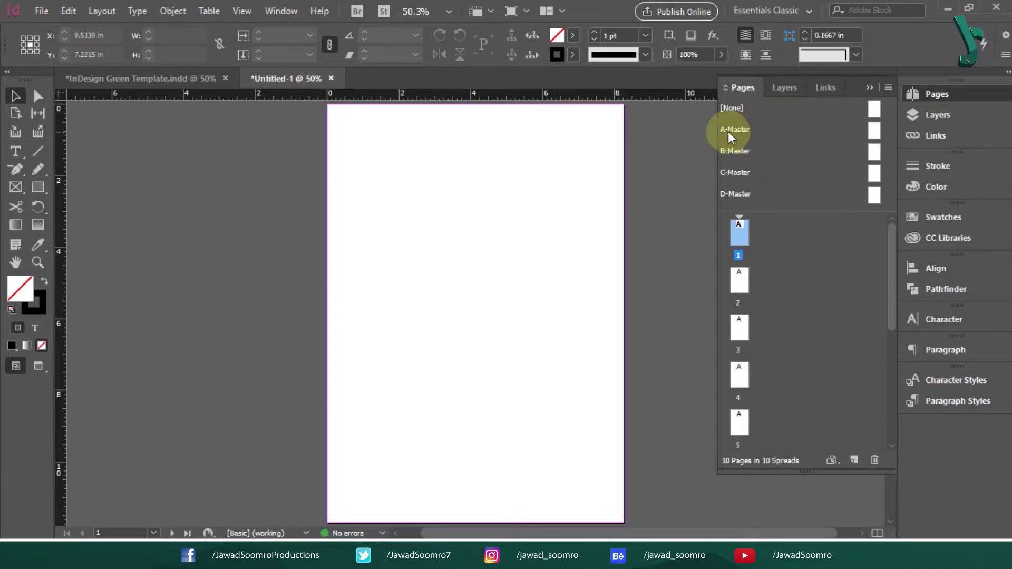
pyautogui.moveTo(773, 211)
pyautogui.mouseDown()
pyautogui.moveTo(773, 141)
pyautogui.moveTo(775, 211)
pyautogui.mouseUp()
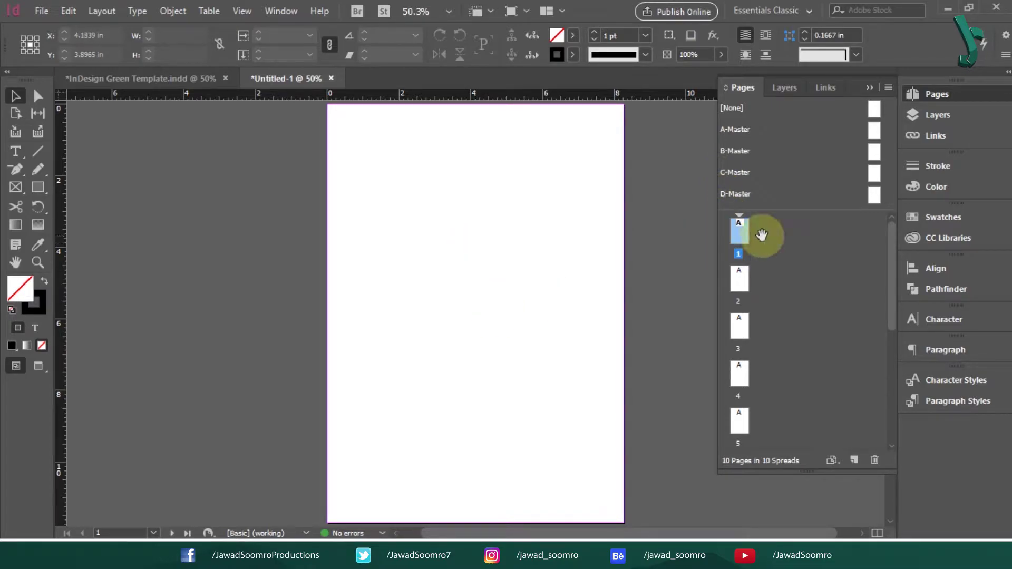
pyautogui.click(425, 352)
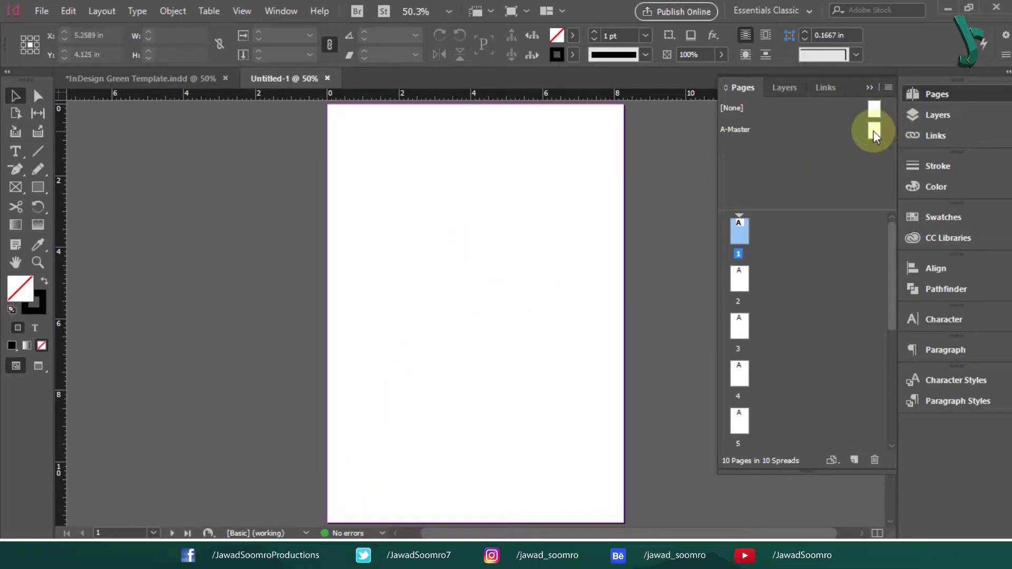
# Step: Create a new master with prefix B and name Master, based on None, with one A4 page
pyautogui.rightClick(874, 136)
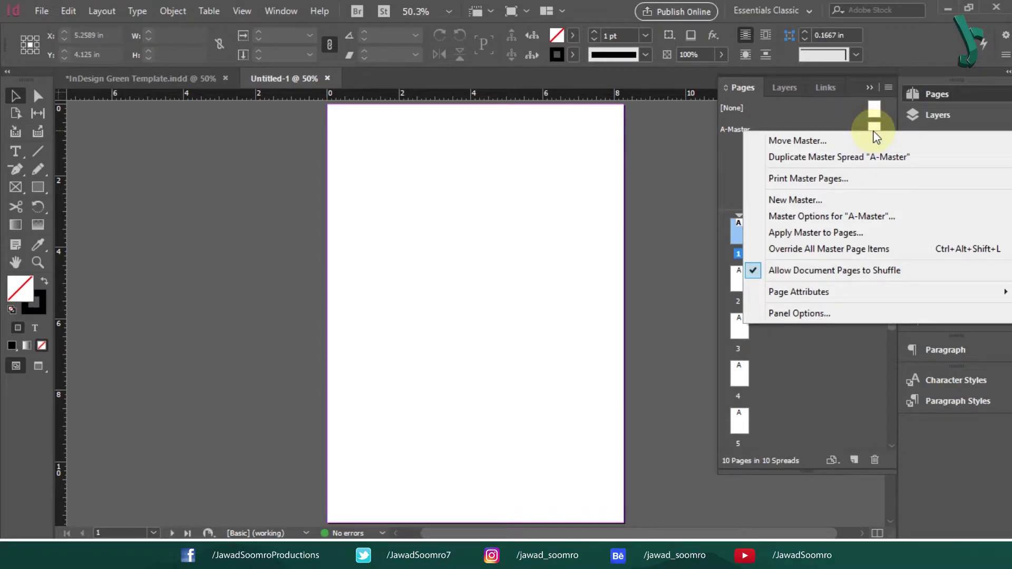
pyautogui.click(786, 199)
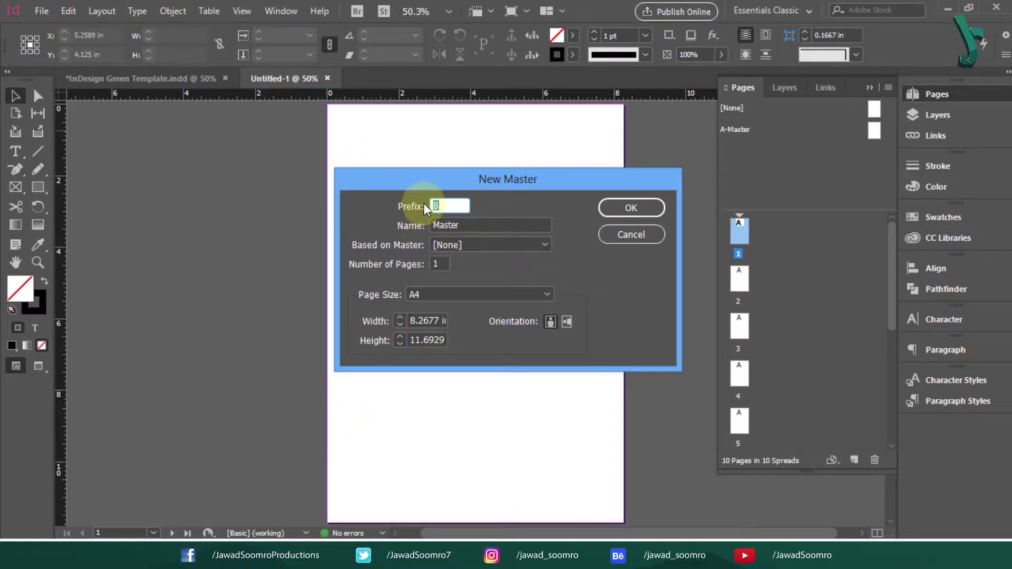
pyautogui.click(477, 225)
pyautogui.click(475, 245)
pyautogui.click(581, 246)
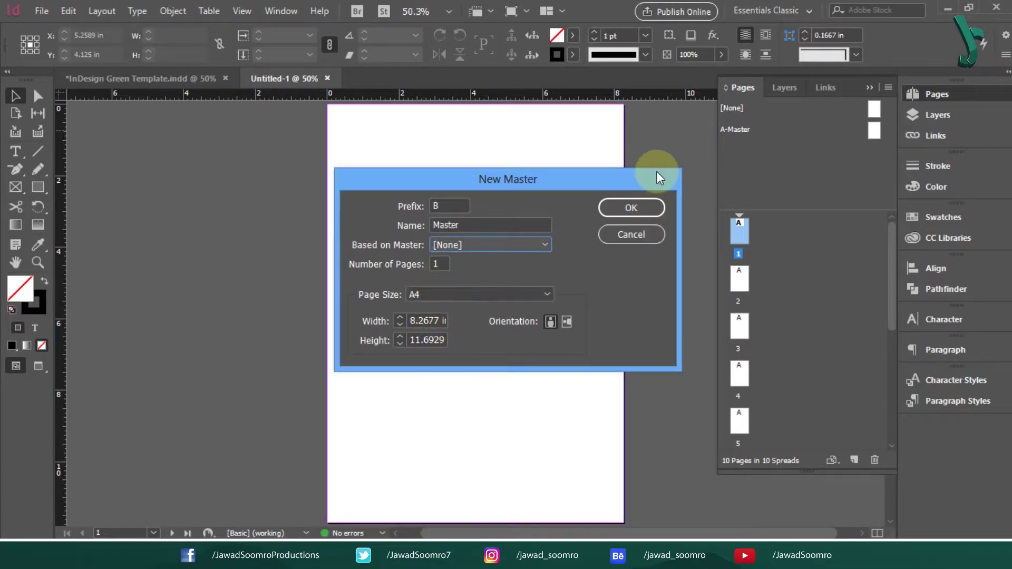
pyautogui.click(650, 209)
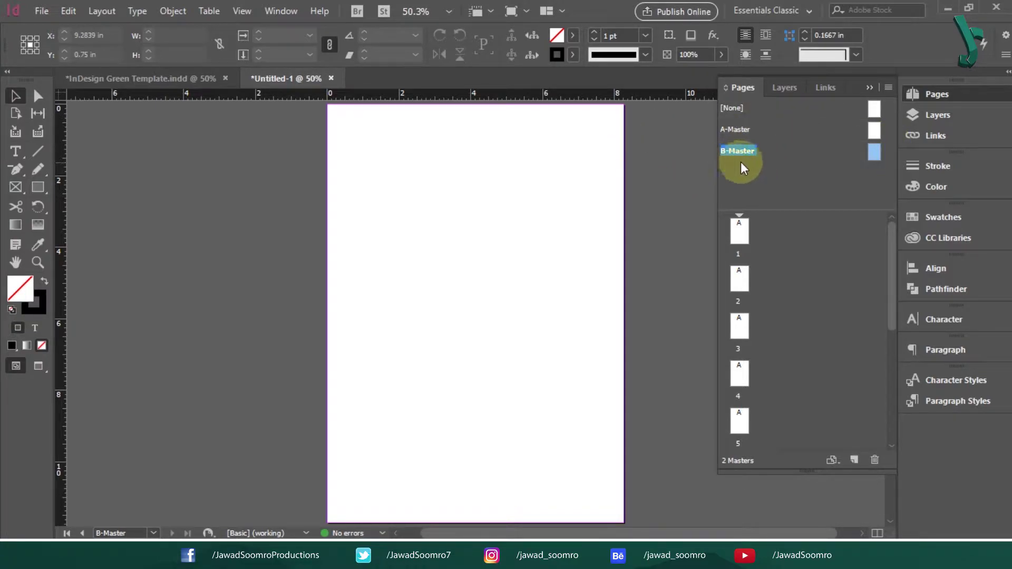
# Step: Delete the B-Master spread and clear the selection in the masters list
pyautogui.rightClick(880, 155)
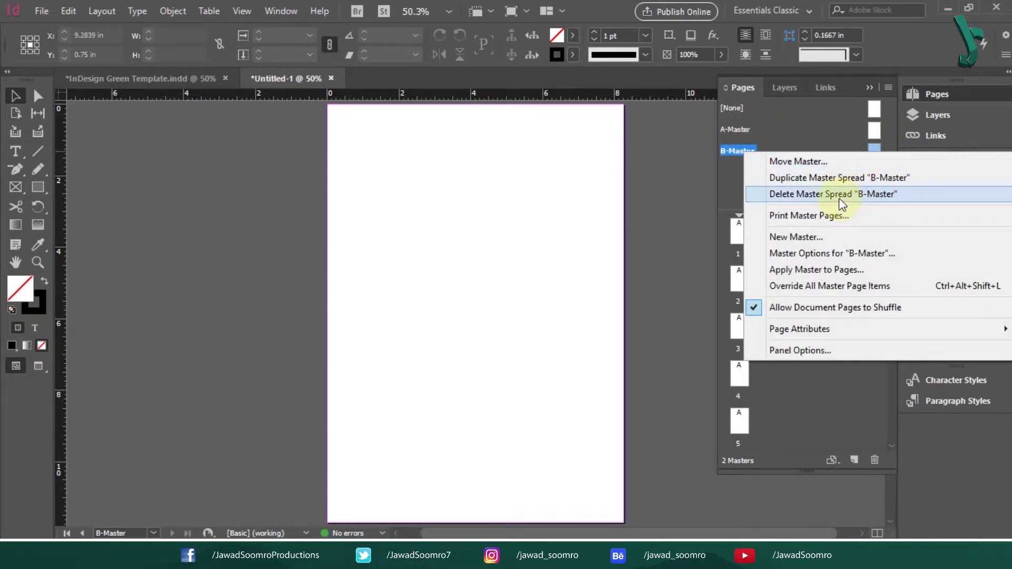
pyautogui.click(842, 205)
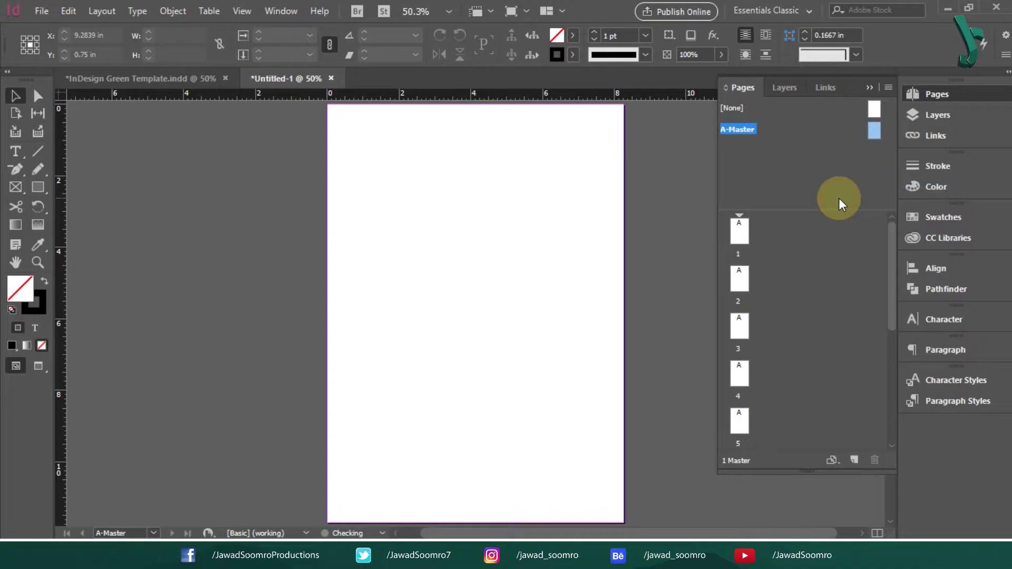
pyautogui.click(825, 173)
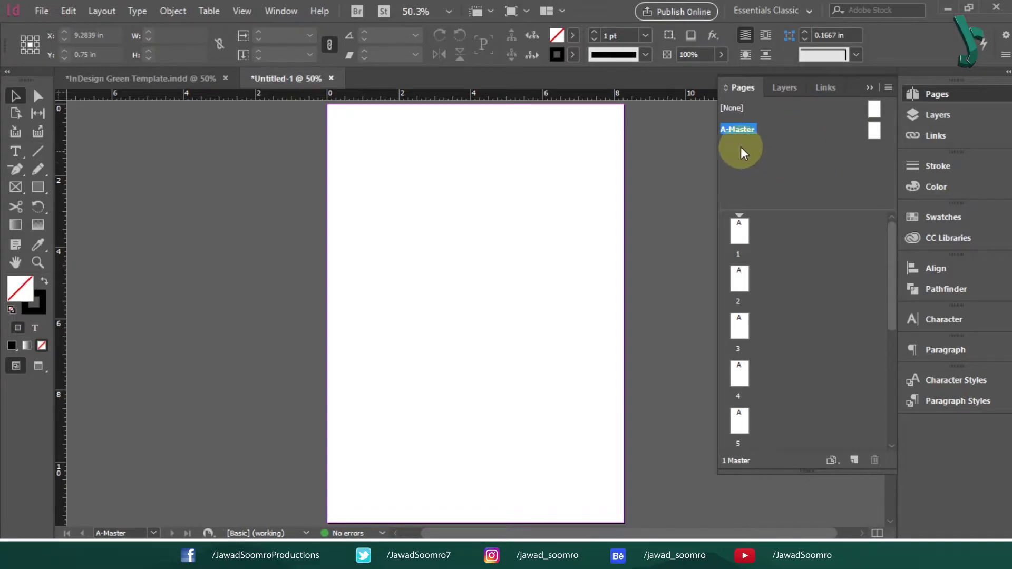
# Step: Duplicate the A-Master spread as another master in the document
pyautogui.rightClick(877, 129)
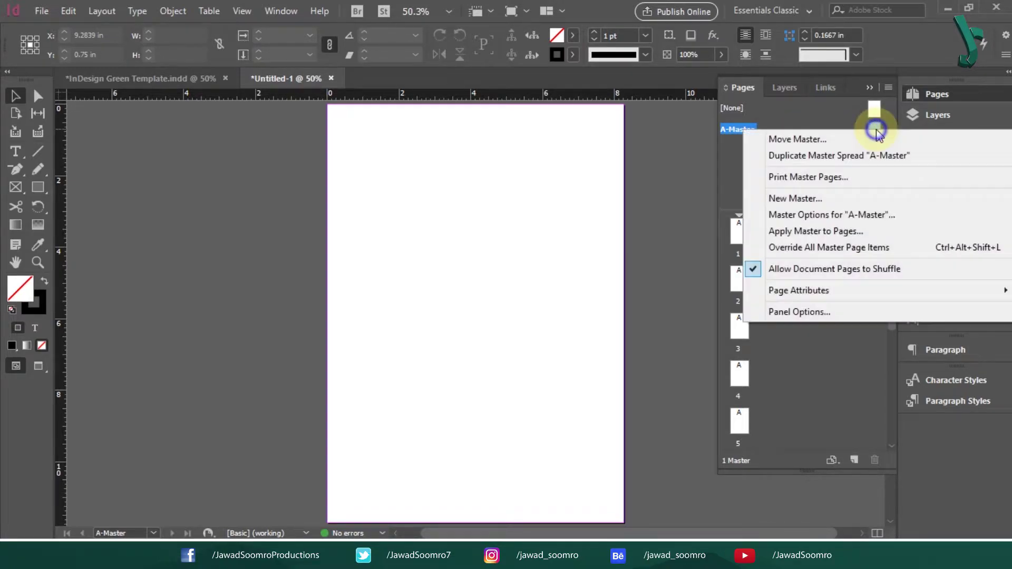
pyautogui.click(809, 158)
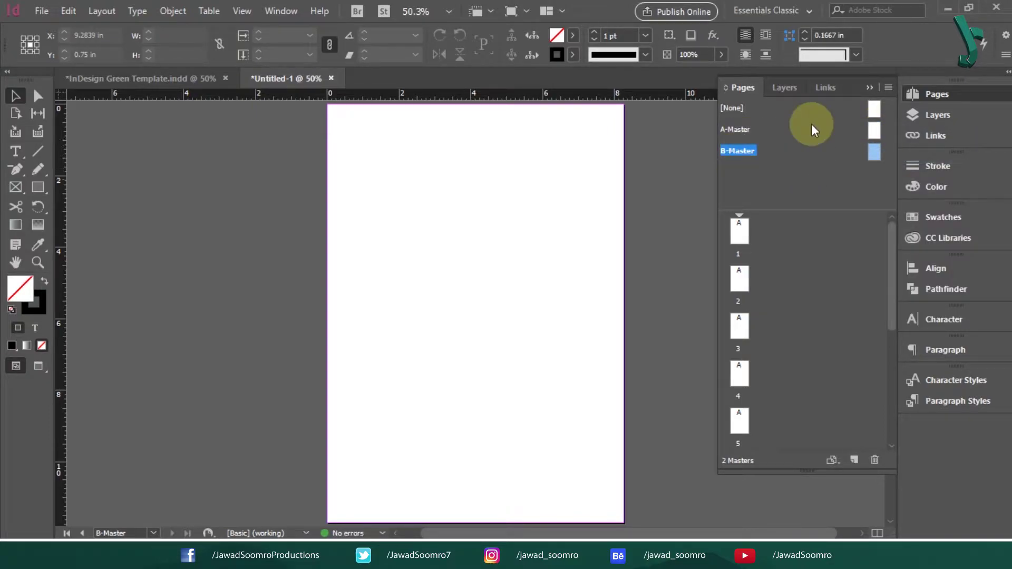
pyautogui.click(807, 177)
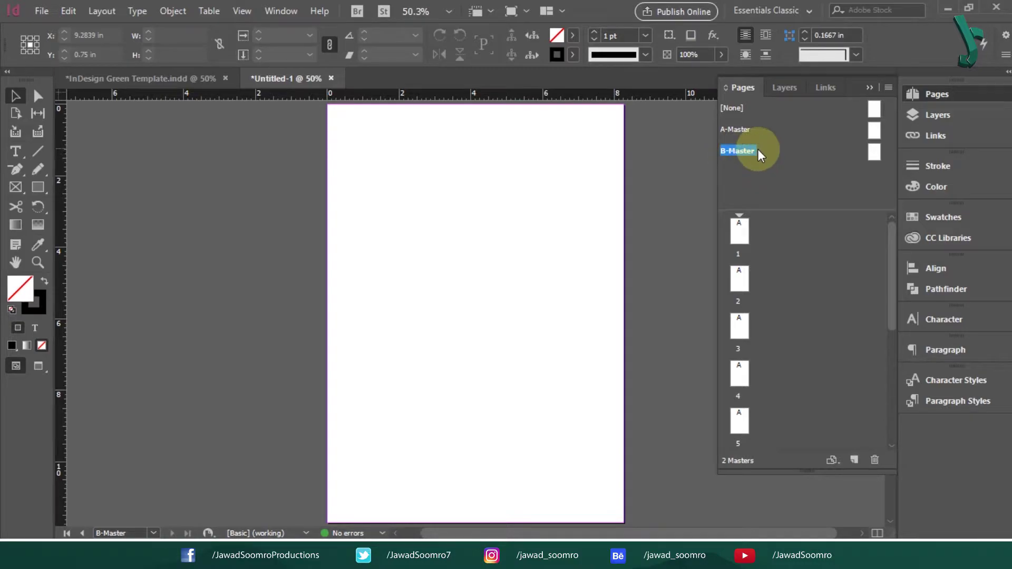
# Step: Add a new one-page A4 master with prefix C and name Master, based on None
pyautogui.rightClick(876, 152)
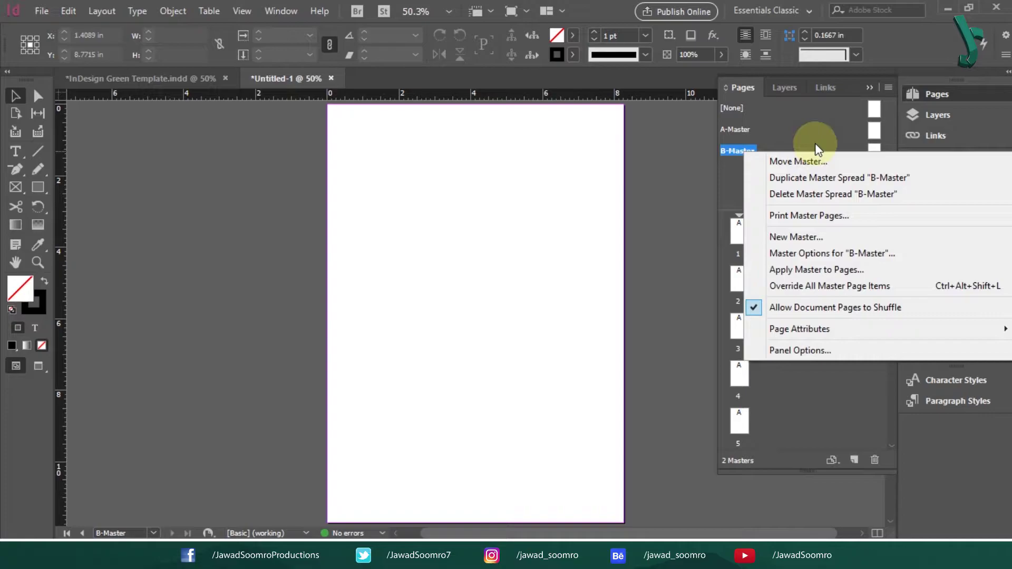
pyautogui.click(817, 237)
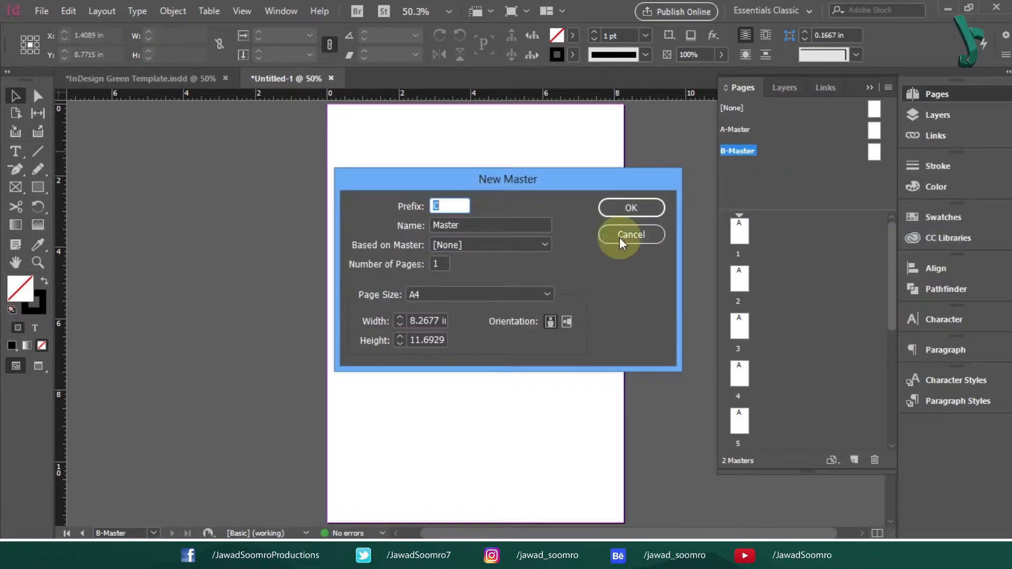
pyautogui.click(631, 207)
pyautogui.click(788, 173)
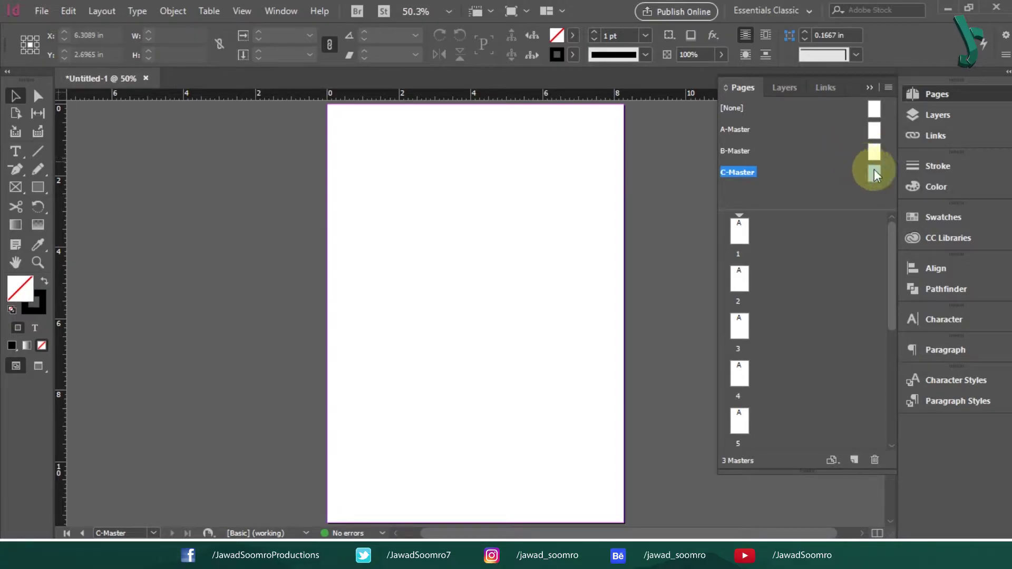
# Step: Select the B-Master and C-Master spreads together and delete both
pyautogui.keyDown('shift'); pyautogui.click(873, 156); pyautogui.keyUp('shift')
pyautogui.rightClick(873, 156)
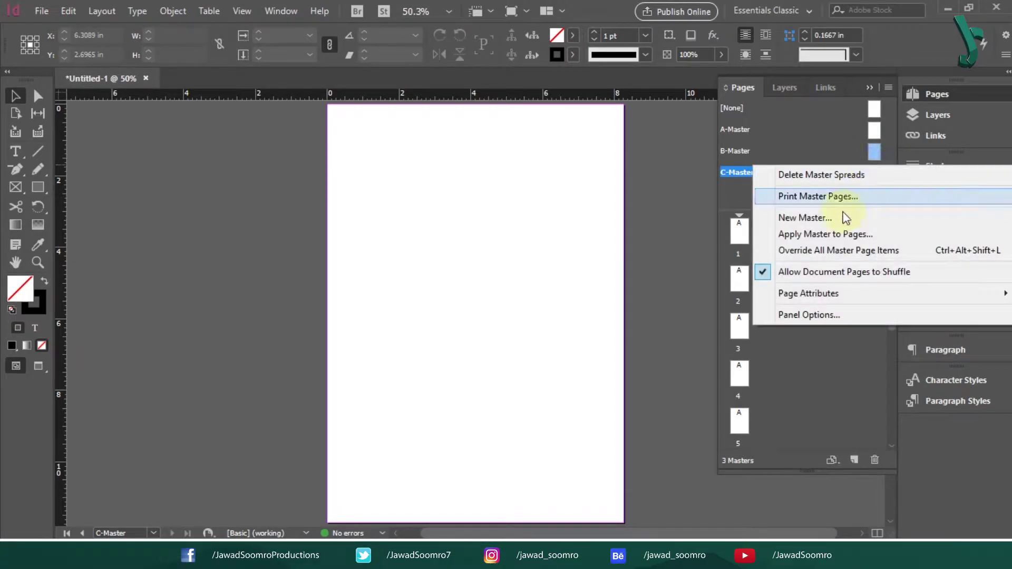
pyautogui.click(825, 173)
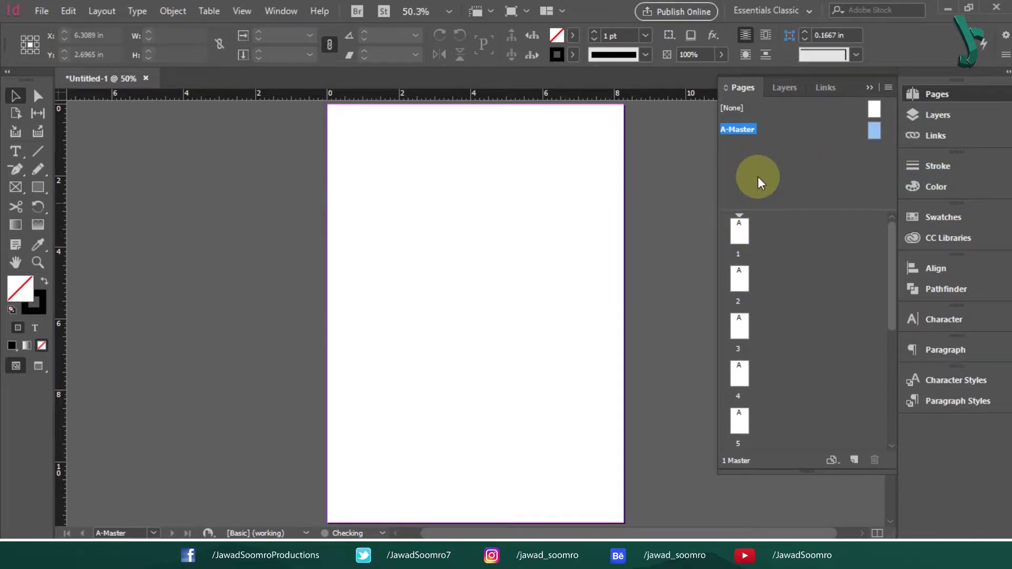
# Step: Try to create a new master with prefix A and name Master
pyautogui.rightClick(868, 131)
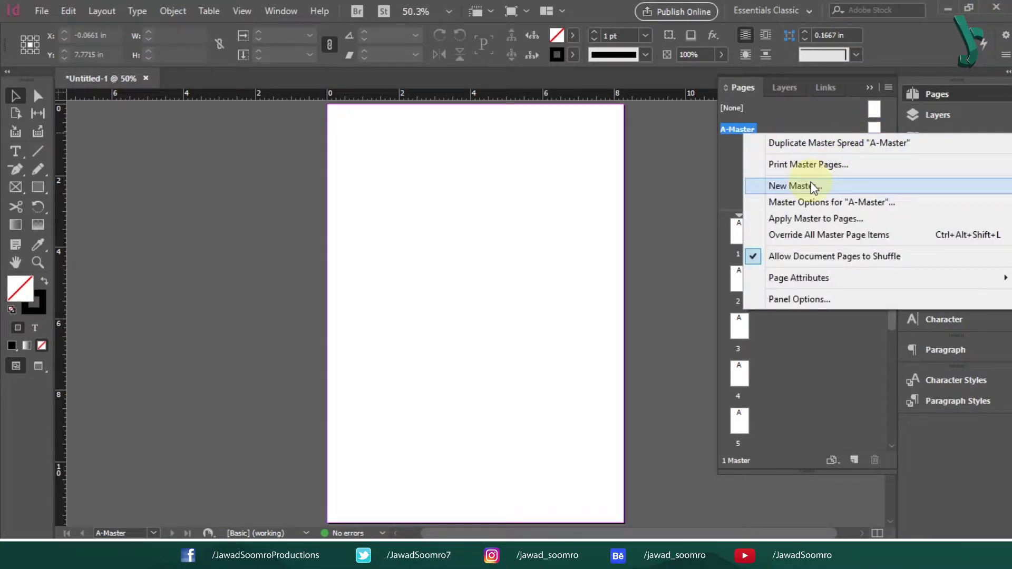
pyautogui.click(814, 187)
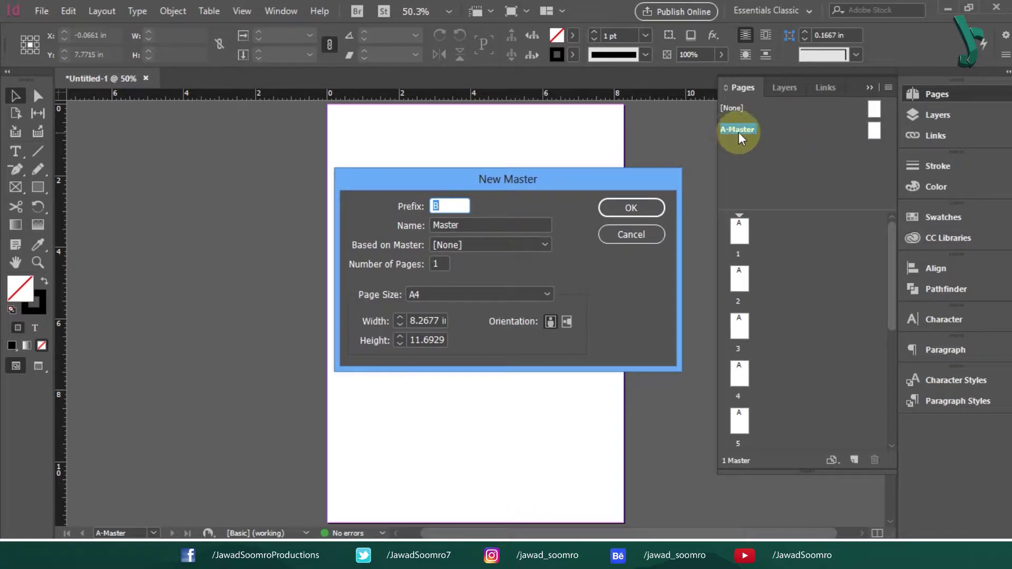
pyautogui.click(382, 208)
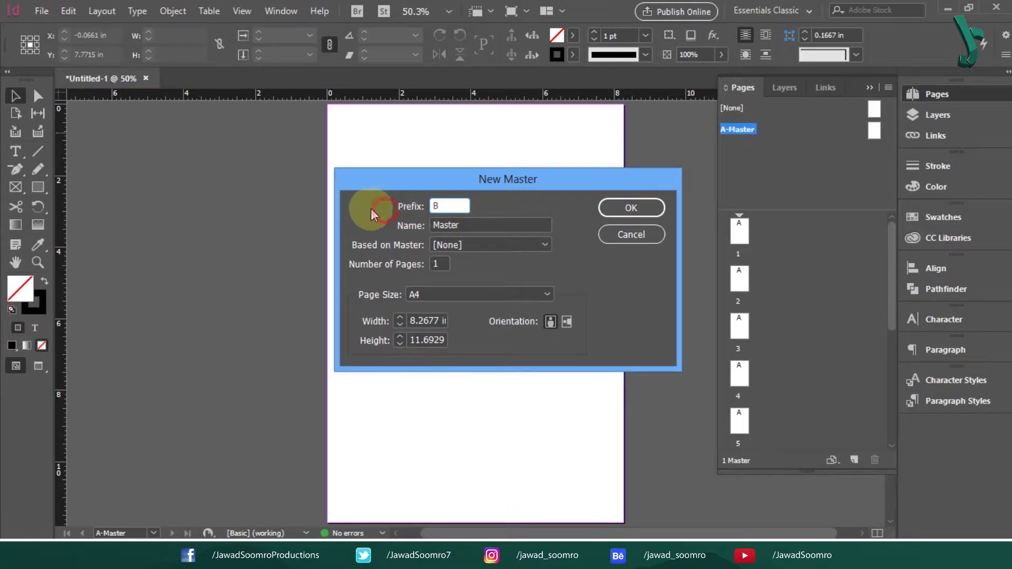
pyautogui.doubleClick(442, 205)
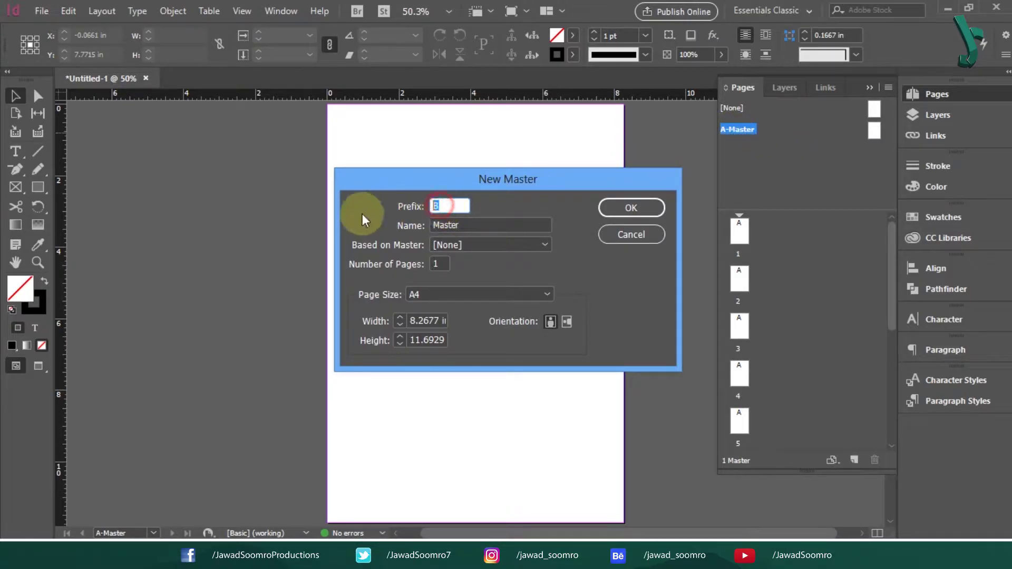
pyautogui.click(625, 209)
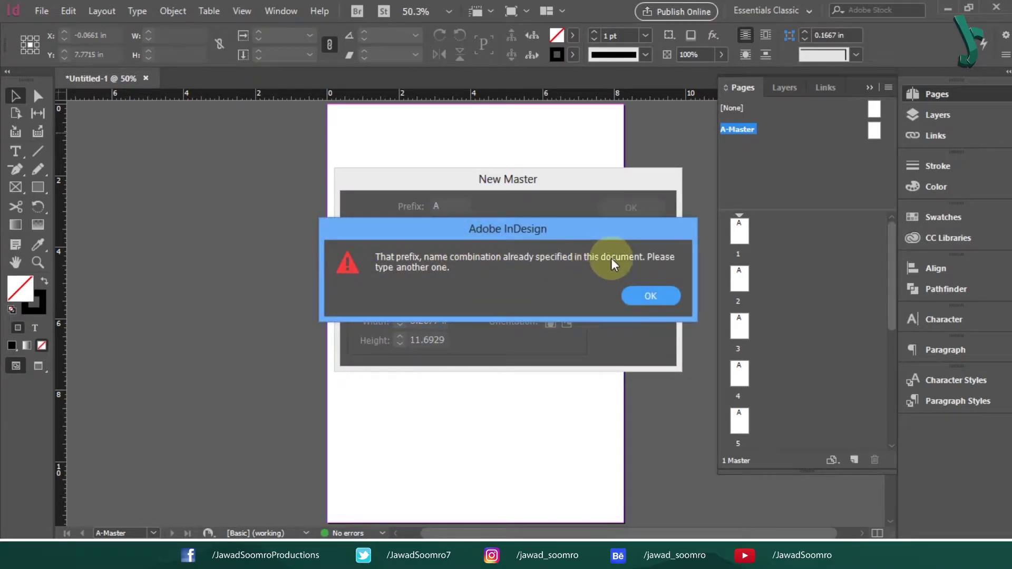
pyautogui.click(634, 297)
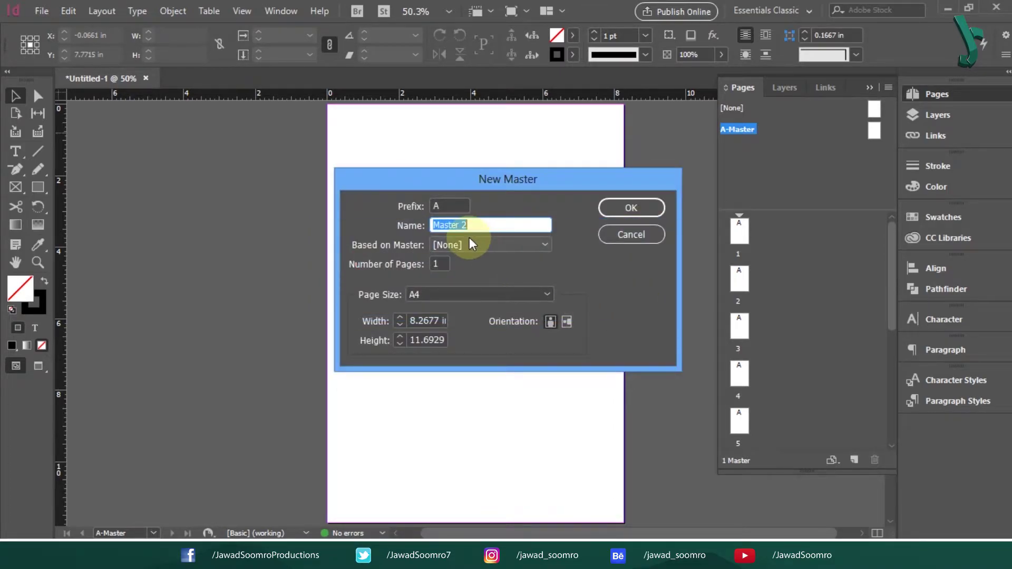
# Step: Set the new master's prefix to B and its name to Master
pyautogui.click(457, 204)
pyautogui.moveTo(457, 204); pyautogui.dragTo(396, 205)
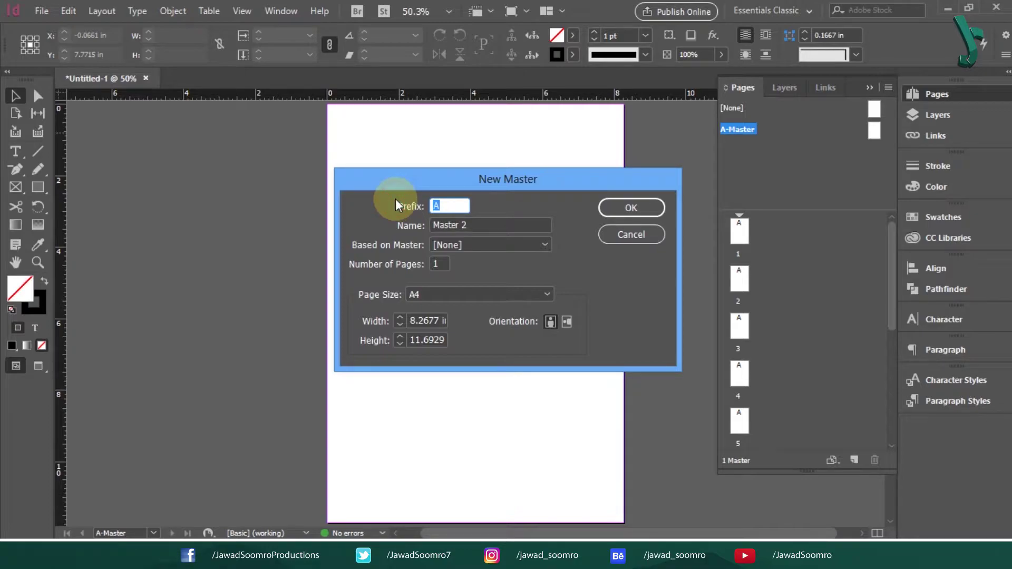
pyautogui.write('B')
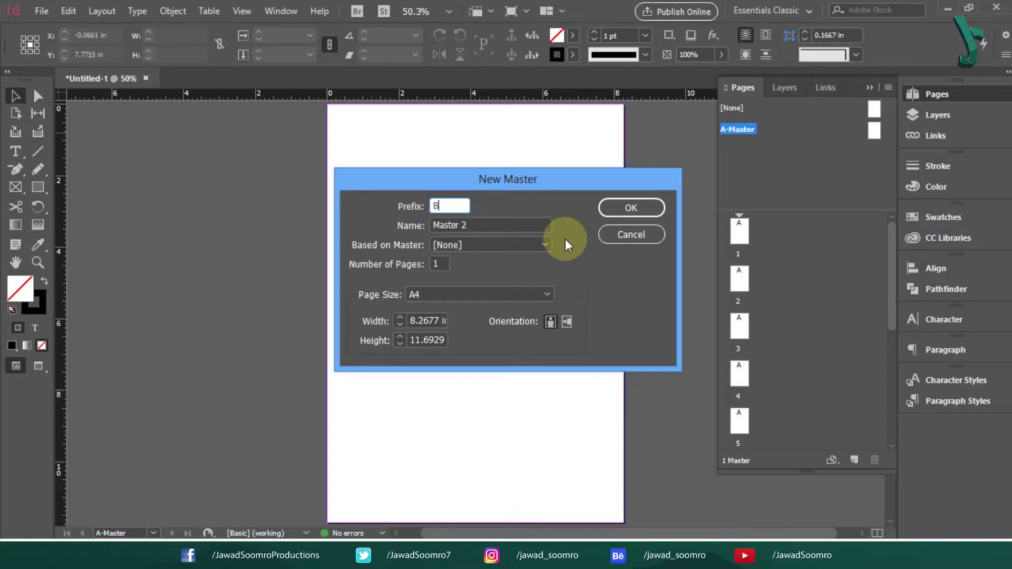
pyautogui.click(497, 227)
pyautogui.press('BackSpace')
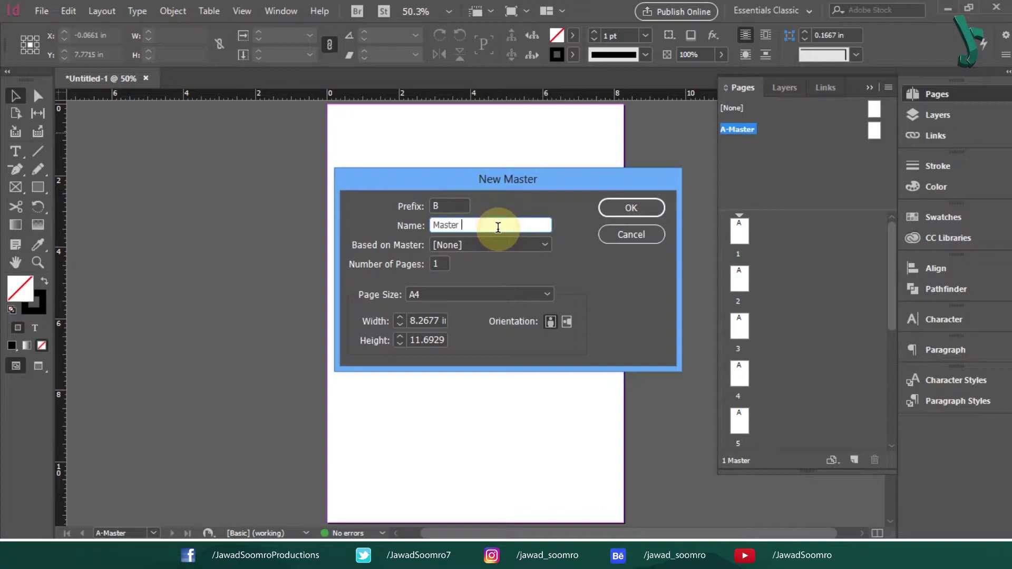
# Step: Try A-Master and None as the base for the new master, and cancel its creation
pyautogui.click(497, 243)
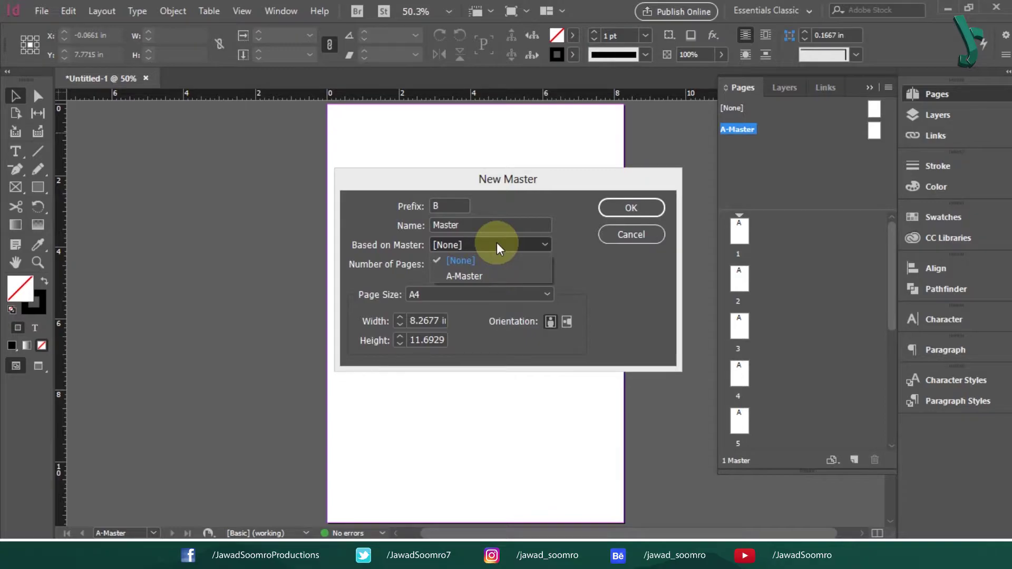
pyautogui.click(467, 249)
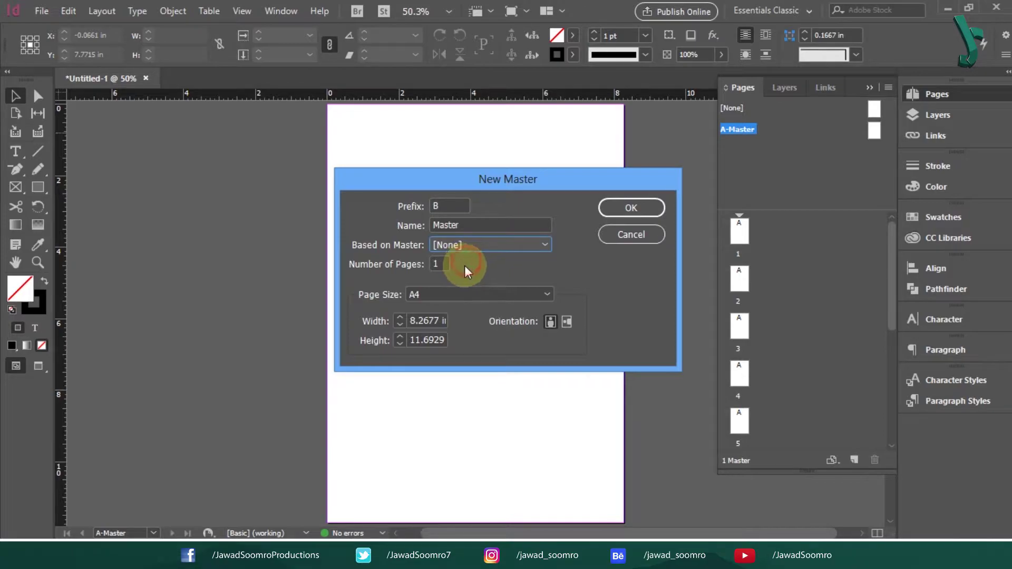
pyautogui.click(461, 241)
pyautogui.click(469, 275)
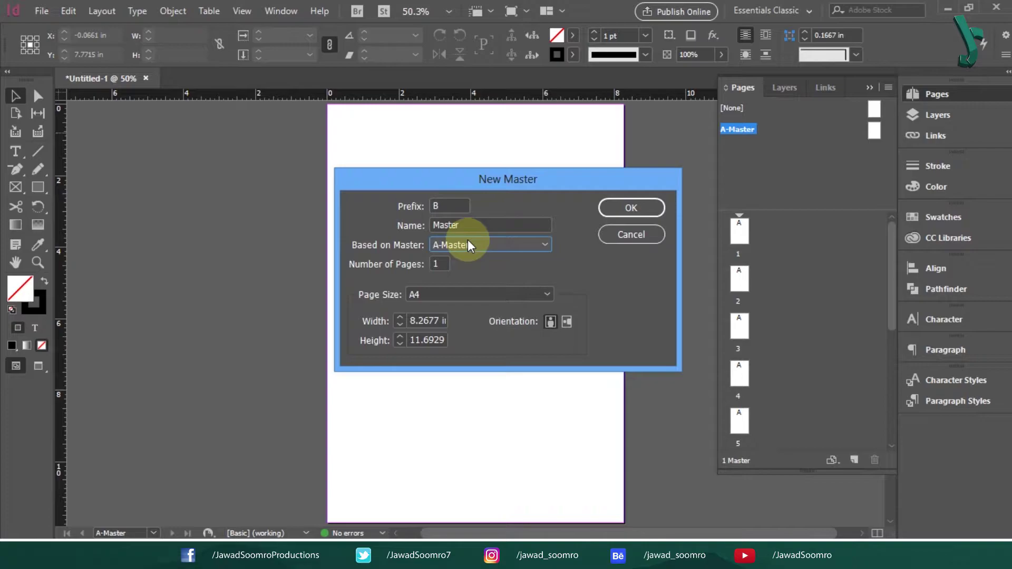
pyautogui.scroll(1, 467, 239)
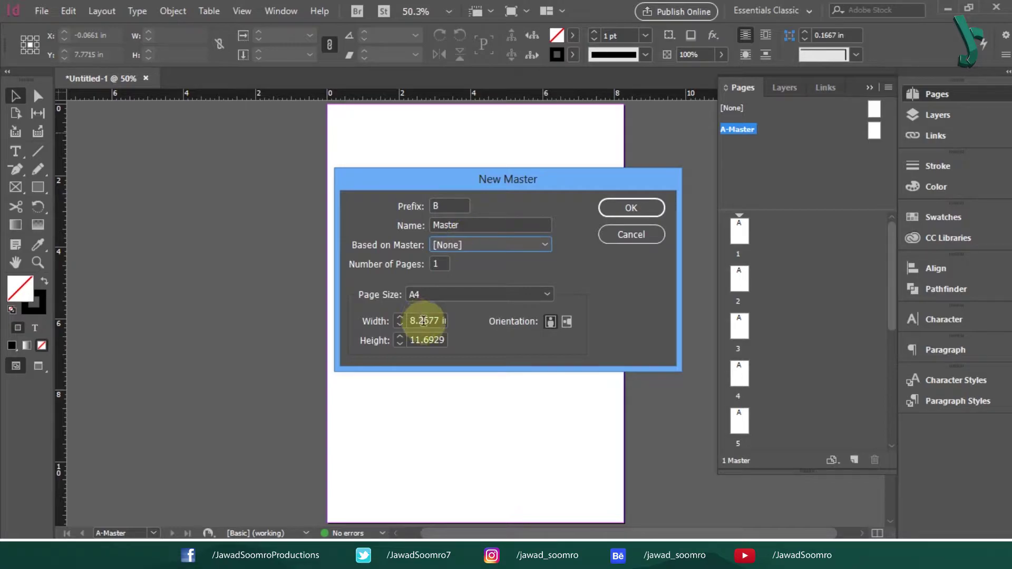
pyautogui.click(649, 238)
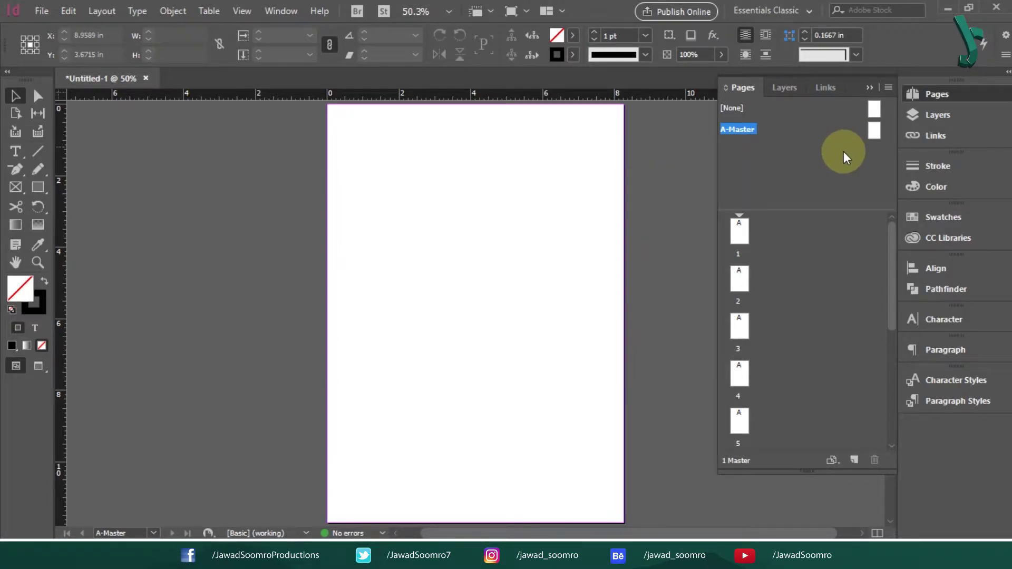
# Step: Open the A-Master page in the document window for editing
pyautogui.doubleClick(873, 132)
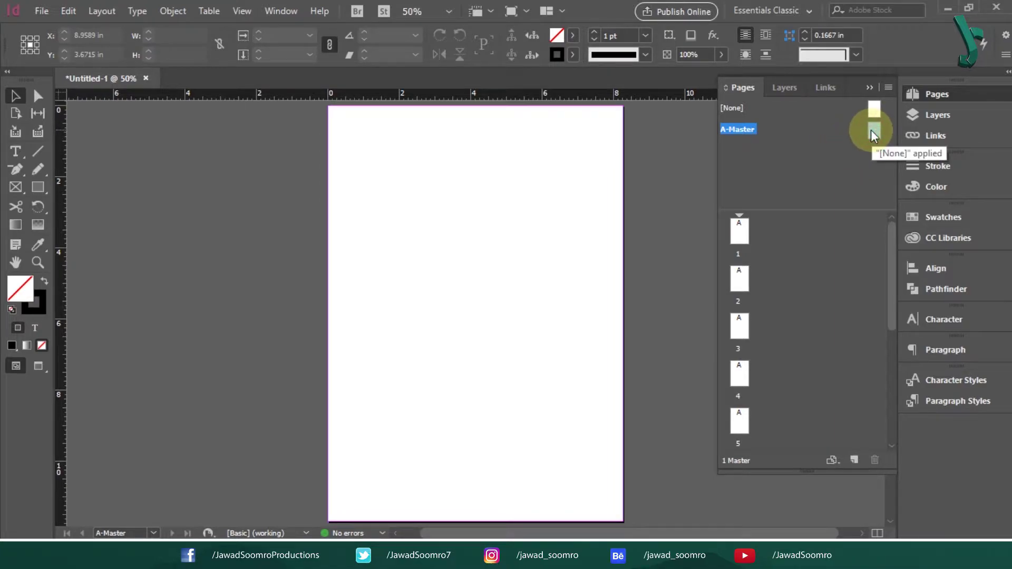
# Step: Draw a thin black rectangle 8.2677 in wide across the A-Master page for the footer bar
pyautogui.click(36, 191)
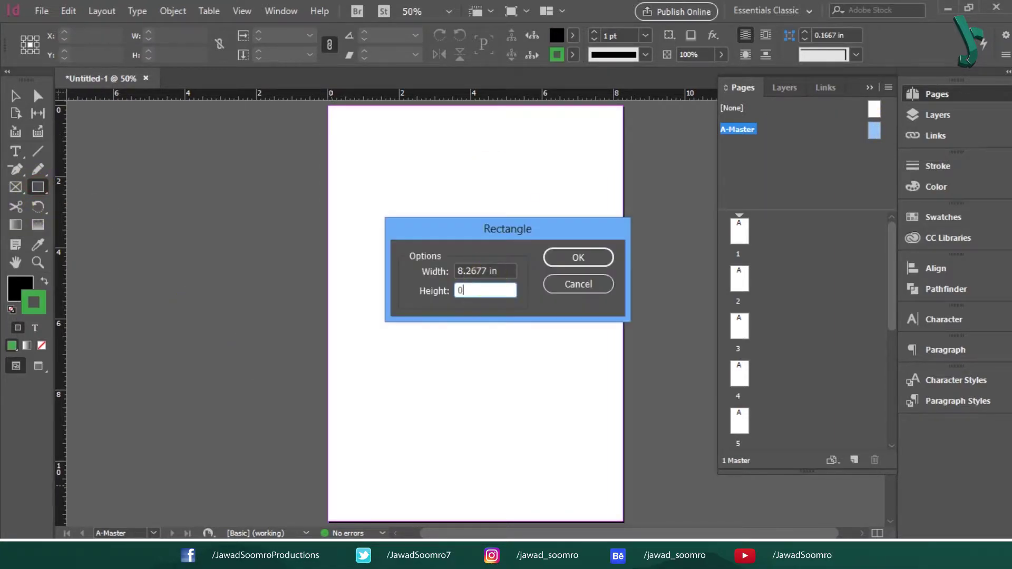
pyautogui.press('Return')
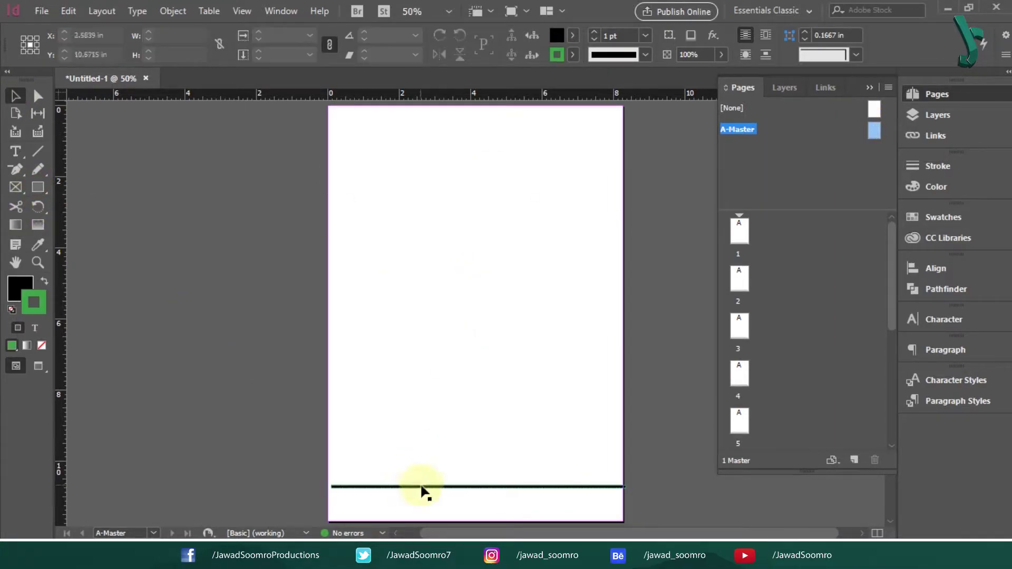
# Step: Add the text "Page 1" to the A-Master footer and set its font to Cardo
pyautogui.press('t')
pyautogui.moveTo(343, 449)
pyautogui.mouseDown()
pyautogui.moveTo(407, 479)
pyautogui.moveTo(425, 472)
pyautogui.moveTo(372, 524)
pyautogui.mouseUp()
pyautogui.write('Page 1')
pyautogui.hotkey('ctrl', 'a')
pyautogui.click(237, 35)
pyautogui.click(110, 36)
pyautogui.write('cardo')
pyautogui.press('Return')
pyautogui.click(16, 96)
# Step: Arrange the footer at the foot of A-Master and add a second text frame at its right end with the author's name
pyautogui.moveTo(576, 440); pyautogui.dragTo(437, 415)
pyautogui.hotkey('ctrl', '-')
pyautogui.hotkey('ctrl', '-')
pyautogui.moveTo(294, 321); pyautogui.dragTo(516, 427)
pyautogui.doubleClick(570, 433)
pyautogui.write('Jawad Soomro')
pyautogui.press('Escape')
pyautogui.click(592, 267)
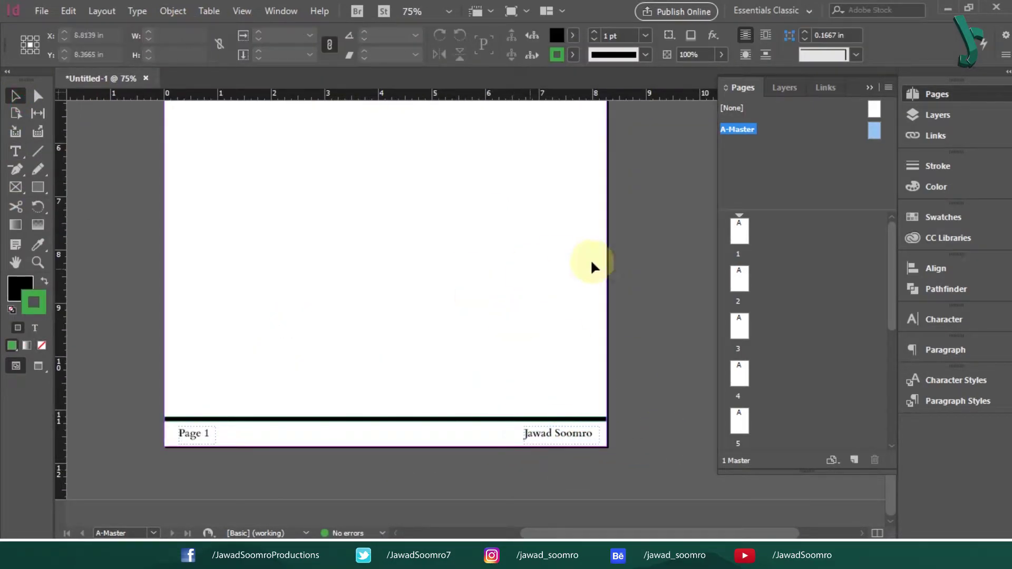
pyautogui.hotkey('ctrl', '0')
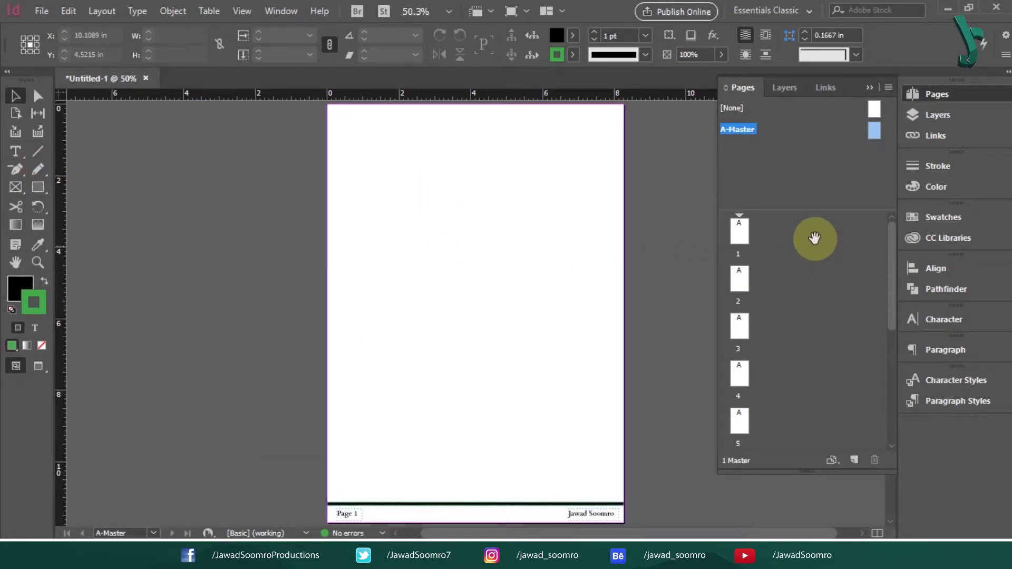
# Step: Create a one-page A4 master with prefix B and name Master, based on None
pyautogui.click(840, 176)
pyautogui.rightClick(836, 157)
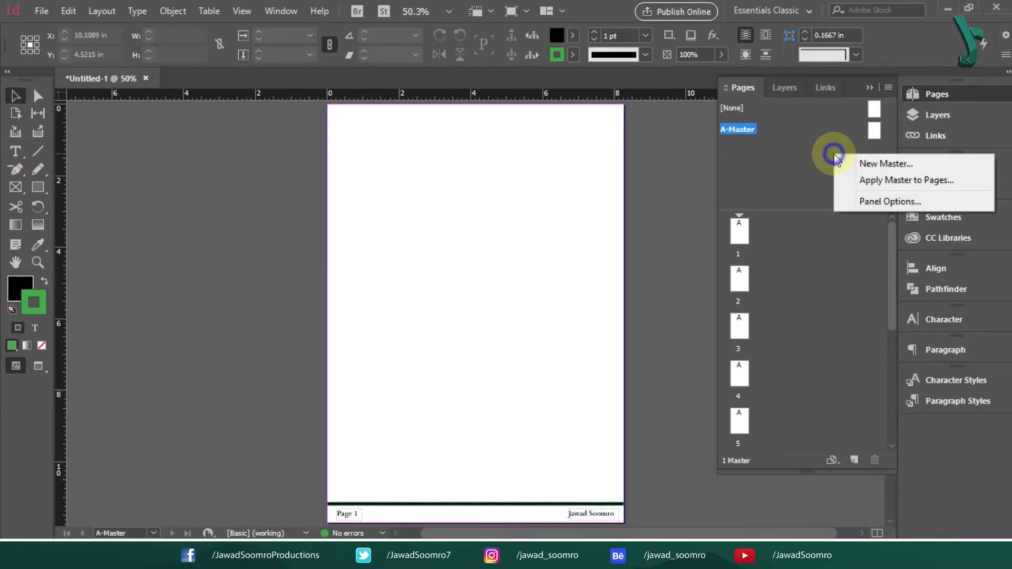
pyautogui.click(863, 163)
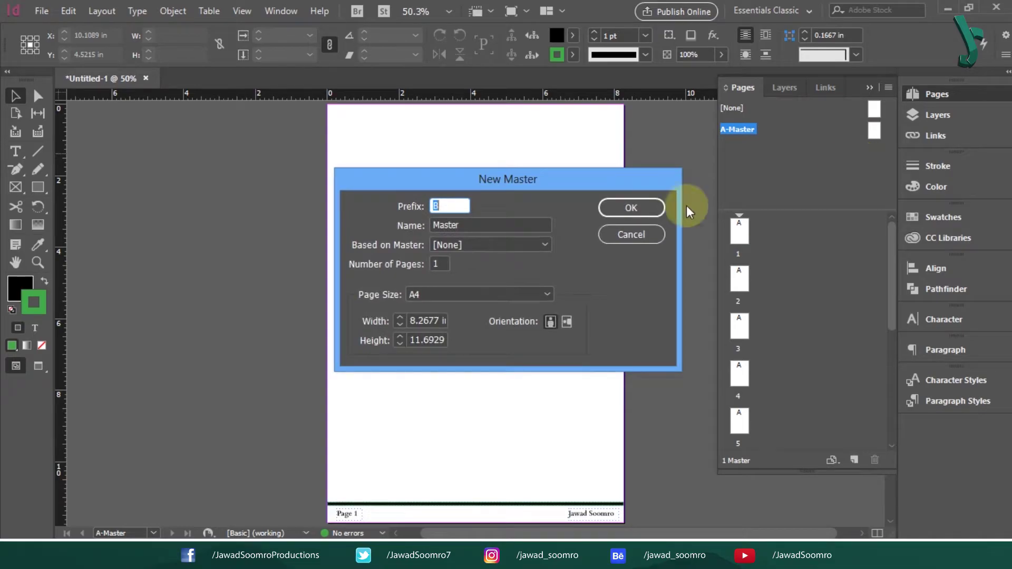
pyautogui.click(440, 206)
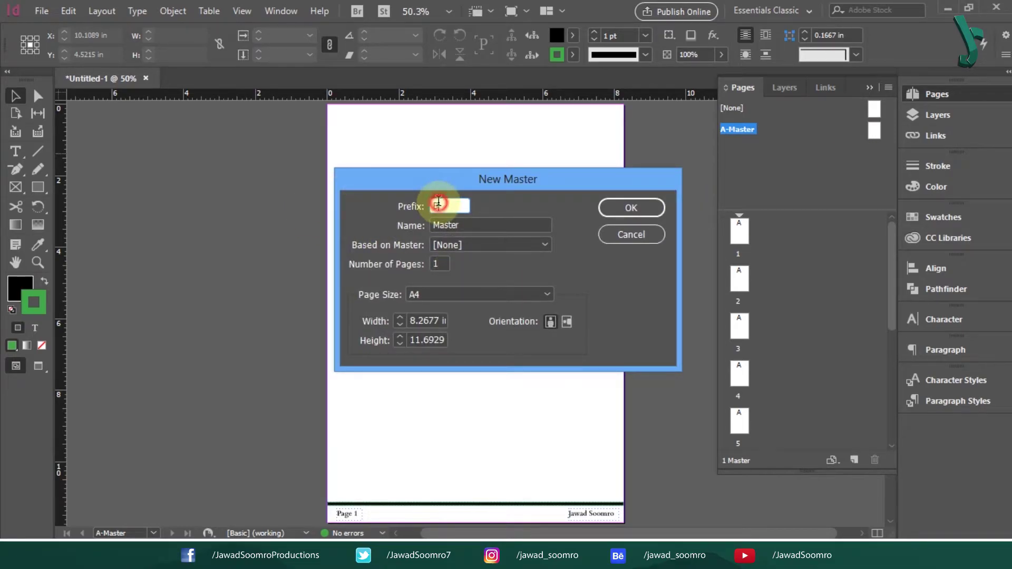
pyautogui.click(487, 228)
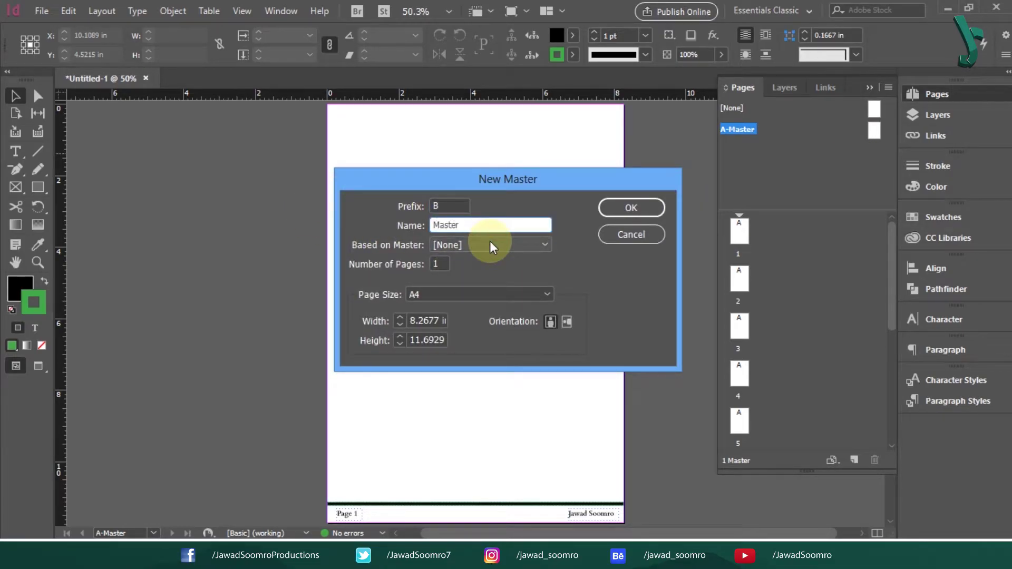
pyautogui.click(489, 243)
pyautogui.click(490, 242)
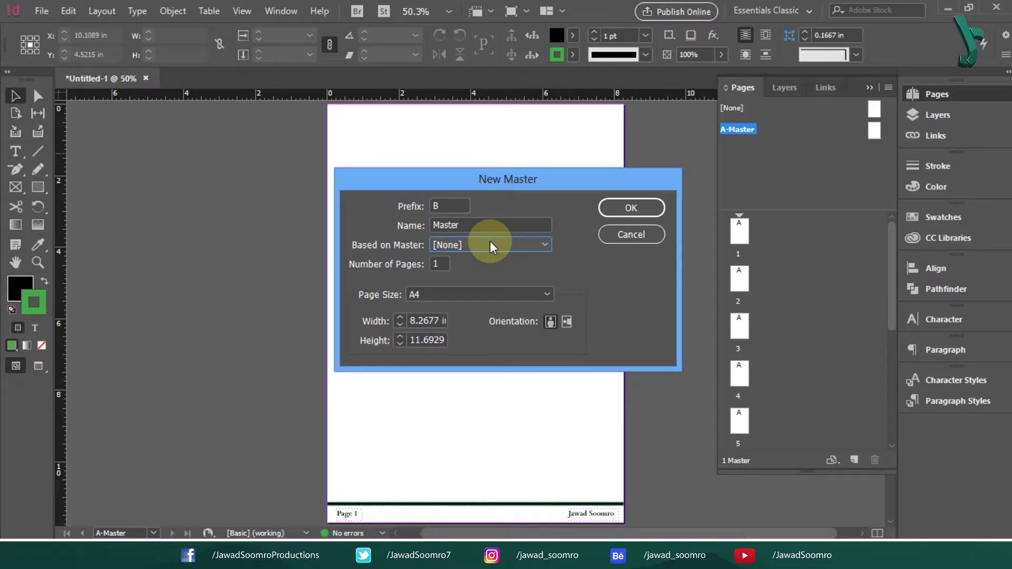
pyautogui.click(467, 247)
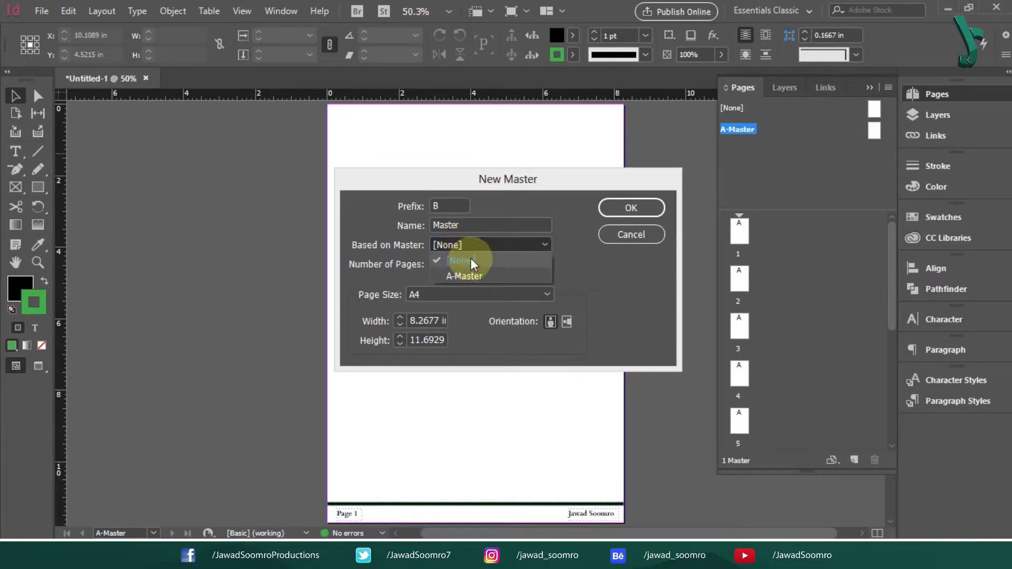
pyautogui.click(470, 259)
pyautogui.click(619, 207)
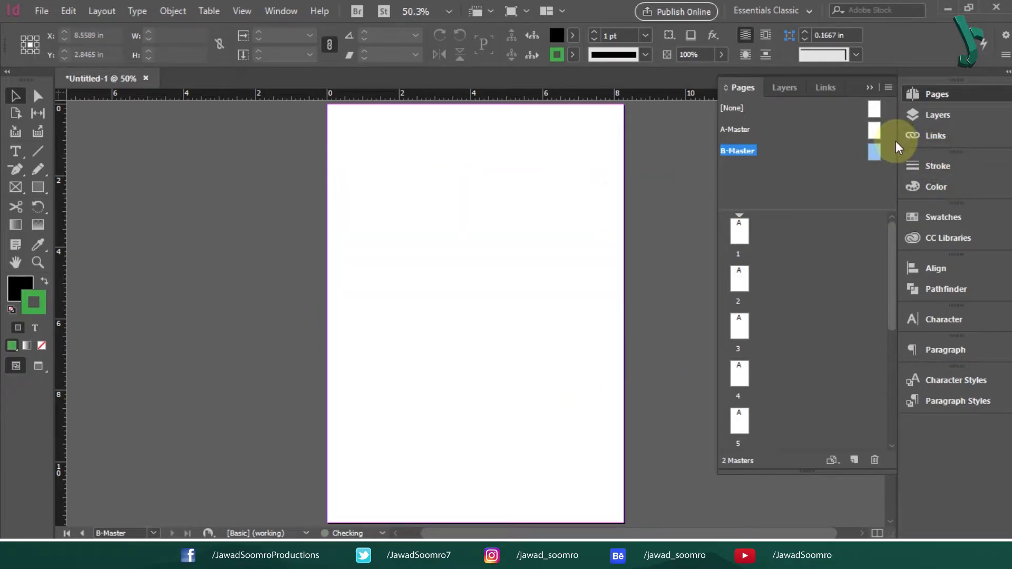
# Step: Create a one-page A4 master with prefix C and name Master, based on A-Master
pyautogui.click(804, 174)
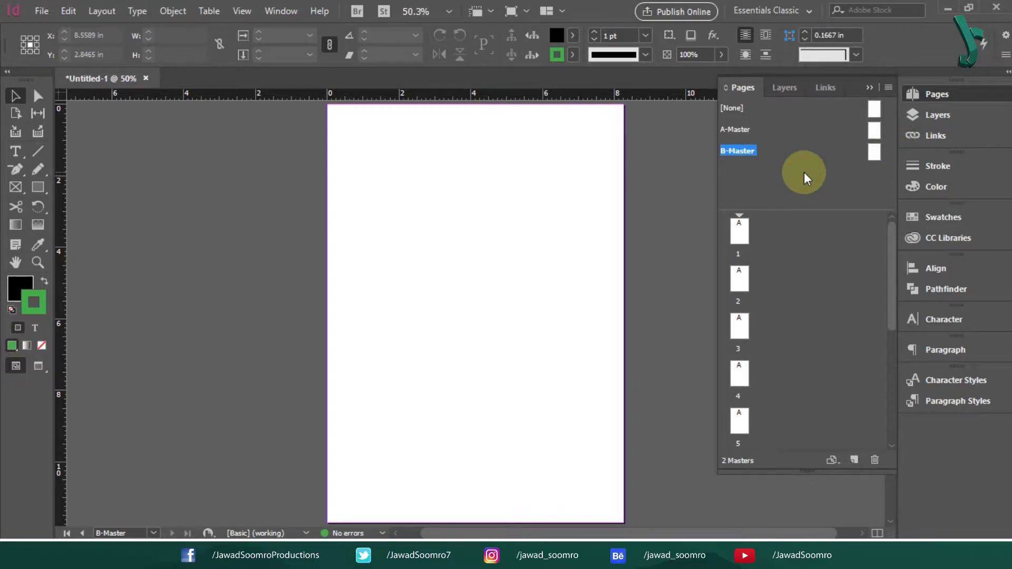
pyautogui.rightClick(805, 174)
pyautogui.click(828, 182)
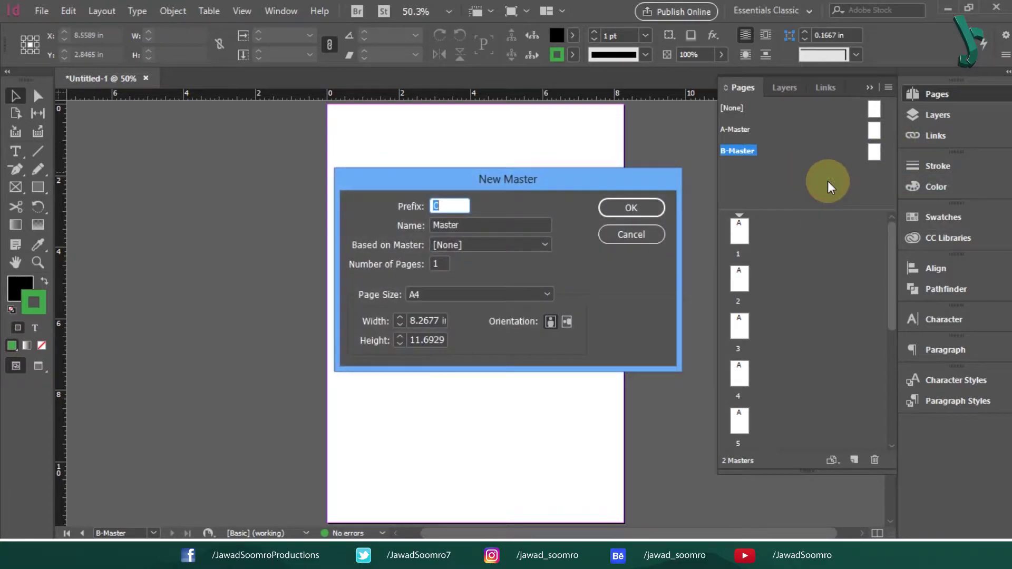
pyautogui.click(446, 207)
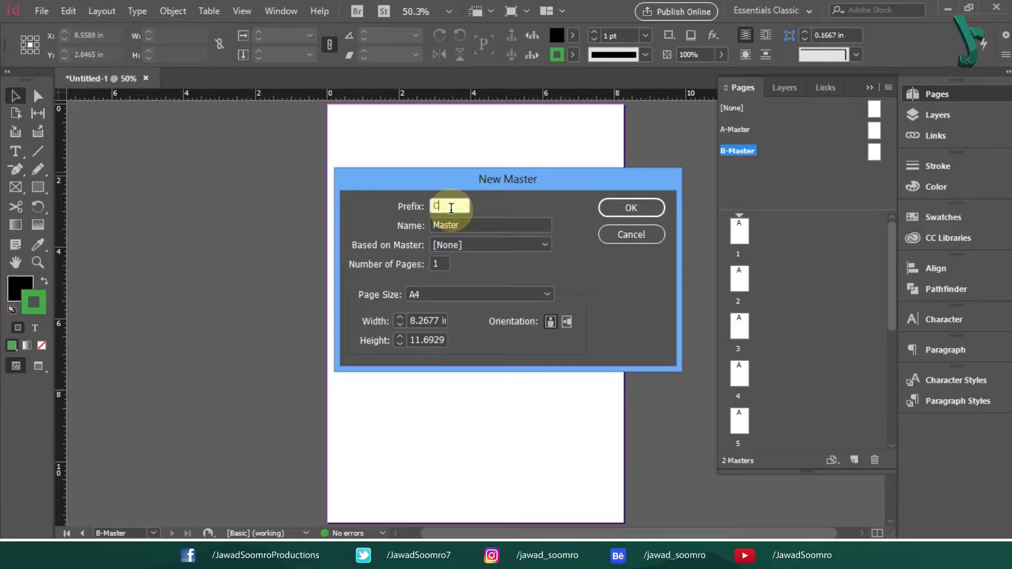
pyautogui.click(478, 226)
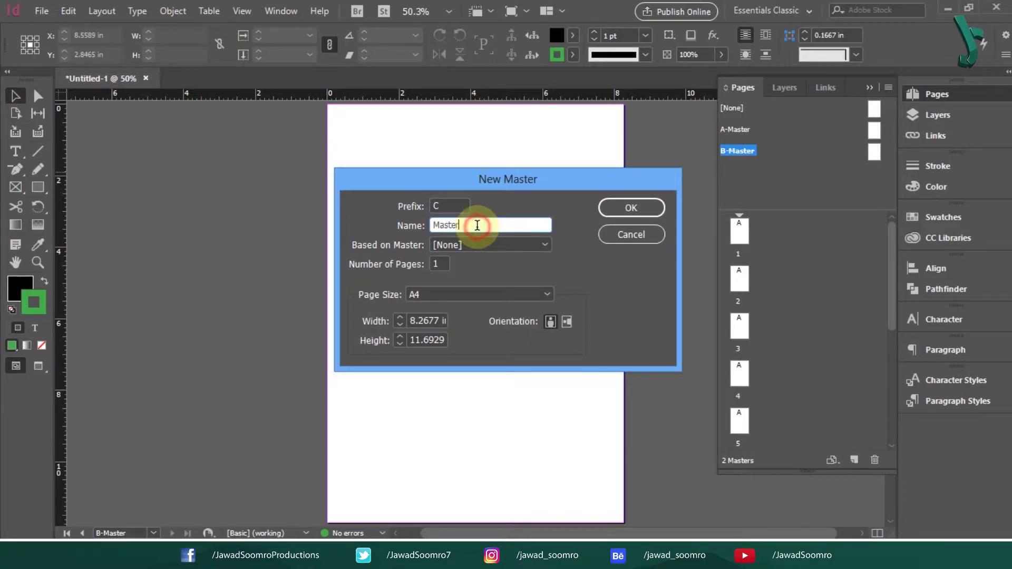
pyautogui.click(482, 244)
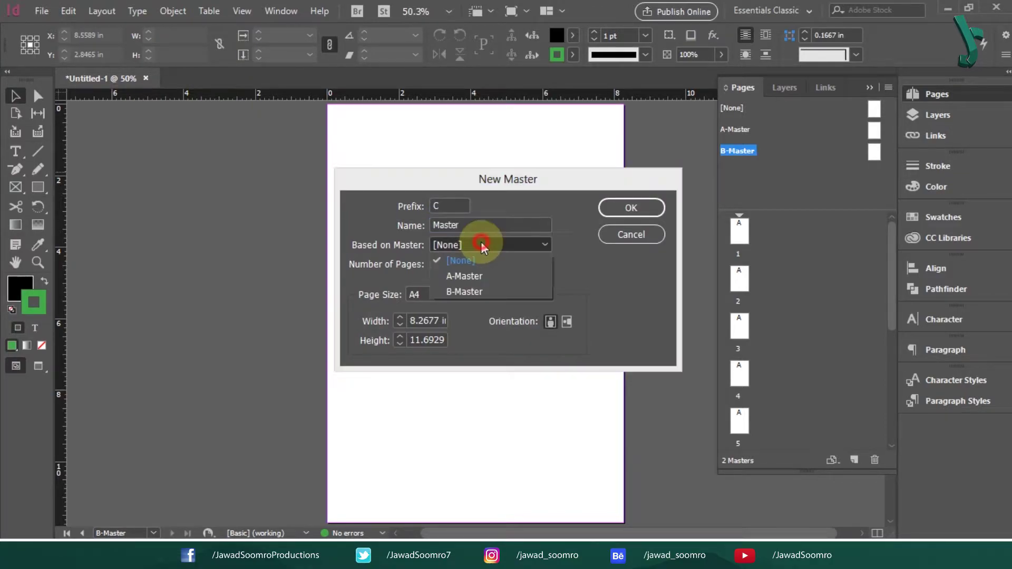
pyautogui.click(470, 280)
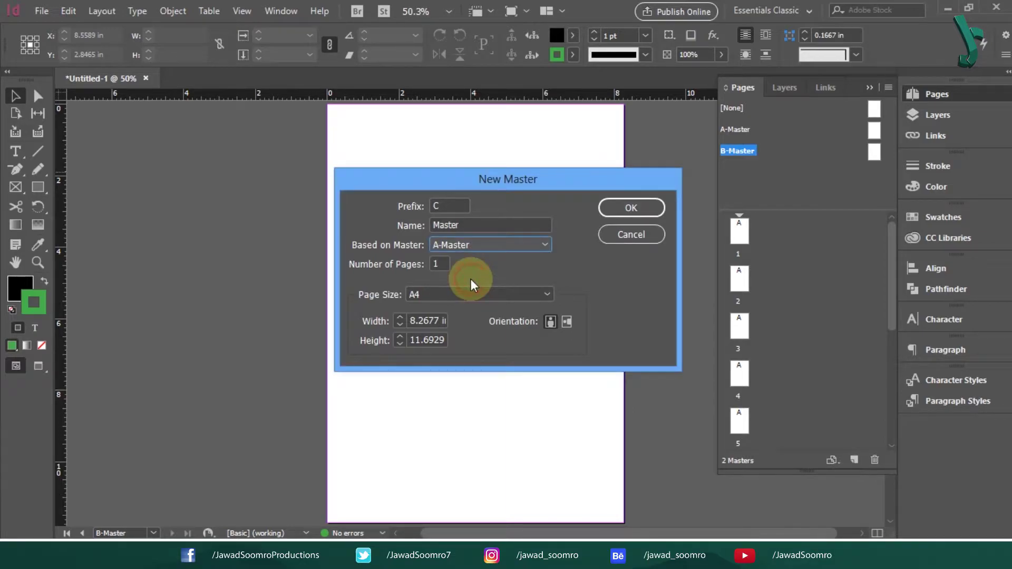
pyautogui.click(635, 207)
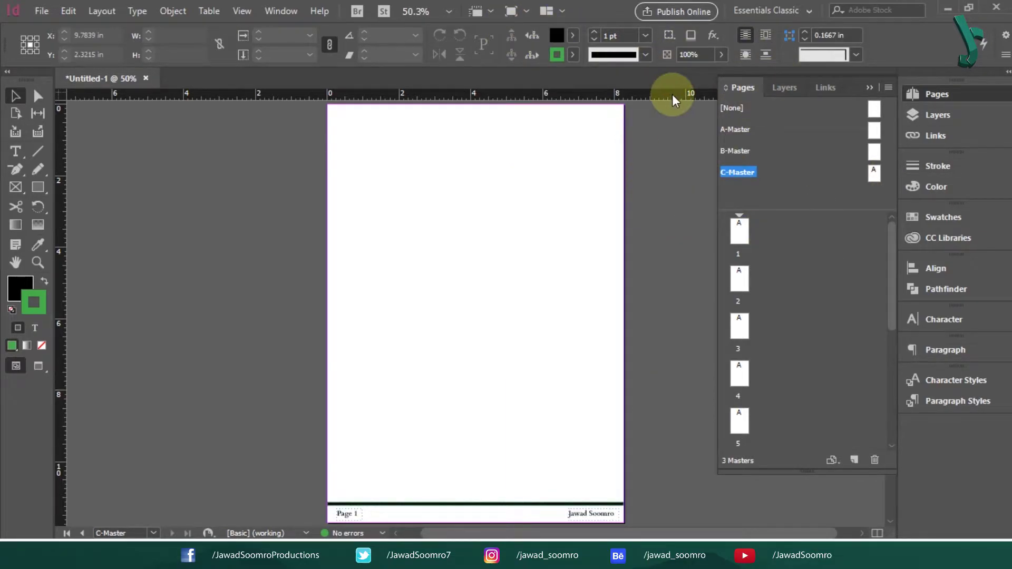
# Step: View A-Master, B-Master and C-Master in turn to compare their footers
pyautogui.doubleClick(875, 129)
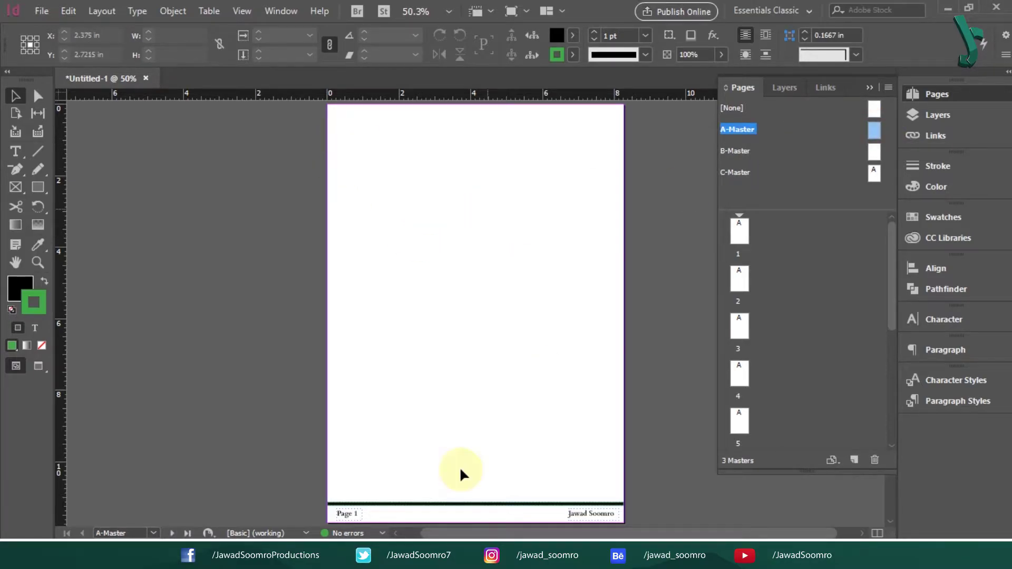
pyautogui.click(457, 452)
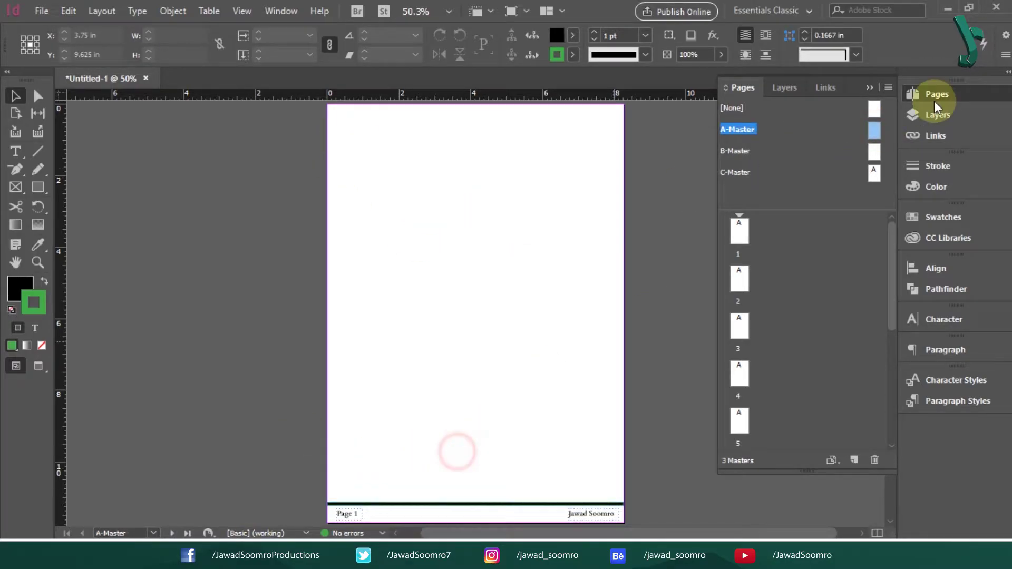
pyautogui.doubleClick(873, 152)
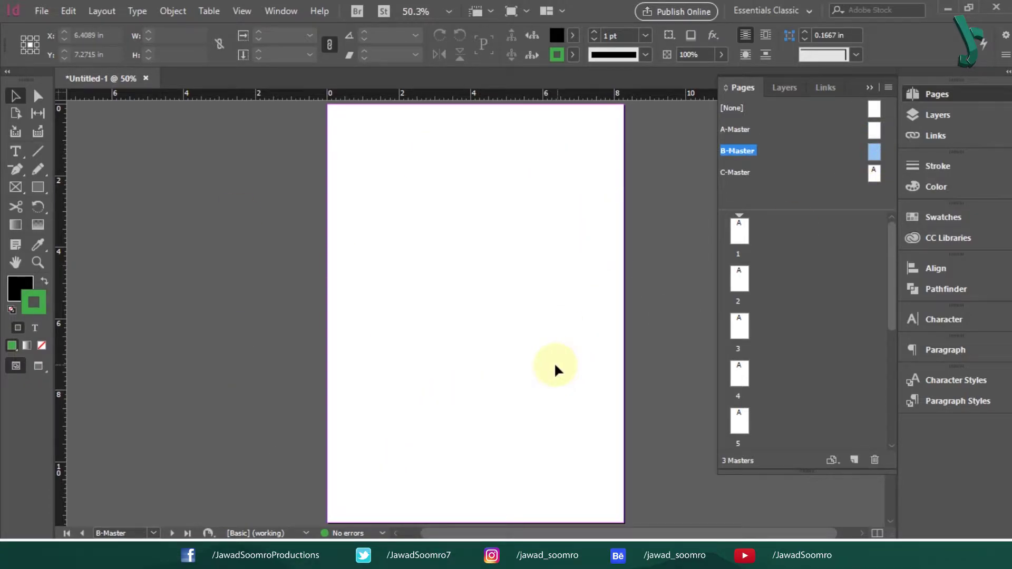
pyautogui.doubleClick(875, 173)
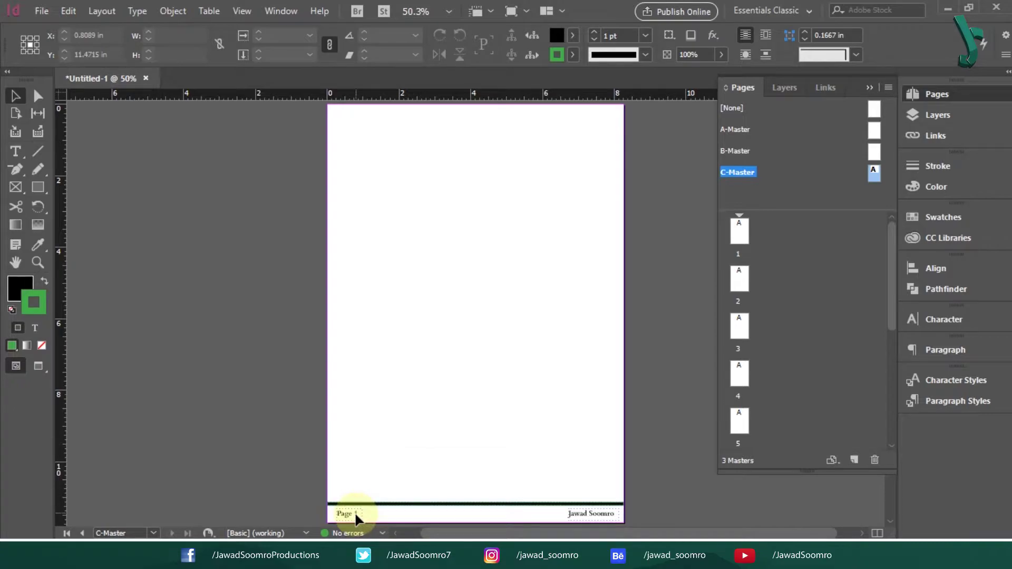
pyautogui.click(453, 320)
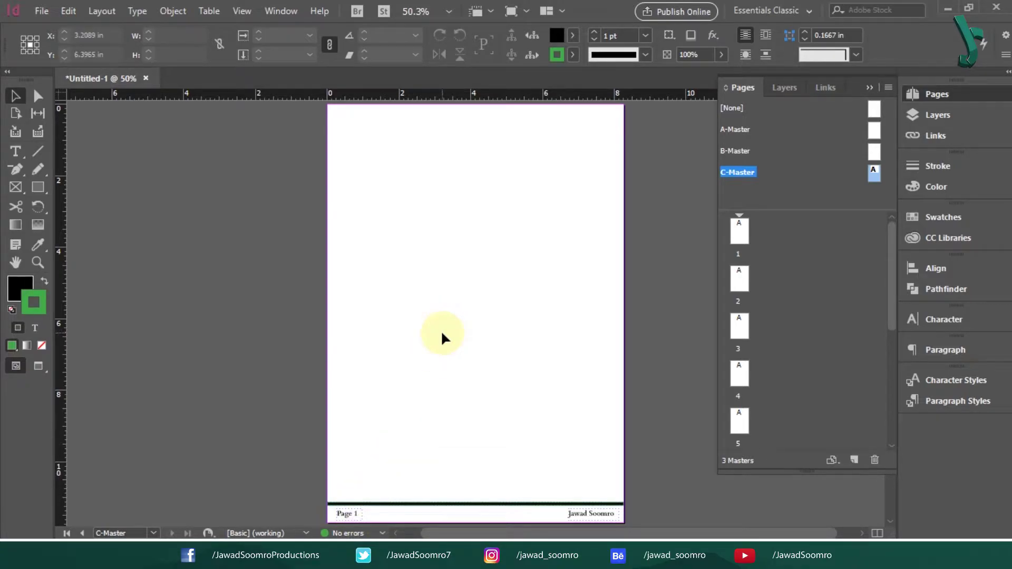
# Step: Create an A4 master with prefix D and name Master, based on None, with 4 pages
pyautogui.rightClick(787, 185)
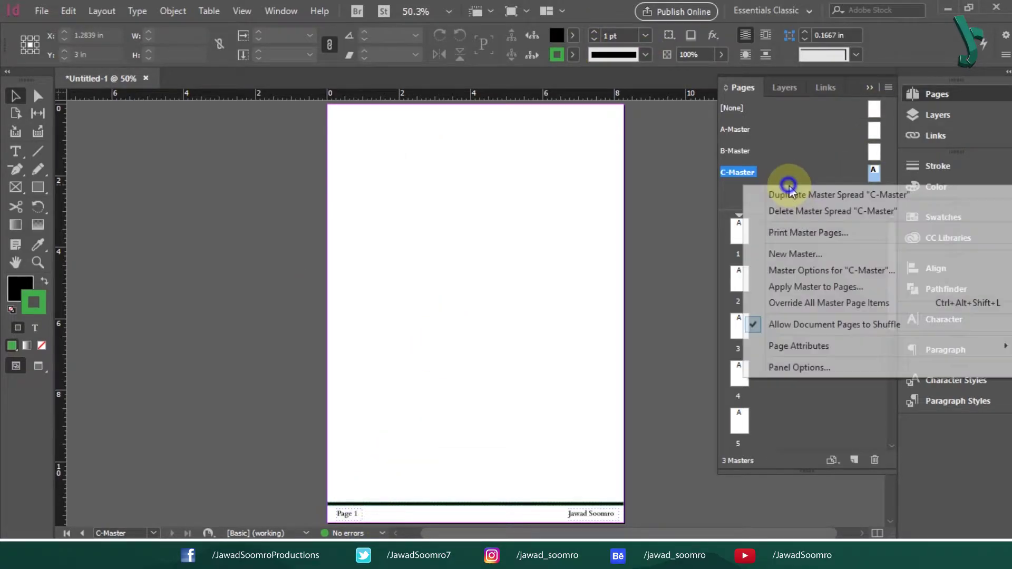
pyautogui.click(798, 255)
pyautogui.click(462, 206)
pyautogui.click(472, 225)
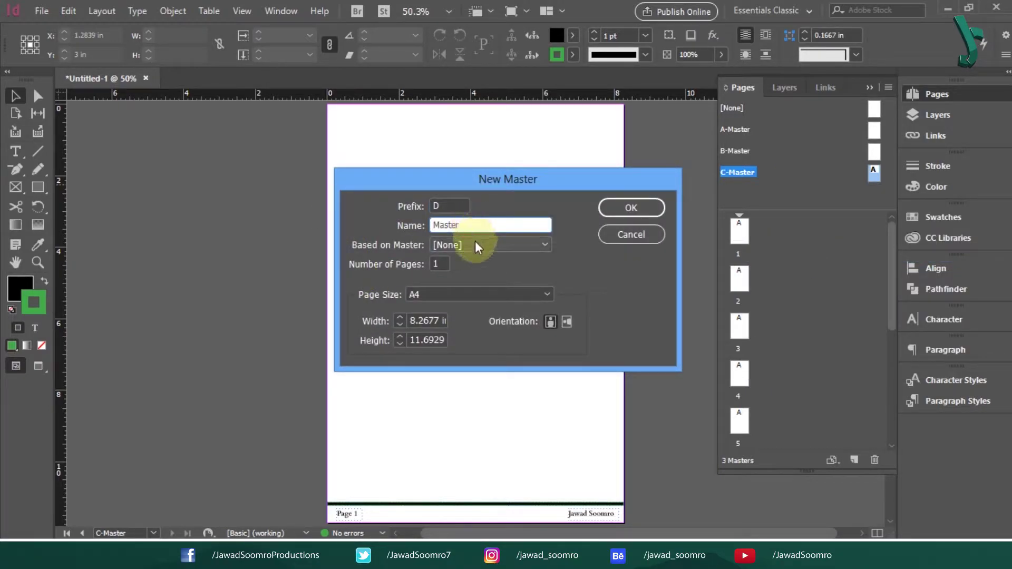
pyautogui.click(476, 244)
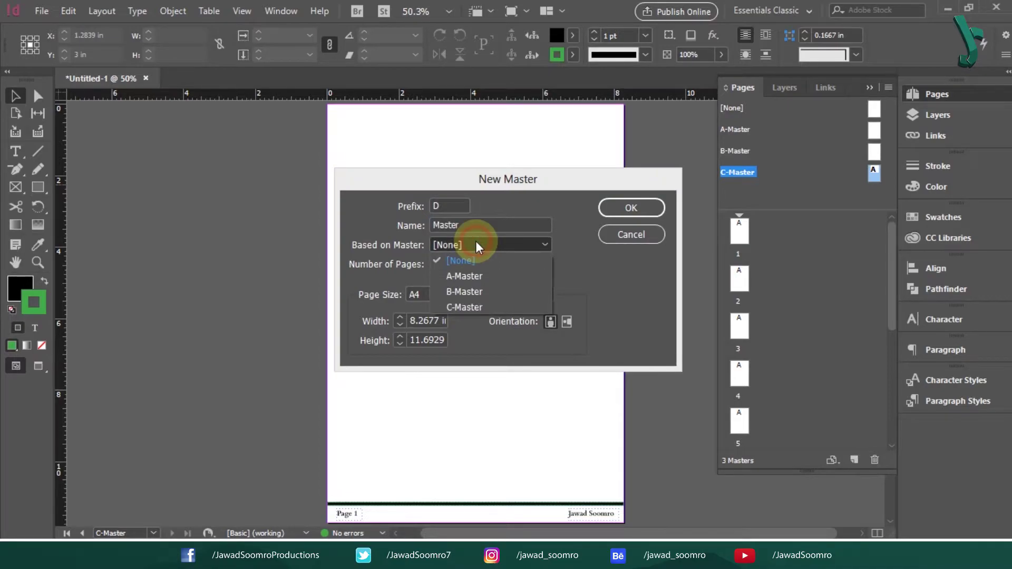
pyautogui.click(476, 242)
pyautogui.doubleClick(443, 262)
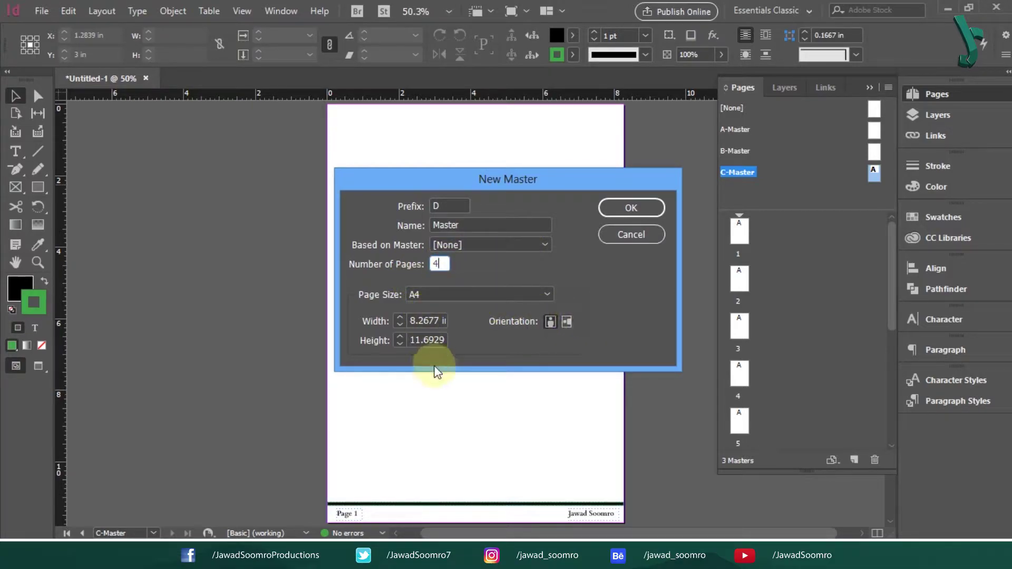
pyautogui.click(640, 210)
pyautogui.click(628, 206)
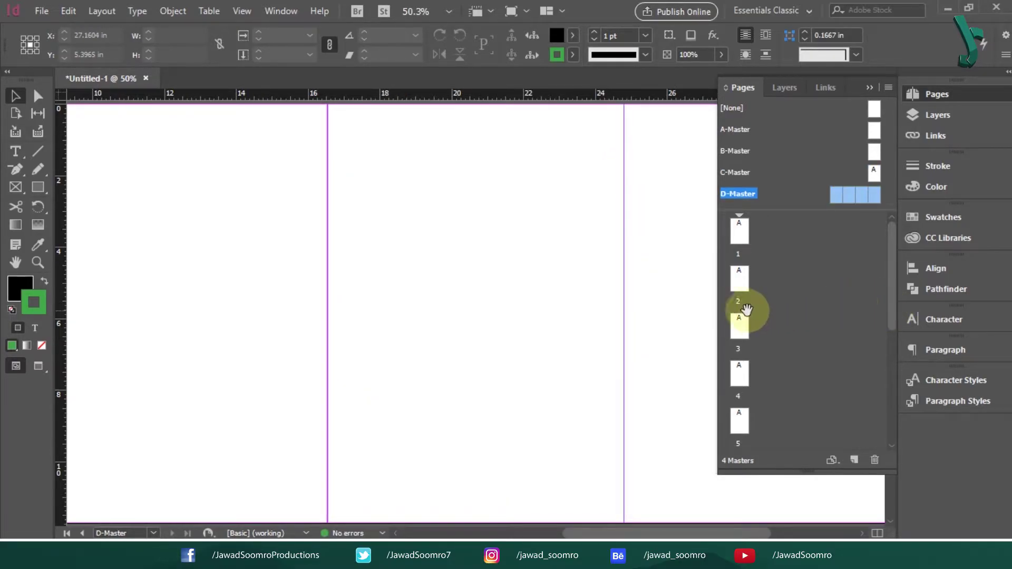
# Step: Try setting D-Master's number of pages to 10, and undo the change
pyautogui.hotkey('ctrl', '-')
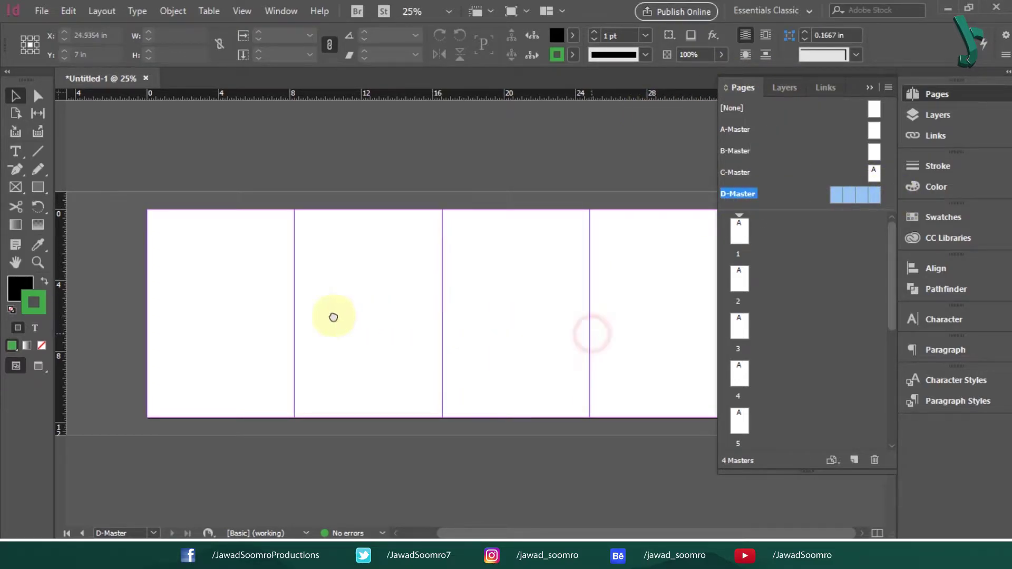
pyautogui.click(870, 88)
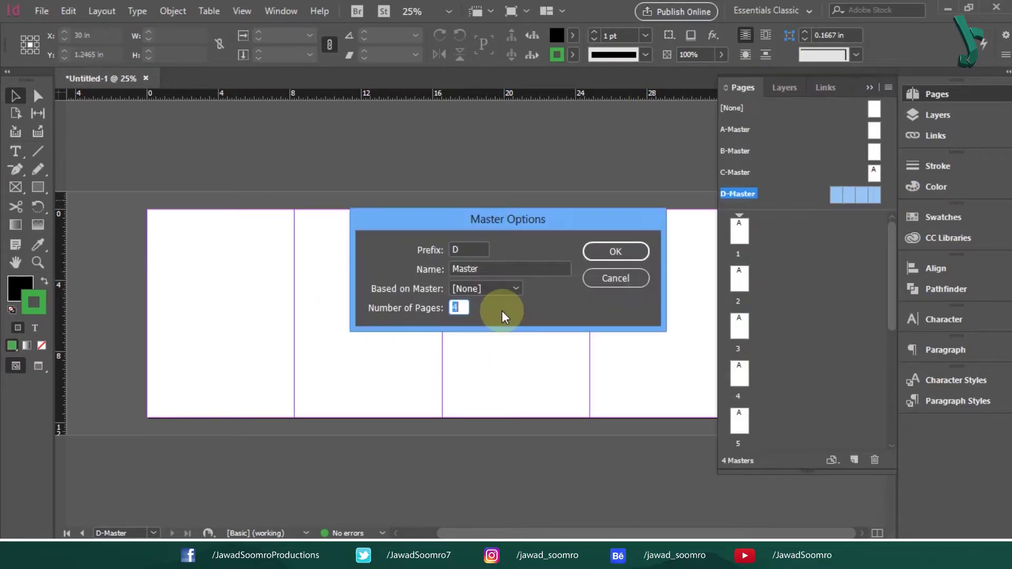
pyautogui.write('10')
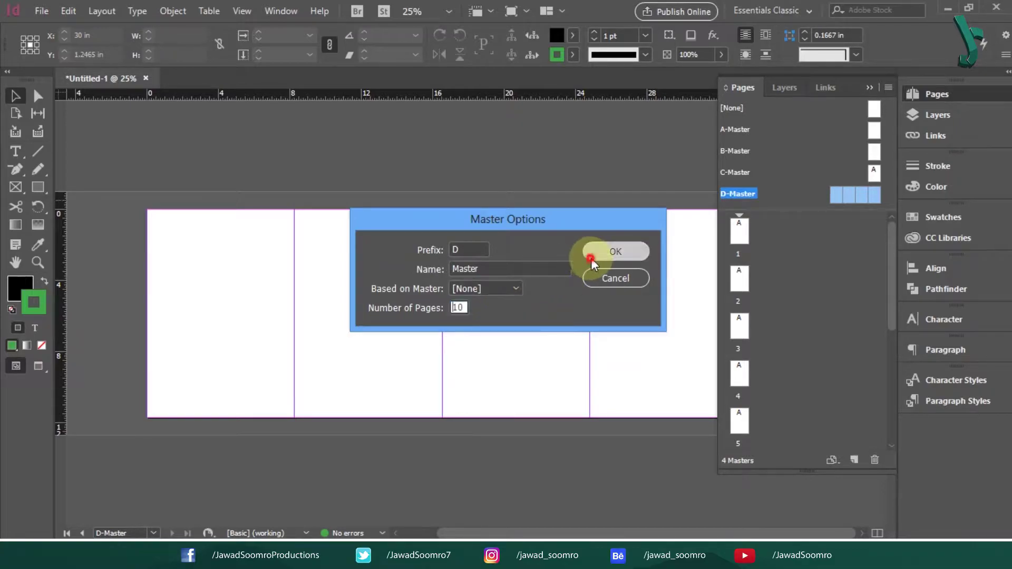
pyautogui.click(593, 256)
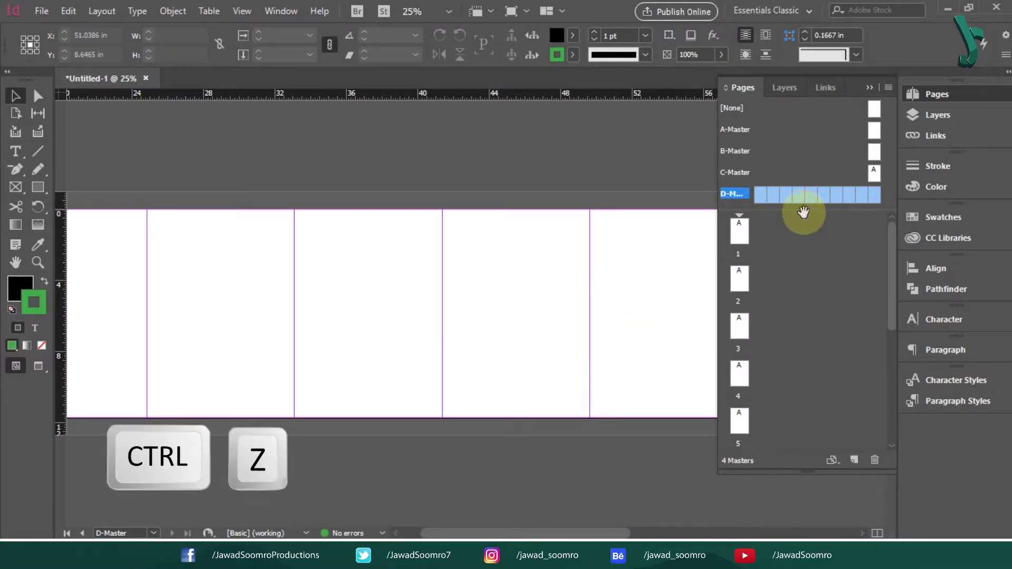
pyautogui.hotkey('ctrl', '-')
pyautogui.moveTo(562, 221); pyautogui.dragTo(351, 222)
pyautogui.hotkey('ctrl', 'z')
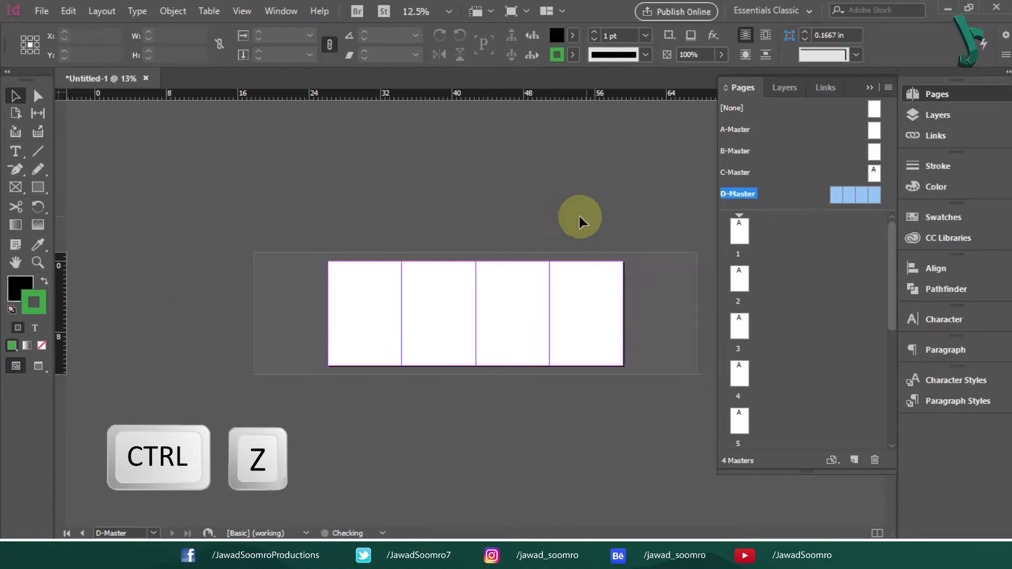
# Step: Start a new master with prefix E, name Master, based on None, with 2 pages
pyautogui.rightClick(790, 191)
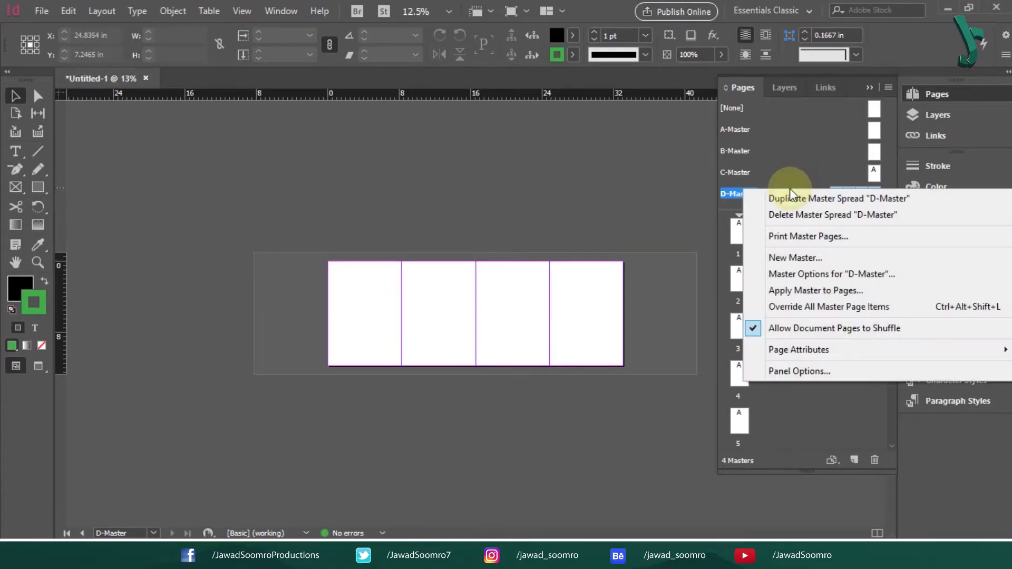
pyautogui.click(810, 260)
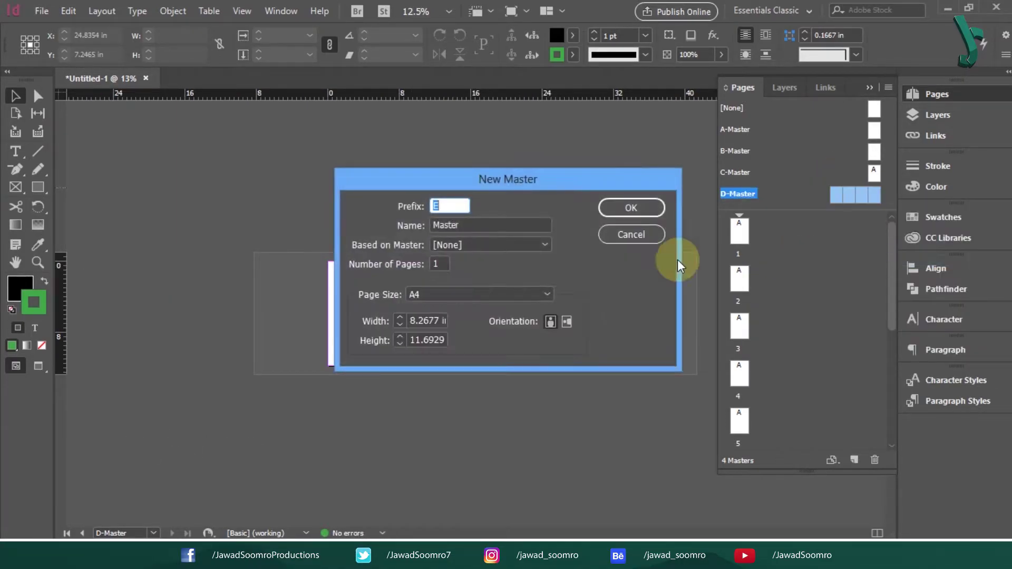
pyautogui.click(455, 206)
pyautogui.click(474, 225)
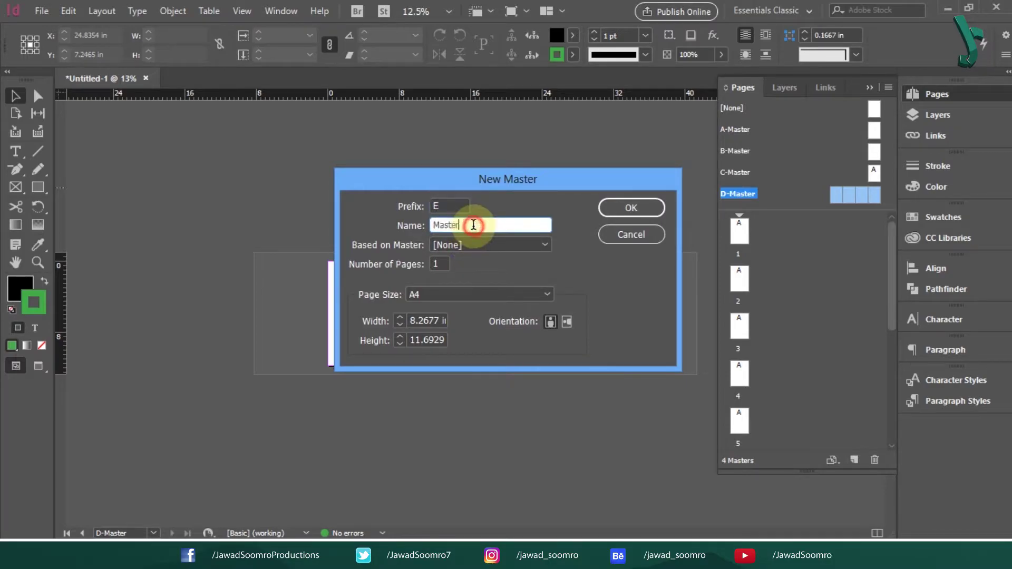
pyautogui.click(469, 247)
pyautogui.click(469, 259)
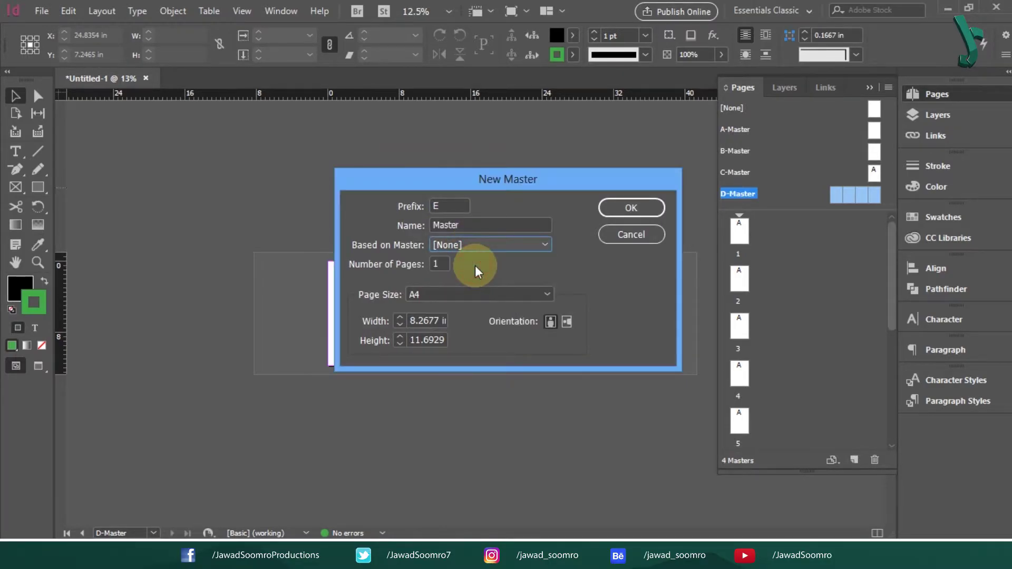
pyautogui.click(442, 264)
pyautogui.moveTo(443, 264); pyautogui.dragTo(426, 266)
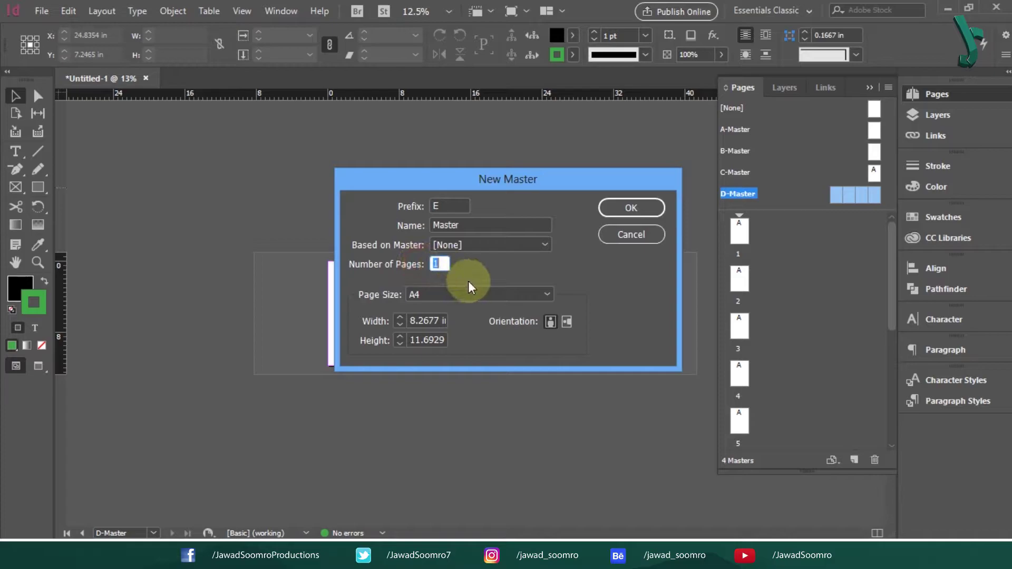
pyautogui.write('2')
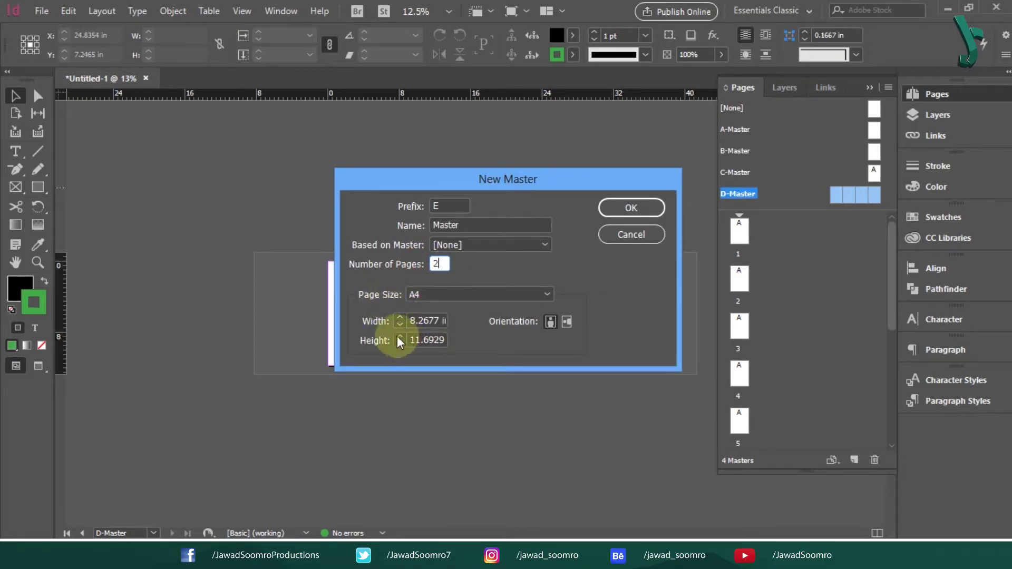
# Step: Set the new E master's page size to B5 and create it
pyautogui.click(430, 295)
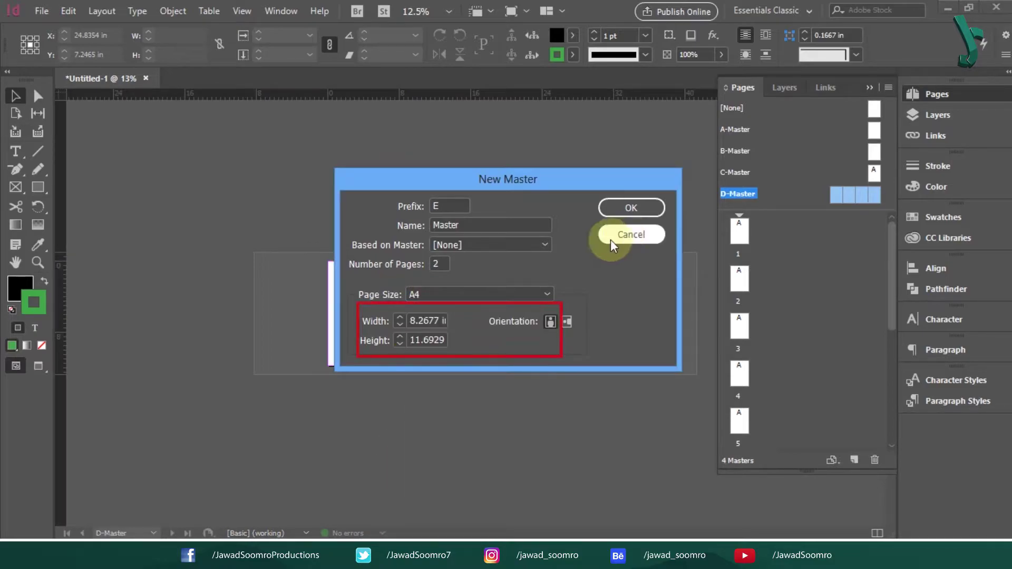
pyautogui.click(436, 295)
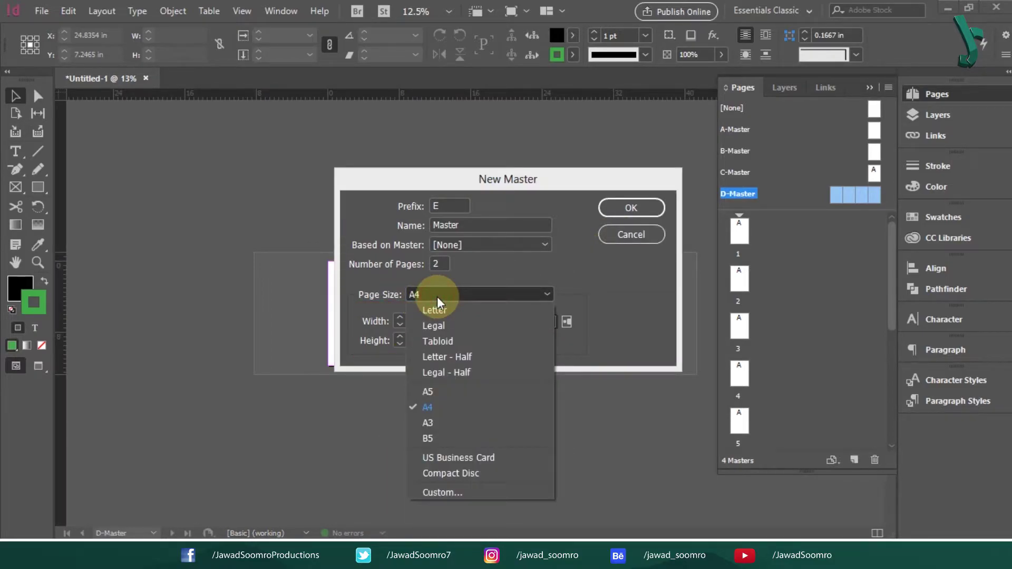
pyautogui.click(457, 438)
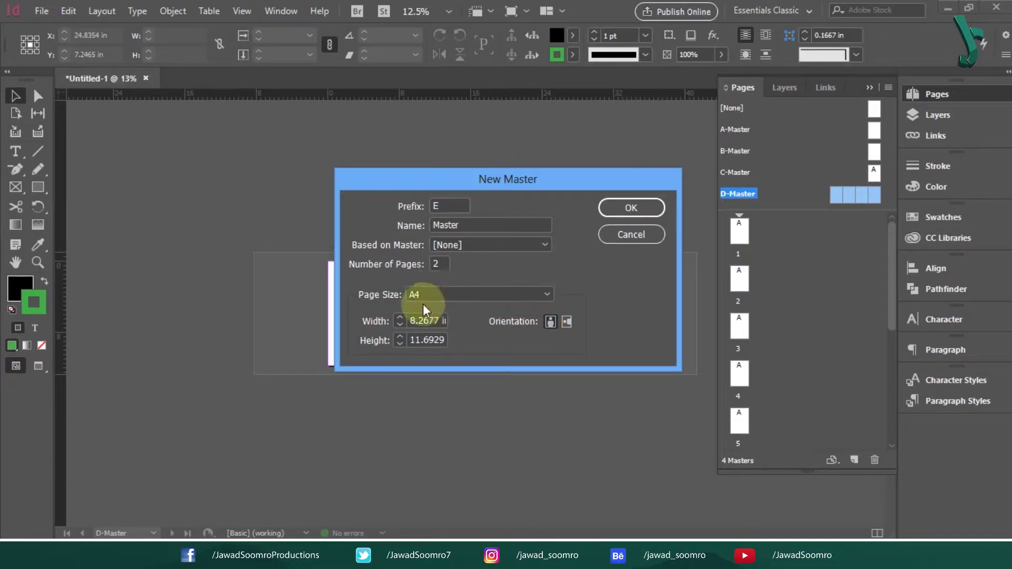
pyautogui.click(438, 297)
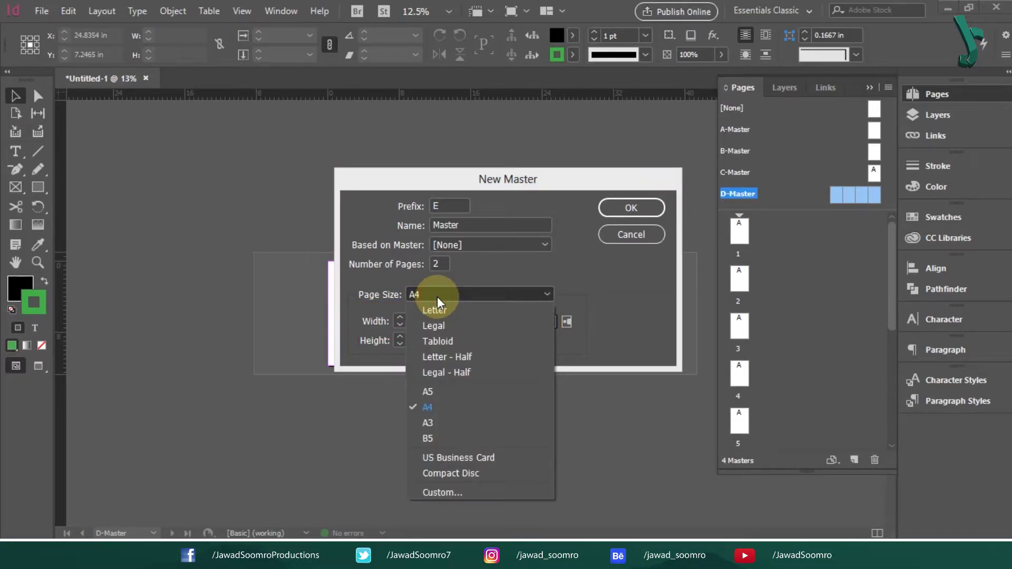
pyautogui.click(457, 438)
pyautogui.click(648, 208)
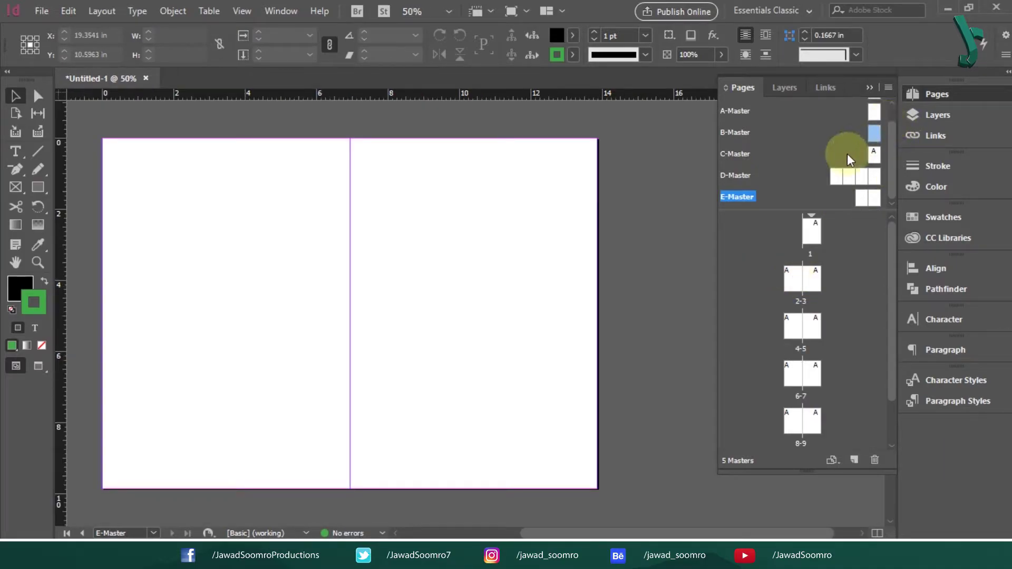
# Step: Apply B-Master to page 4 and E-Master to page 5, resizing page 5 to the master page size
pyautogui.moveTo(873, 132); pyautogui.dragTo(797, 337)
pyautogui.doubleClick(797, 333)
pyautogui.moveTo(862, 194); pyautogui.dragTo(814, 338)
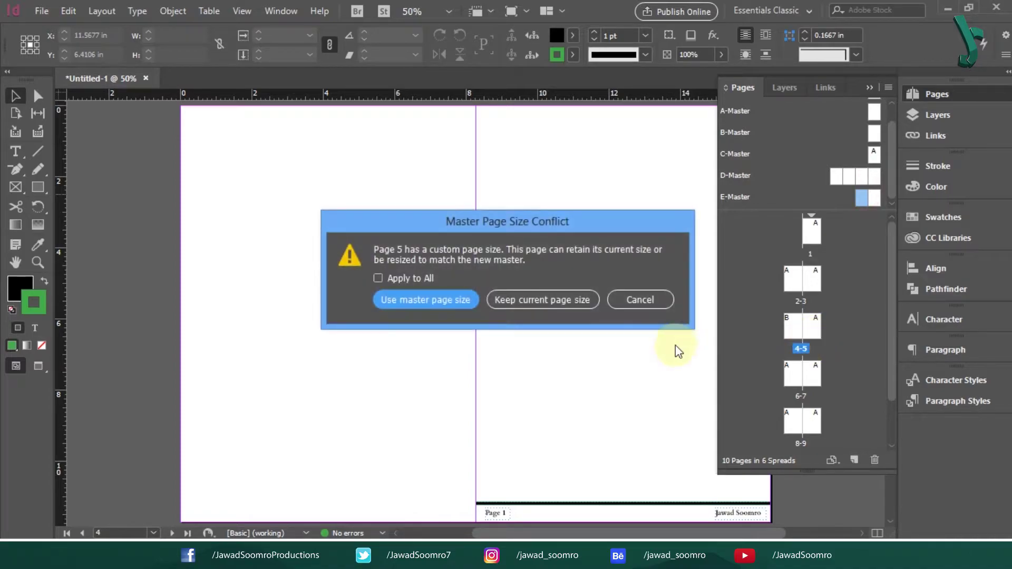
pyautogui.click(431, 300)
# Step: Check the page sizes of pages 4 and 5 with the Page tool and the masters applied to them
pyautogui.click(20, 117)
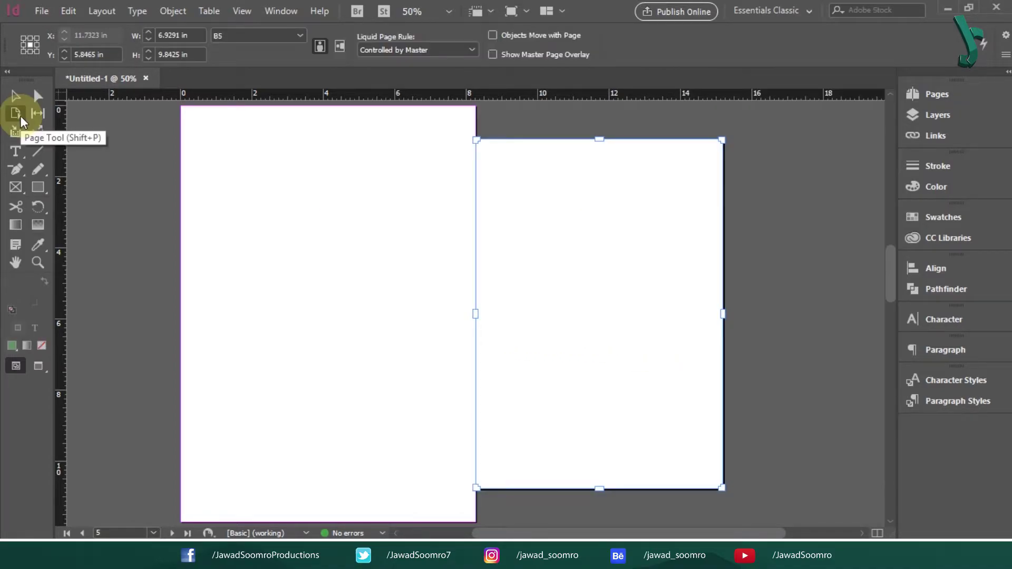
pyautogui.click(309, 177)
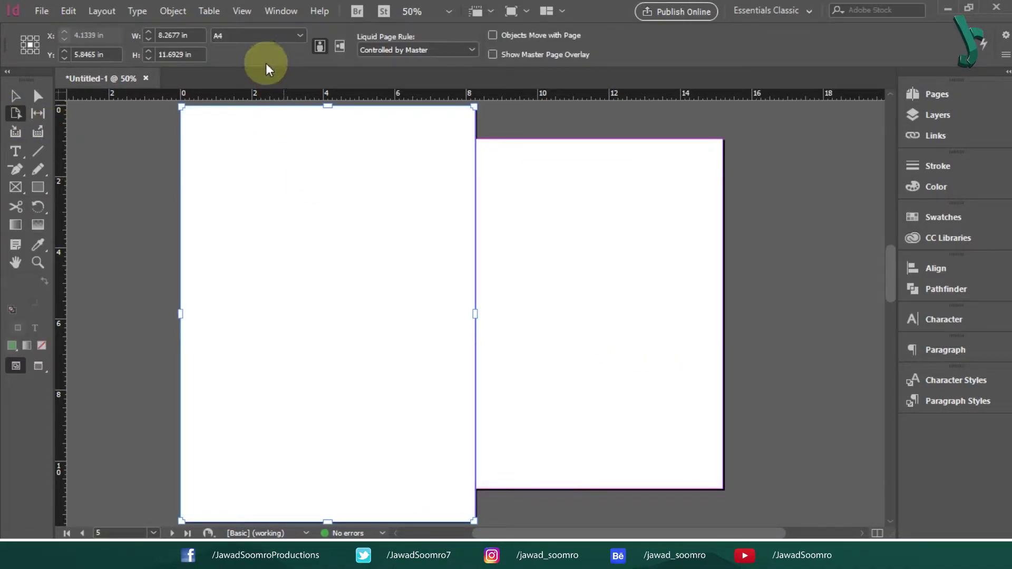
pyautogui.click(259, 39)
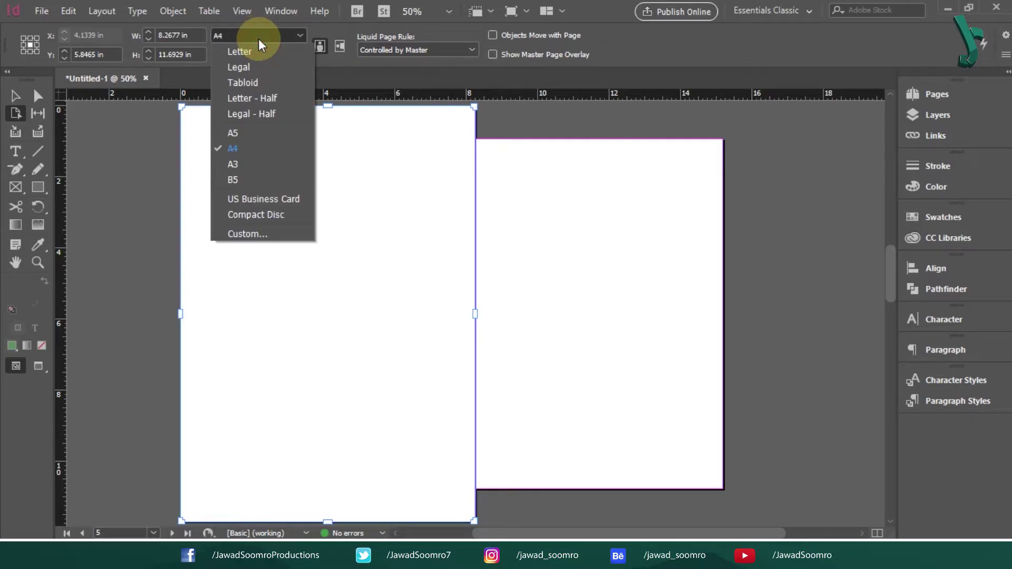
pyautogui.click(572, 204)
pyautogui.press('v')
pyautogui.click(945, 100)
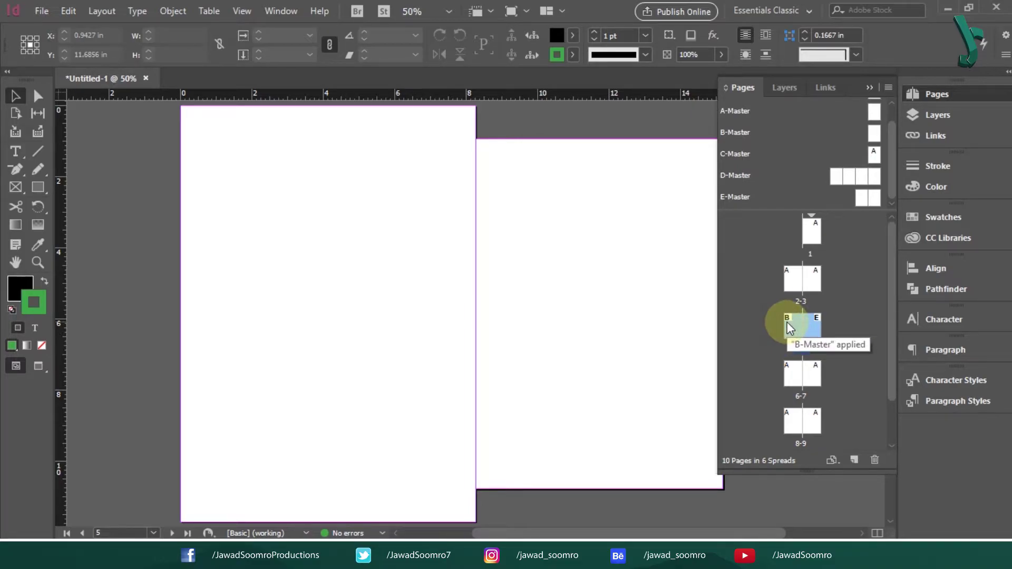
pyautogui.hotkey('shift', 'p')
pyautogui.click(610, 226)
pyautogui.click(247, 45)
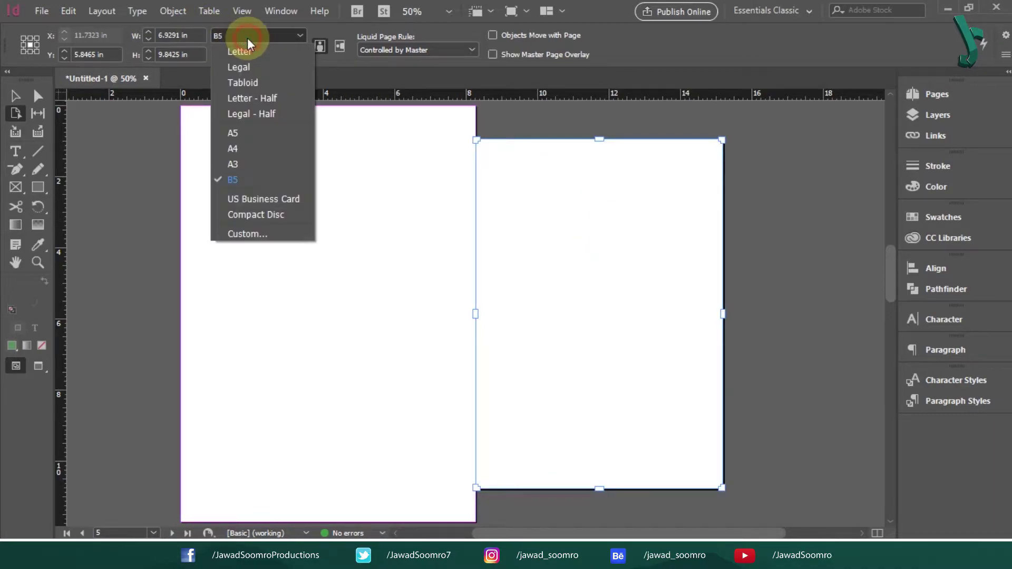
pyautogui.click(382, 212)
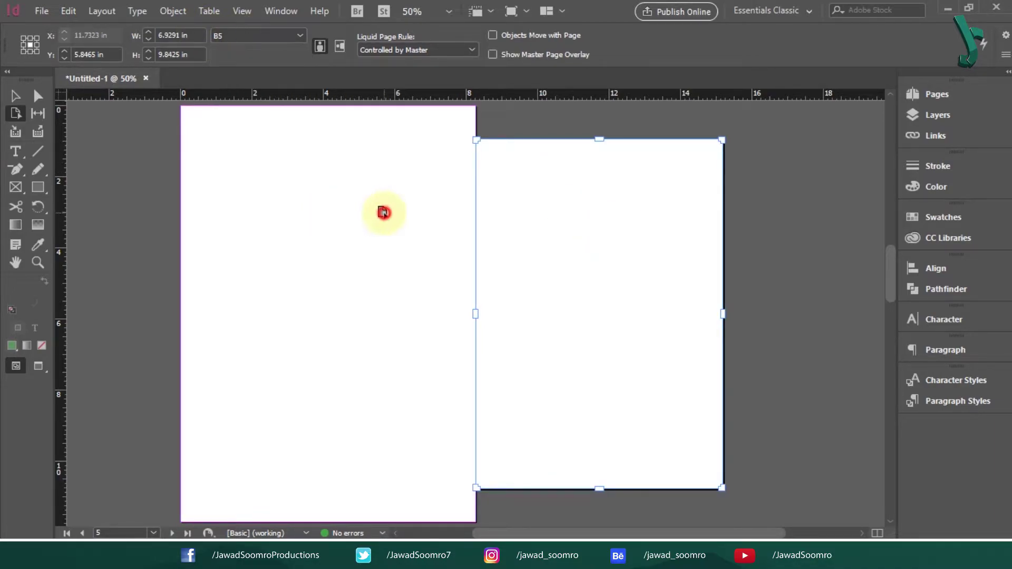
pyautogui.click(16, 96)
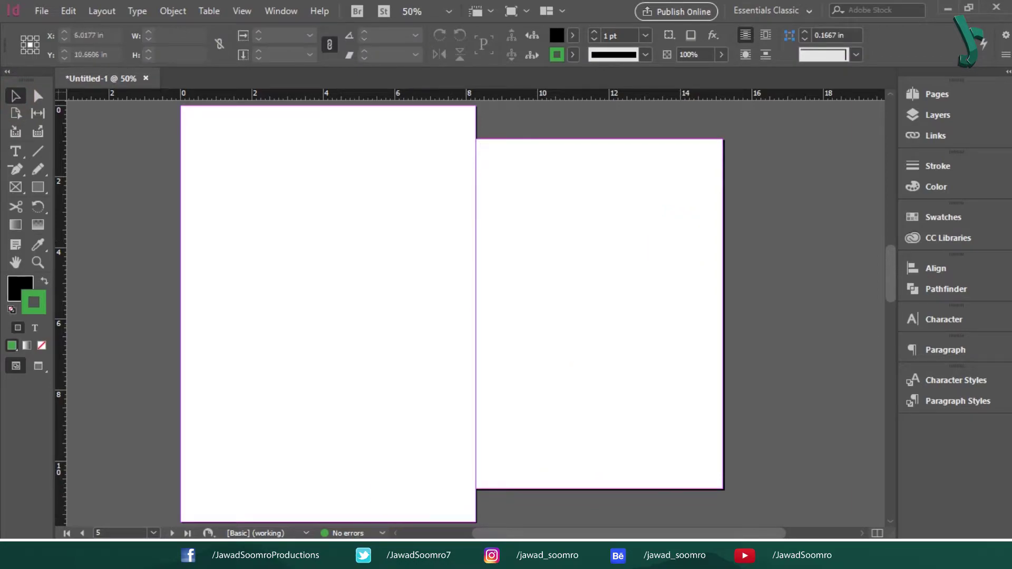
# Step: Create a 2-page A4 landscape master with prefix F and name Master, based on None
pyautogui.click(937, 94)
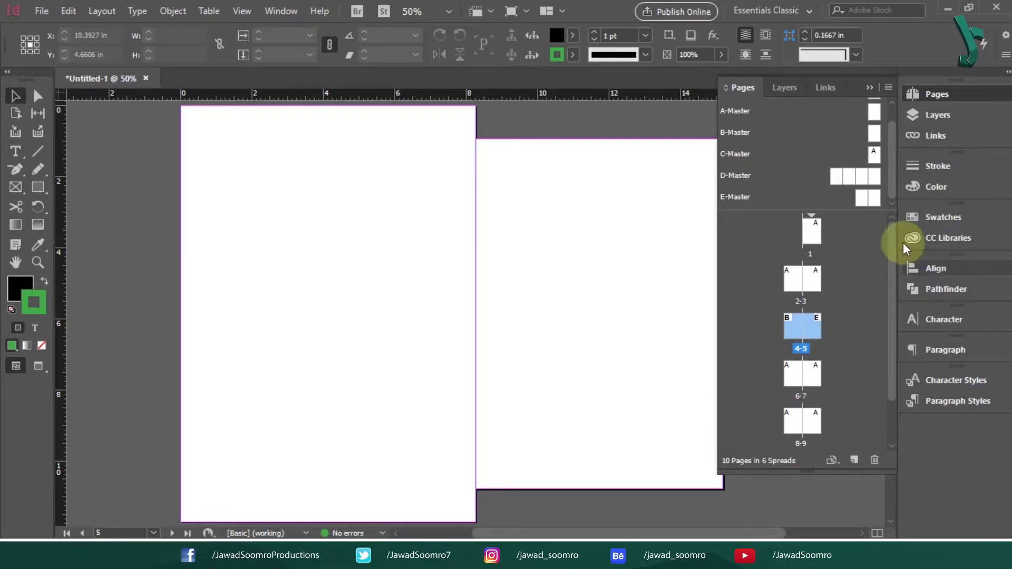
pyautogui.rightClick(813, 193)
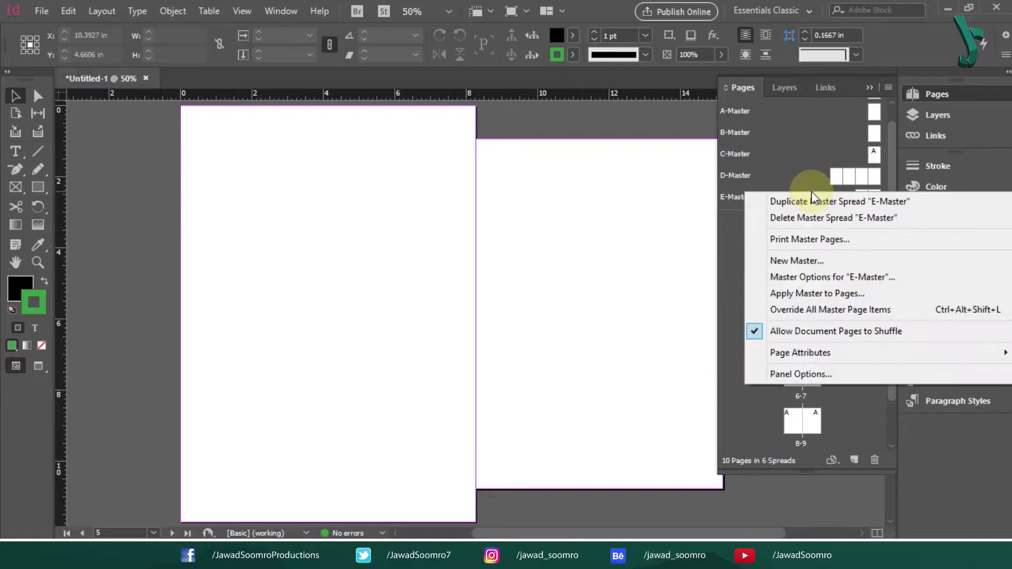
pyautogui.click(798, 261)
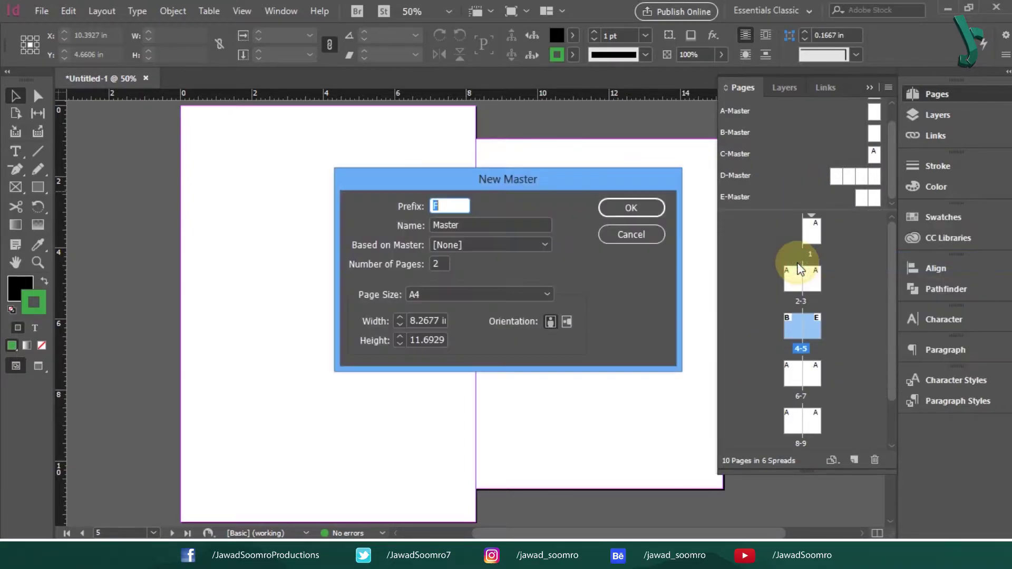
pyautogui.click(460, 203)
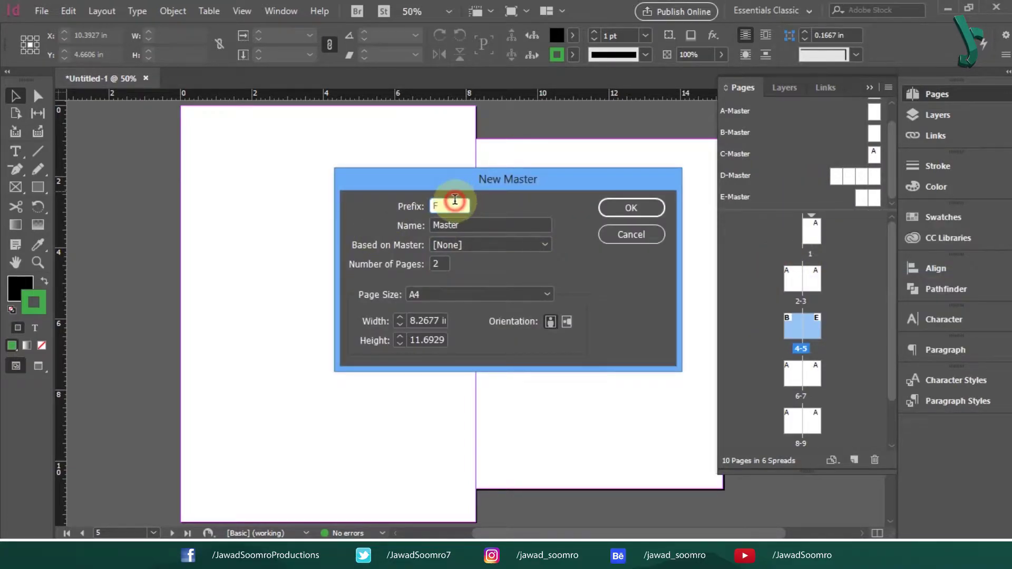
pyautogui.click(474, 223)
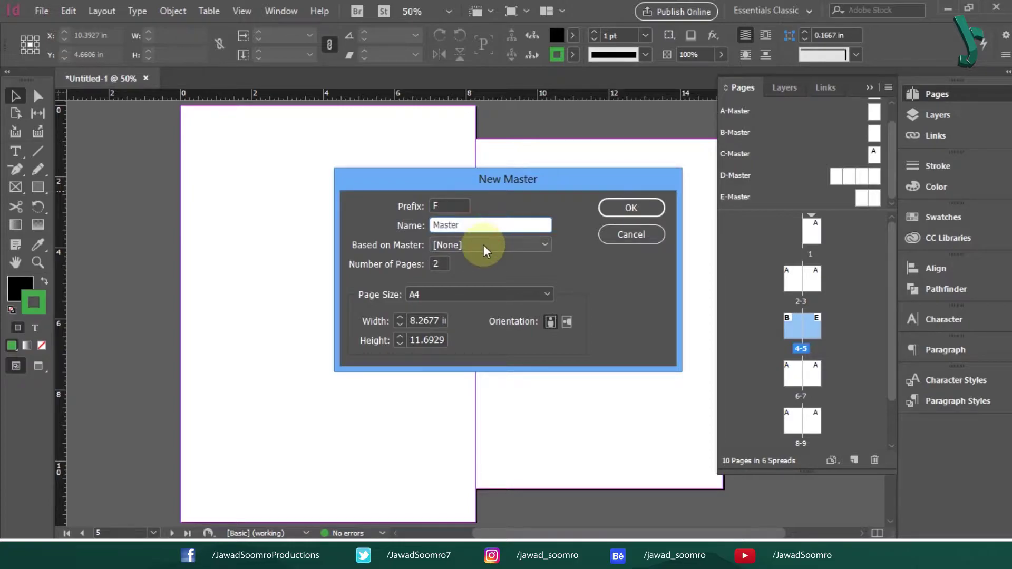
pyautogui.click(483, 246)
pyautogui.click(469, 260)
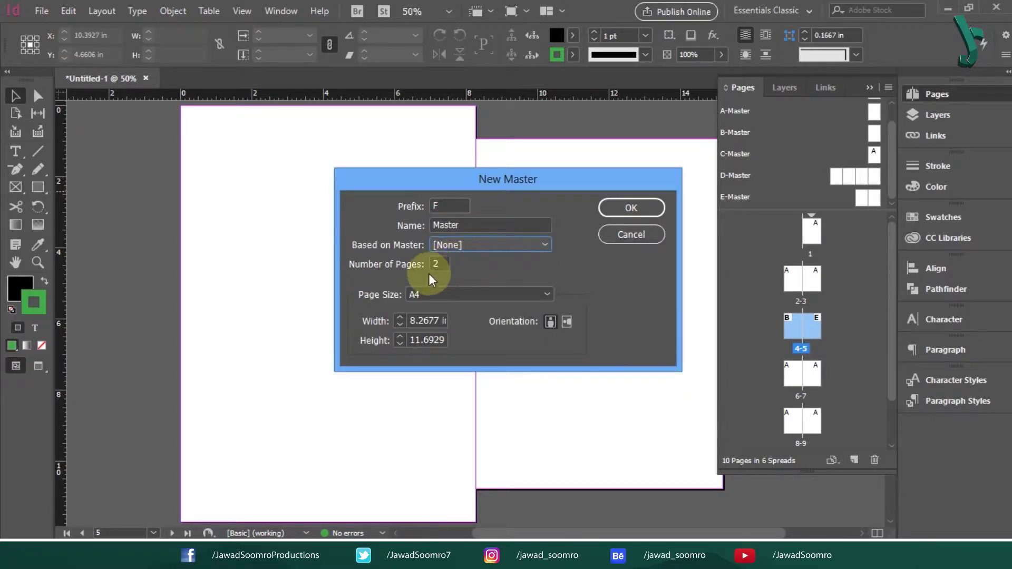
pyautogui.click(437, 264)
pyautogui.click(447, 299)
pyautogui.click(447, 299)
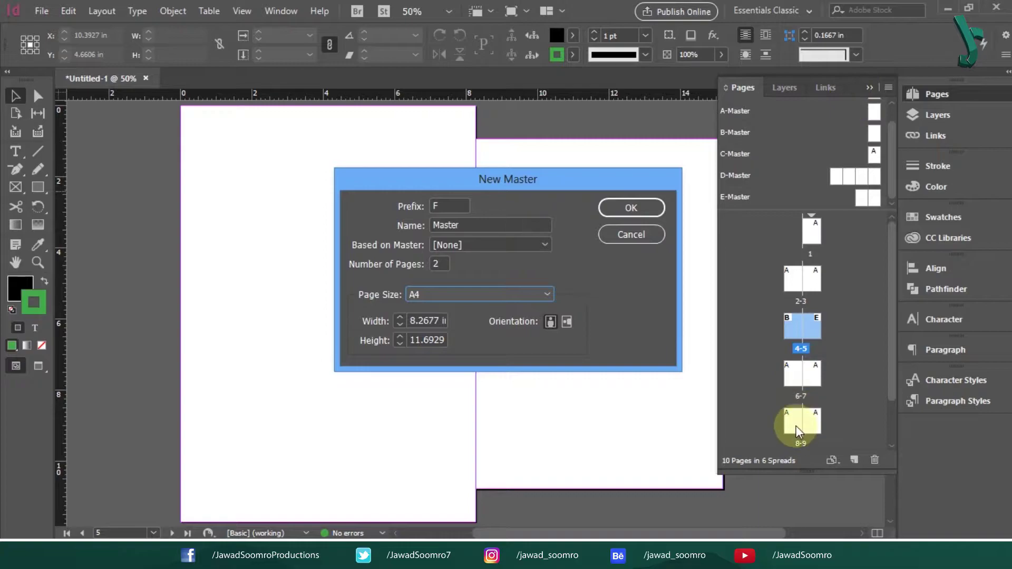
pyautogui.click(566, 321)
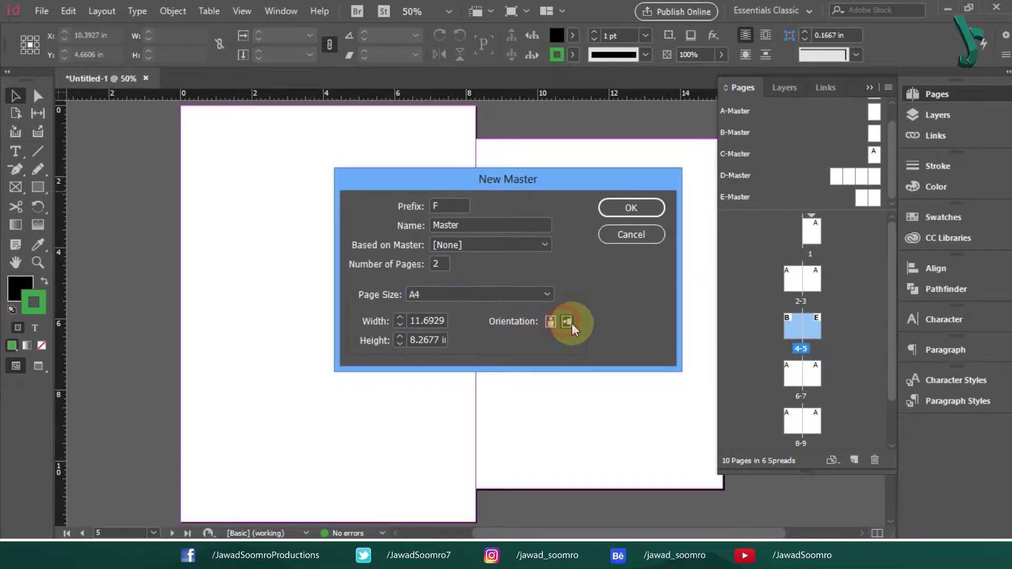
pyautogui.click(632, 208)
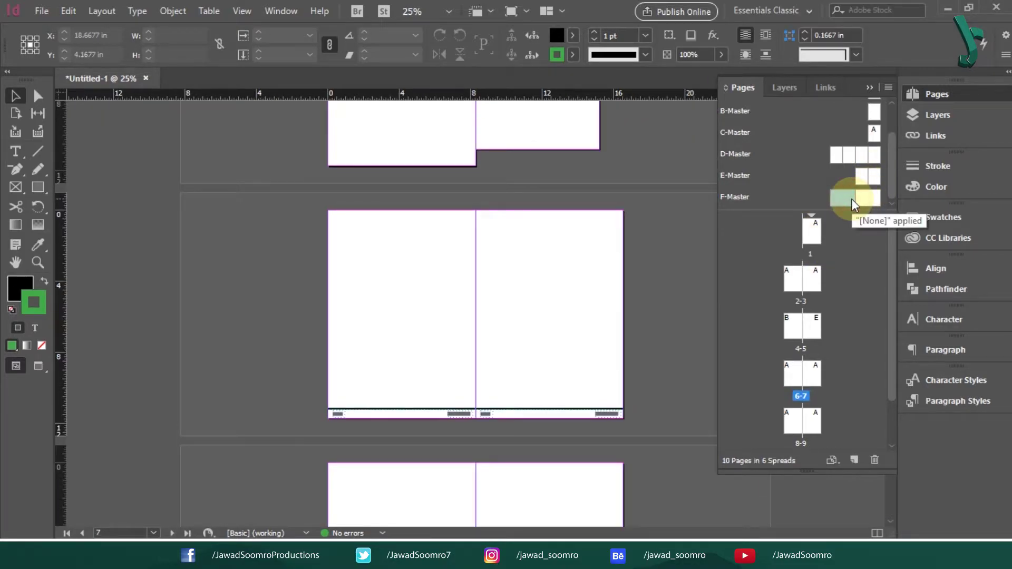
# Step: Apply F-Master to pages 6-7 using the master page size, and apply None to page 1
pyautogui.moveTo(851, 198); pyautogui.dragTo(789, 376)
pyautogui.click(422, 298)
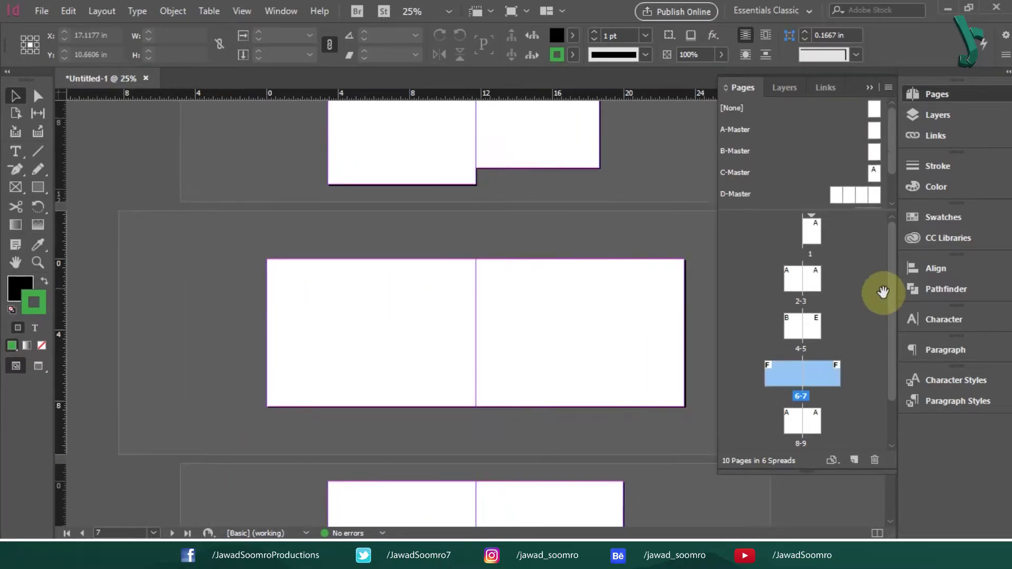
pyautogui.moveTo(879, 109); pyautogui.dragTo(816, 233)
pyautogui.doubleClick(812, 233)
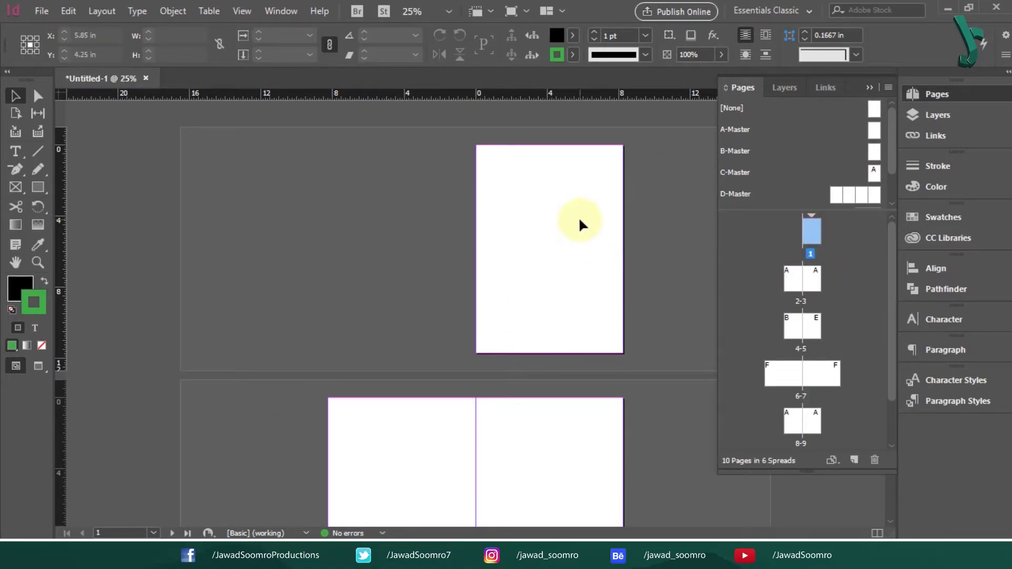
# Step: View A-Master, B-Master, C-Master and D-Master in turn to compare their page contents
pyautogui.doubleClick(875, 131)
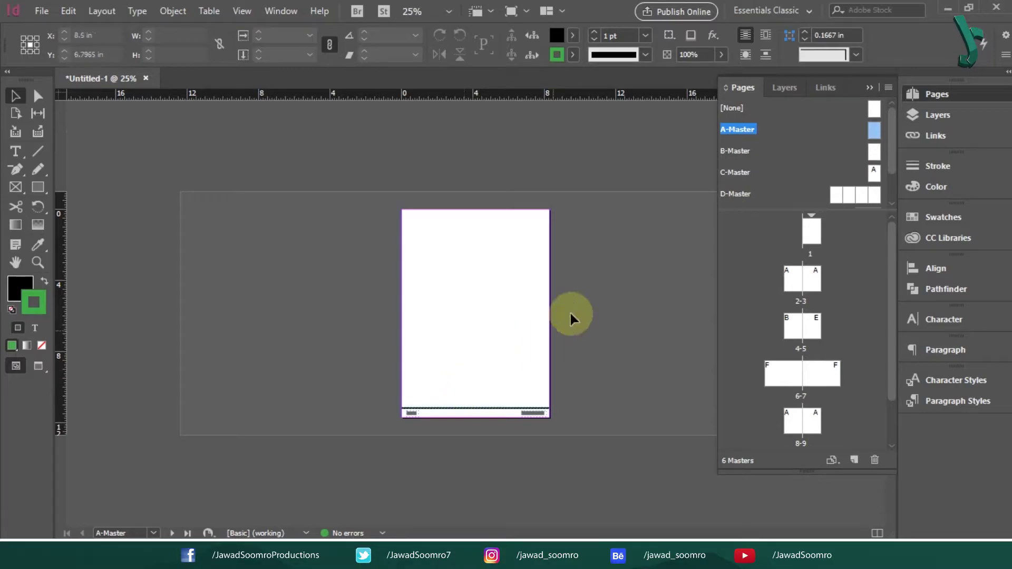
pyautogui.hotkey('ctrl', '0')
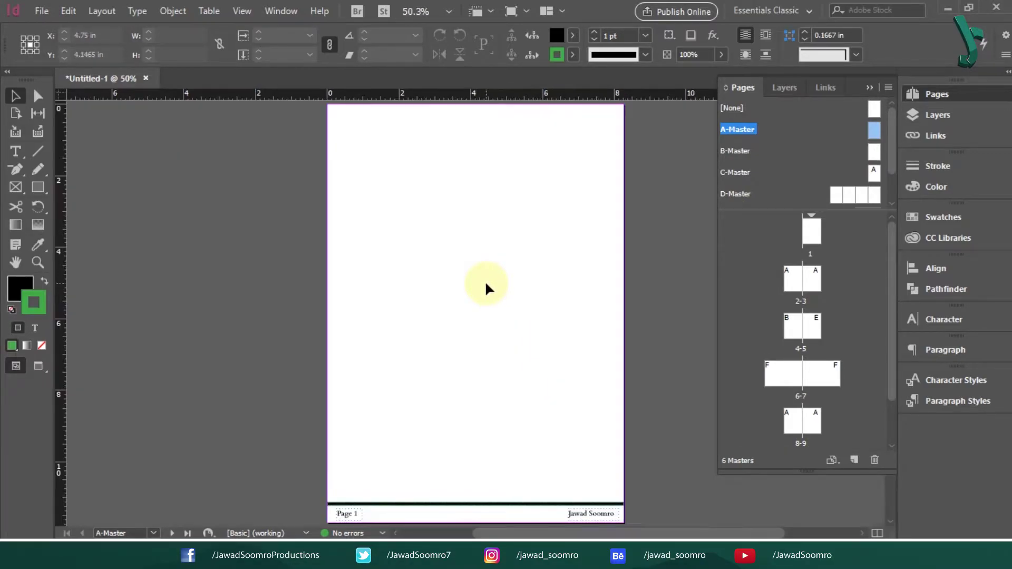
pyautogui.doubleClick(873, 154)
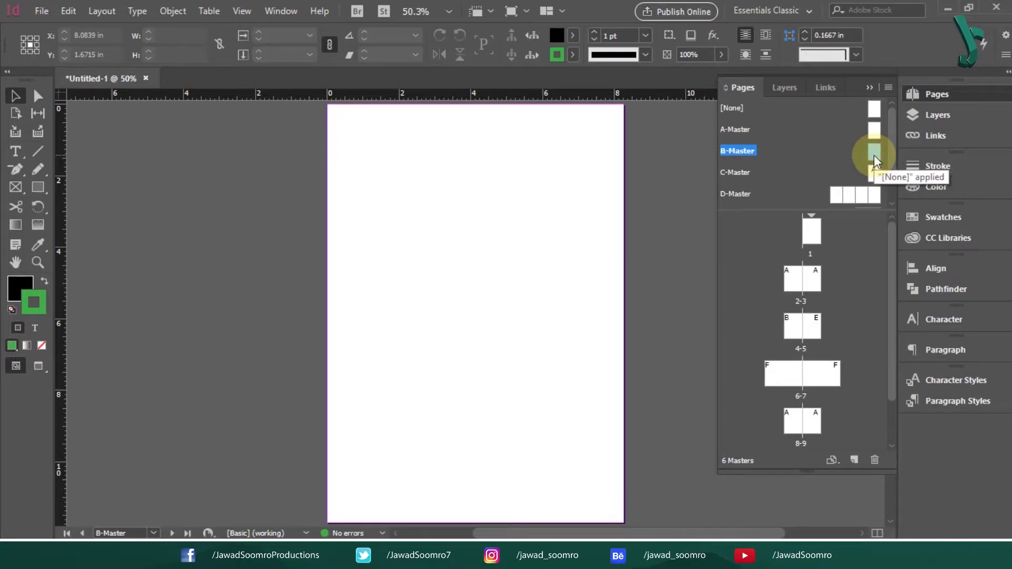
pyautogui.doubleClick(874, 174)
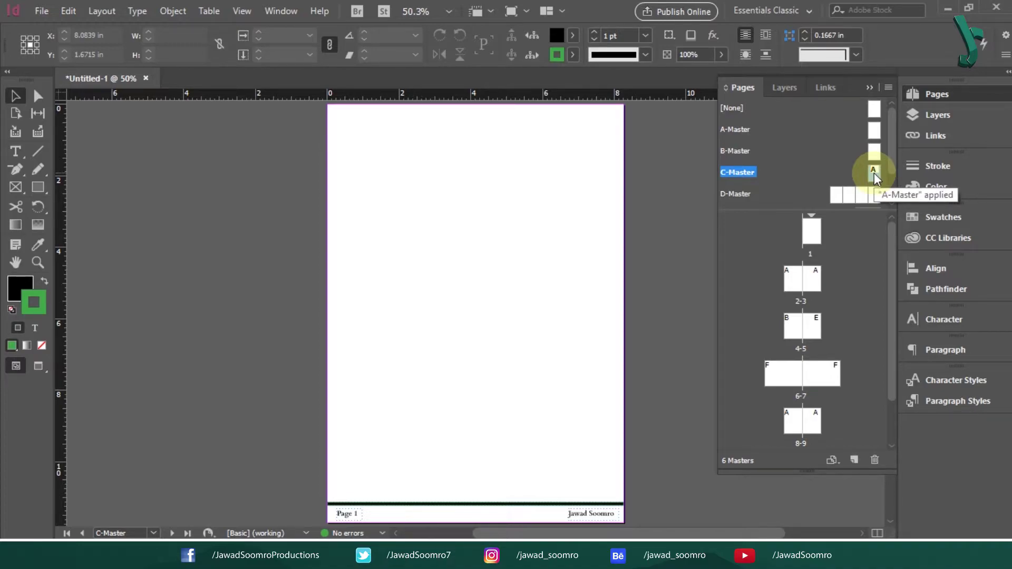
pyautogui.doubleClick(834, 197)
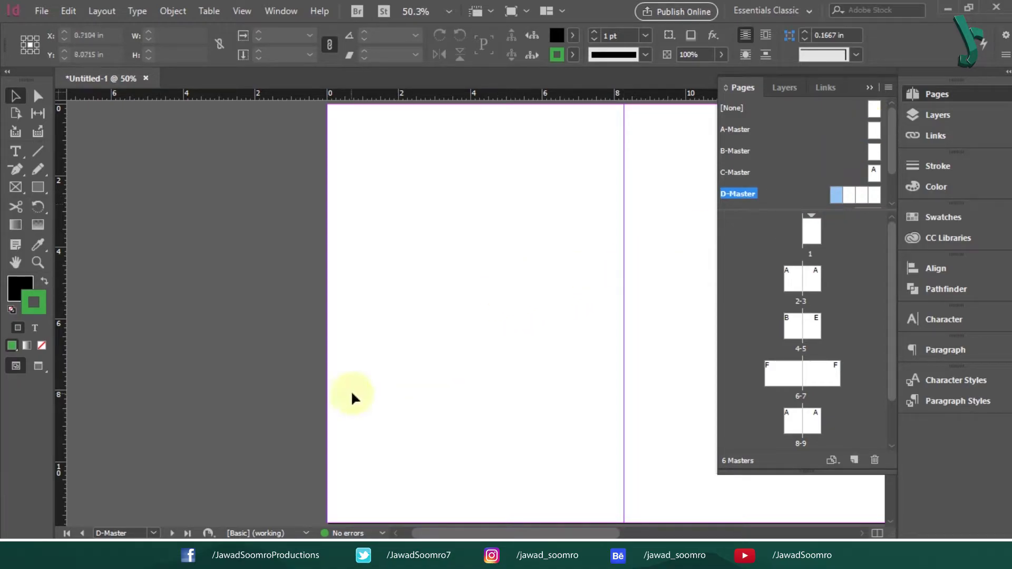
# Step: View the remaining D-Master pages and both E-Master pages, and check E-Master's page size with the Page tool
pyautogui.moveTo(425, 463); pyautogui.dragTo(40, 466)
pyautogui.moveTo(692, 408); pyautogui.dragTo(291, 410)
pyautogui.moveTo(895, 153); pyautogui.dragTo(892, 178)
pyautogui.doubleClick(865, 175)
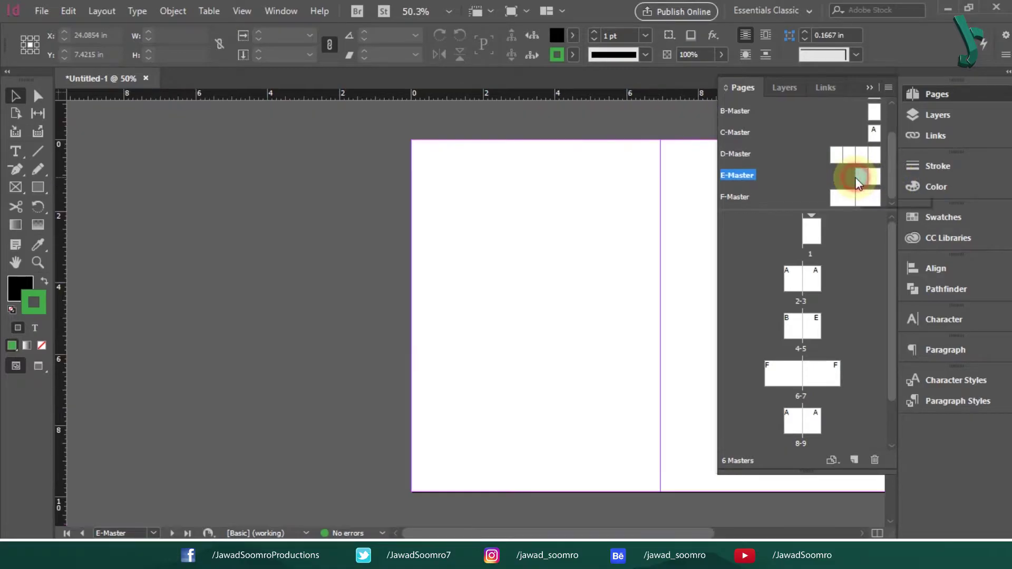
pyautogui.doubleClick(873, 175)
pyautogui.click(291, 34)
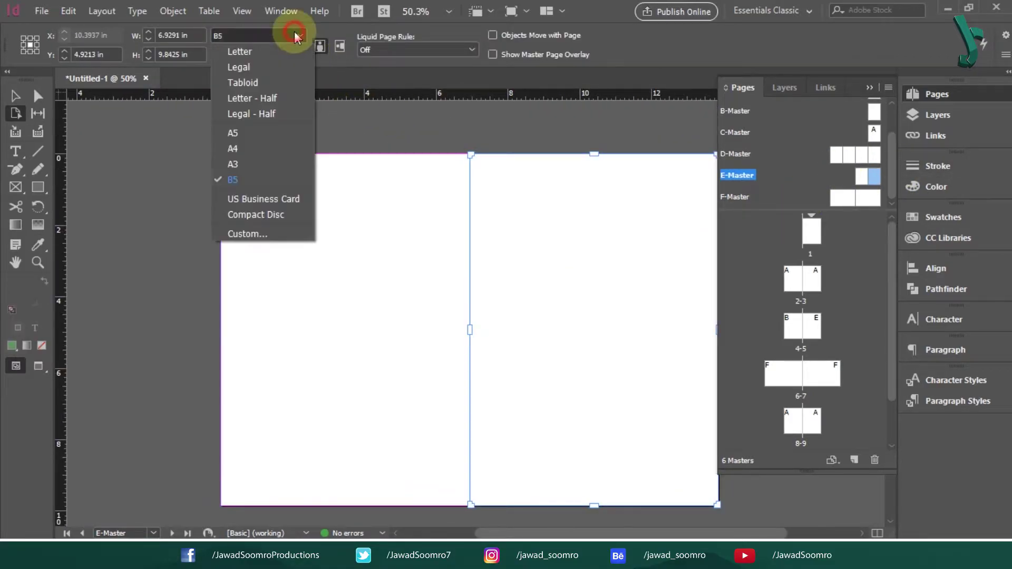
pyautogui.click(246, 178)
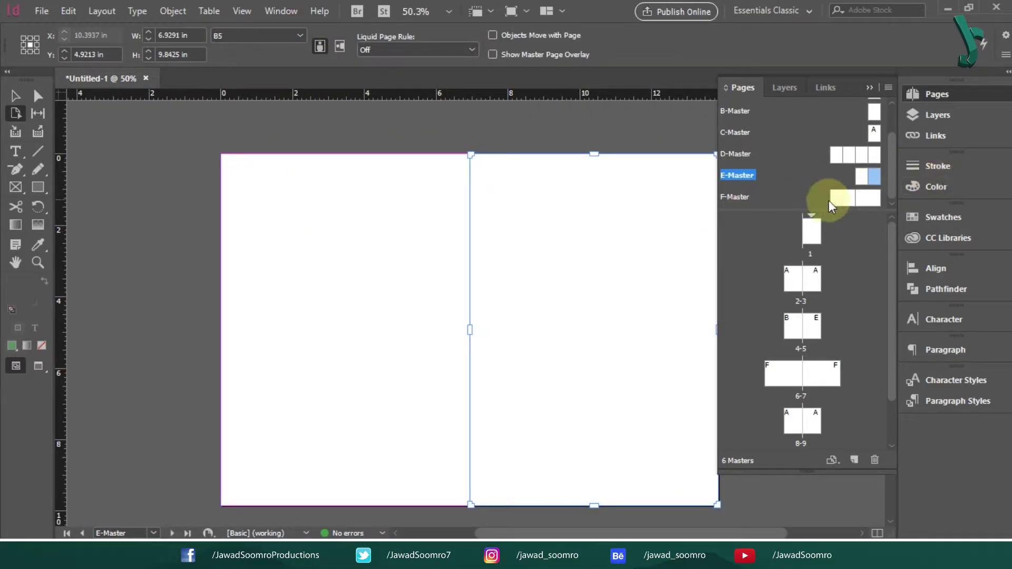
# Step: Examine the whole F-Master spread and its page size, and return to document page 1
pyautogui.doubleClick(846, 197)
pyautogui.moveTo(511, 325); pyautogui.dragTo(224, 317)
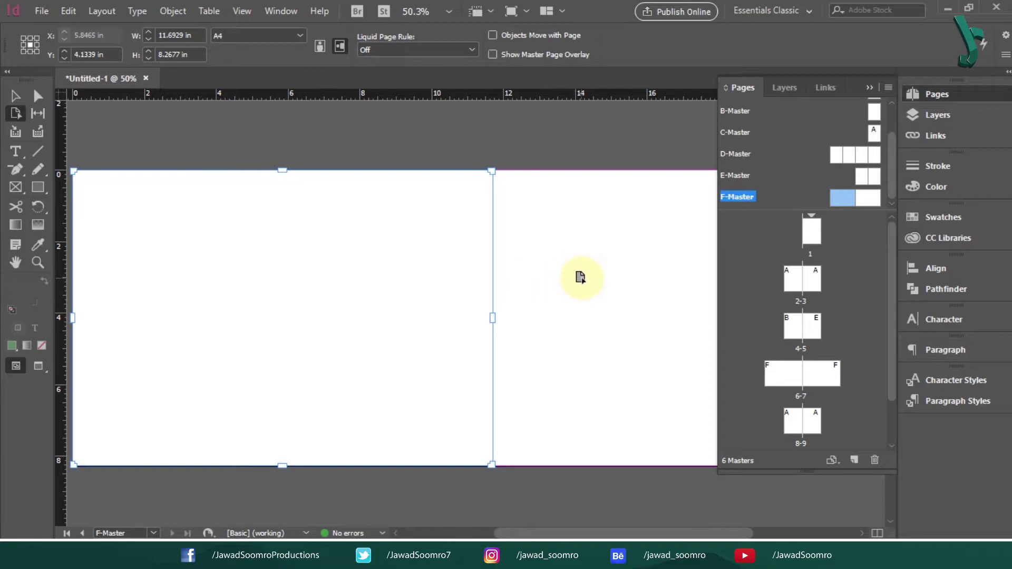
pyautogui.click(867, 87)
pyautogui.hotkey('ctrl', '-')
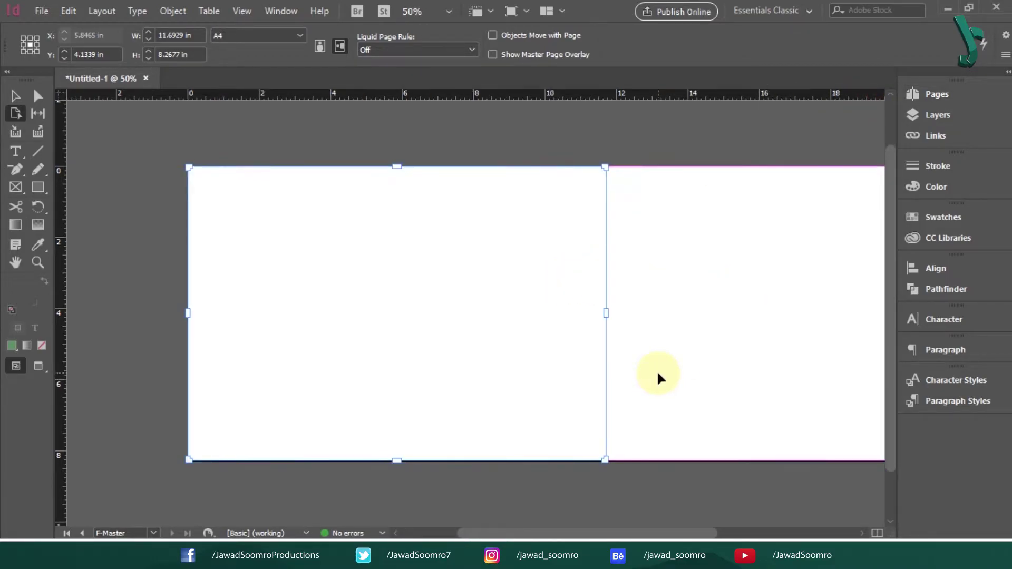
pyautogui.hotkey('ctrl', '-')
pyautogui.hotkey('ctrl', '-')
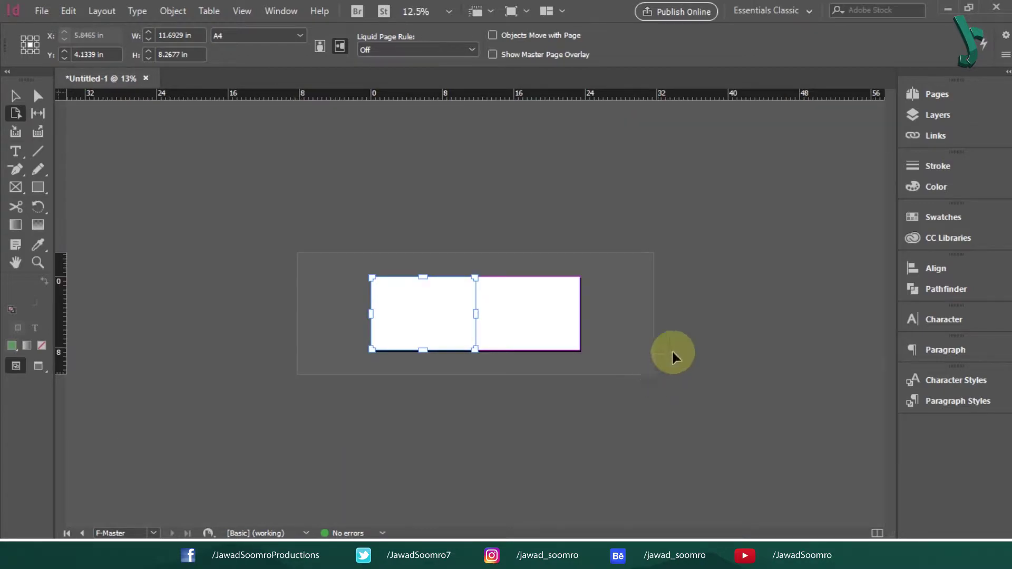
pyautogui.click(948, 94)
pyautogui.doubleClick(811, 235)
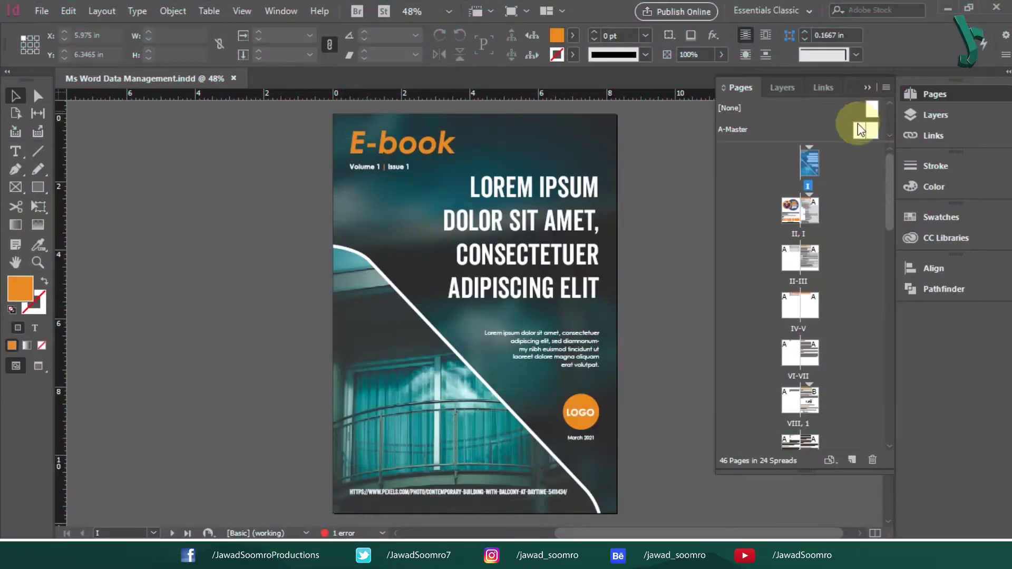
# Step: Set up a new 10-page portrait document with units in inches and turn on its preview
pyautogui.click(727, 109)
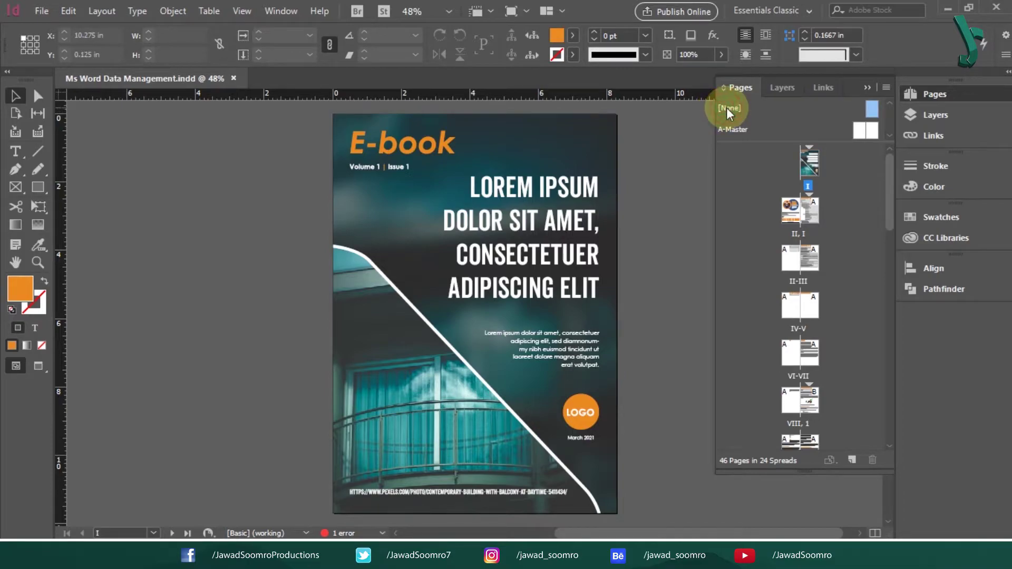
pyautogui.click(42, 12)
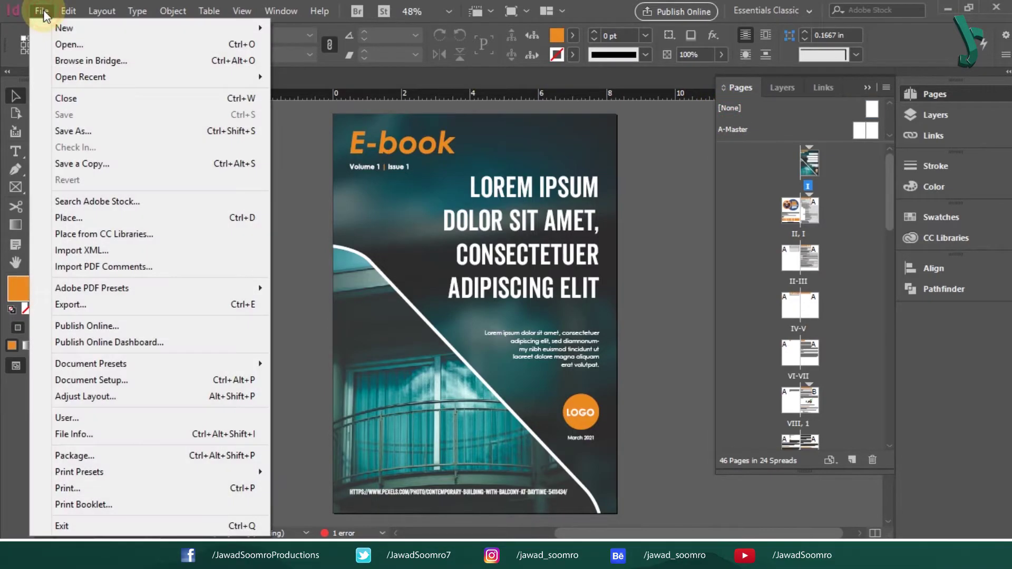
pyautogui.moveTo(79, 28)
pyautogui.click(359, 23)
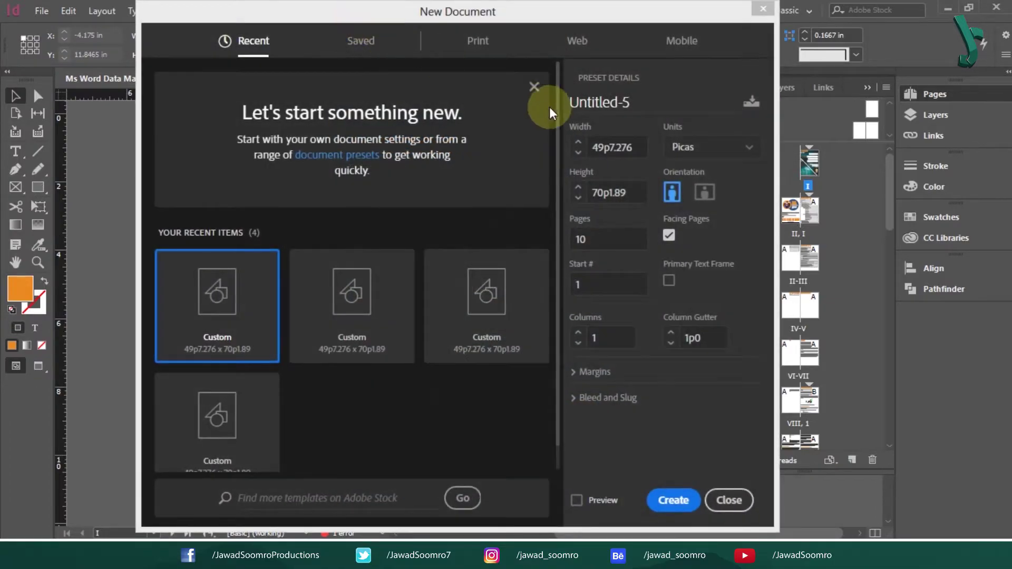
pyautogui.click(711, 153)
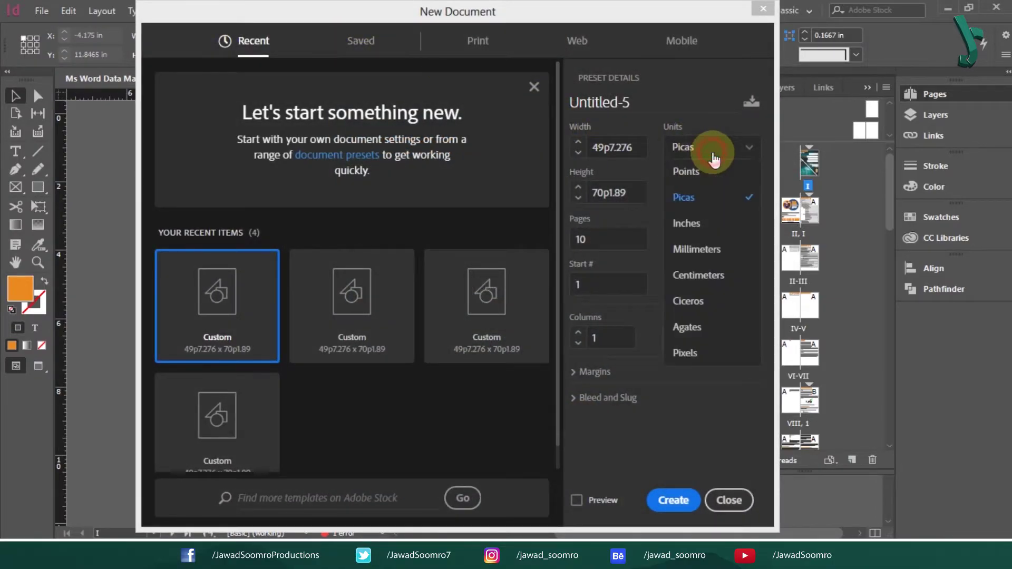
pyautogui.click(703, 225)
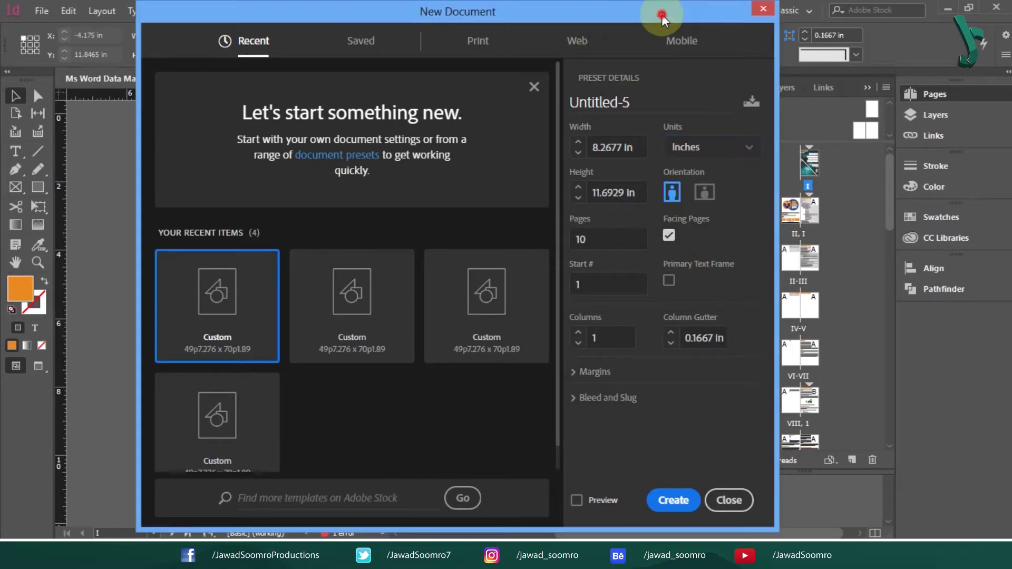
pyautogui.moveTo(646, 18); pyautogui.dragTo(154, 16)
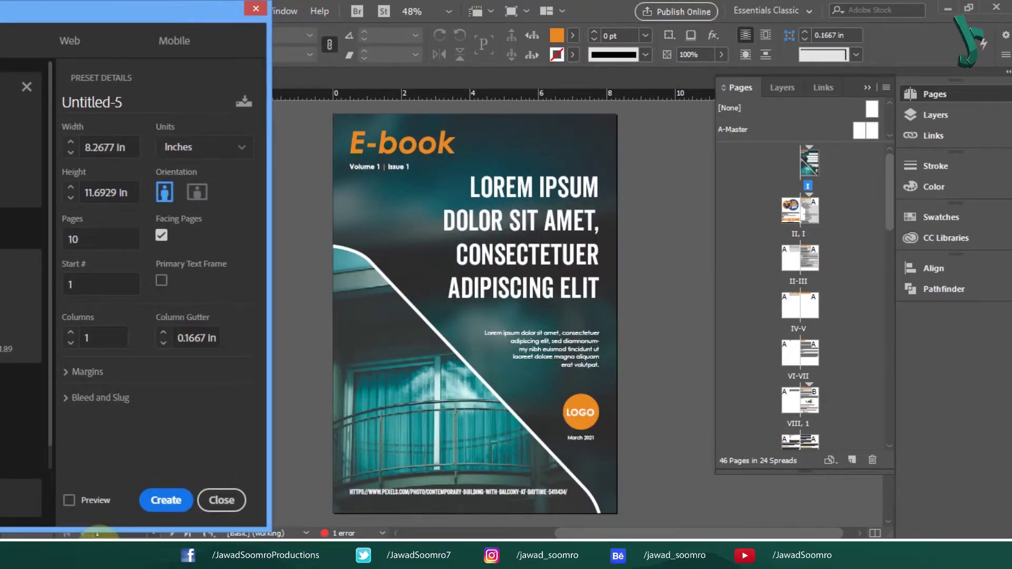
pyautogui.click(72, 502)
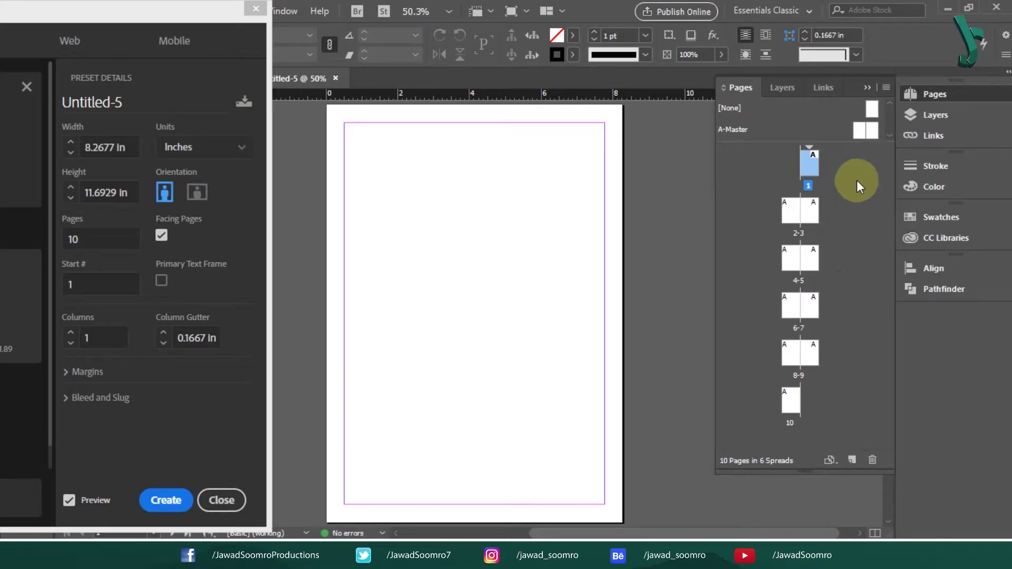
# Step: Compare the previewed master and page layout with Facing Pages off and on, leaving it on
pyautogui.click(161, 235)
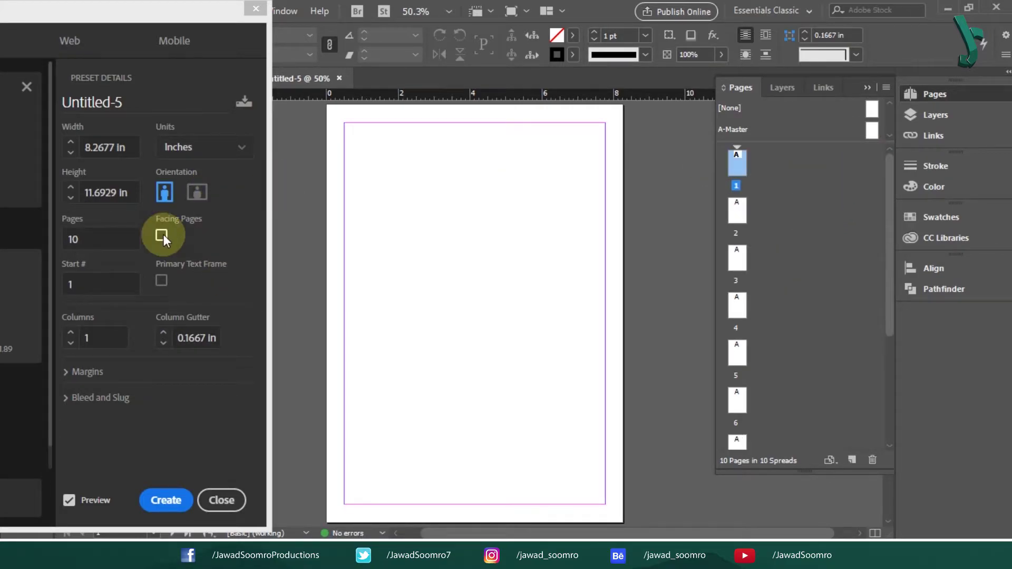
pyautogui.click(162, 236)
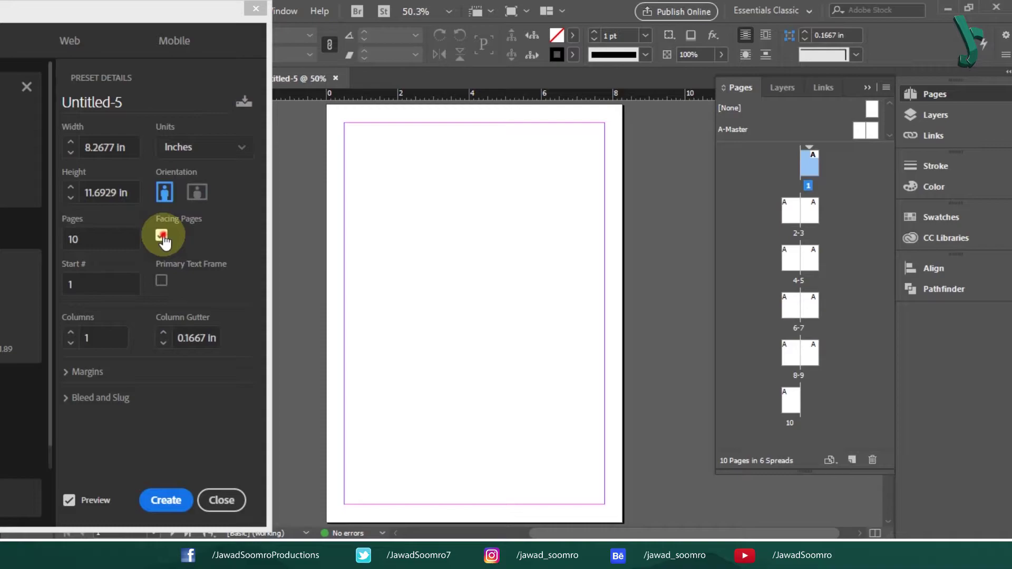
pyautogui.click(161, 236)
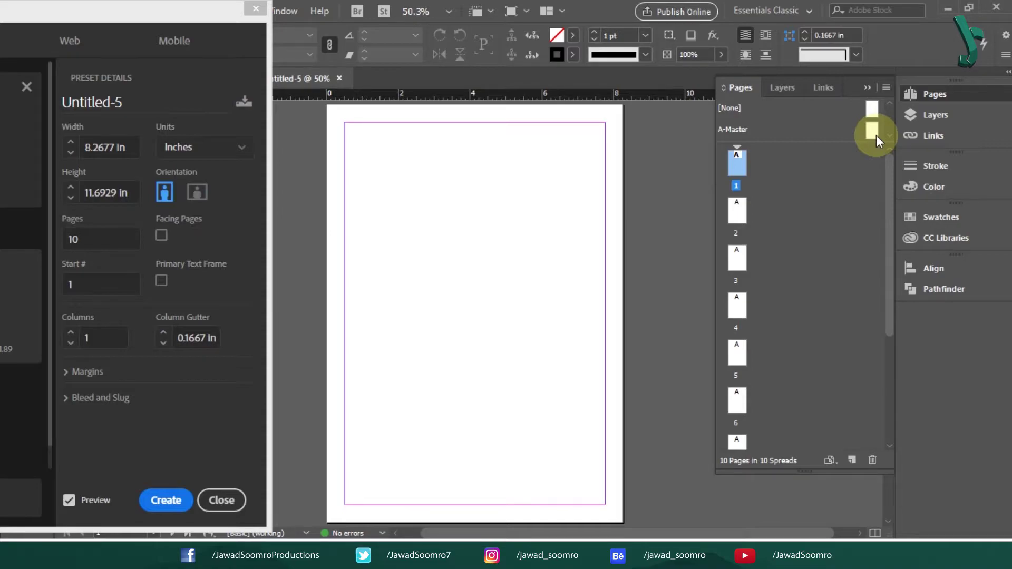
pyautogui.click(162, 236)
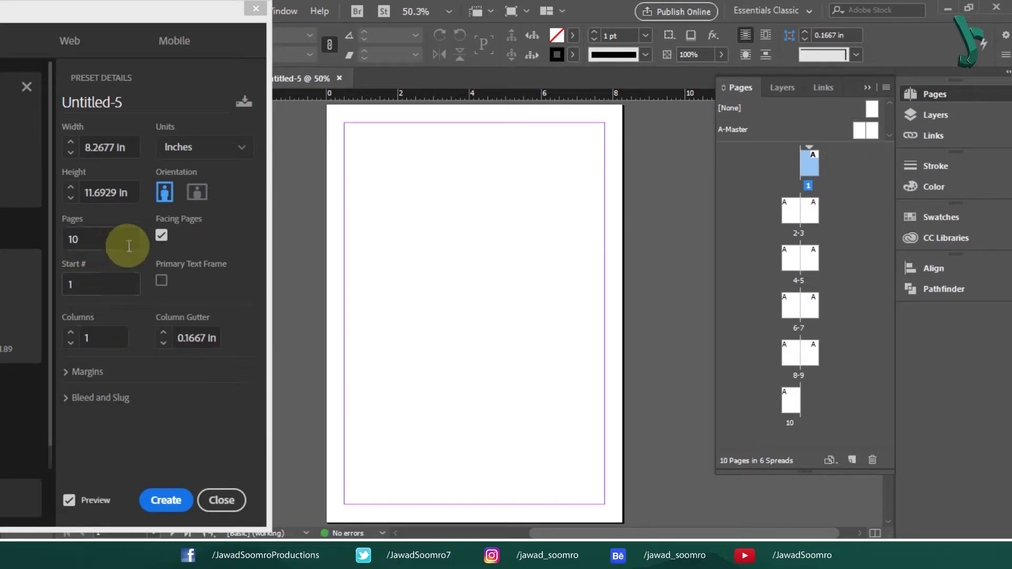
# Step: Create the new facing-pages document and hide its guides
pyautogui.click(168, 501)
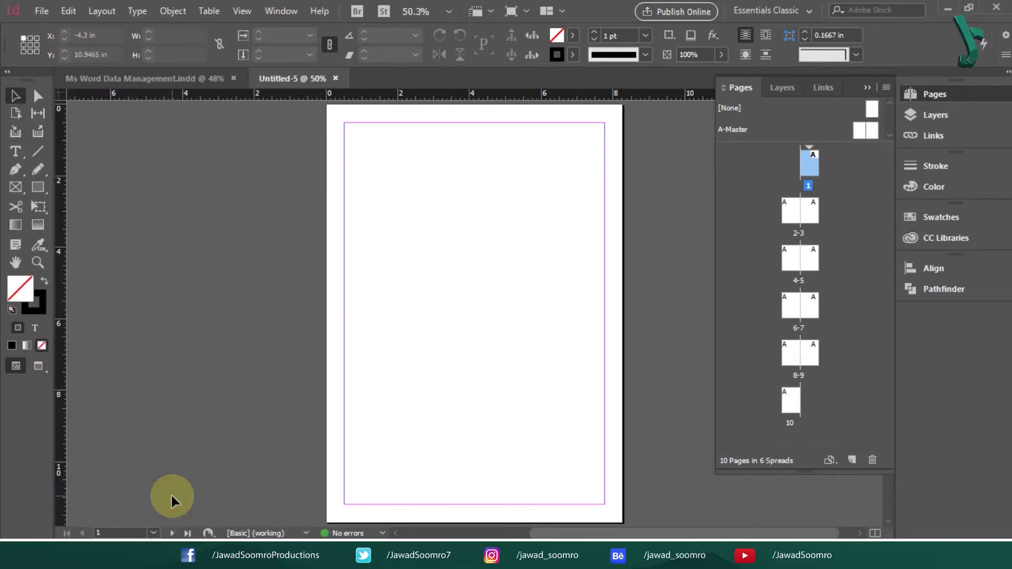
pyautogui.click(214, 10)
pyautogui.moveTo(240, 10)
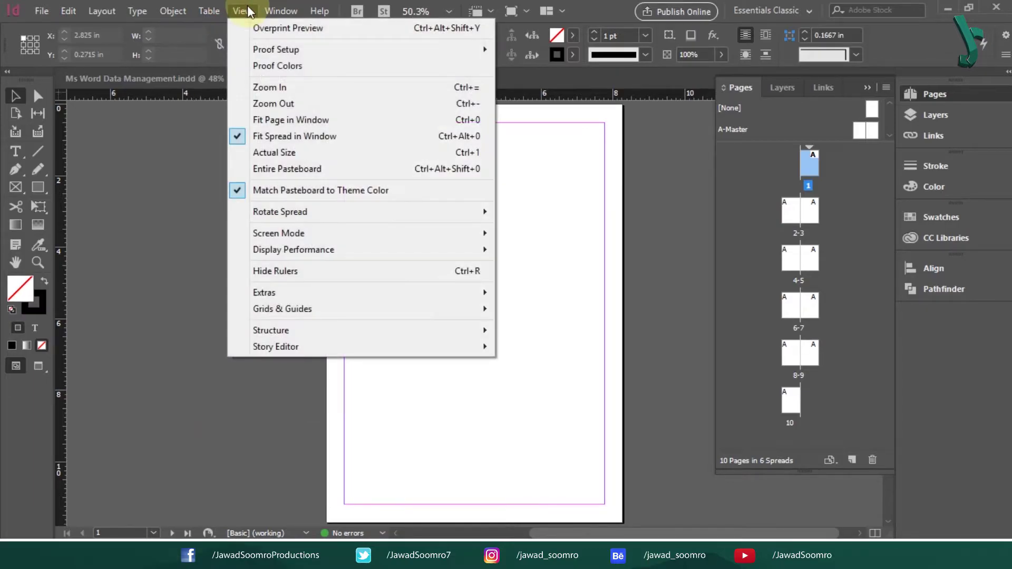
pyautogui.moveTo(469, 310)
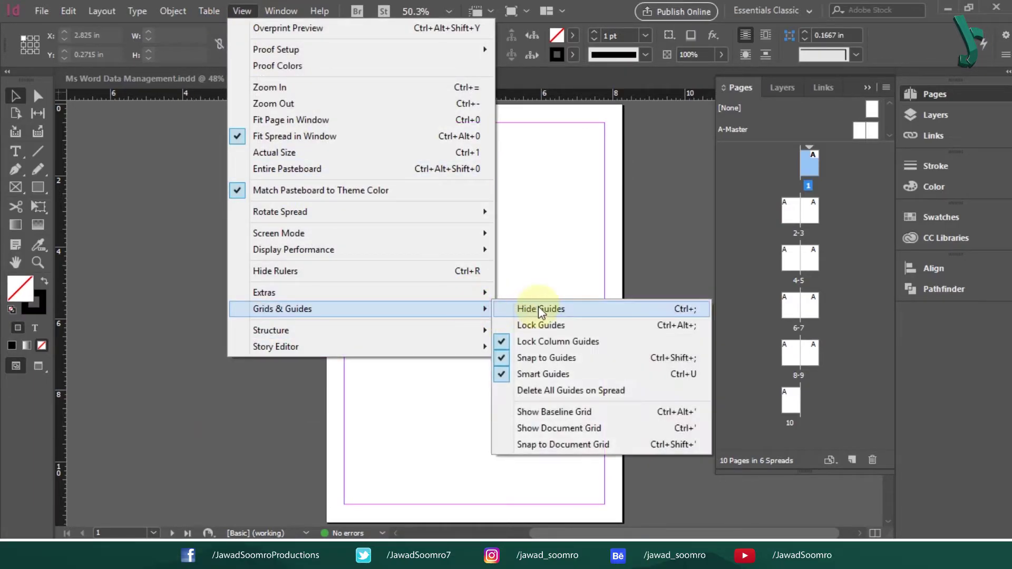
pyautogui.click(546, 315)
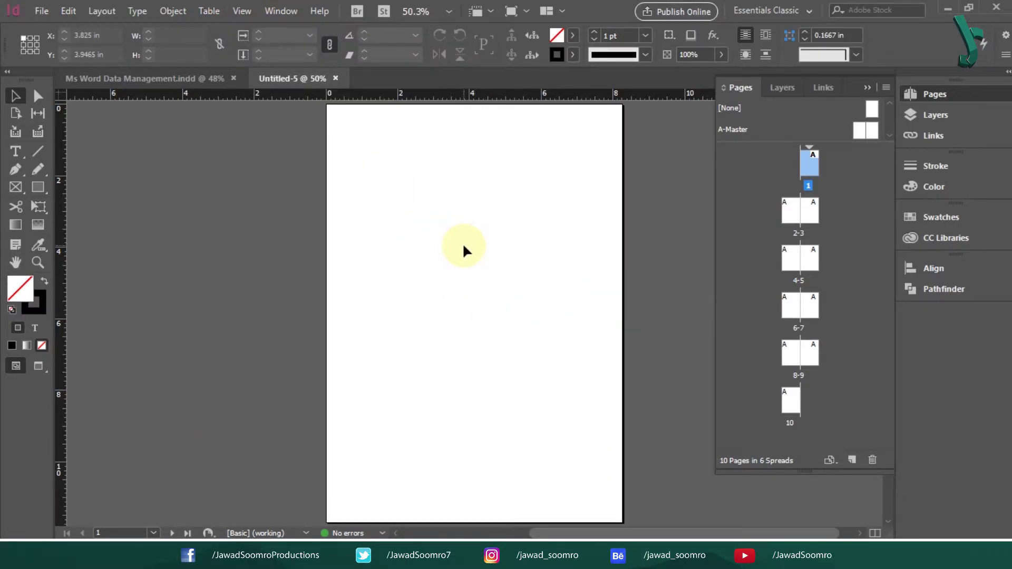
# Step: Cover the left page of A-Master with an 8.2677 x 11.6929 in rectangle filled C=0 M=100 Y=0 K=0, without a stroke
pyautogui.doubleClick(861, 130)
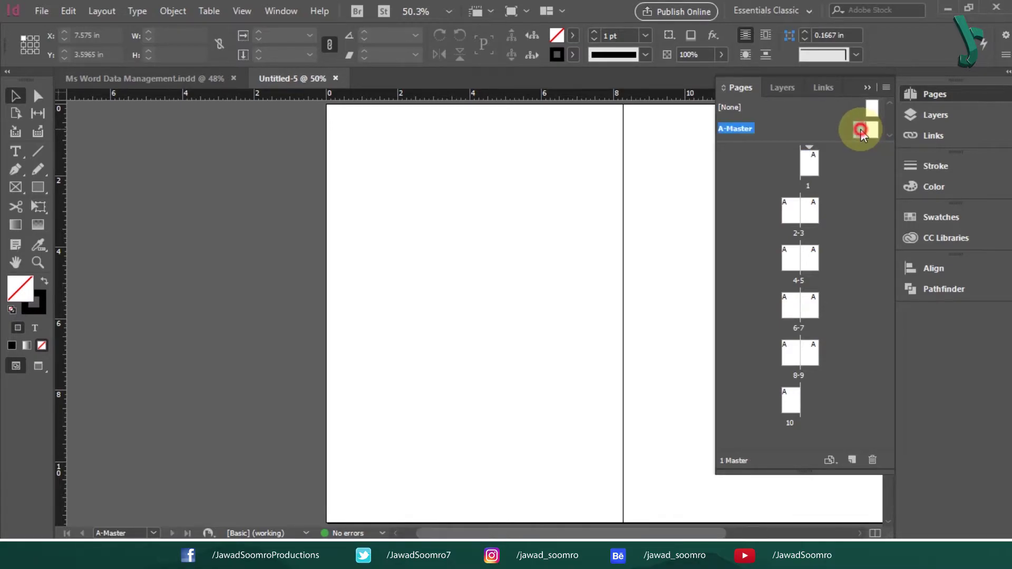
pyautogui.click(865, 88)
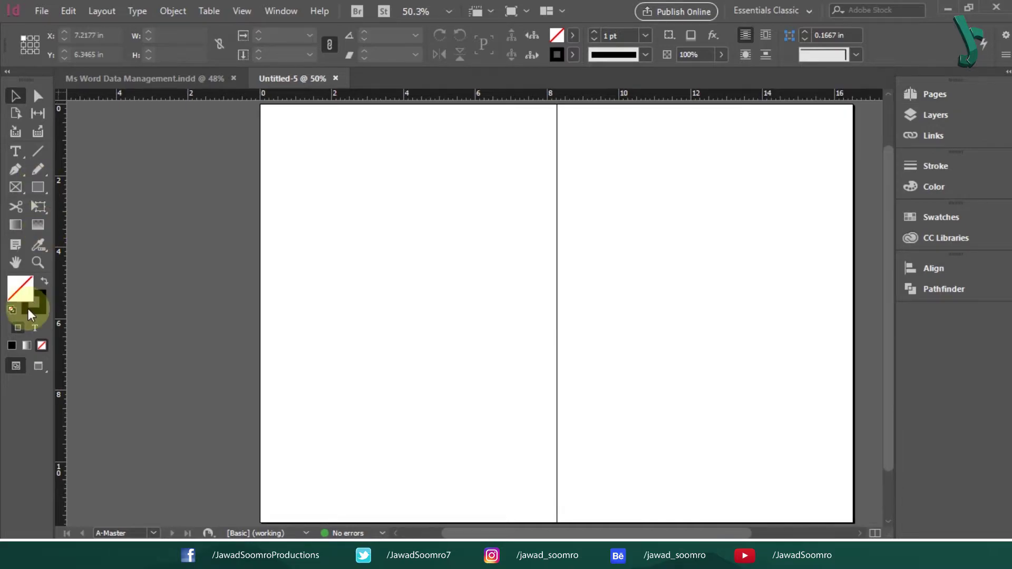
pyautogui.click(45, 283)
pyautogui.click(38, 187)
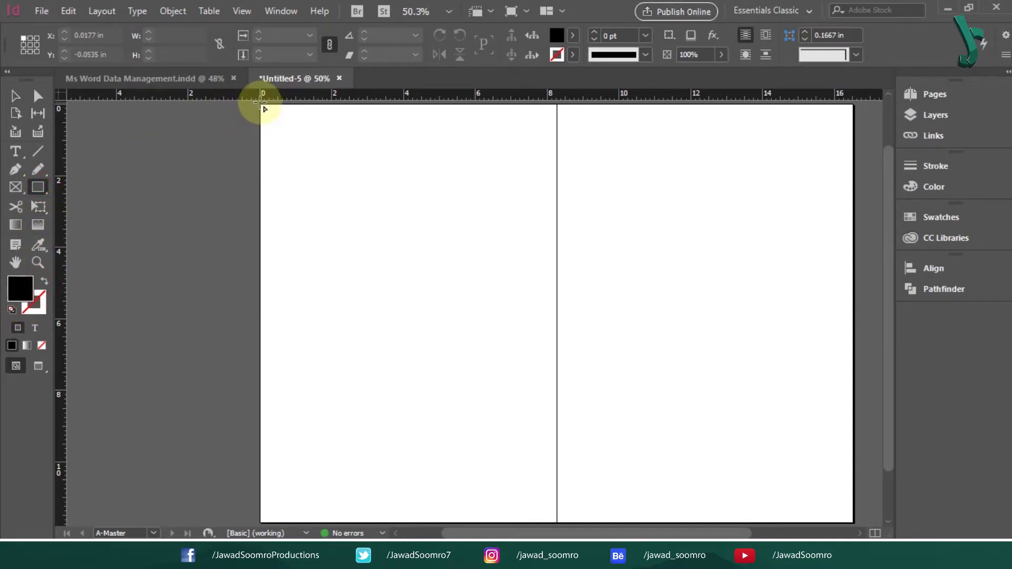
pyautogui.moveTo(261, 104); pyautogui.dragTo(557, 524)
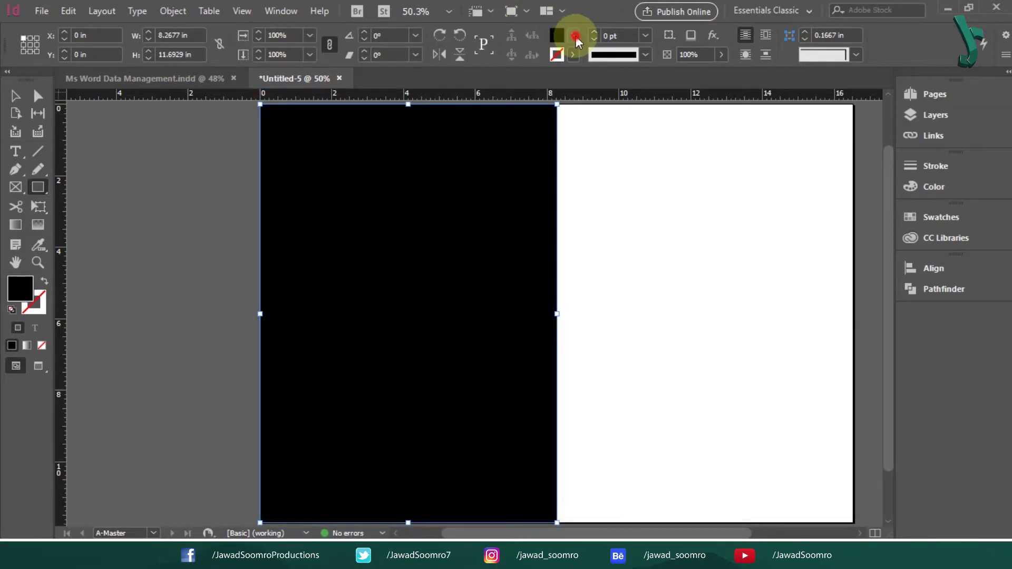
pyautogui.click(576, 36)
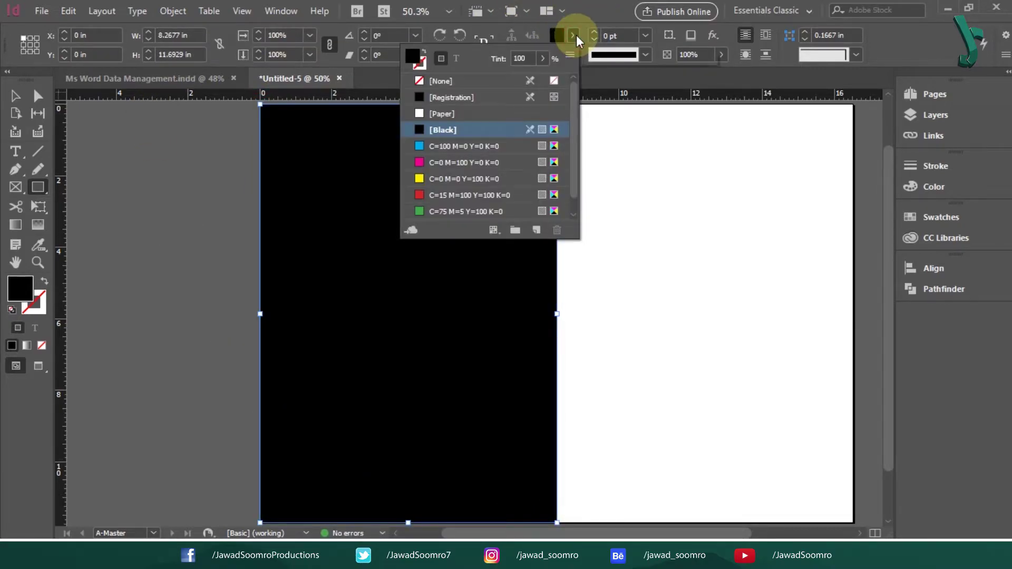
pyautogui.click(439, 162)
pyautogui.click(16, 96)
pyautogui.click(138, 191)
# Step: Duplicate the magenta rectangle onto the right page of A-Master and fill the copy with C=100 M=0 Y=0 K=0
pyautogui.moveTo(334, 248); pyautogui.dragTo(614, 249)
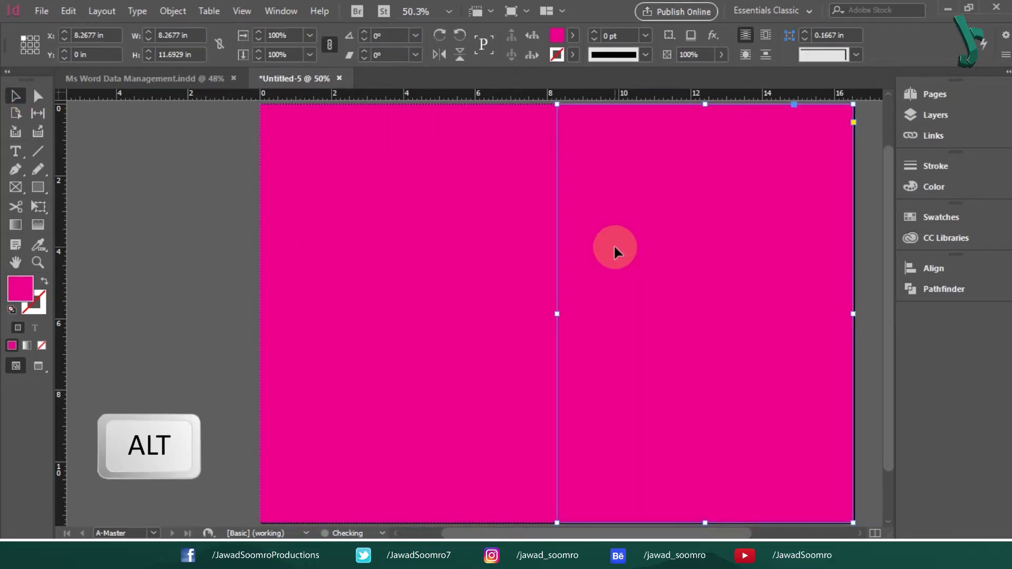
pyautogui.click(574, 35)
pyautogui.click(448, 147)
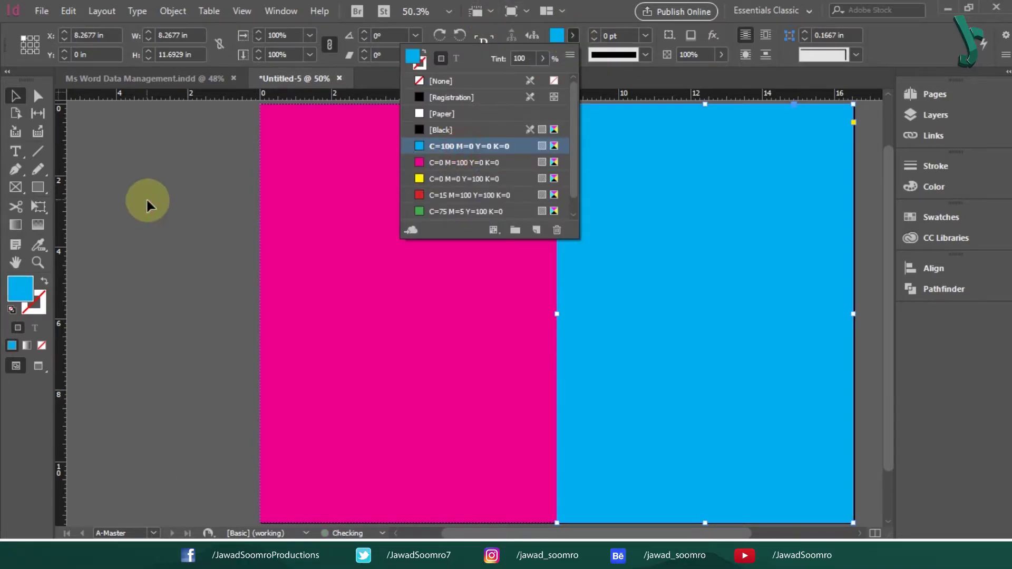
pyautogui.click(169, 201)
pyautogui.click(238, 239)
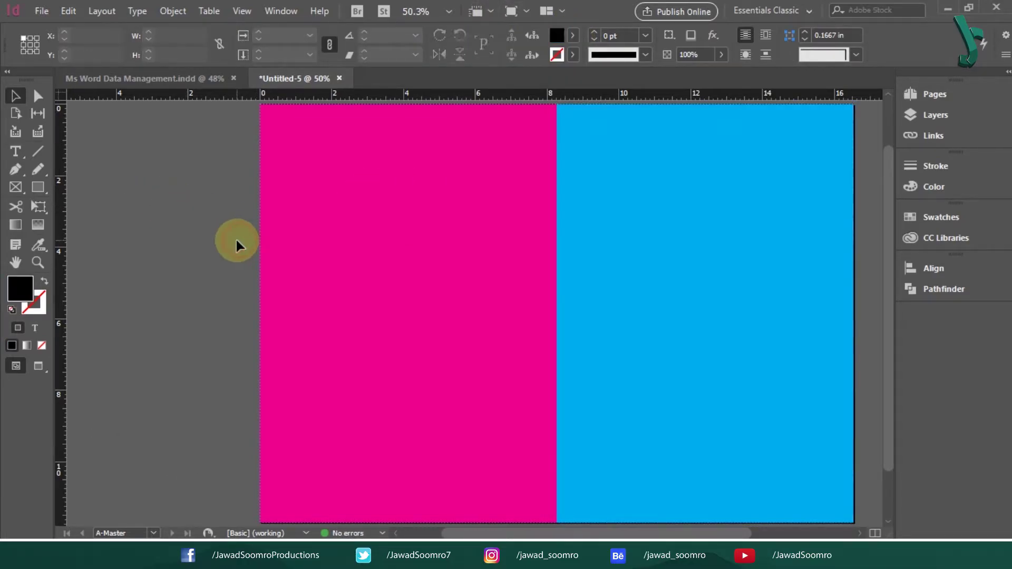
# Step: Examine how A-Master's left and right page colours apply to the document pages from 1 to 10
pyautogui.click(935, 94)
pyautogui.click(812, 206)
pyautogui.click(803, 267)
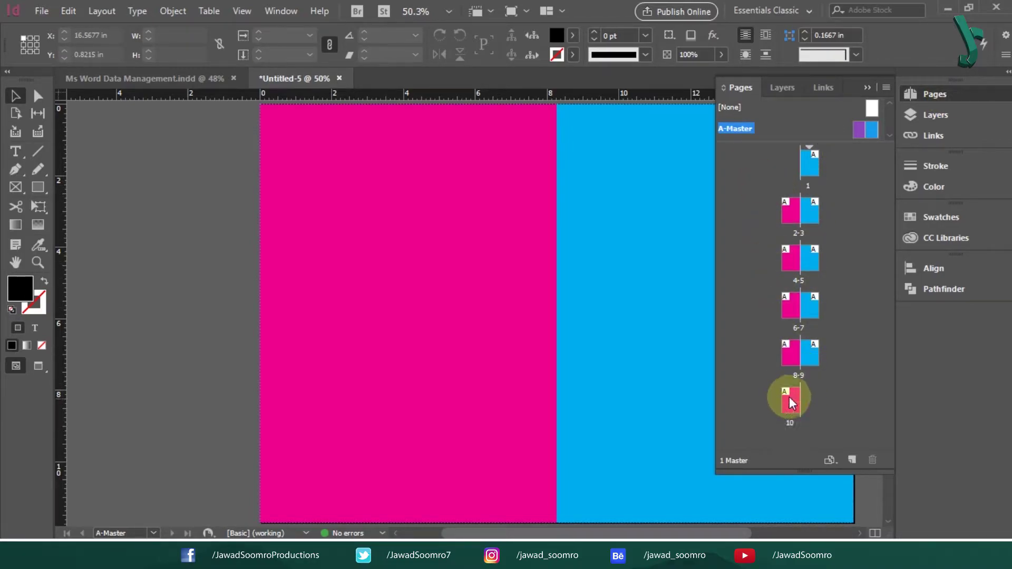
pyautogui.doubleClick(812, 160)
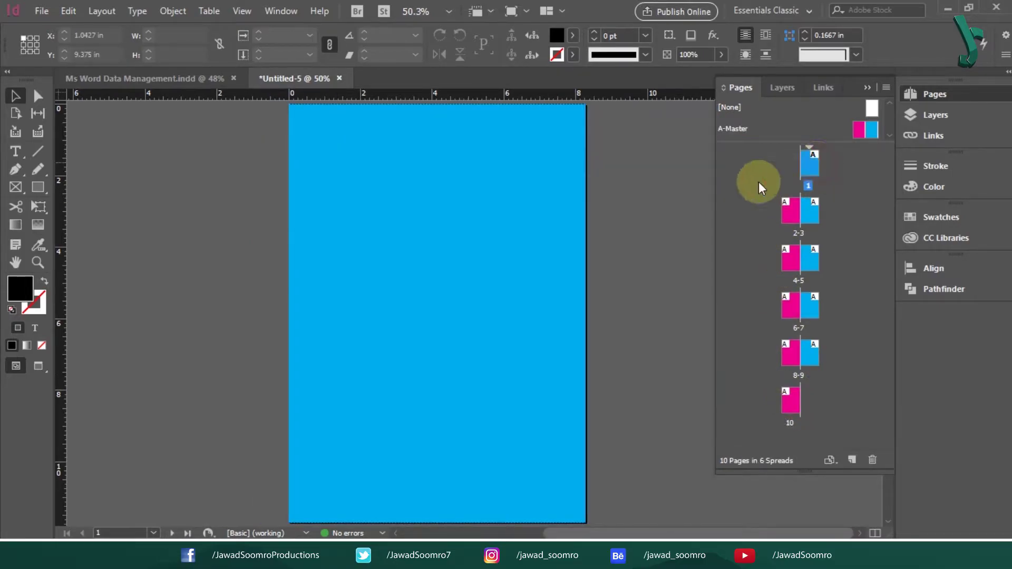
pyautogui.click(867, 87)
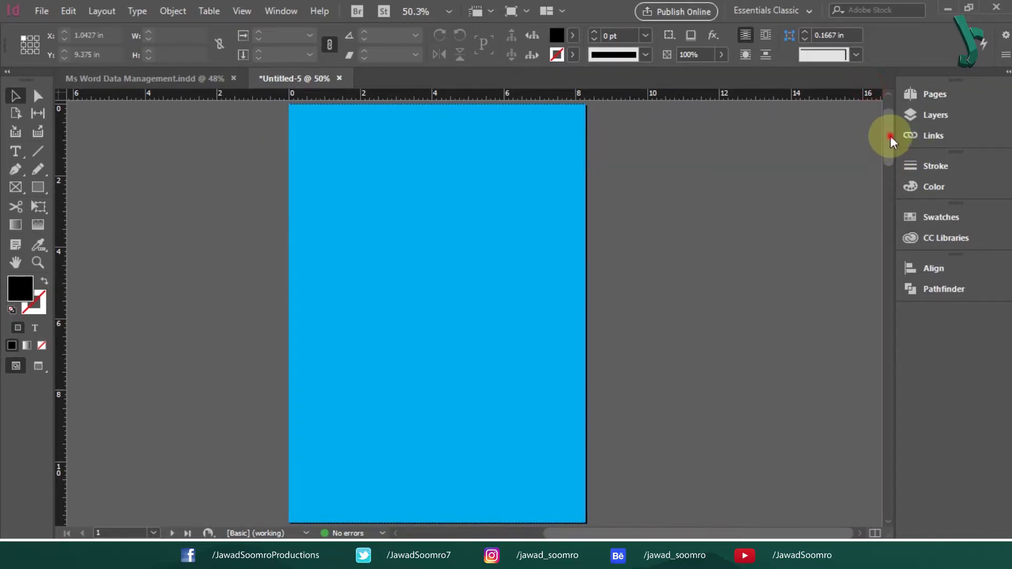
pyautogui.scroll(-10, 890, 135)
pyautogui.moveTo(900, 232); pyautogui.dragTo(904, 473)
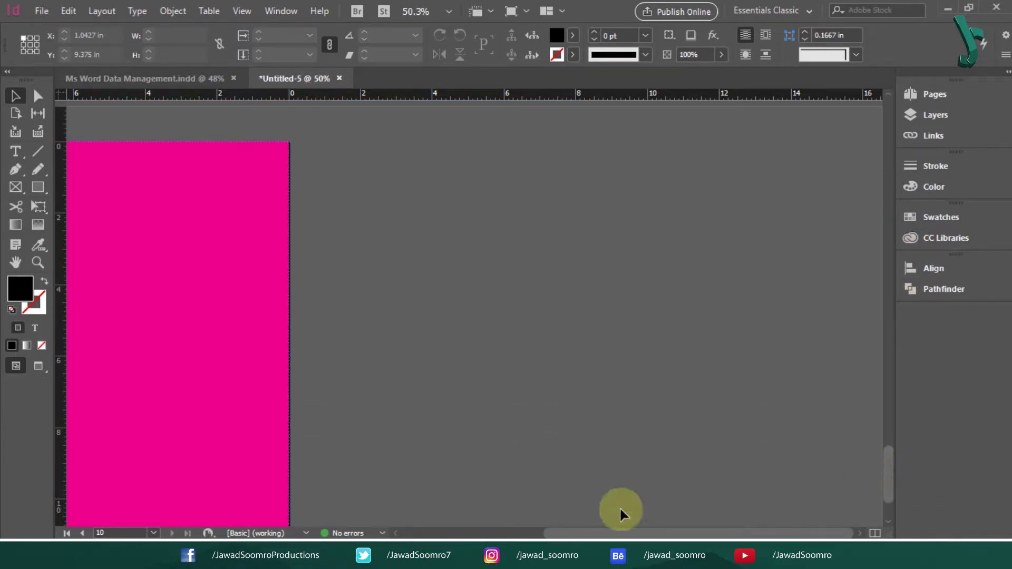
pyautogui.moveTo(606, 533); pyautogui.dragTo(525, 533)
pyautogui.moveTo(883, 462); pyautogui.dragTo(876, 253)
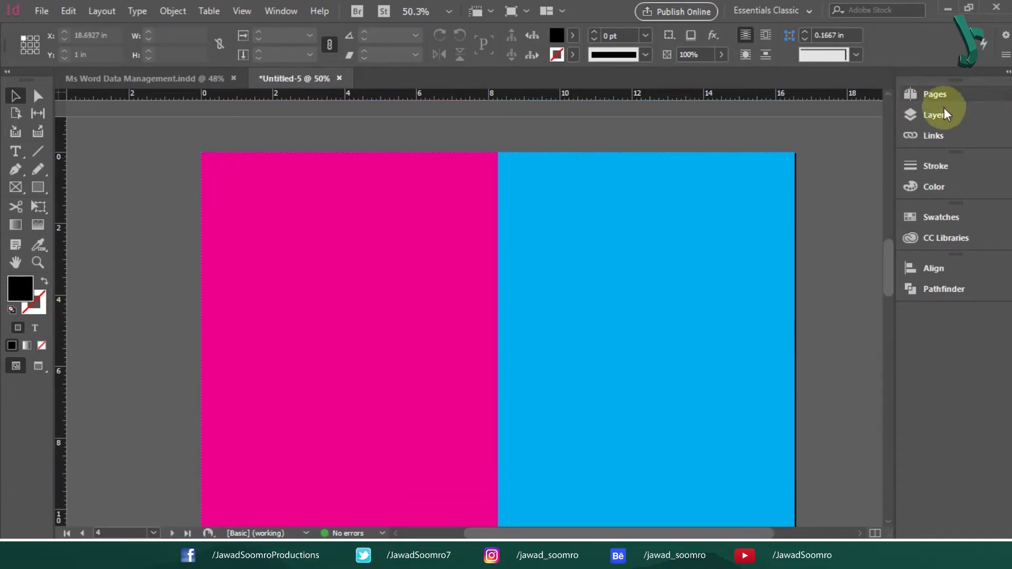
pyautogui.click(938, 94)
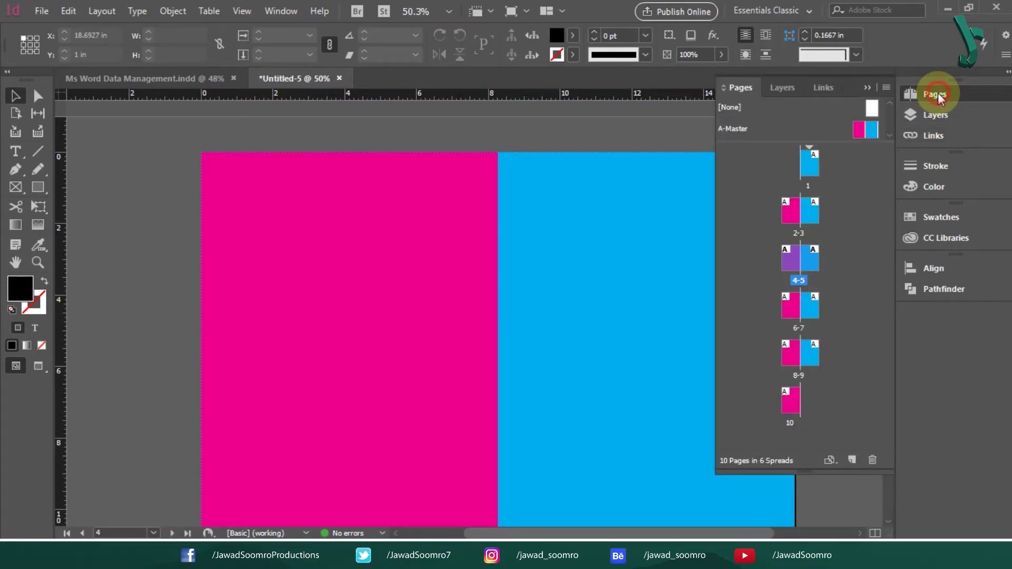
pyautogui.click(849, 172)
pyautogui.click(749, 171)
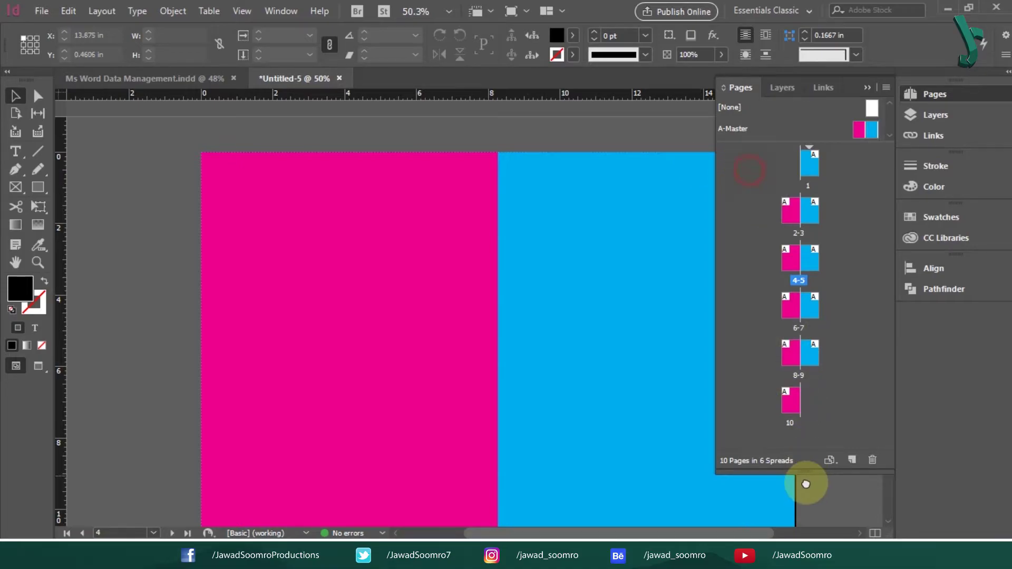
pyautogui.moveTo(860, 130); pyautogui.dragTo(841, 198)
pyautogui.hotkey('ctrl', 'z')
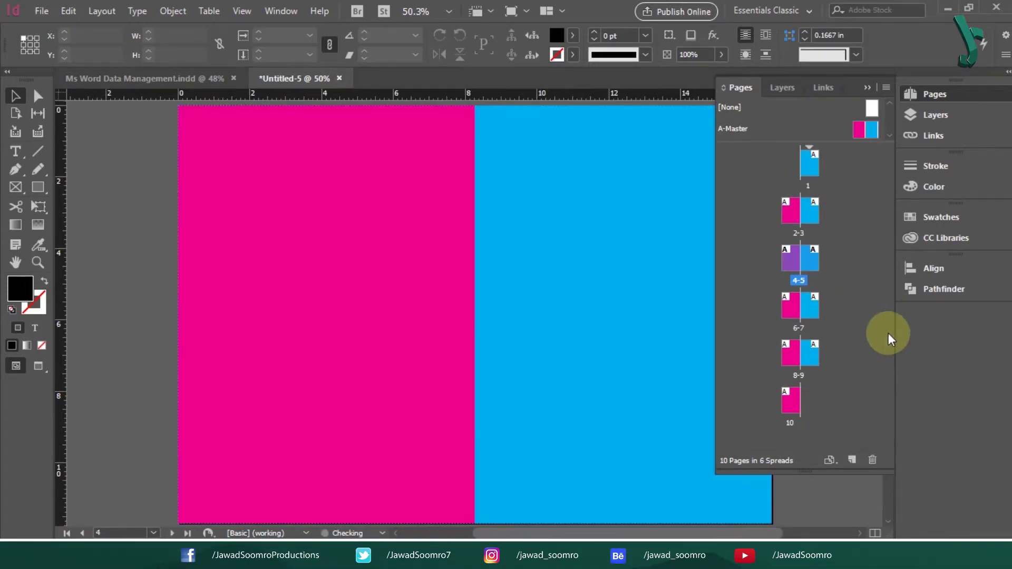
pyautogui.click(849, 330)
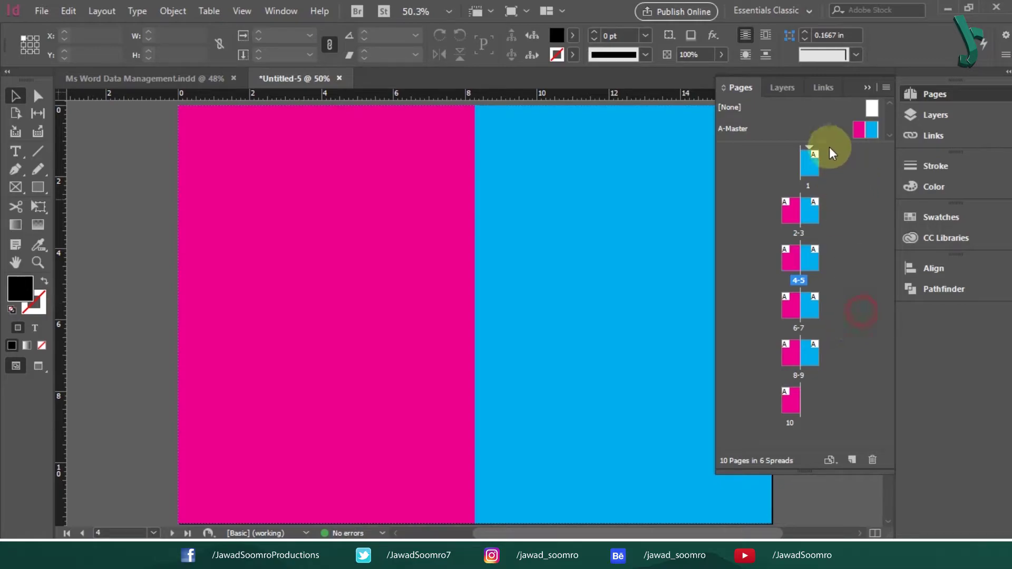
# Step: Swap the two rectangles on A-Master so cyan covers the left page and magenta covers the right page
pyautogui.doubleClick(858, 132)
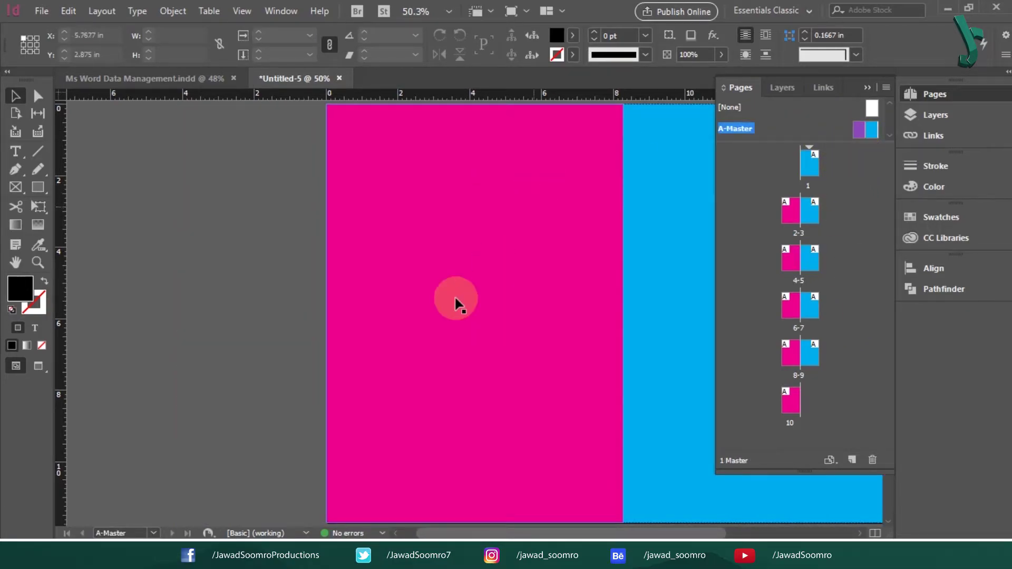
pyautogui.click(867, 86)
pyautogui.moveTo(551, 216); pyautogui.dragTo(171, 322)
pyautogui.moveTo(648, 305); pyautogui.dragTo(347, 334)
pyautogui.moveTo(417, 381); pyautogui.dragTo(403, 391)
pyautogui.moveTo(132, 312); pyautogui.dragTo(737, 337)
pyautogui.moveTo(757, 300); pyautogui.dragTo(764, 310)
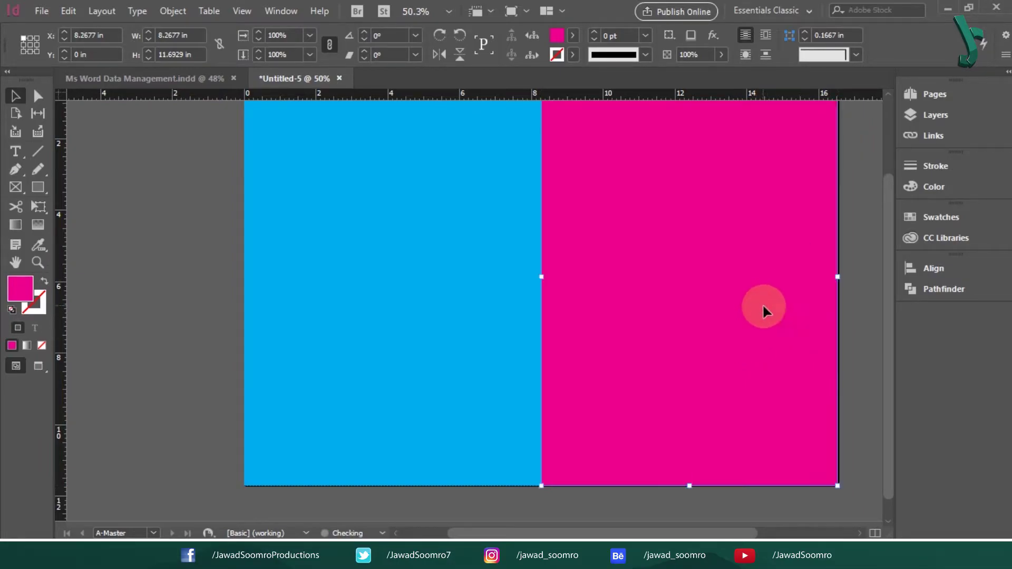
pyautogui.click(871, 245)
# Step: Apply the [None] master to page 2 and display that page
pyautogui.click(935, 95)
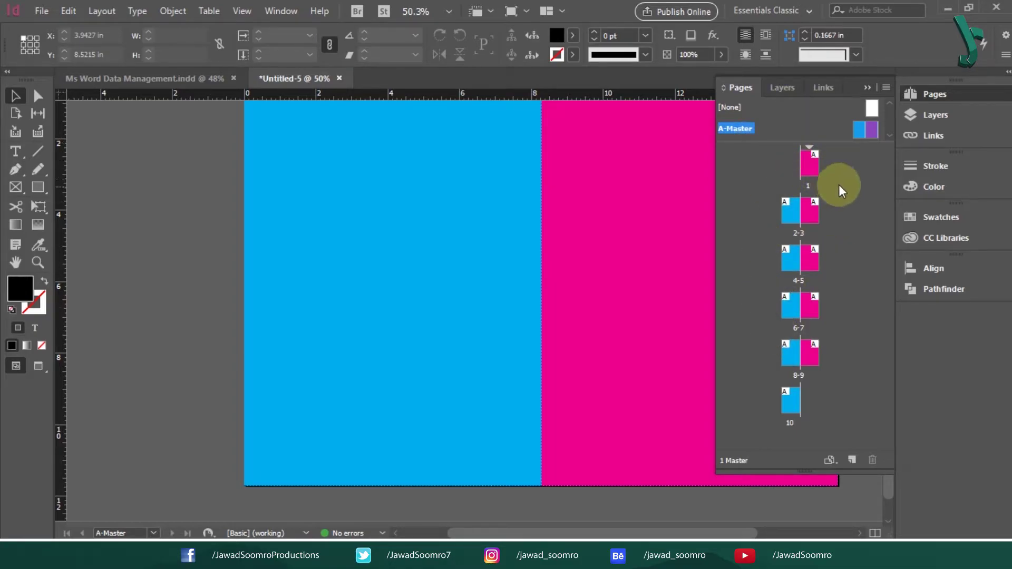
pyautogui.moveTo(872, 108); pyautogui.dragTo(793, 221)
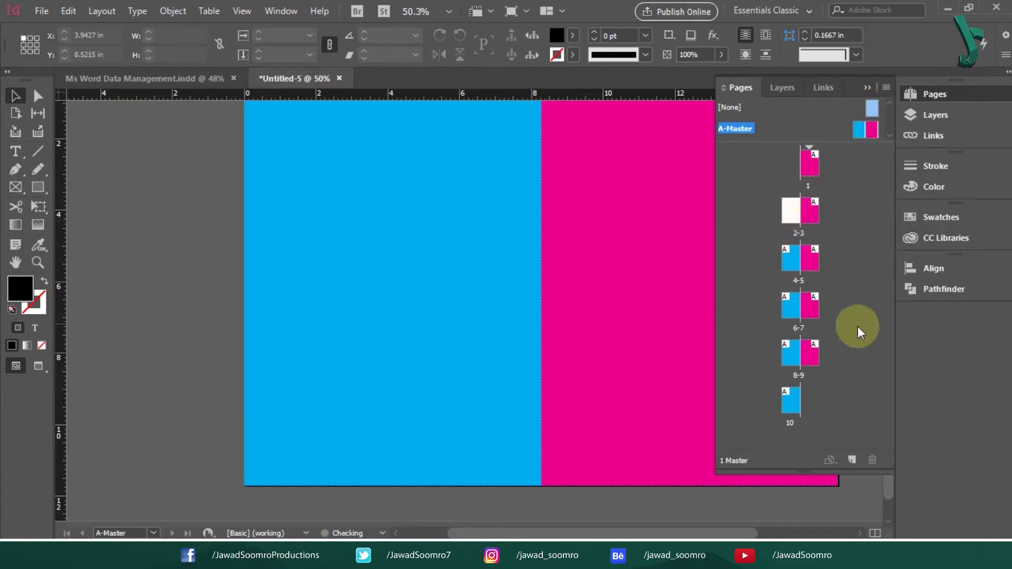
pyautogui.doubleClick(788, 216)
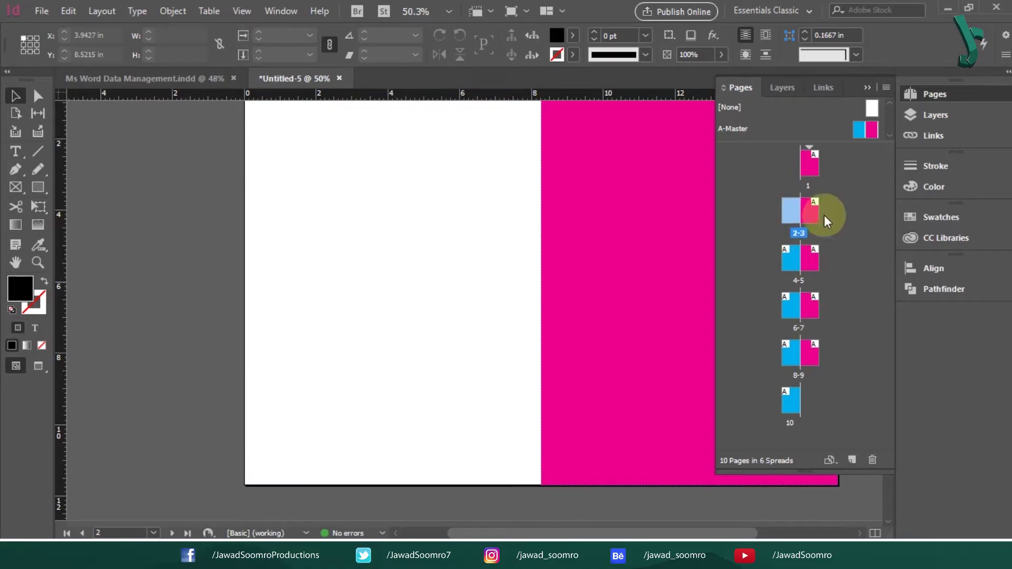
pyautogui.moveTo(885, 169); pyautogui.dragTo(893, 194)
# Step: Reapply the left page of A-Master to page 2
pyautogui.click(955, 94)
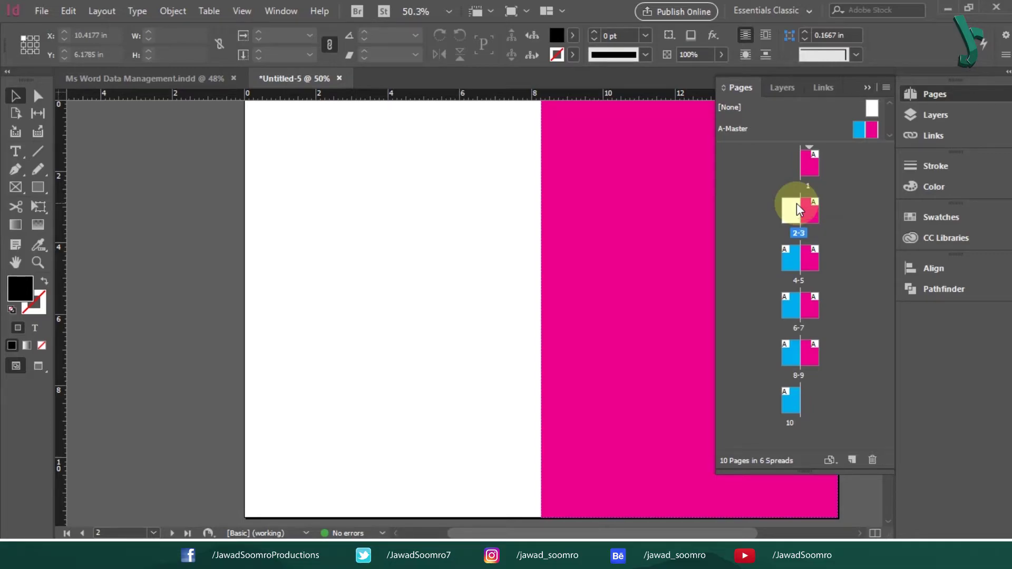
pyautogui.moveTo(859, 138)
pyautogui.mouseDown()
pyautogui.moveTo(820, 159)
pyautogui.moveTo(794, 209)
pyautogui.mouseUp()
pyautogui.click(868, 87)
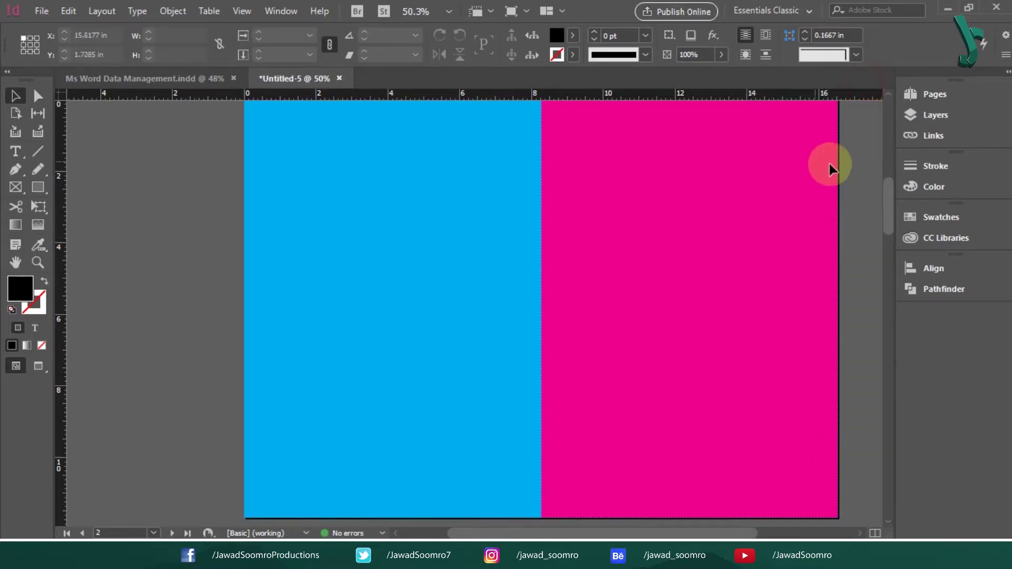
# Step: Create a new 10-page document of 8.2677 x 11.6929 in, with units in inches and Facing Pages off
pyautogui.click(42, 10)
pyautogui.click(49, 28)
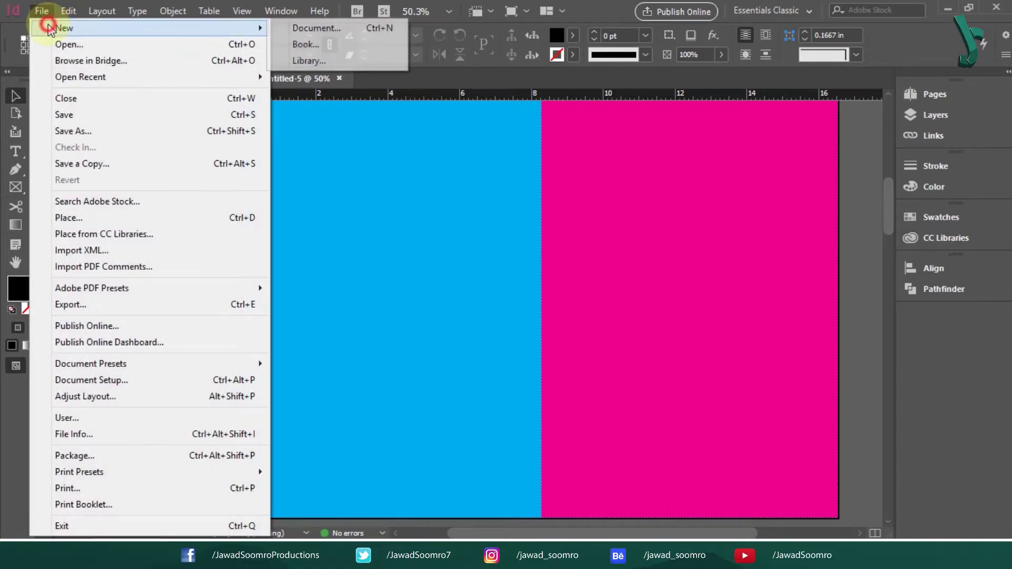
pyautogui.click(316, 27)
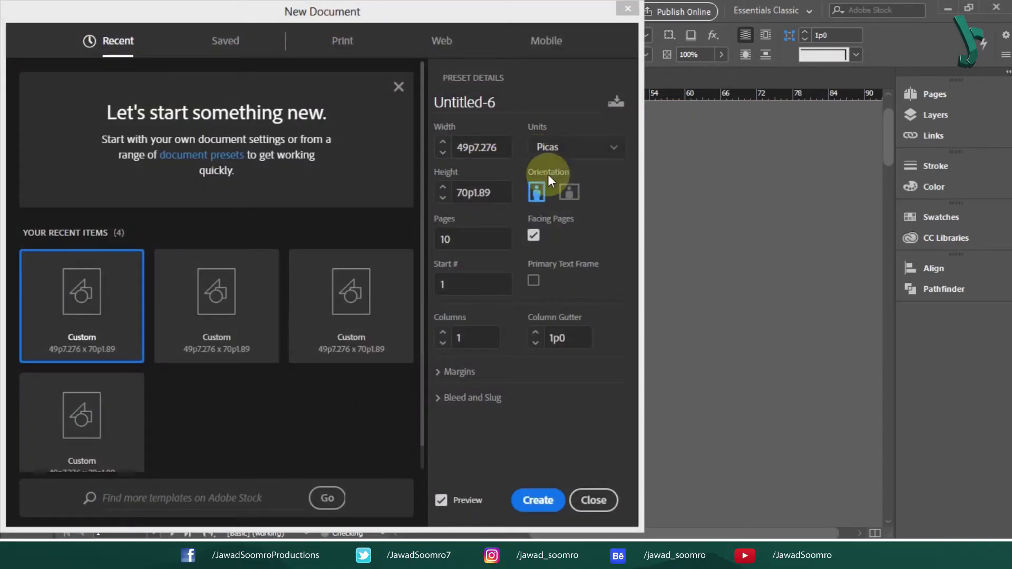
pyautogui.click(575, 147)
pyautogui.click(551, 221)
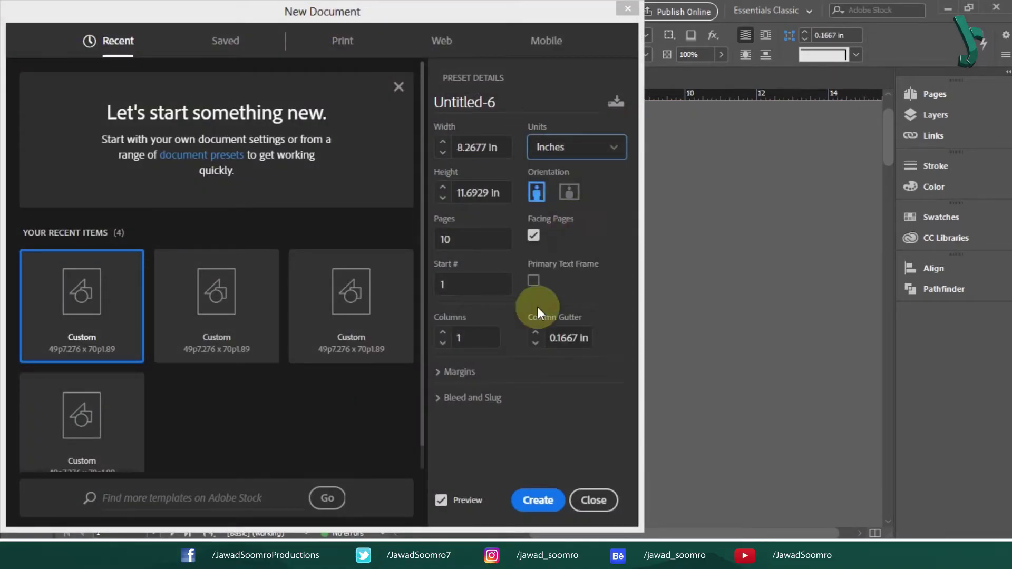
pyautogui.click(533, 238)
pyautogui.click(559, 496)
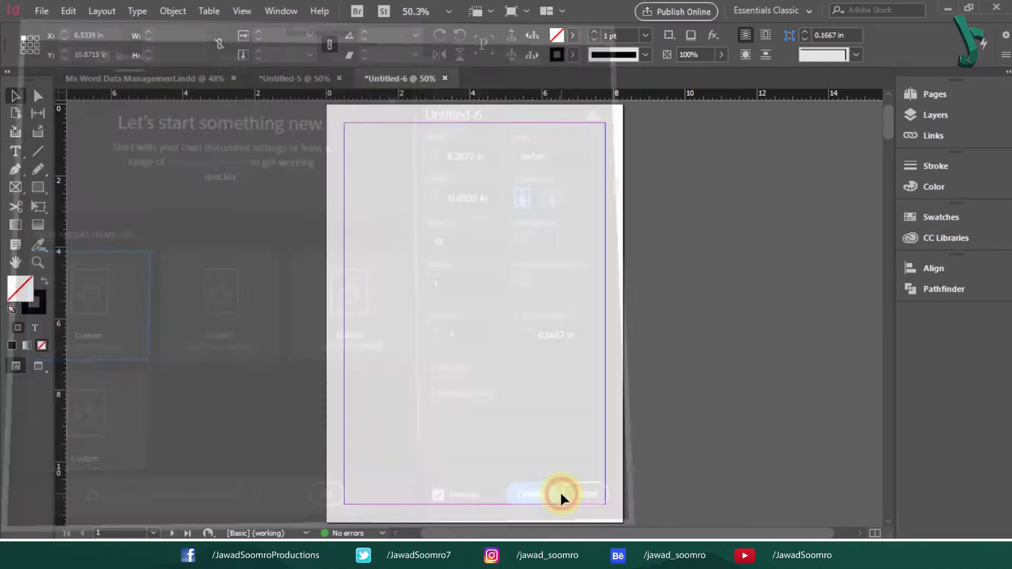
# Step: Hide the guides in the new single-page document
pyautogui.click(242, 11)
pyautogui.click(479, 309)
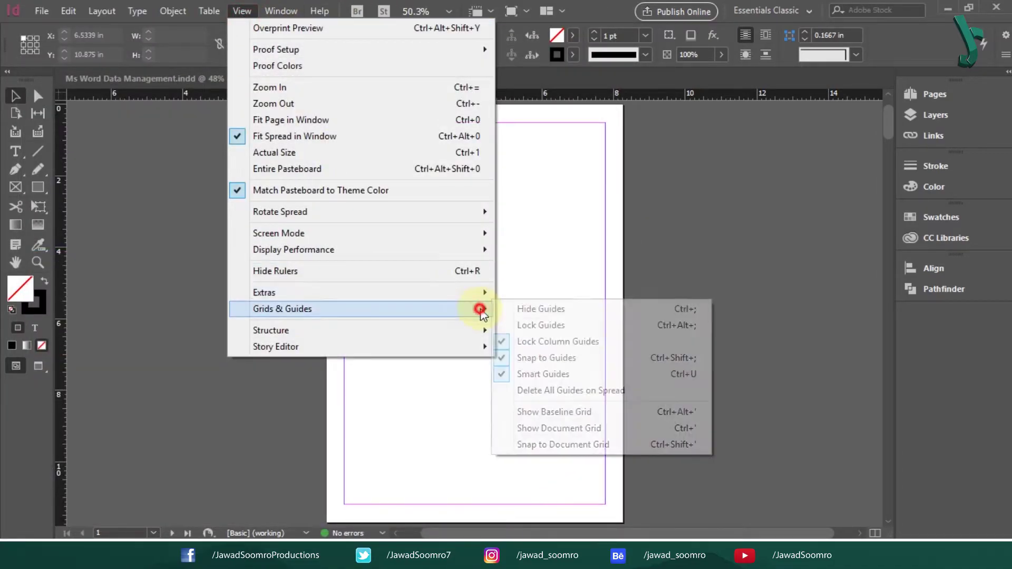
pyautogui.click(551, 309)
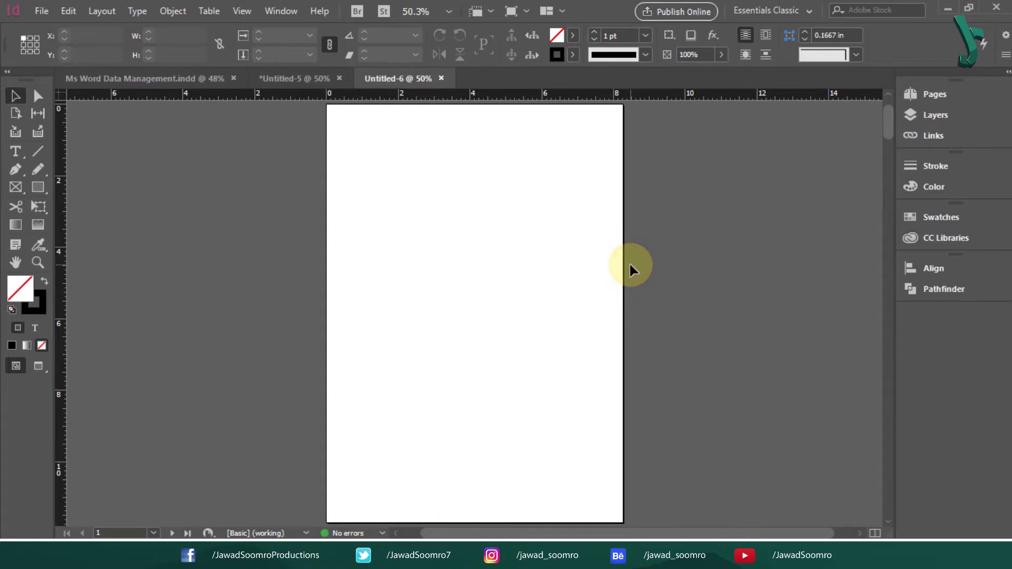
# Step: Examine how A-Master and the document pages are laid out without facing pages, and return to the Untitled-5 document
pyautogui.click(933, 97)
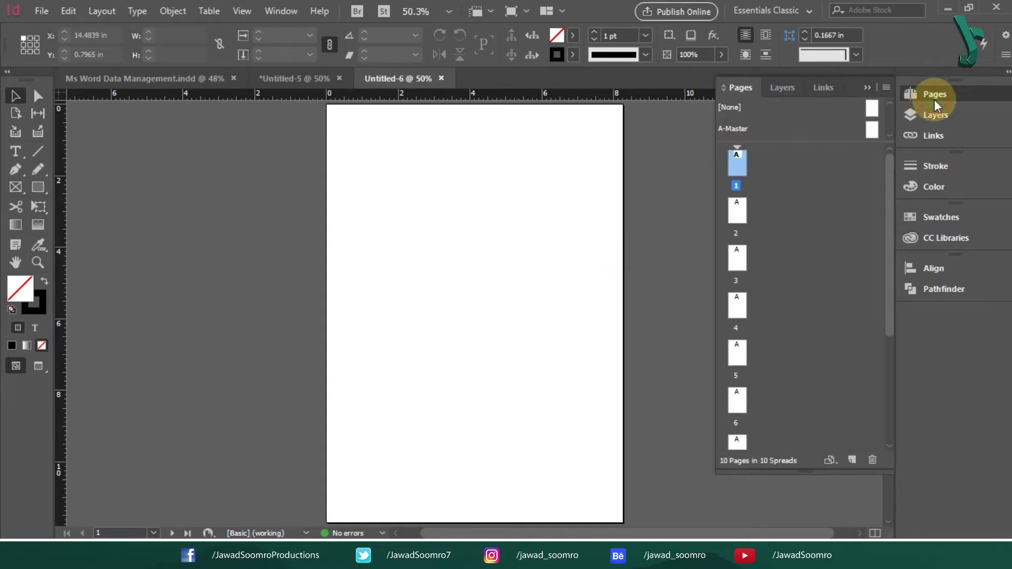
pyautogui.click(795, 246)
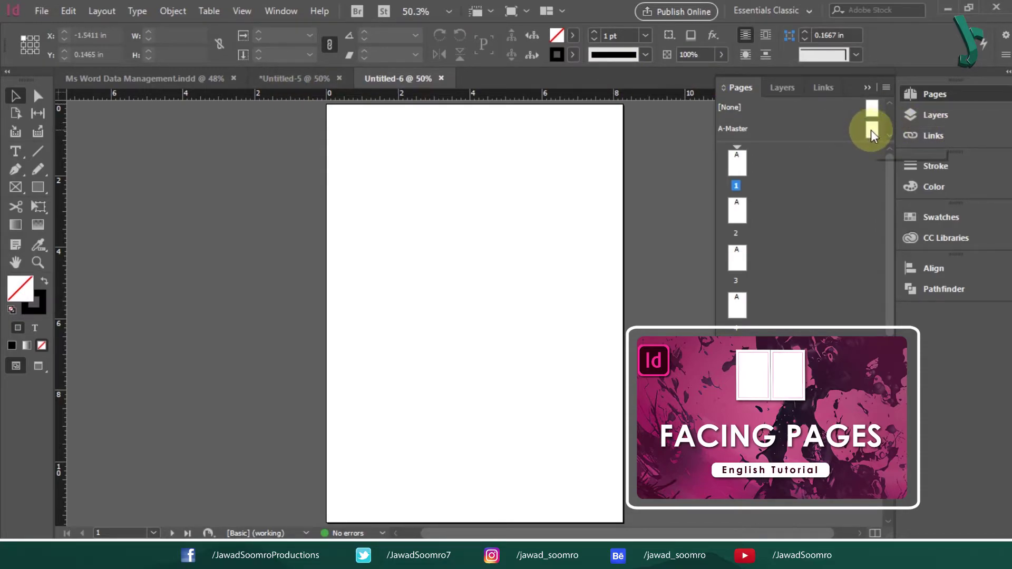
pyautogui.click(305, 79)
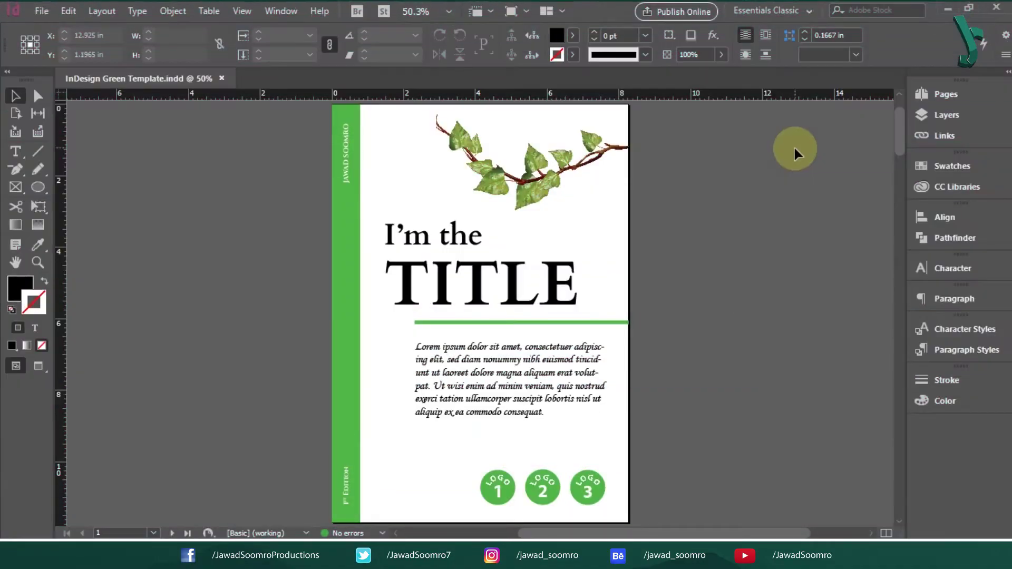
# Step: Examine the A-Cover Page, B-Master Pages, C-Master and D-Master designs in the green template and the chapter page numbered I
pyautogui.click(954, 98)
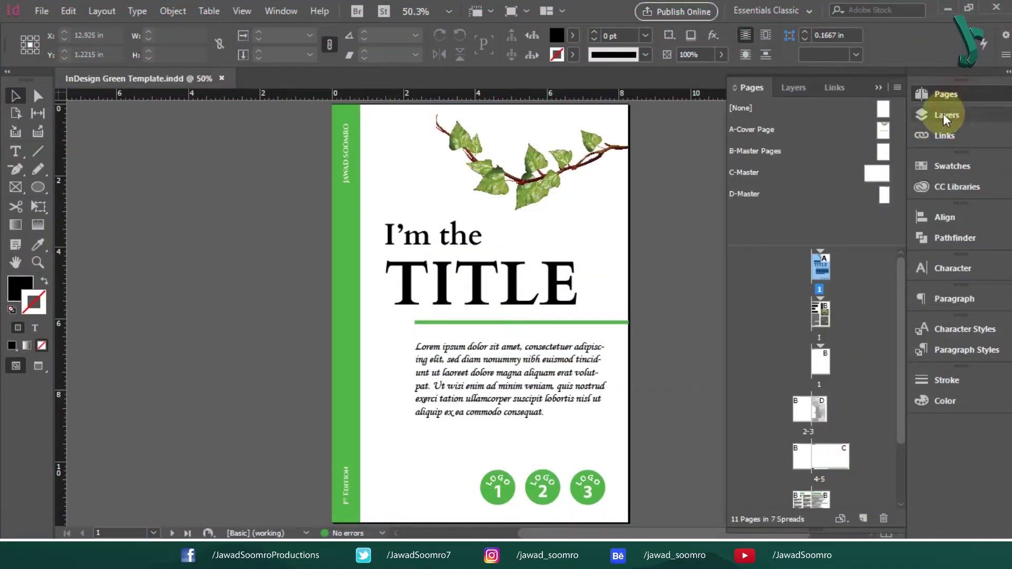
pyautogui.doubleClick(884, 135)
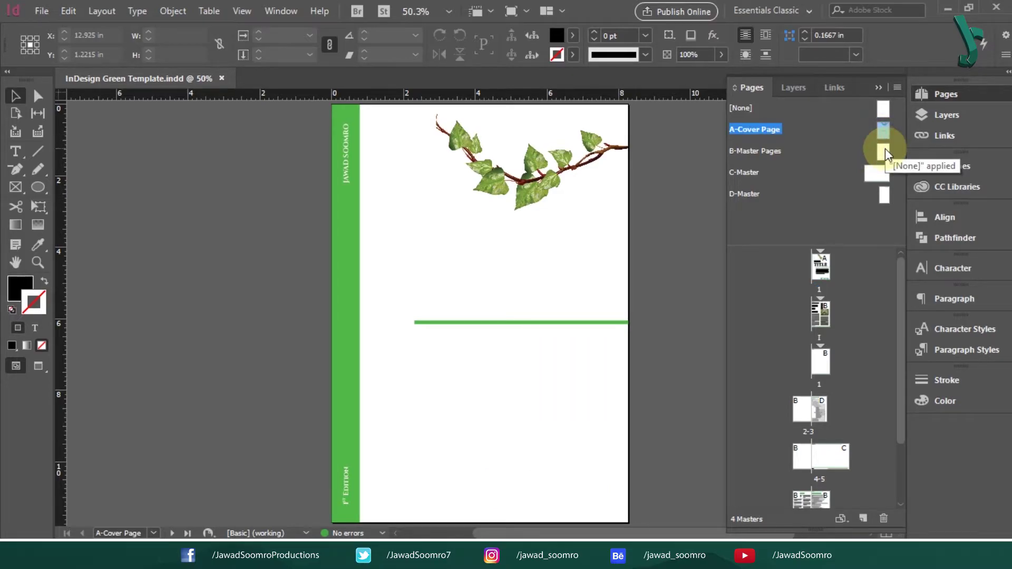
pyautogui.doubleClick(885, 150)
pyautogui.doubleClick(878, 172)
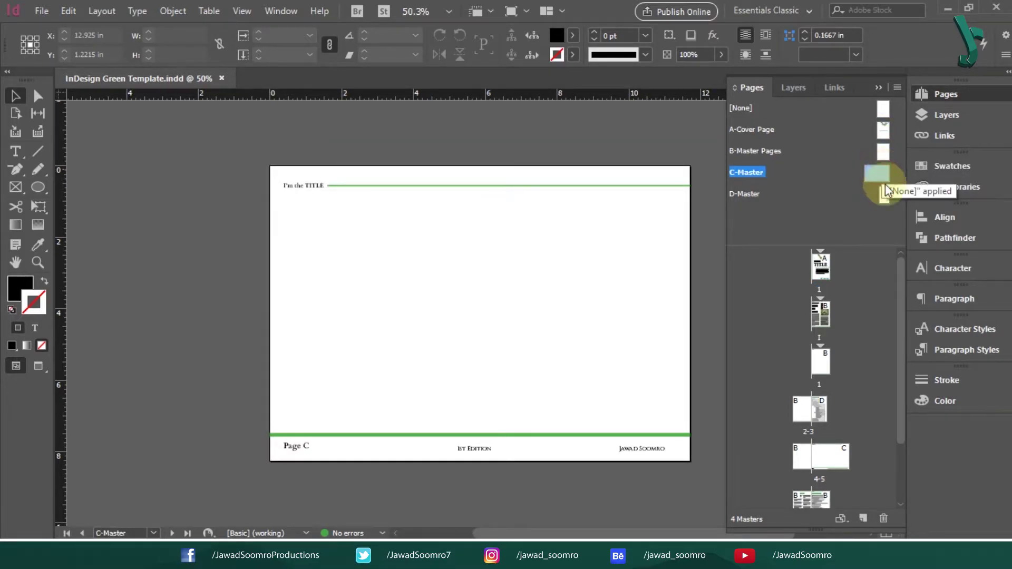
pyautogui.doubleClick(887, 195)
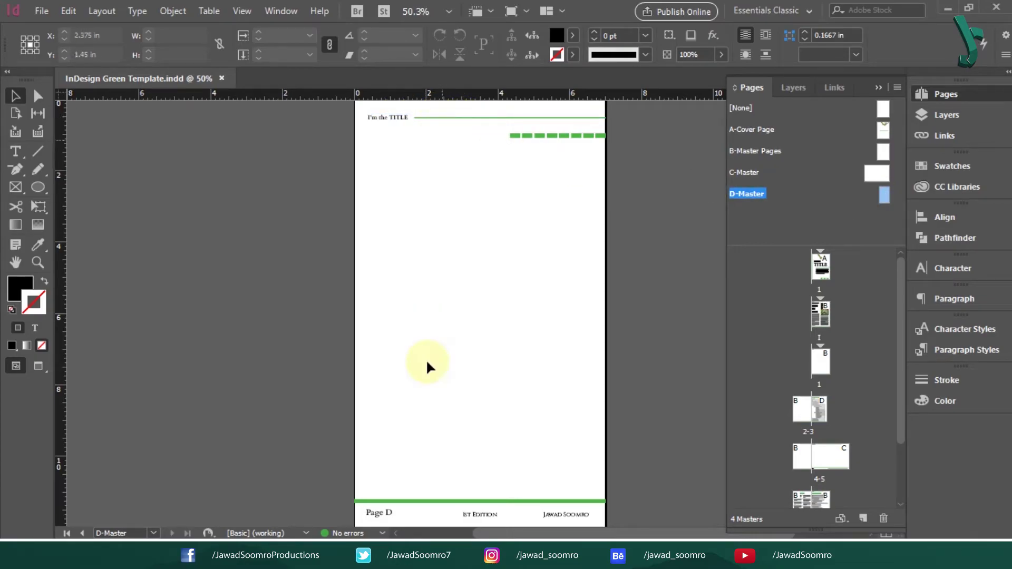
pyautogui.doubleClick(884, 136)
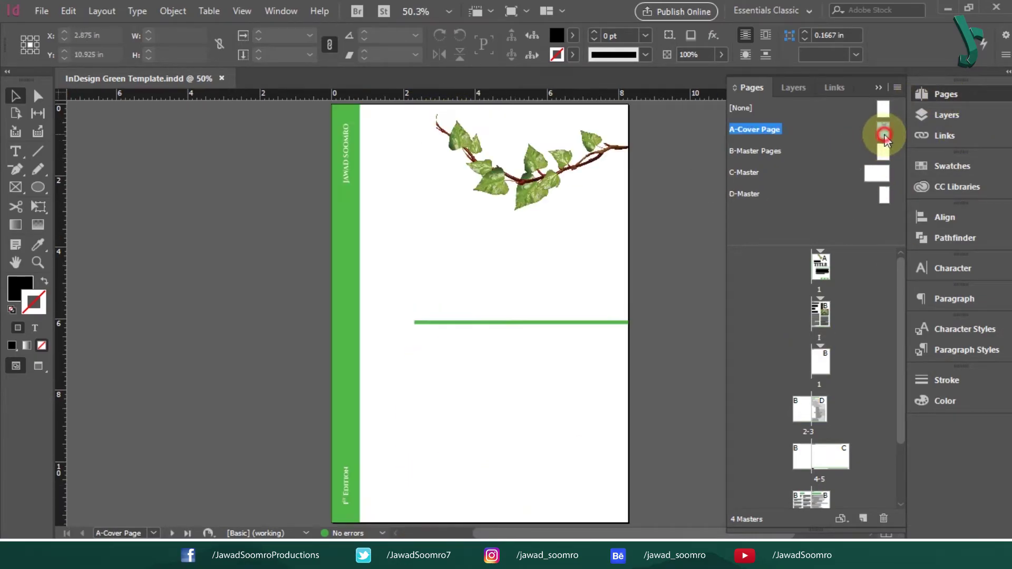
pyautogui.doubleClick(883, 155)
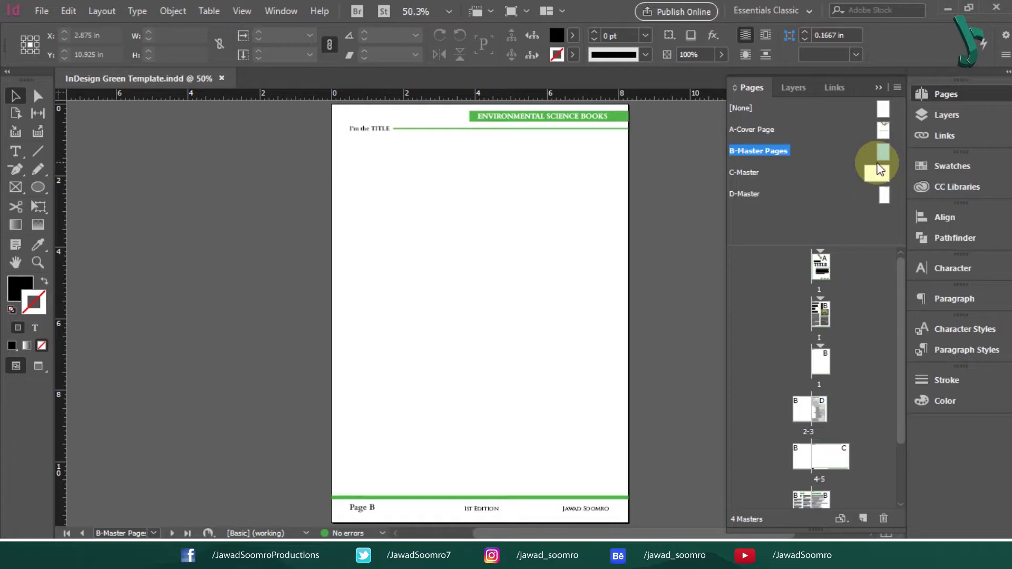
pyautogui.doubleClick(820, 314)
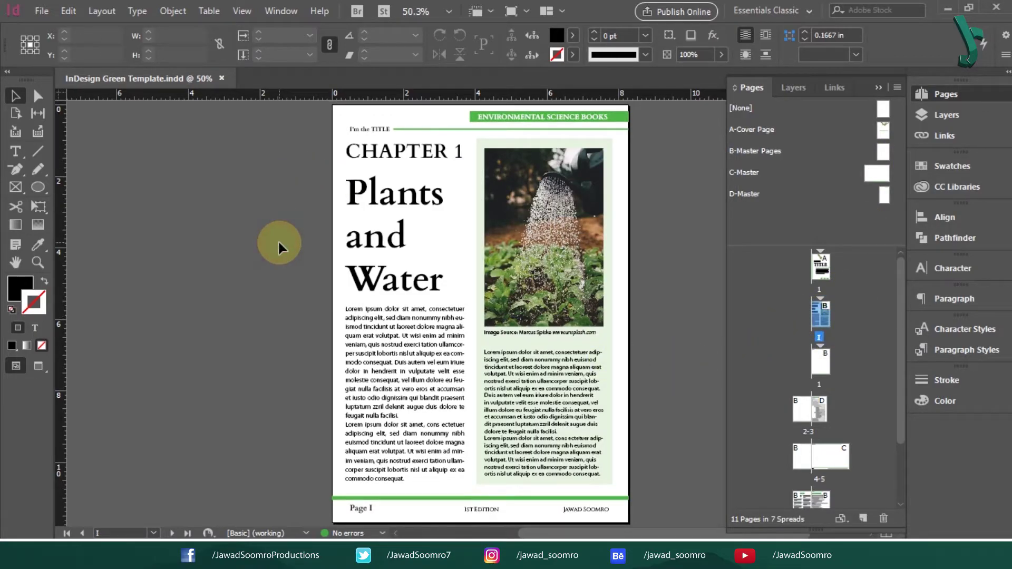
# Step: Start a new document named Science Book with its units set to inches
pyautogui.hotkey('ctrl', 'n')
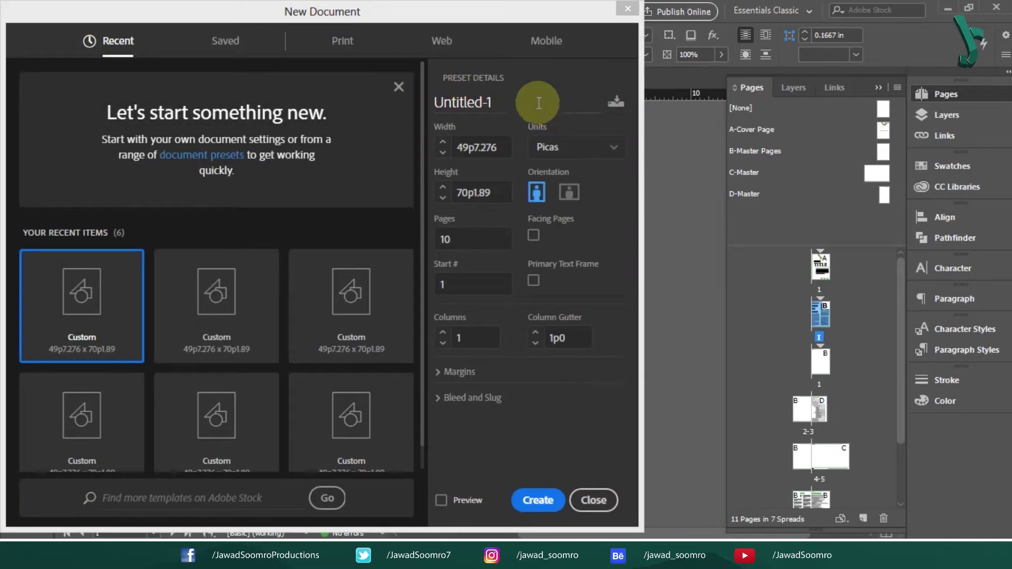
pyautogui.click(516, 102)
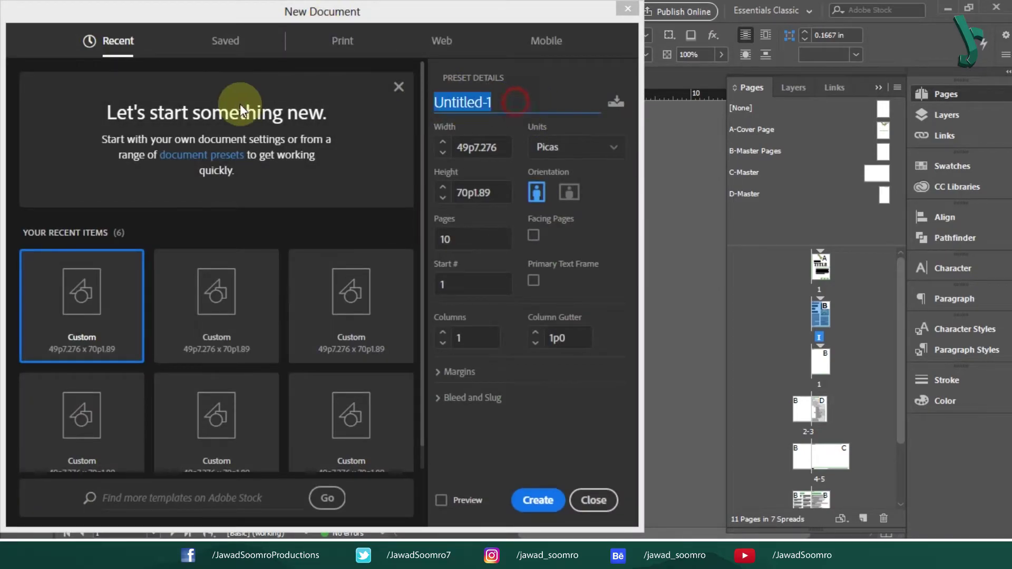
pyautogui.write('S')
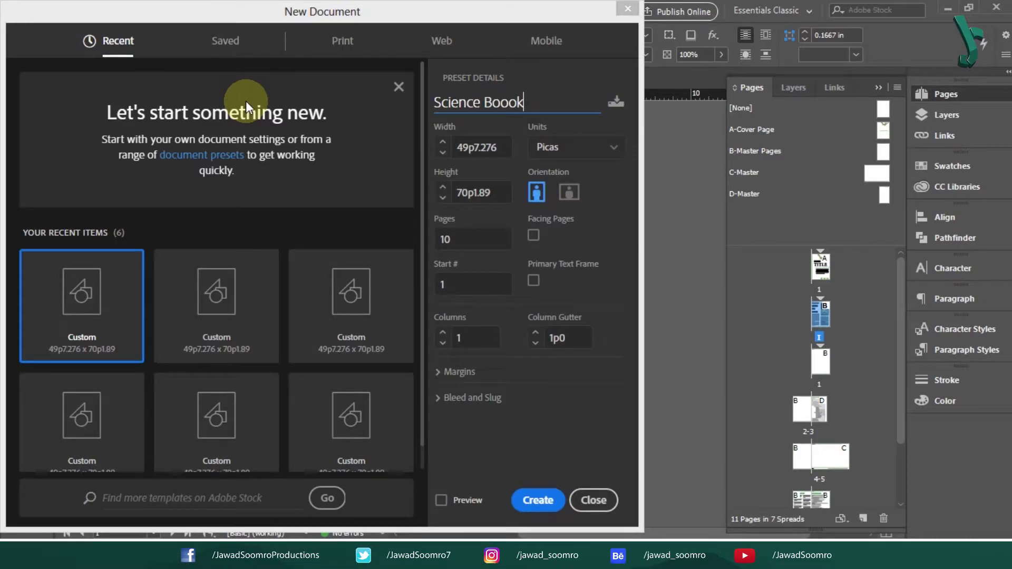
pyautogui.write('cience Book')
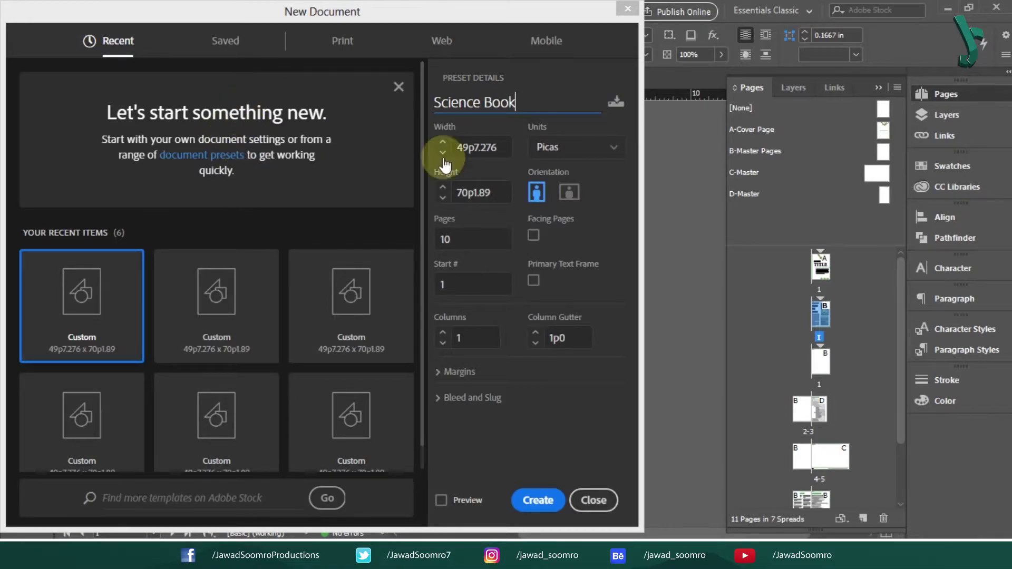
pyautogui.click(564, 147)
pyautogui.click(589, 220)
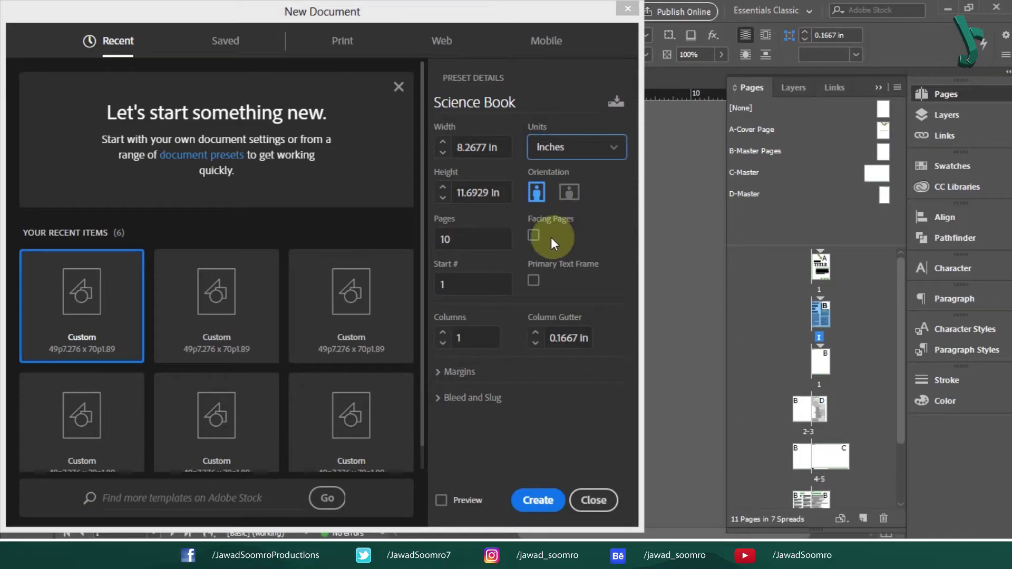
pyautogui.click(533, 235)
# Step: Preview the new Science Book document and compare its page layout with and without facing pages
pyautogui.moveTo(353, 14)
pyautogui.mouseDown()
pyautogui.moveTo(11, 5)
pyautogui.moveTo(123, 5)
pyautogui.moveTo(123, 17)
pyautogui.mouseUp()
pyautogui.click(79, 490)
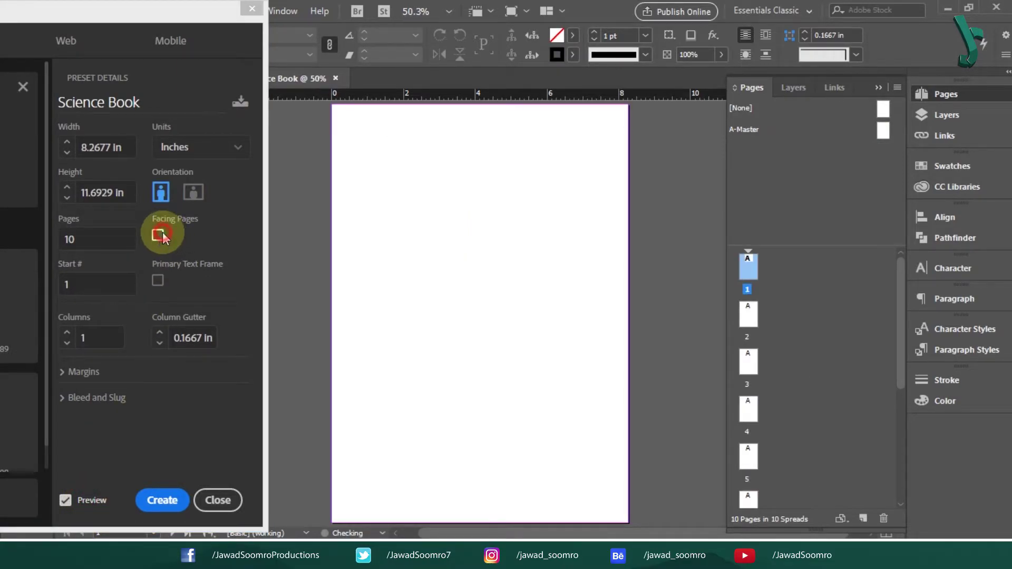
pyautogui.click(158, 235)
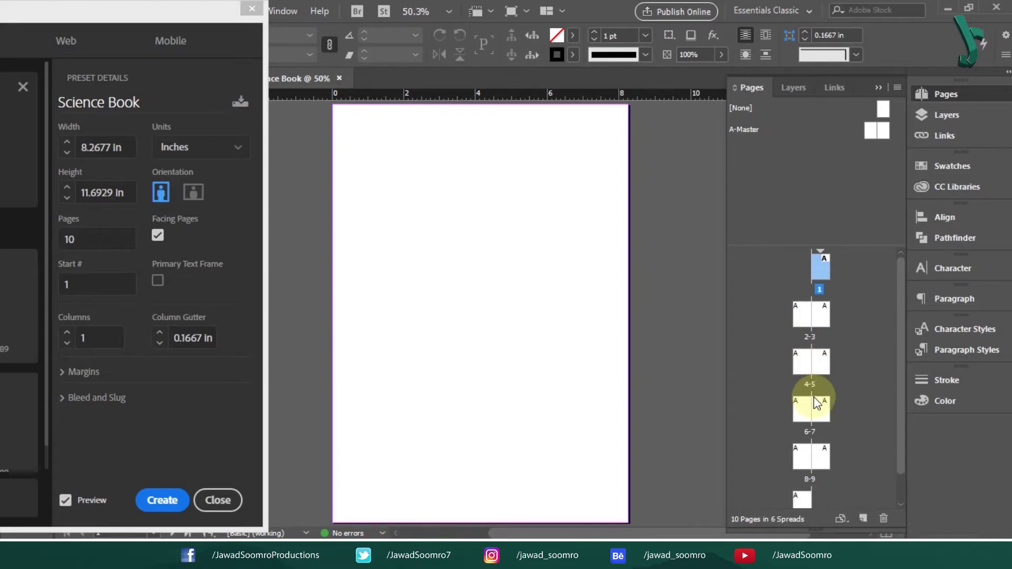
pyautogui.click(158, 235)
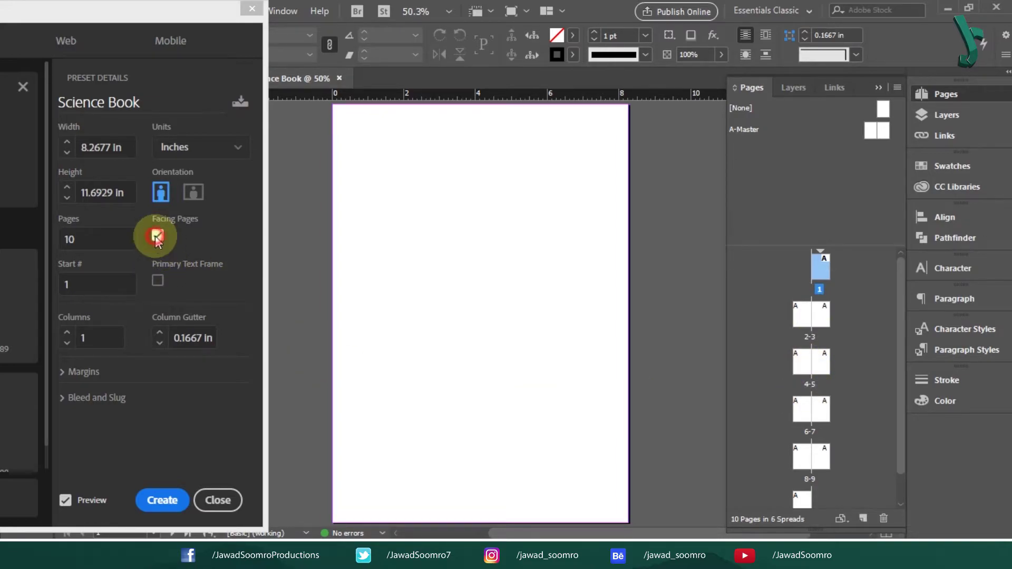
# Step: Set the Science Book document to 4 pages and create it without facing pages
pyautogui.doubleClick(85, 235)
pyautogui.write('4')
pyautogui.click(159, 510)
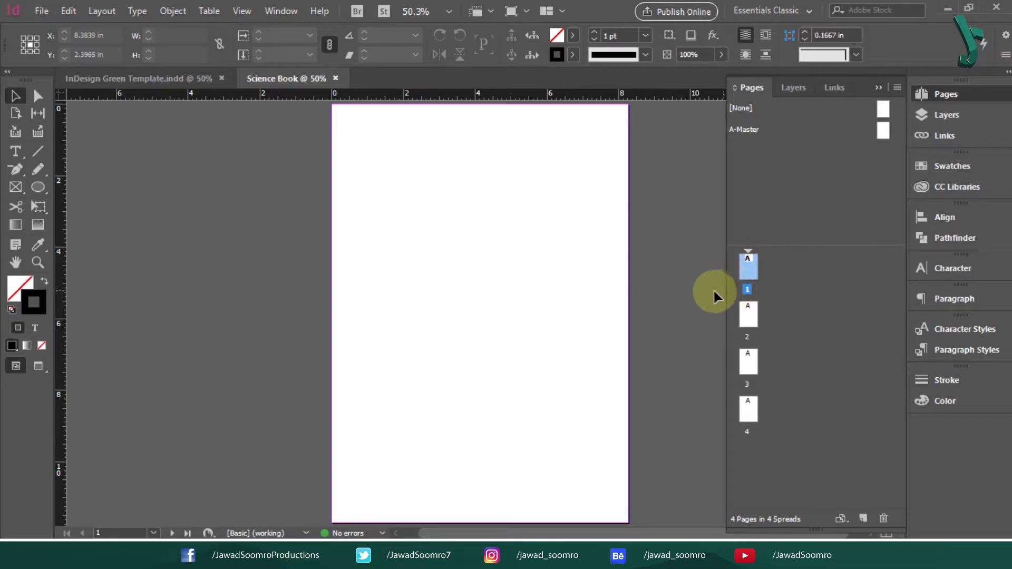
# Step: Place the Science Book cover image so it fills page 1, and lock it in position
pyautogui.moveTo(380, 101); pyautogui.dragTo(399, 179)
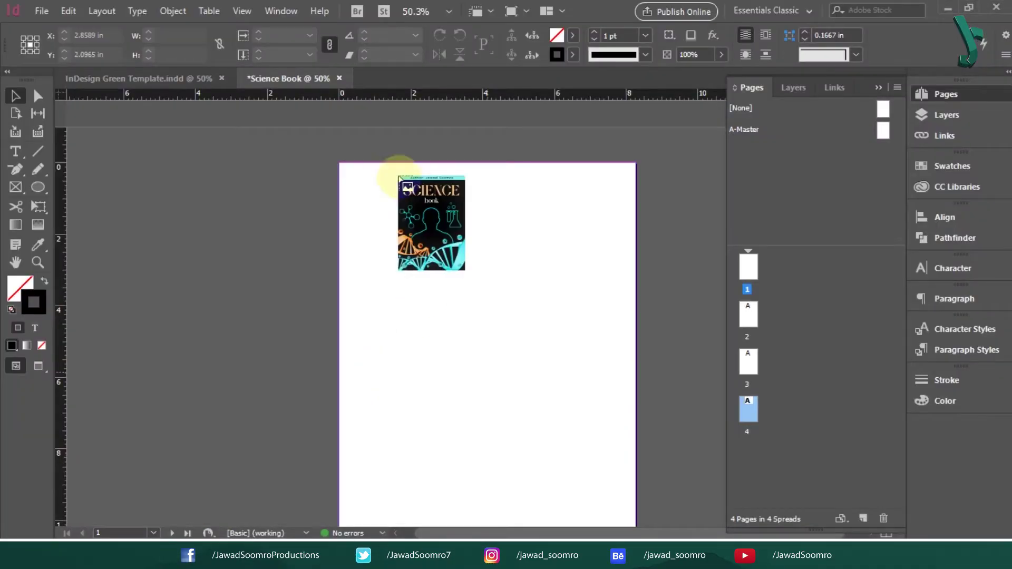
pyautogui.moveTo(339, 164); pyautogui.dragTo(579, 235)
pyautogui.hotkey('ctrl', 'l')
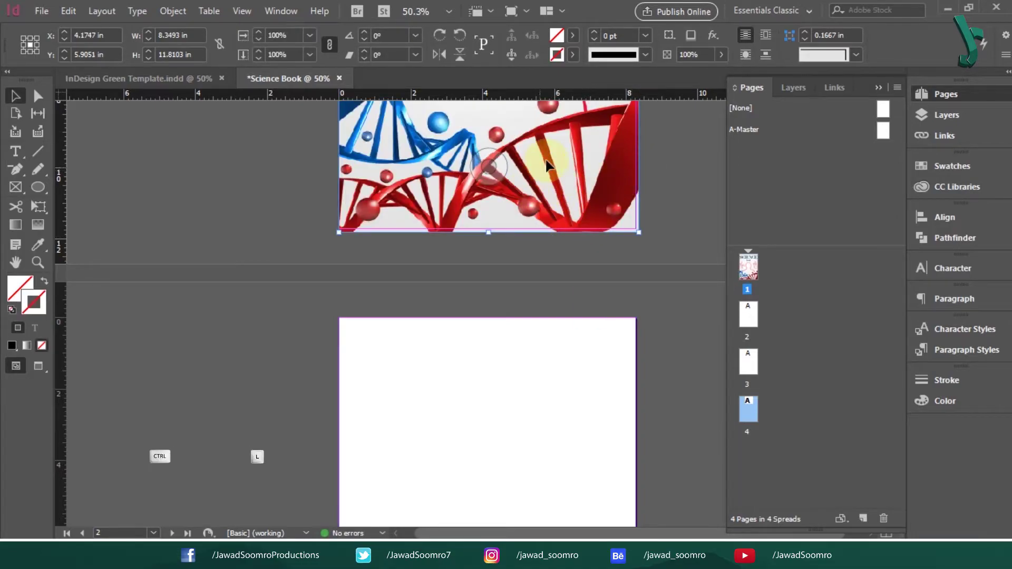
pyautogui.click(173, 11)
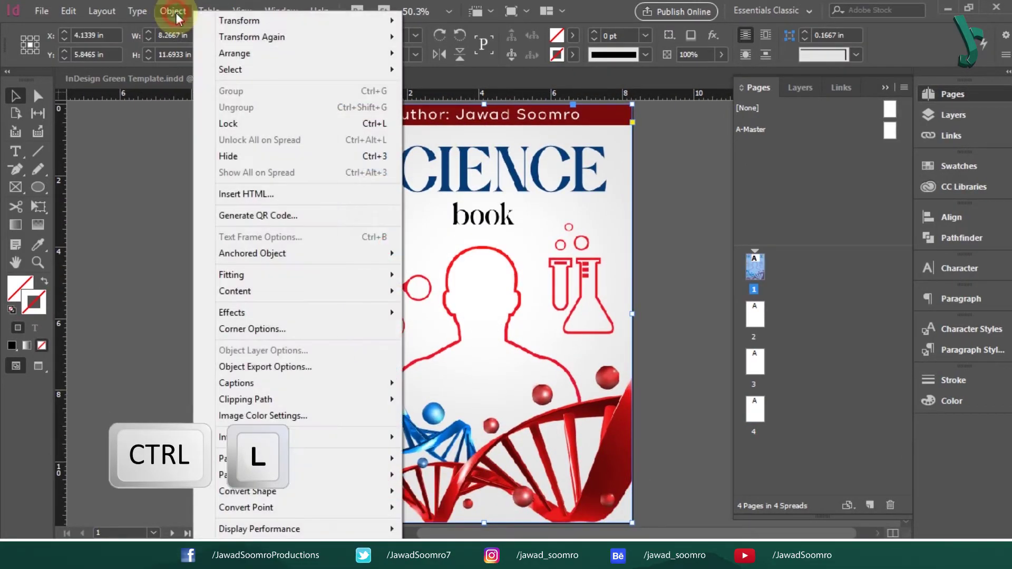
pyautogui.click(239, 124)
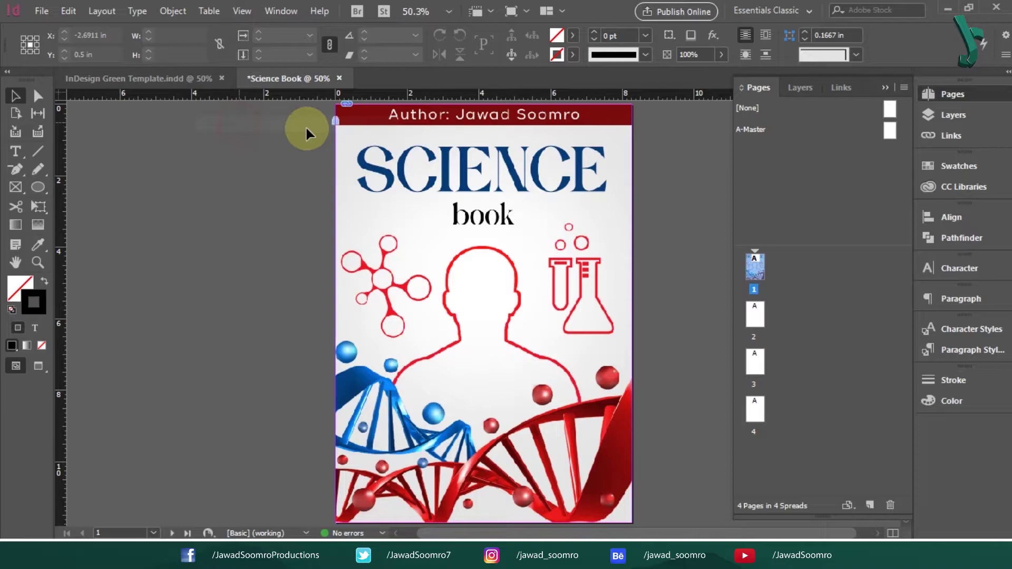
pyautogui.click(307, 129)
# Step: Show the list of document pages and open A-Master for editing
pyautogui.click(267, 13)
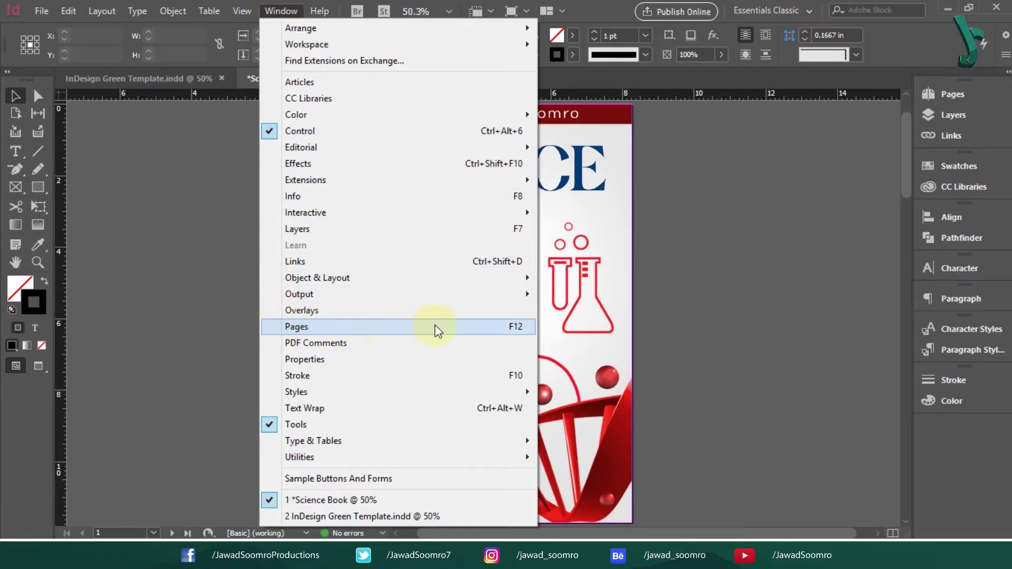
pyautogui.click(526, 331)
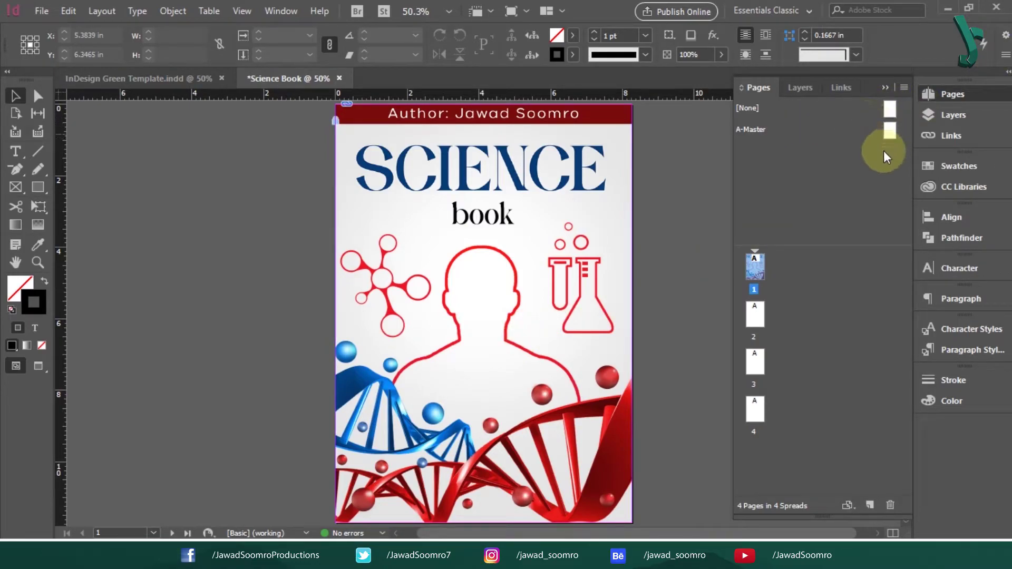
pyautogui.doubleClick(889, 130)
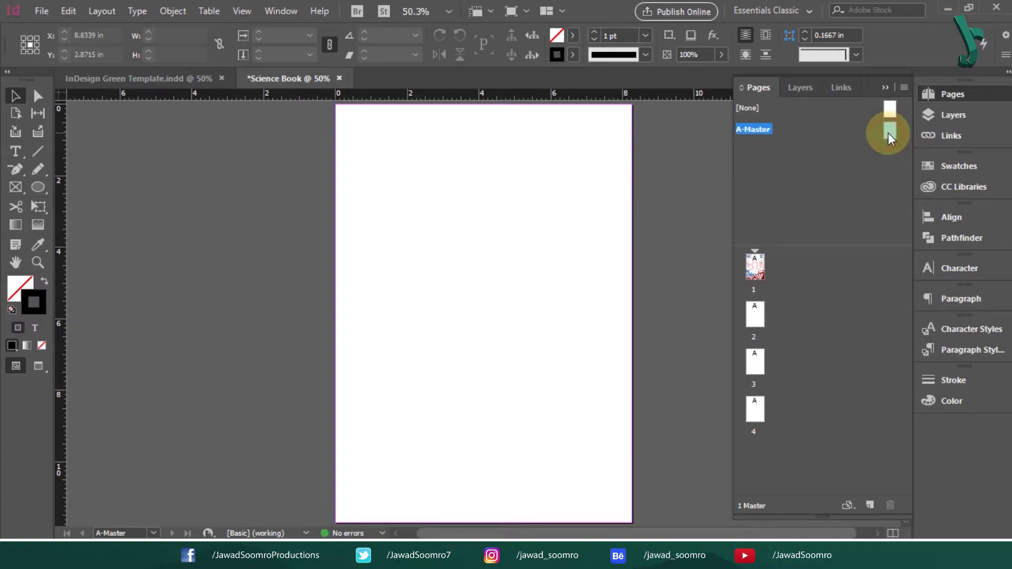
# Step: Add a 10.75 by 1.8411 in rectangle on A-Master and enter the text BIOLOGY in it
pyautogui.press('m')
pyautogui.click(391, 172)
pyautogui.write('10.75')
pyautogui.press('Tab')
pyautogui.write('1.8411 in')
pyautogui.press('Return')
pyautogui.press('t')
pyautogui.click(392, 170)
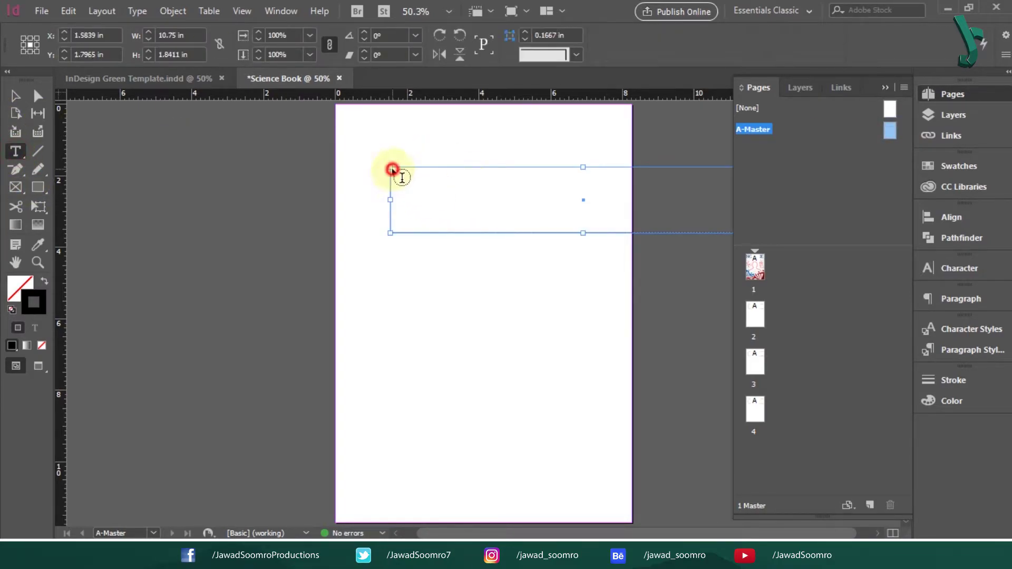
pyautogui.write('BIOLOGY')
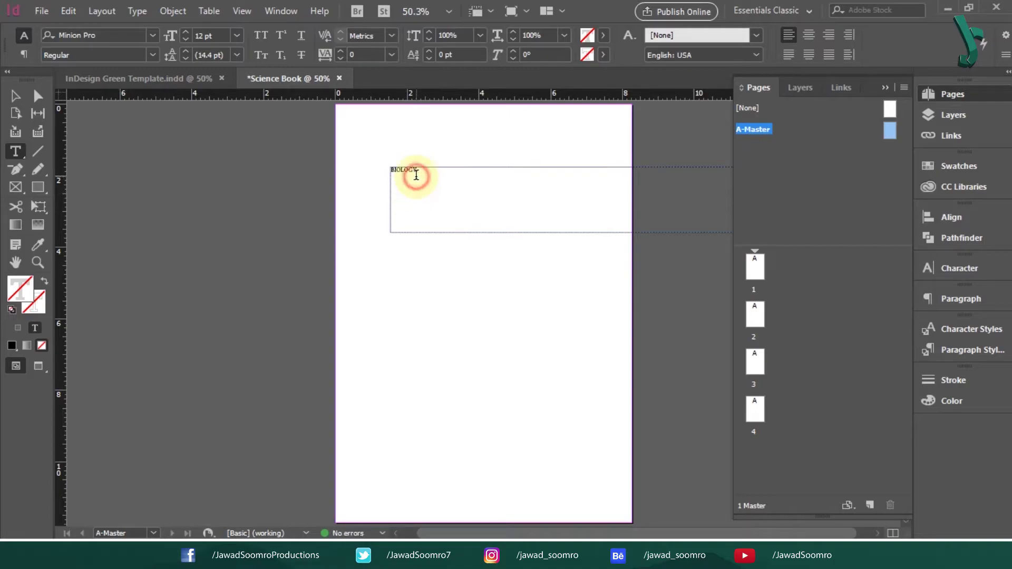
# Step: Format the BIOLOGY text in Orbitron Bold at 150 pt with the blue colour C=100 M=90 Y=10 K=0
pyautogui.click(82, 35)
pyautogui.write('orbitro')
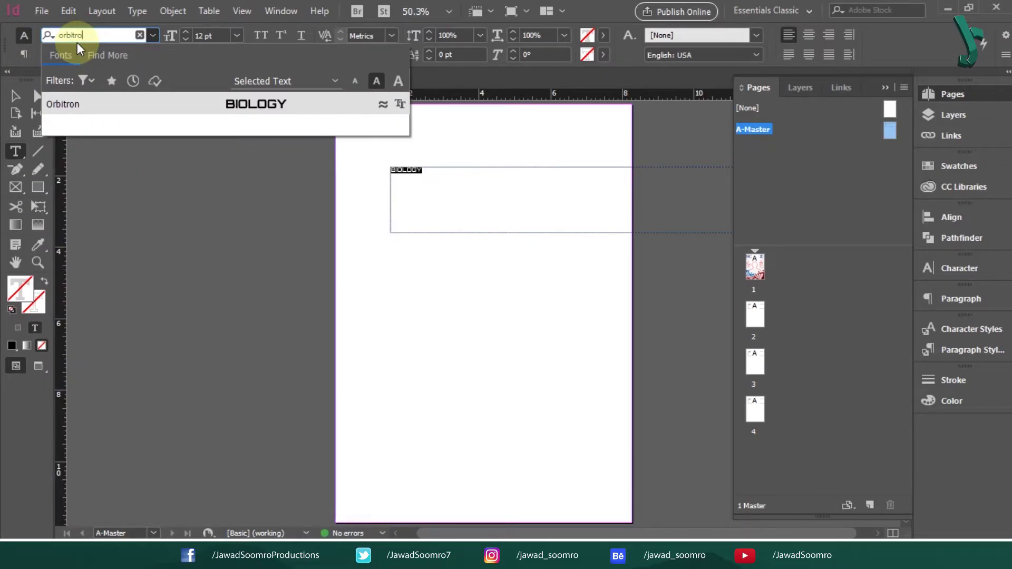
pyautogui.click(126, 108)
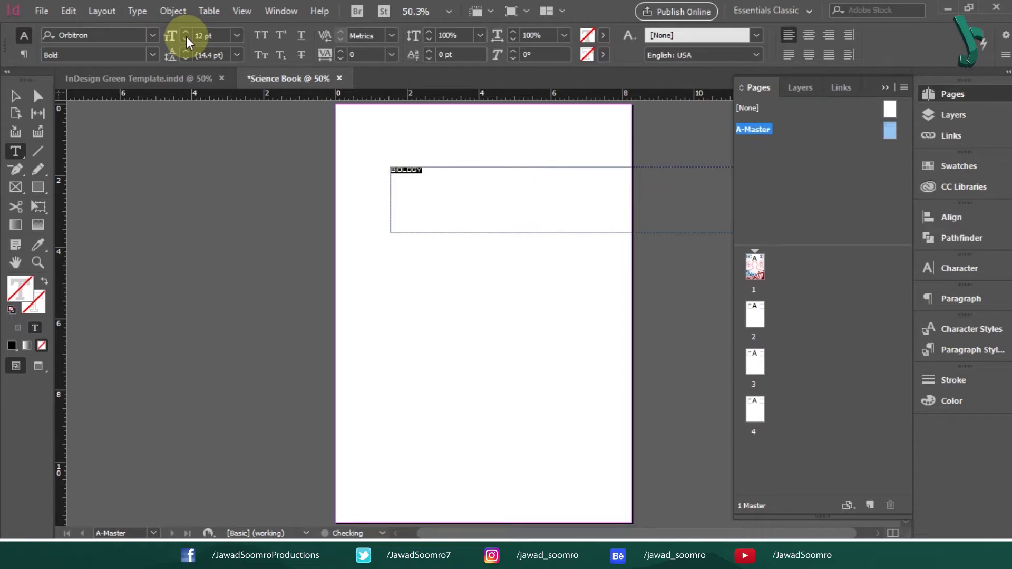
pyautogui.click(213, 34)
pyautogui.write('150p')
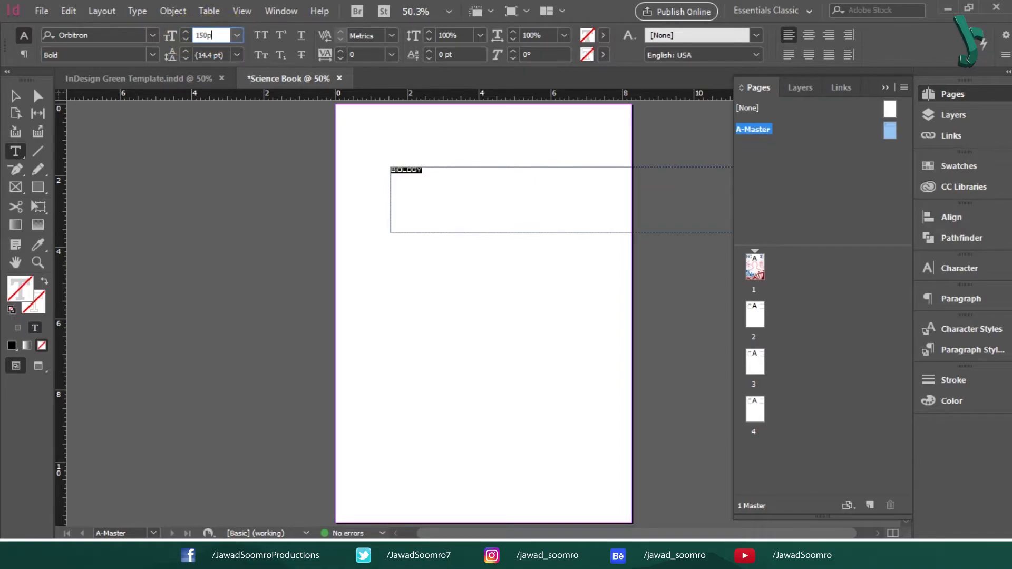
pyautogui.press('Return')
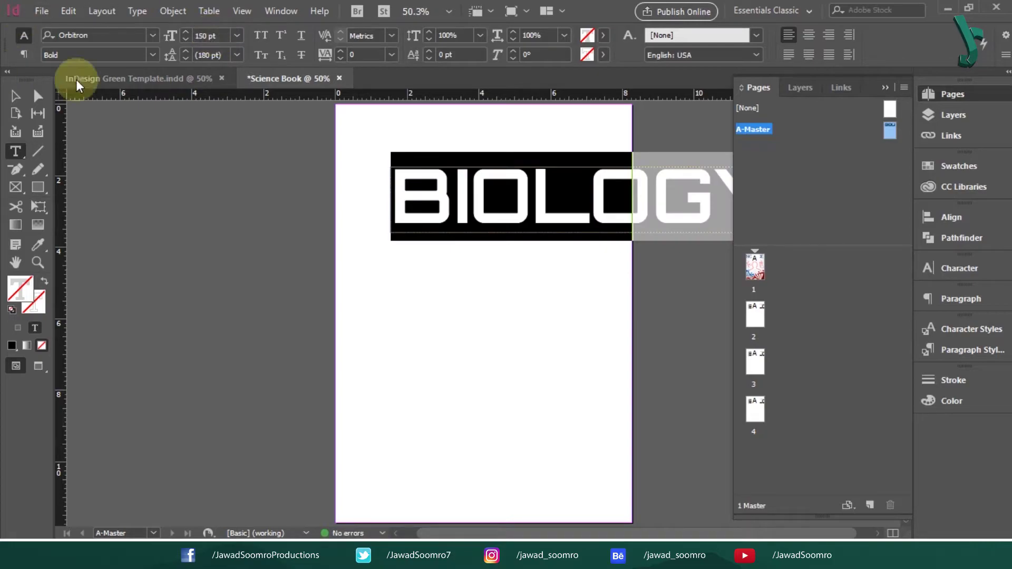
pyautogui.click(604, 36)
pyautogui.scroll(-1, 501, 209)
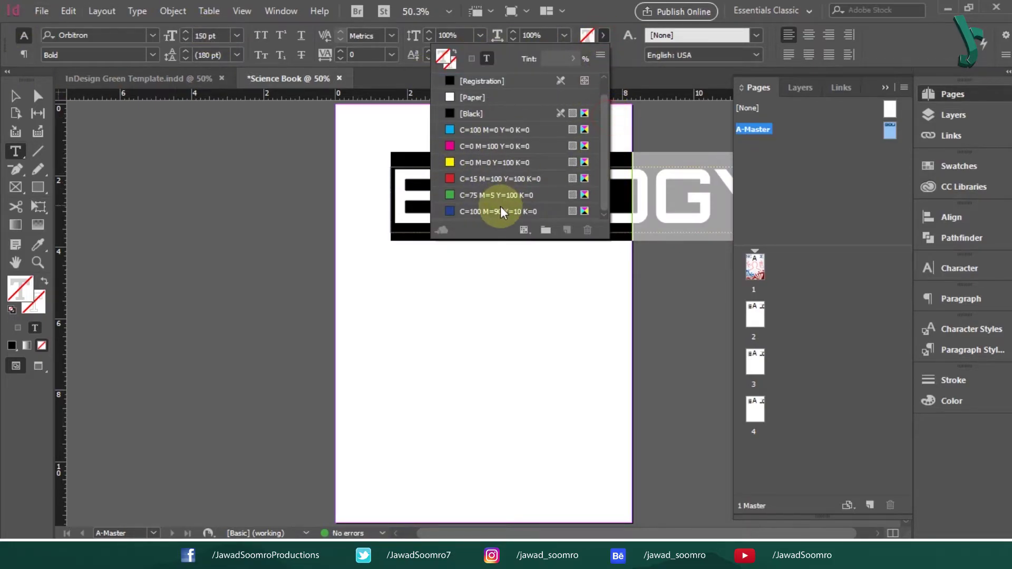
pyautogui.click(501, 211)
# Step: Rotate the BIOLOGY frame 90° so it reads upward, and position it at X 2.4206 in and Y 5.8465 in
pyautogui.click(16, 96)
pyautogui.click(13, 96)
pyautogui.moveTo(585, 179); pyautogui.dragTo(412, 231)
pyautogui.moveTo(608, 216); pyautogui.dragTo(365, 131)
pyautogui.moveTo(422, 248); pyautogui.dragTo(412, 302)
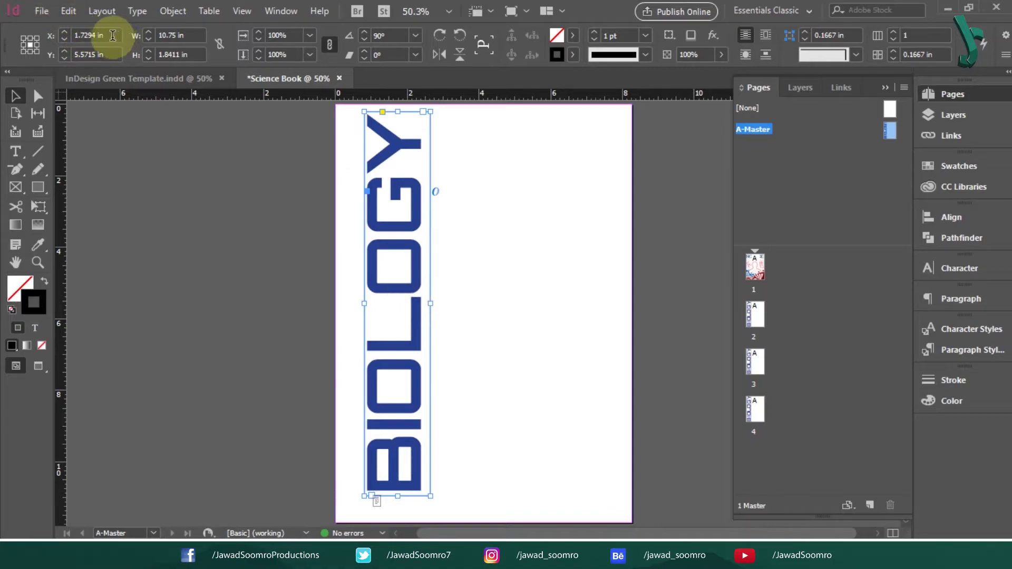
pyautogui.click(96, 34)
pyautogui.write('2.4206')
pyautogui.press('Tab')
pyautogui.write('5.8')
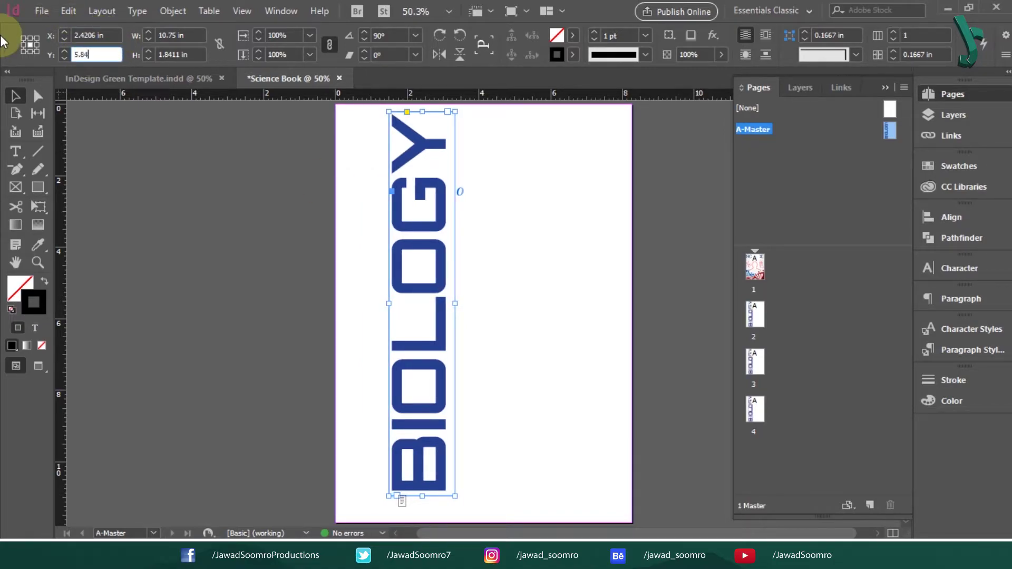
pyautogui.write('465')
pyautogui.click(527, 308)
# Step: Remove the stroke from the BIOLOGY text frame
pyautogui.click(420, 226)
pyautogui.click(573, 55)
pyautogui.click(474, 95)
pyautogui.click(574, 393)
# Step: Add a 3.75 by 0.7 in text frame beside BIOLOGY containing the text SECTION - 1
pyautogui.click(40, 188)
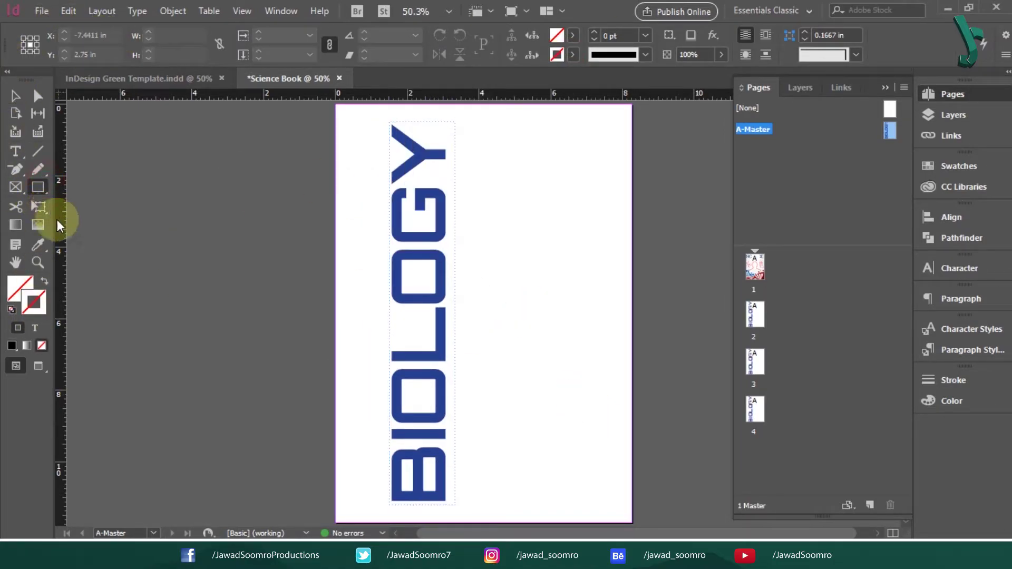
pyautogui.click(467, 190)
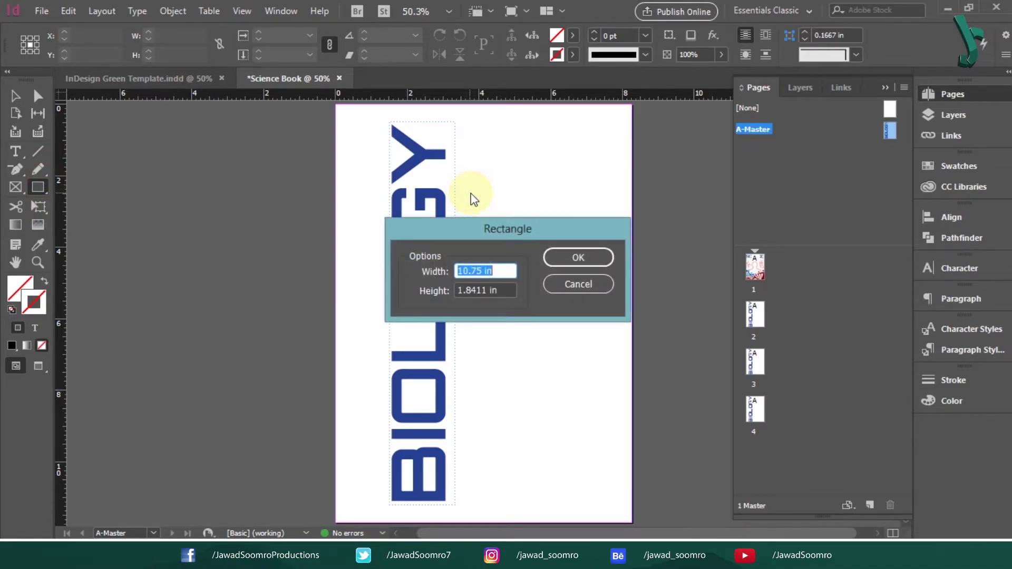
pyautogui.write('3.75')
pyautogui.press('Tab')
pyautogui.write('0.7')
pyautogui.press('Tab')
pyautogui.press('Return')
pyautogui.press('t')
pyautogui.click(479, 195)
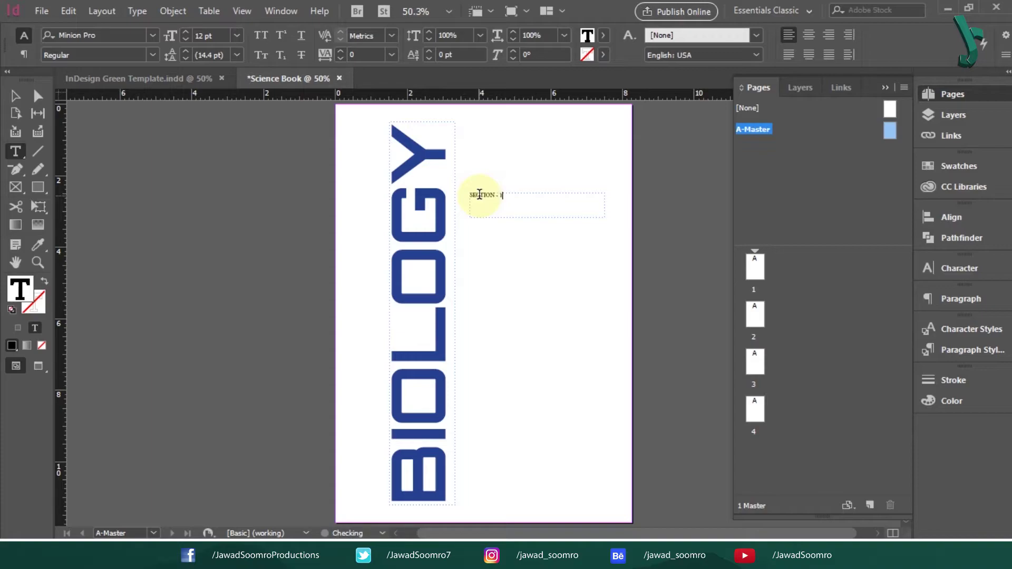
# Step: Format the SECTION - 1 text in Square721 BT Roman and increase its font size
pyautogui.hotkey('ctrl', 'a')
pyautogui.click(95, 34)
pyautogui.write('square')
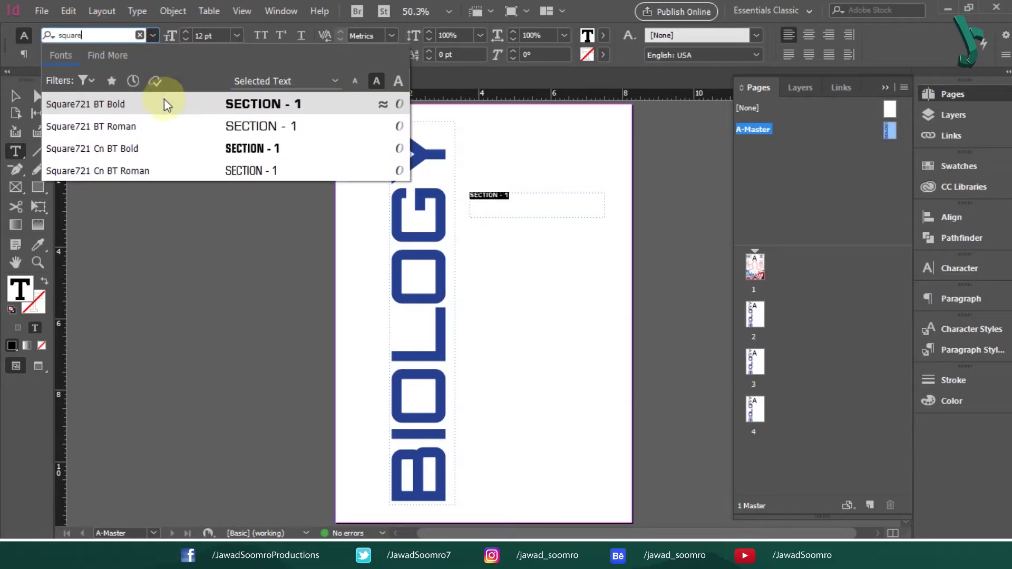
pyautogui.click(150, 126)
pyautogui.click(236, 35)
pyautogui.click(214, 196)
pyautogui.click(237, 35)
pyautogui.click(226, 245)
pyautogui.press('Escape')
# Step: Rotate the SECTION - 1 frame 90° so it reads upward, and position it at X 0.9089 in and Y 5.8465 in
pyautogui.moveTo(605, 205); pyautogui.dragTo(525, 138)
pyautogui.click(95, 35)
pyautogui.write('0.9089')
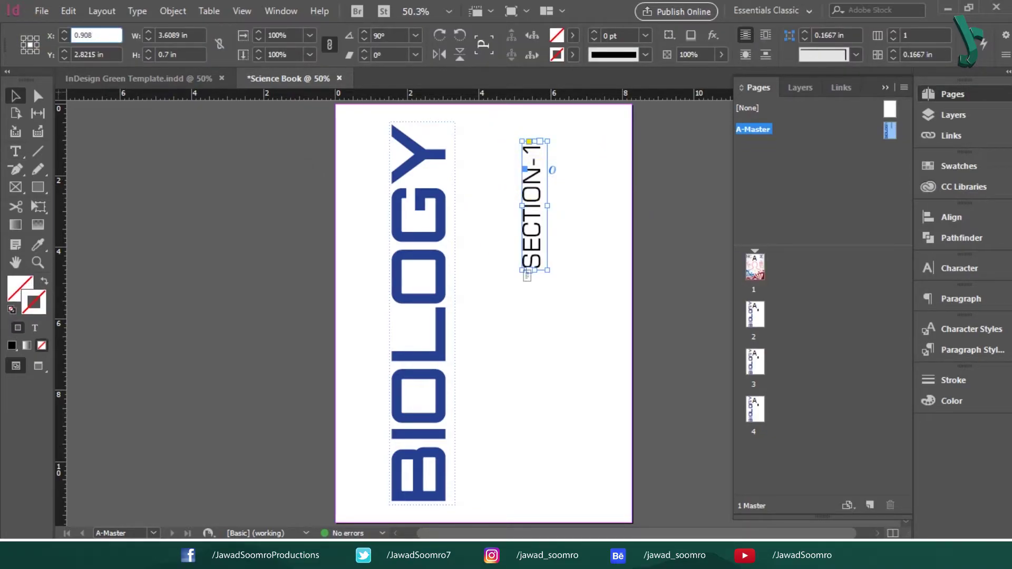
pyautogui.press('Tab')
pyautogui.write('5.8465')
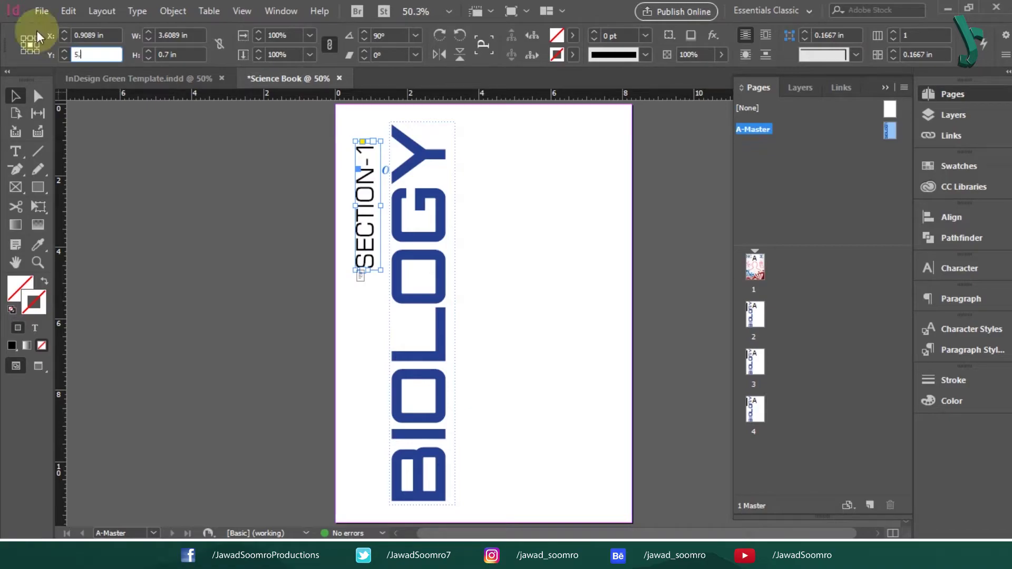
pyautogui.press('Return')
pyautogui.click(481, 261)
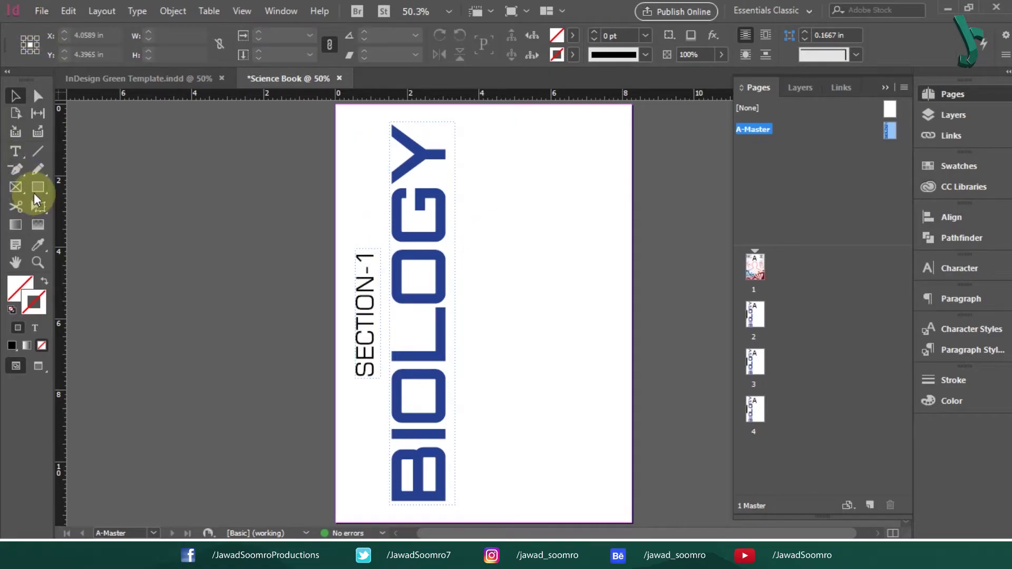
# Step: Add a 3.85 by 4.2 in rectangle in the blank area beside the BIOLOGY title on A-Master
pyautogui.click(37, 186)
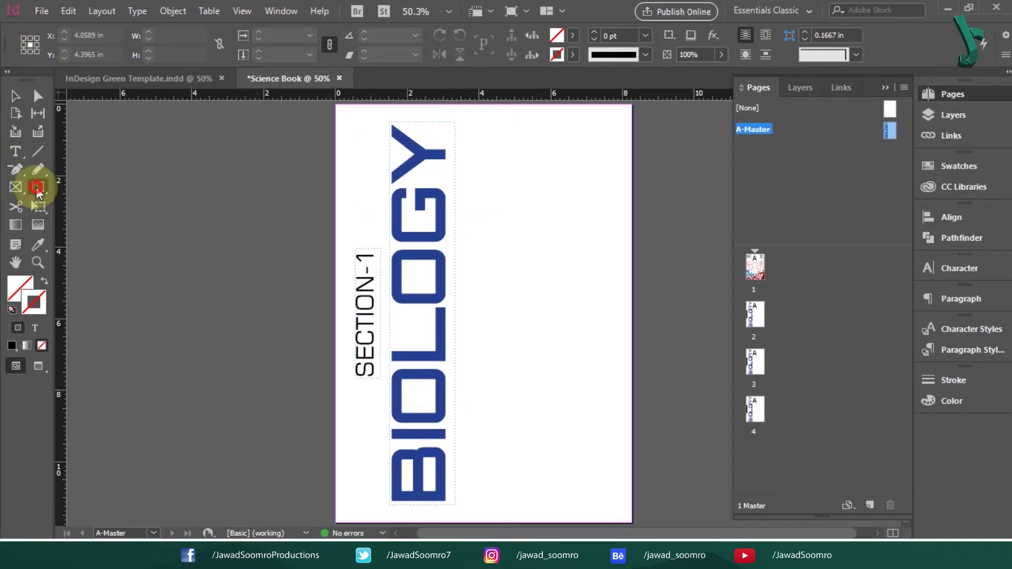
pyautogui.click(477, 150)
pyautogui.write('3.85')
pyautogui.press('Tab')
pyautogui.write('4.2')
pyautogui.press('Return')
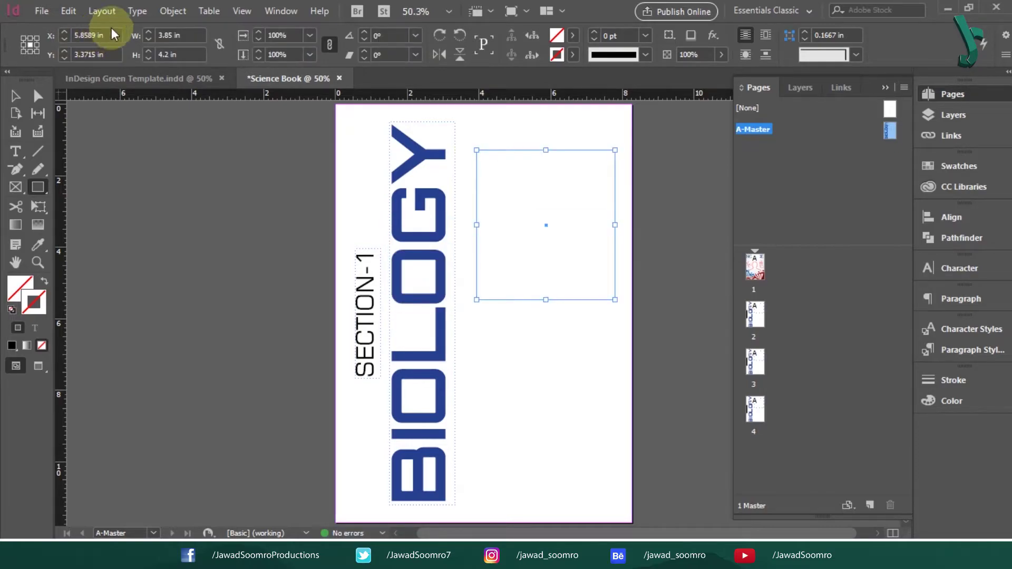
# Step: Fill the empty frame beside the BIOLOGY heading with Lorem ipsum text in 24 pt Monotype Corsiva
pyautogui.click(113, 35)
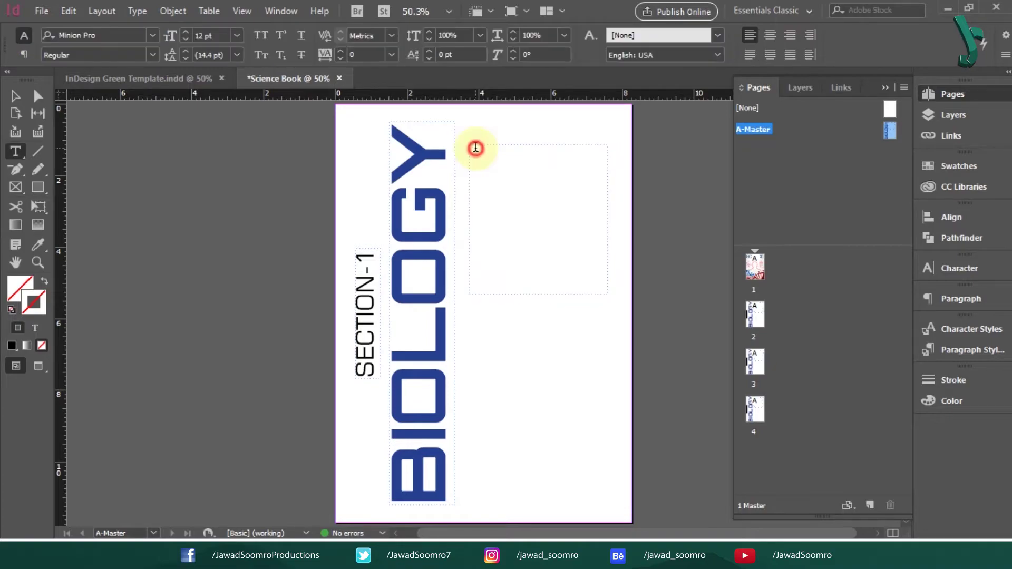
pyautogui.click(476, 149)
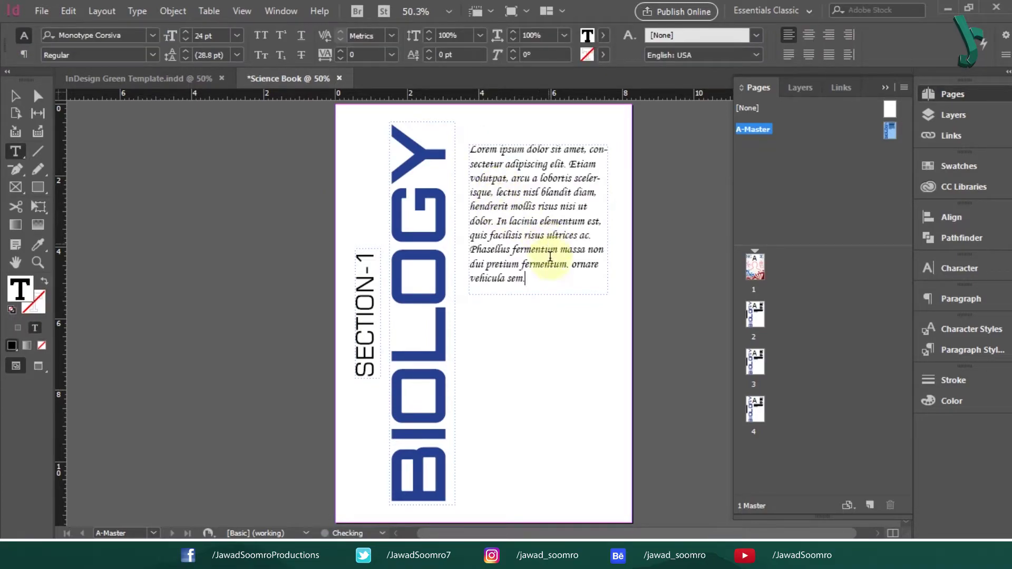
pyautogui.hotkey('ctrl', 'a')
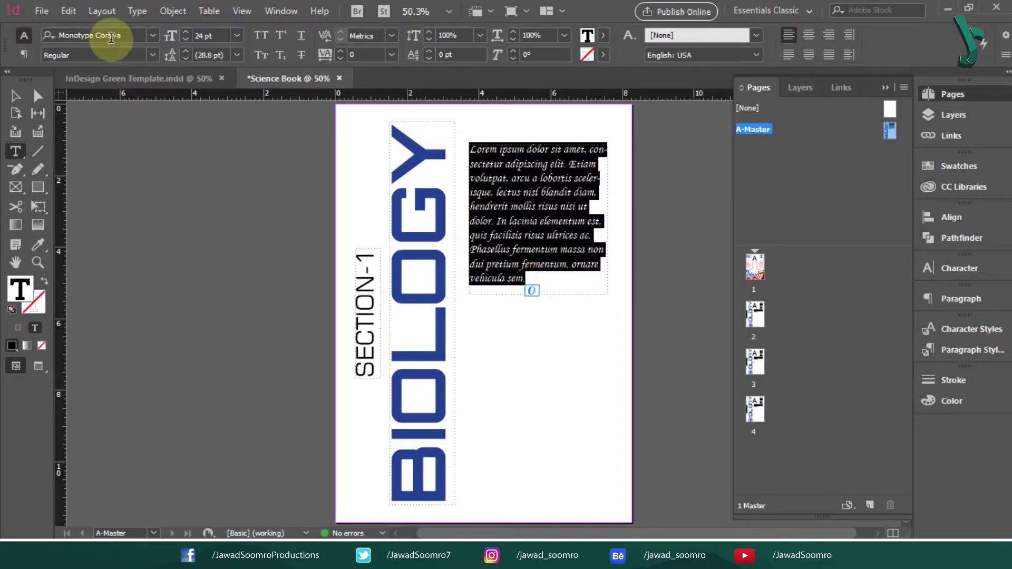
pyautogui.click(124, 32)
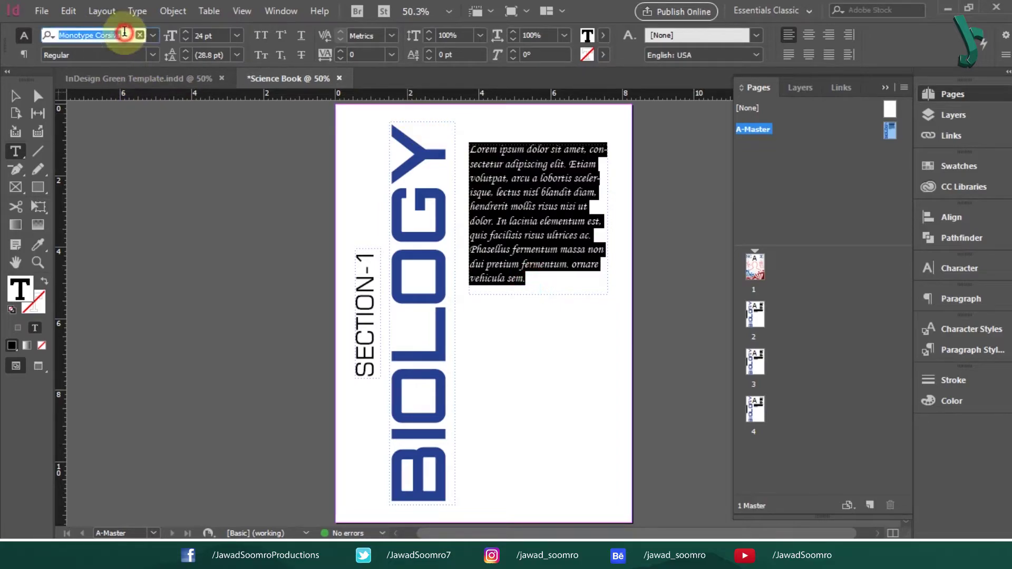
pyautogui.click(219, 37)
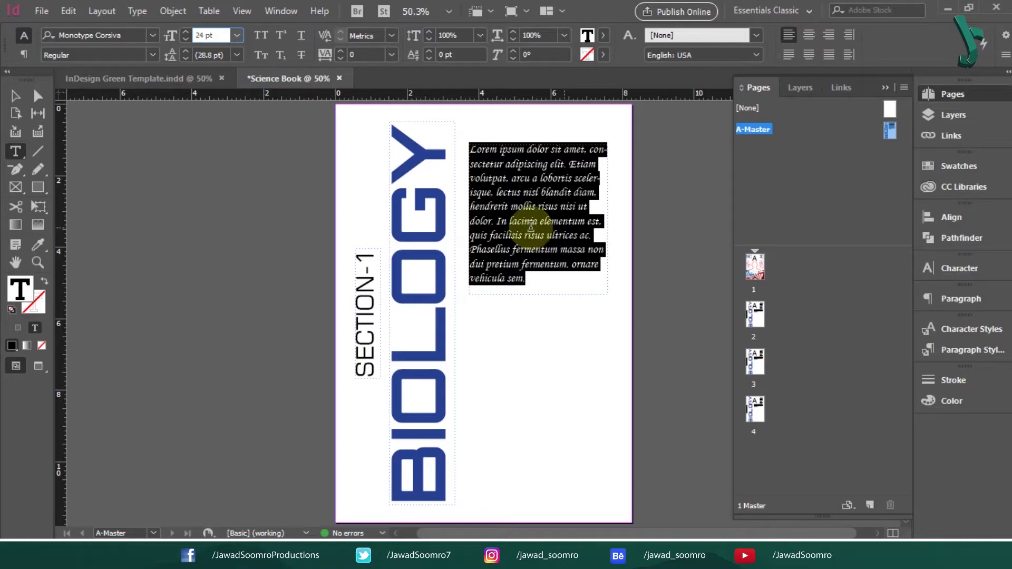
pyautogui.click(531, 226)
pyautogui.click(14, 97)
# Step: Place Heart icon.png from the Science book folder below the paragraph, drawn about 4 by 5 in, and fine-tune its size and position
pyautogui.click(560, 337)
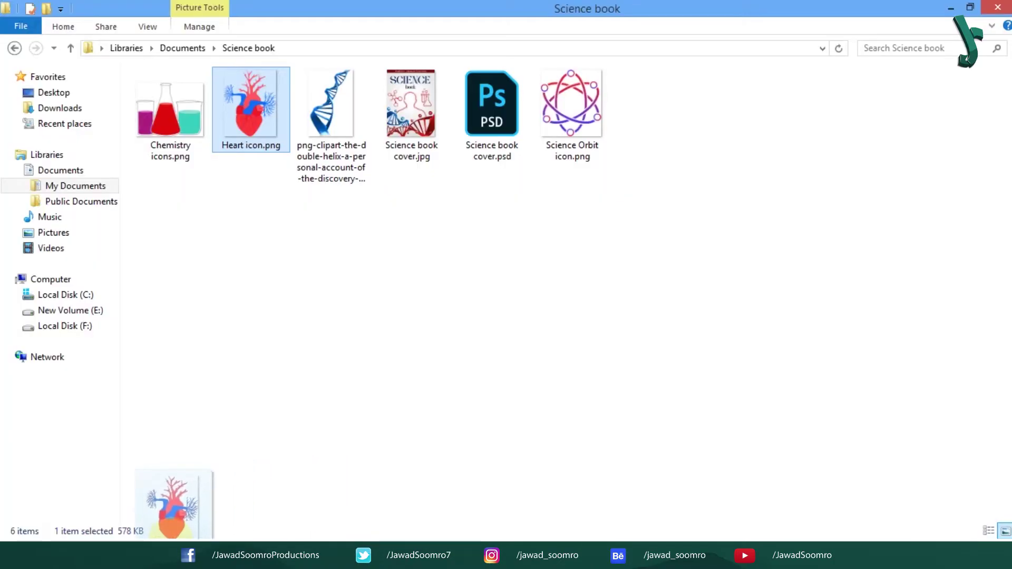
pyautogui.moveTo(172, 539); pyautogui.dragTo(541, 374)
pyautogui.moveTo(471, 306); pyautogui.dragTo(615, 488)
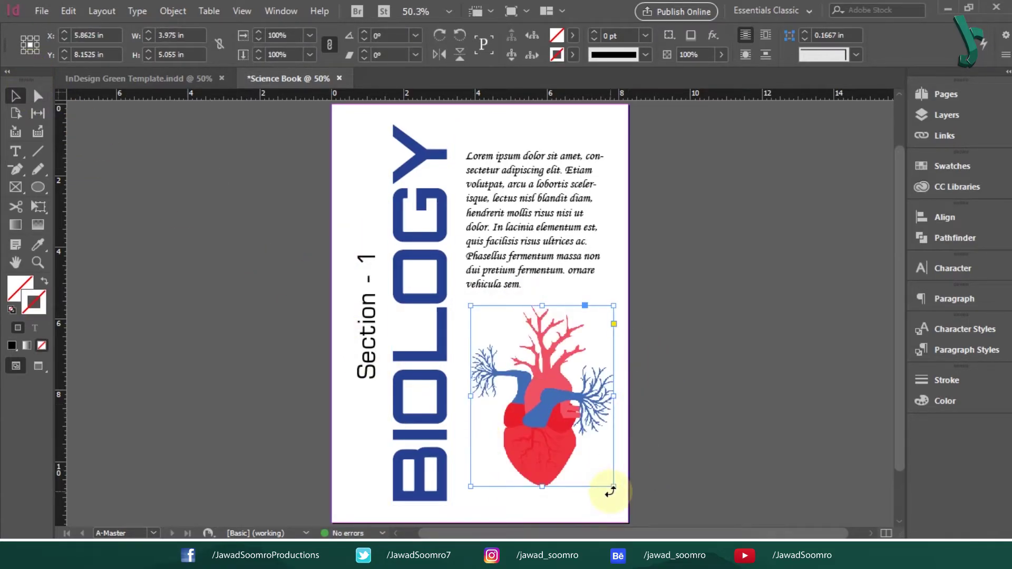
pyautogui.moveTo(612, 488); pyautogui.dragTo(604, 474)
pyautogui.moveTo(574, 397); pyautogui.dragTo(571, 414)
pyautogui.click(777, 311)
# Step: Move the paragraph slightly up and shift the section label and BIOLOGY heading together slightly toward the page's outer edge
pyautogui.moveTo(540, 237); pyautogui.dragTo(540, 231)
pyautogui.moveTo(295, 211); pyautogui.dragTo(417, 327)
pyautogui.moveTo(420, 338); pyautogui.dragTo(414, 338)
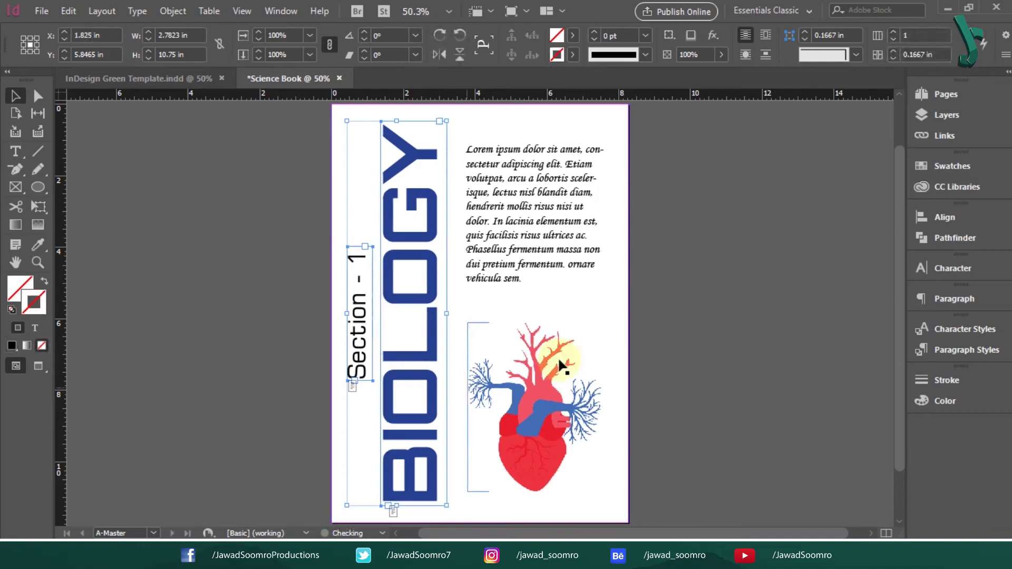
pyautogui.click(760, 280)
# Step: Duplicate the A-Master spread and open the copy for editing
pyautogui.click(947, 95)
pyautogui.doubleClick(884, 131)
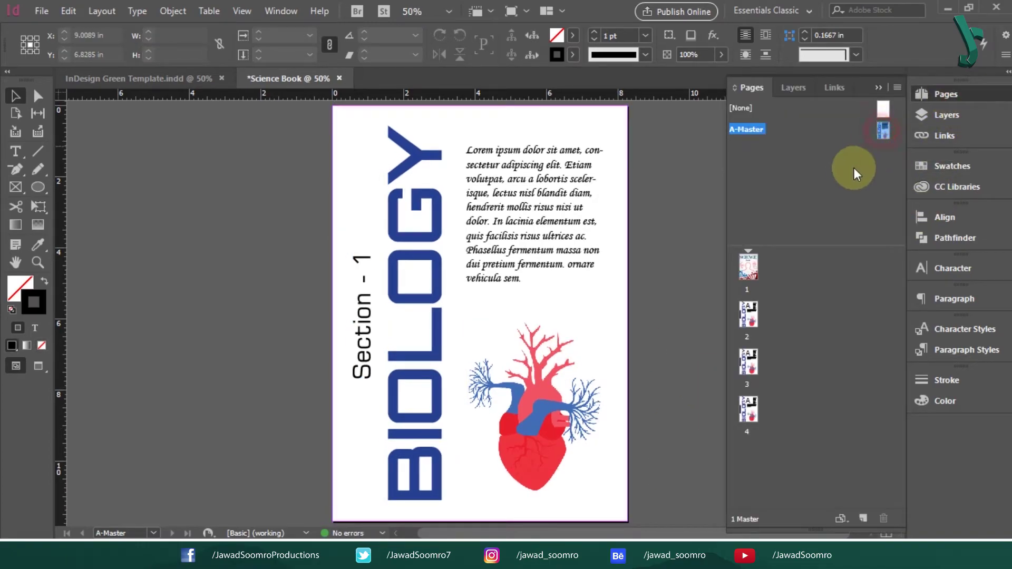
pyautogui.rightClick(886, 130)
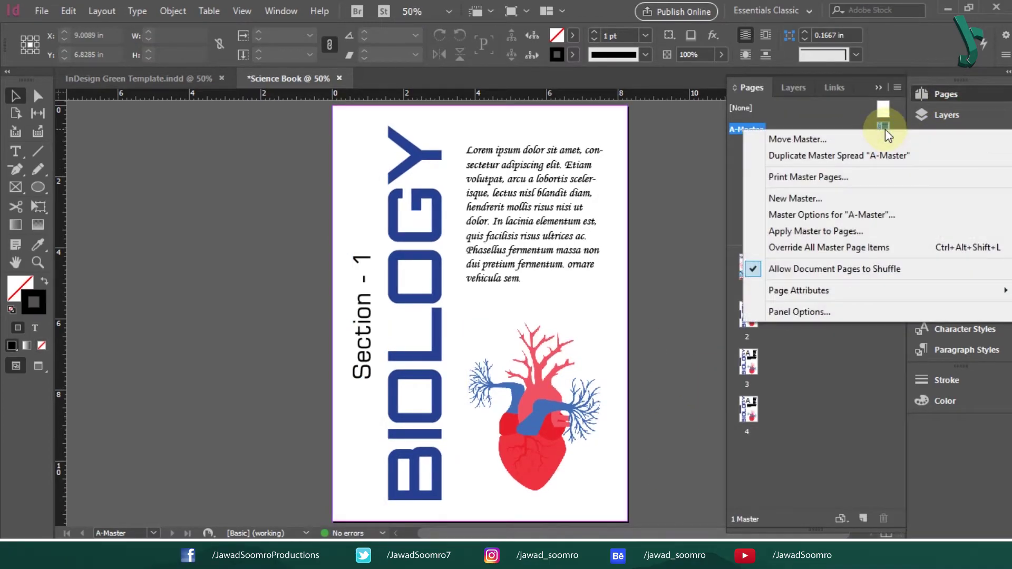
pyautogui.click(840, 156)
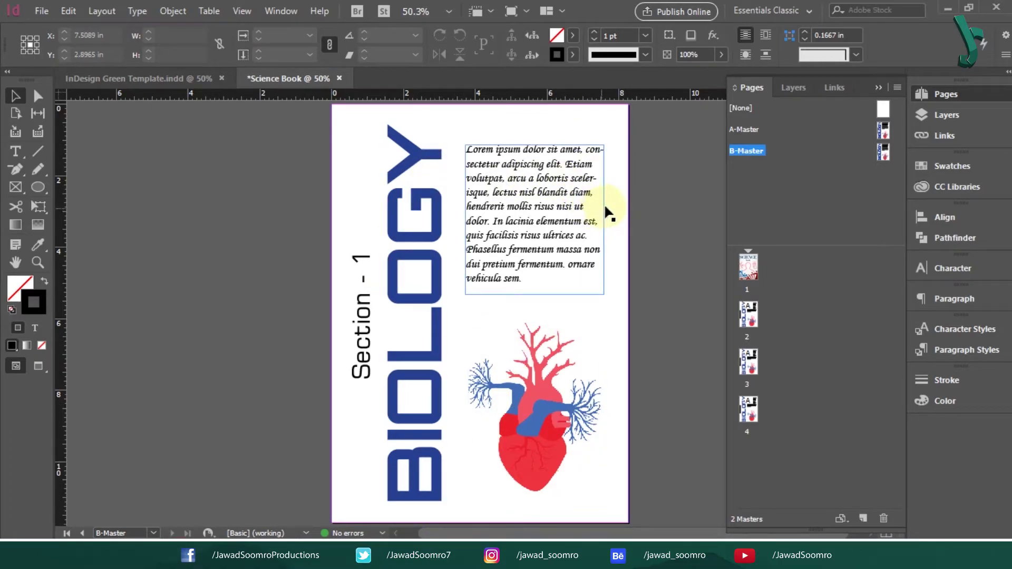
pyautogui.moveTo(883, 109); pyautogui.dragTo(889, 136)
pyautogui.doubleClick(884, 151)
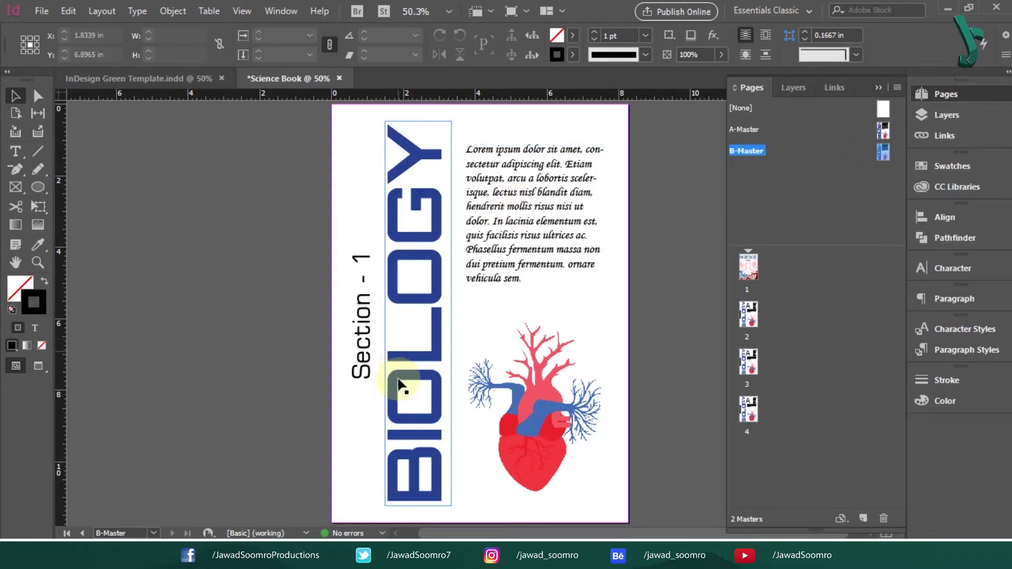
# Step: Change the section number to 2 and replace the BIOLOGY heading with CHEMISTRY on the duplicated master
pyautogui.doubleClick(369, 251)
pyautogui.doubleClick(371, 250)
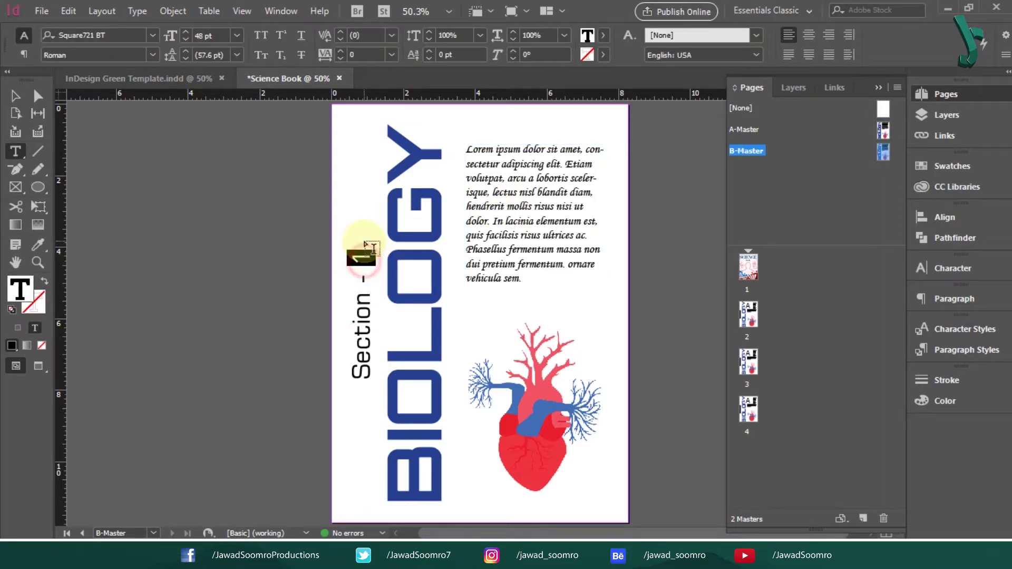
pyautogui.write('2')
pyautogui.moveTo(417, 484); pyautogui.dragTo(443, 144)
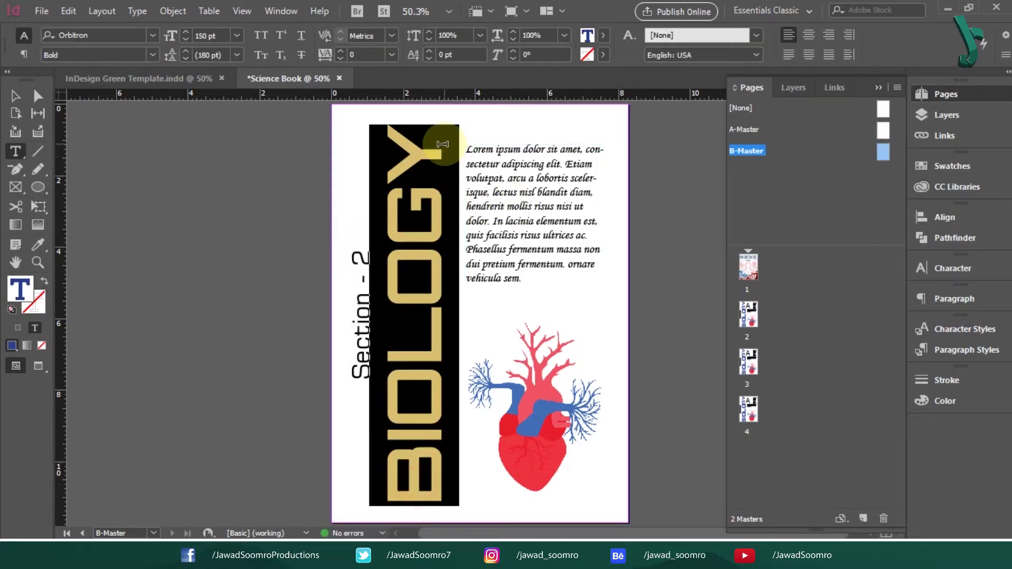
pyautogui.write('CHEMISTRY')
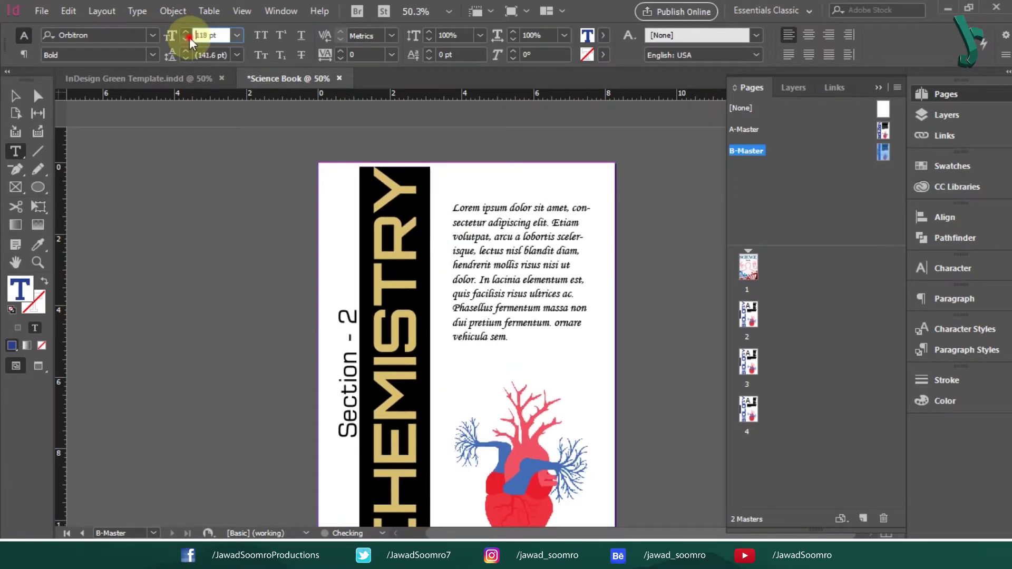
# Step: Reduce the CHEMISTRY heading to 110 pt and recolor it purple by lowering the cyan in its swatch copy
pyautogui.click(185, 39)
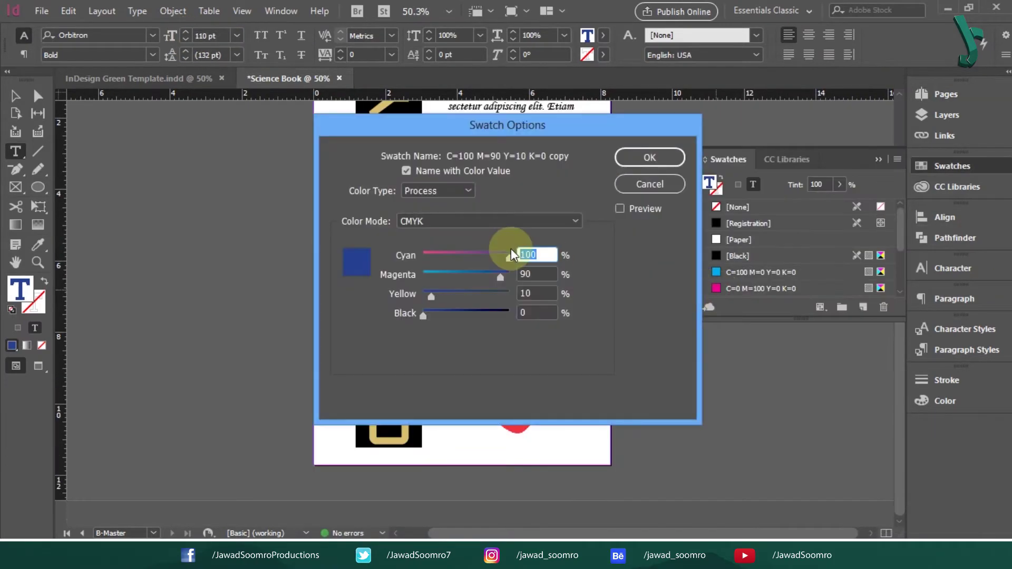
pyautogui.moveTo(509, 252); pyautogui.dragTo(479, 252)
pyautogui.click(642, 157)
pyautogui.click(879, 159)
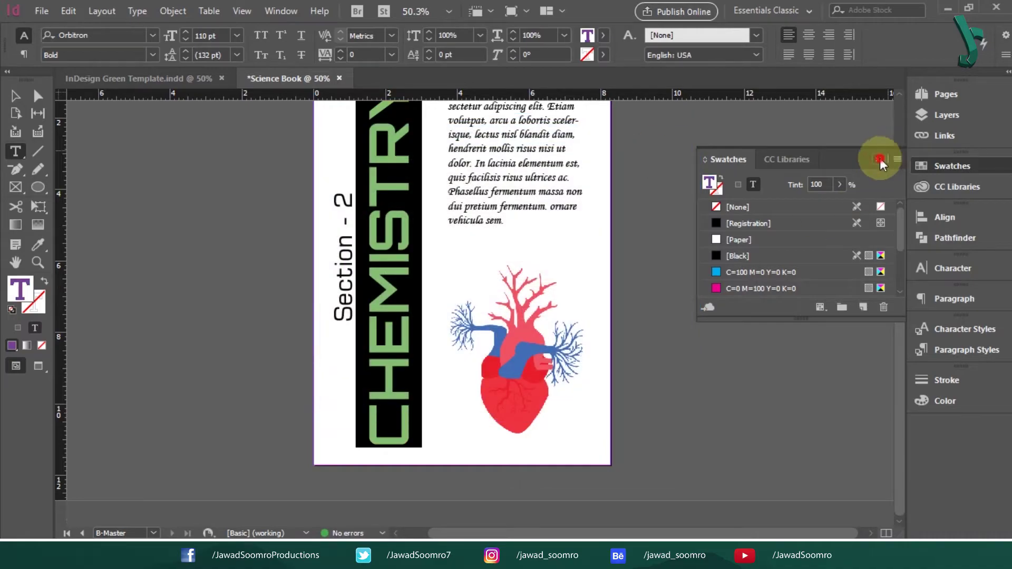
# Step: Replace the paragraph beside the CHEMISTRY heading with the placeholder text starting "Duis luctus convallis sapien vitae consectetur"
pyautogui.click(20, 98)
pyautogui.moveTo(594, 402); pyautogui.dragTo(583, 484)
pyautogui.doubleClick(494, 304)
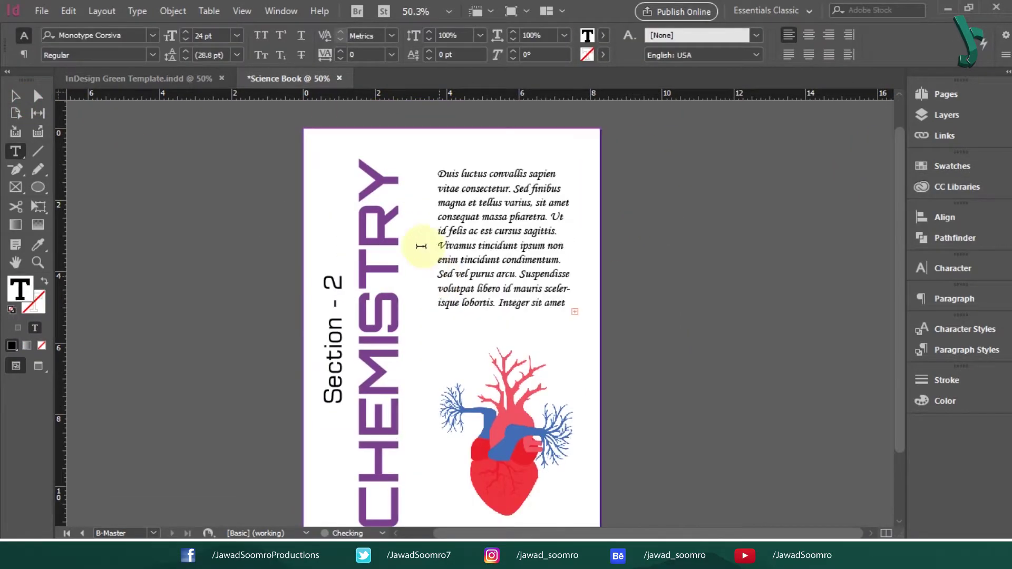
pyautogui.press('Escape')
# Step: Replace the heart picture with Chemistry icons.png below the paragraph, about 4.44 by 3.58 in
pyautogui.moveTo(506, 323); pyautogui.dragTo(550, 411)
pyautogui.press('Delete')
pyautogui.click(16, 95)
pyautogui.moveTo(429, 367); pyautogui.dragTo(550, 495)
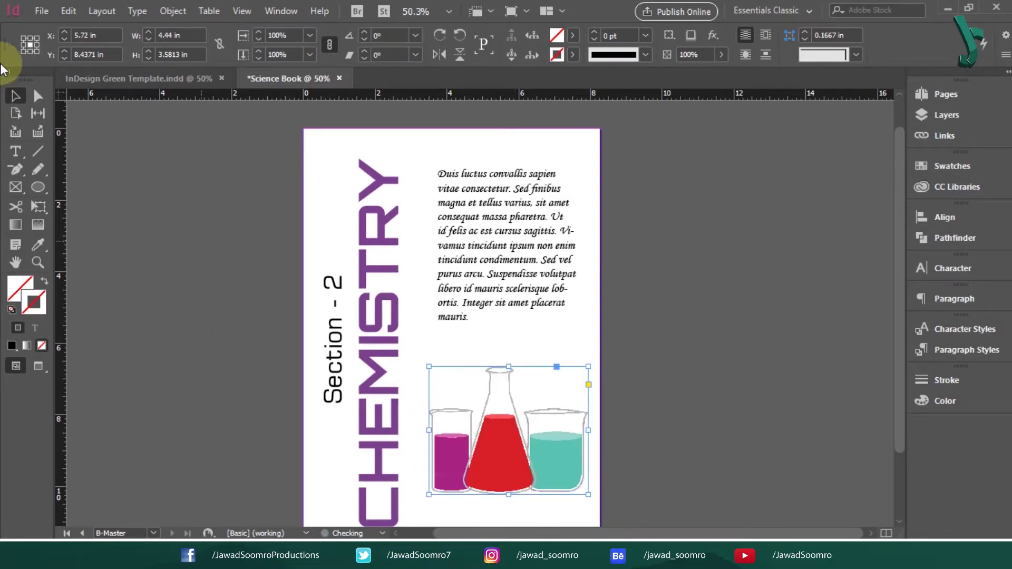
pyautogui.click(16, 96)
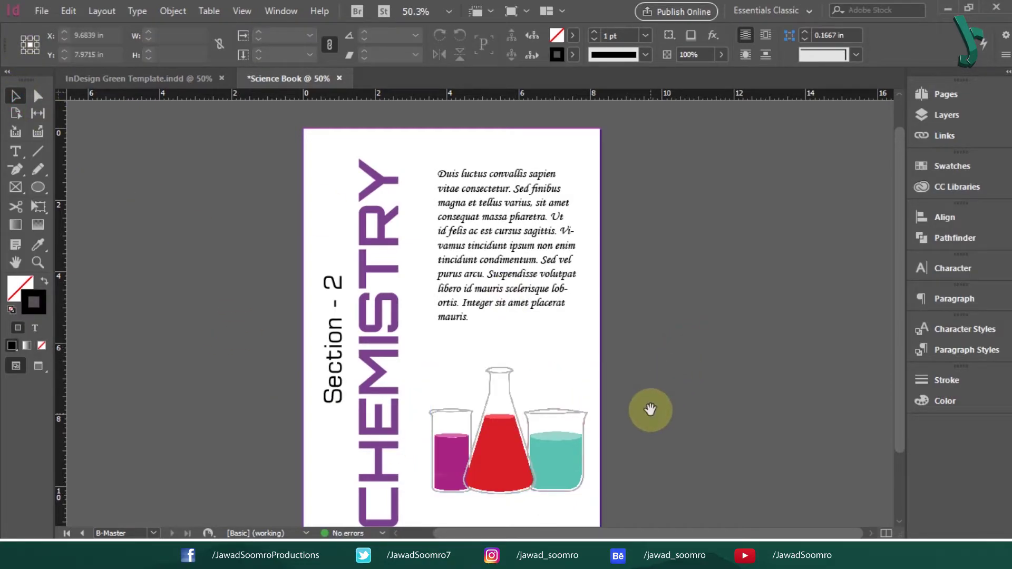
pyautogui.moveTo(651, 401); pyautogui.dragTo(650, 371)
# Step: Duplicate the B-Master spread and open the new copy for editing
pyautogui.press('F12')
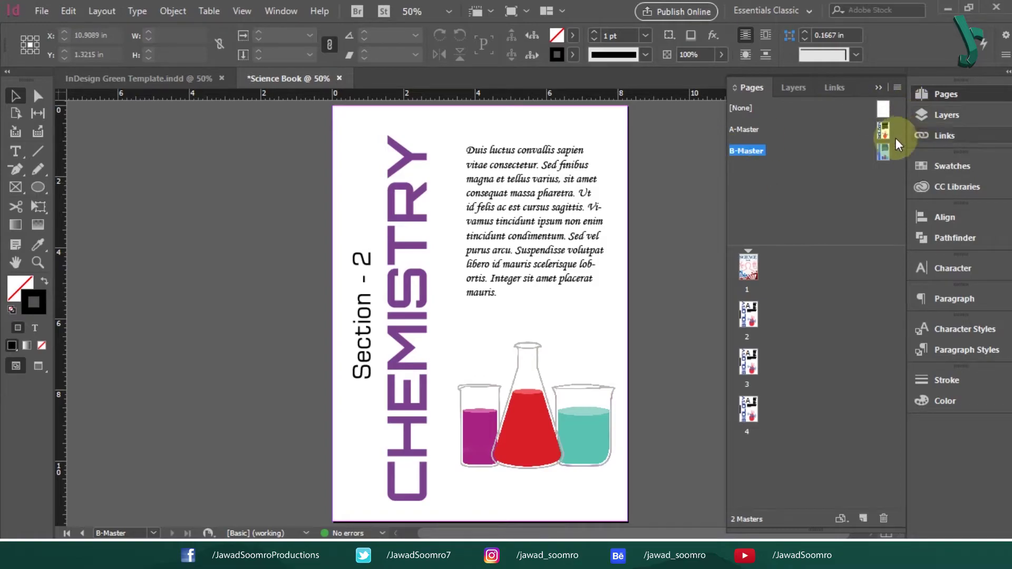
pyautogui.click(898, 87)
pyautogui.click(859, 175)
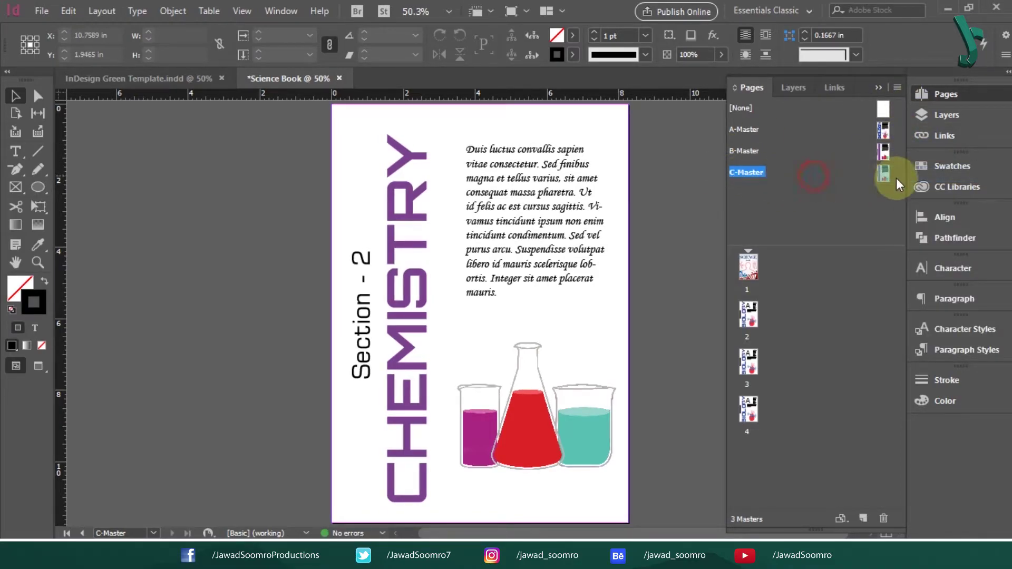
pyautogui.doubleClick(884, 169)
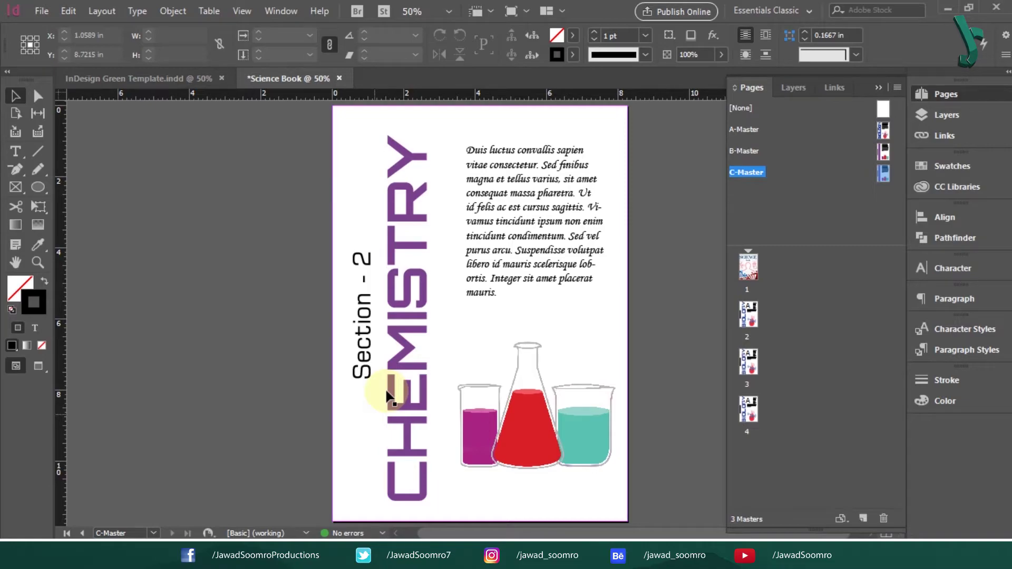
# Step: Change the section number to 3 and replace the CHEMISTRY heading with PHYSICS on the new master
pyautogui.doubleClick(361, 258)
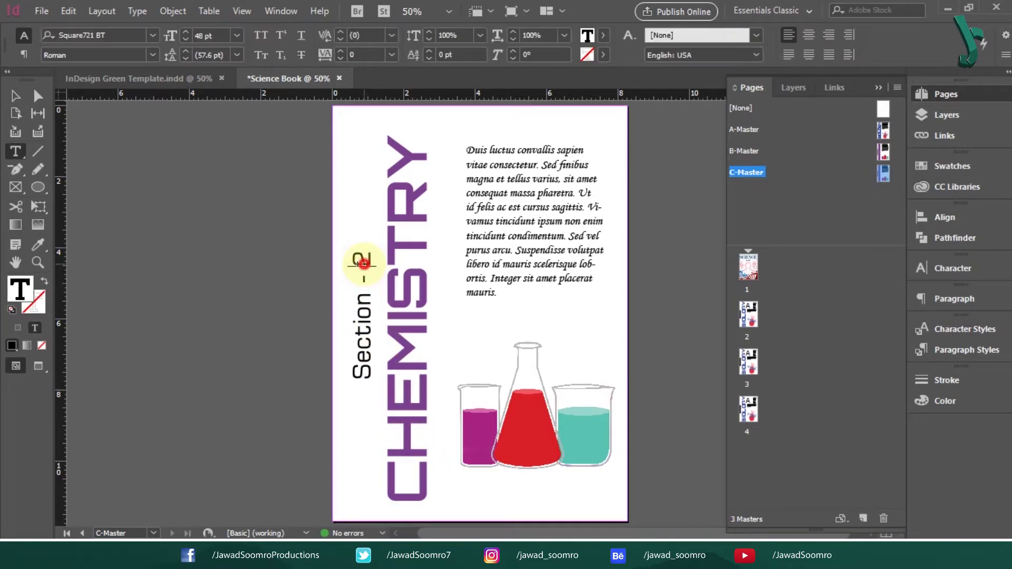
pyautogui.press('BackSpace')
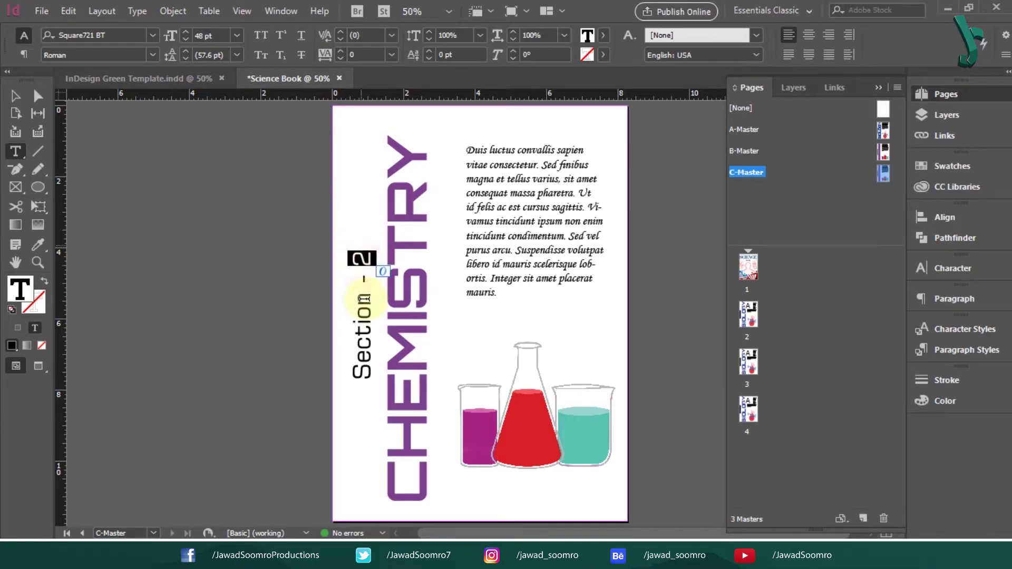
pyautogui.write('3')
pyautogui.doubleClick(398, 462)
pyautogui.write('PHYSICS')
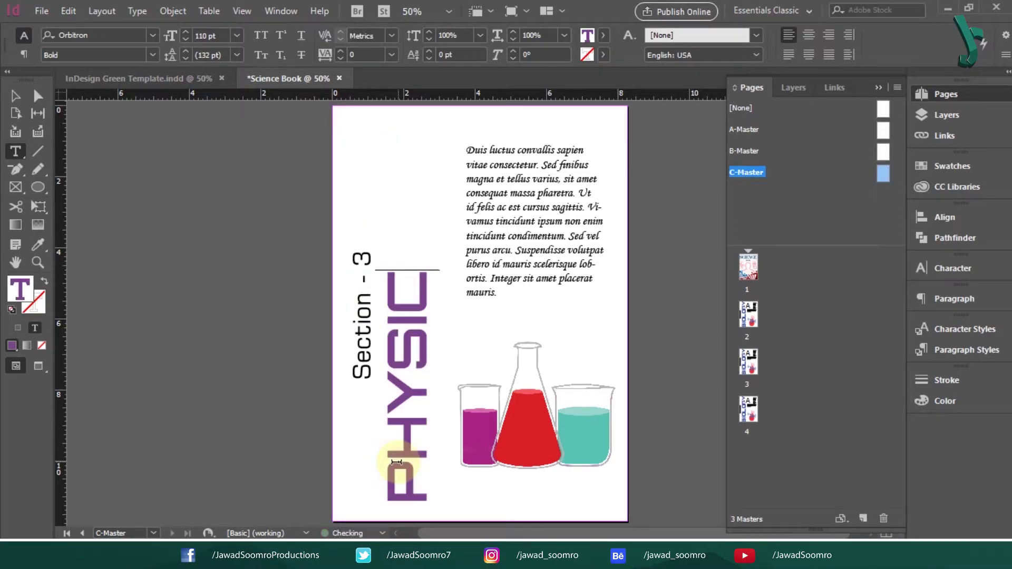
# Step: Set the PHYSICS heading to 150 pt and color it red
pyautogui.hotkey('ctrl', 'a')
pyautogui.click(212, 35)
pyautogui.write('150')
pyautogui.press('Return')
pyautogui.click(597, 296)
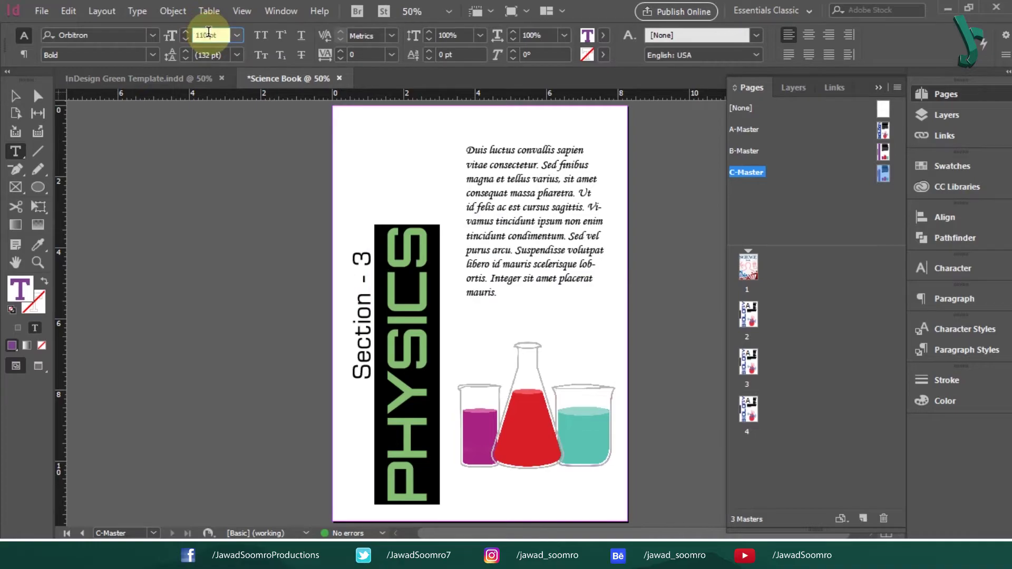
pyautogui.write('150')
pyautogui.press('Return')
pyautogui.click(603, 36)
pyautogui.click(501, 195)
pyautogui.click(17, 97)
# Step: Replace the paragraph beside the PHYSICS heading with the placeholder text starting "Morbi ut risus urna. Vestibulum pharetra vestibulum sem"
pyautogui.tripleClick(565, 235)
pyautogui.hotkey('ctrl', 'a')
pyautogui.write('Morbi ut risus urna. Vestibulum pharetra vestibulum sem, a pellentesque tortor luctus et. Phasellus dui enim, efficitur ac lorem quis, auctor imperdiet eros. Sed nisl lectus, mattis in auctor eleifend, feugiat at risus. Integer finibus sodales tortor in euismod. Aliquam vitae quam venenatis ligula fringilla eleifend.')
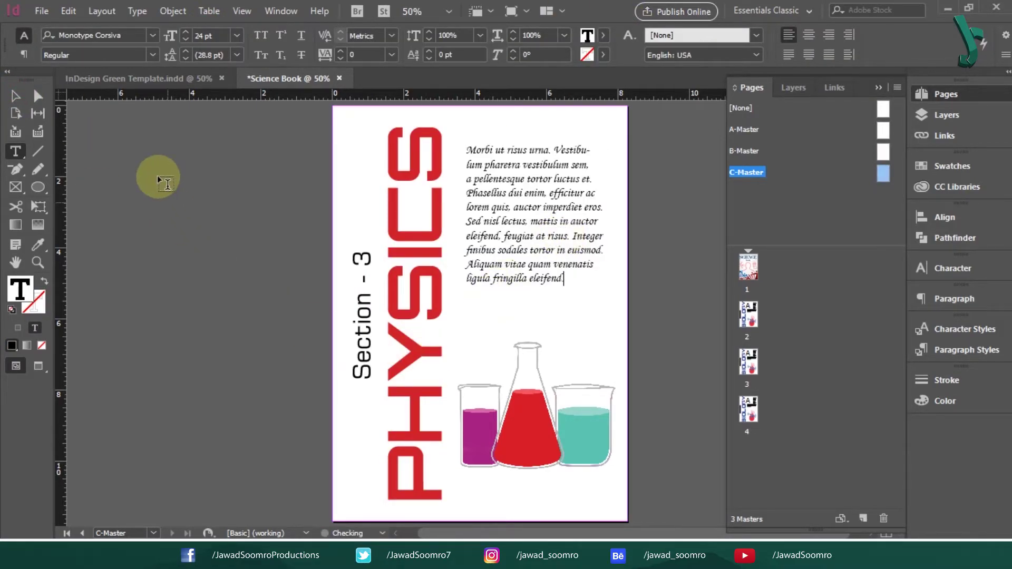
# Step: Replace the chemistry flasks picture with Science Orbit icon.png below the paragraph, about 3.83 by 4.28 in
pyautogui.click(15, 96)
pyautogui.click(515, 433)
pyautogui.press('Delete')
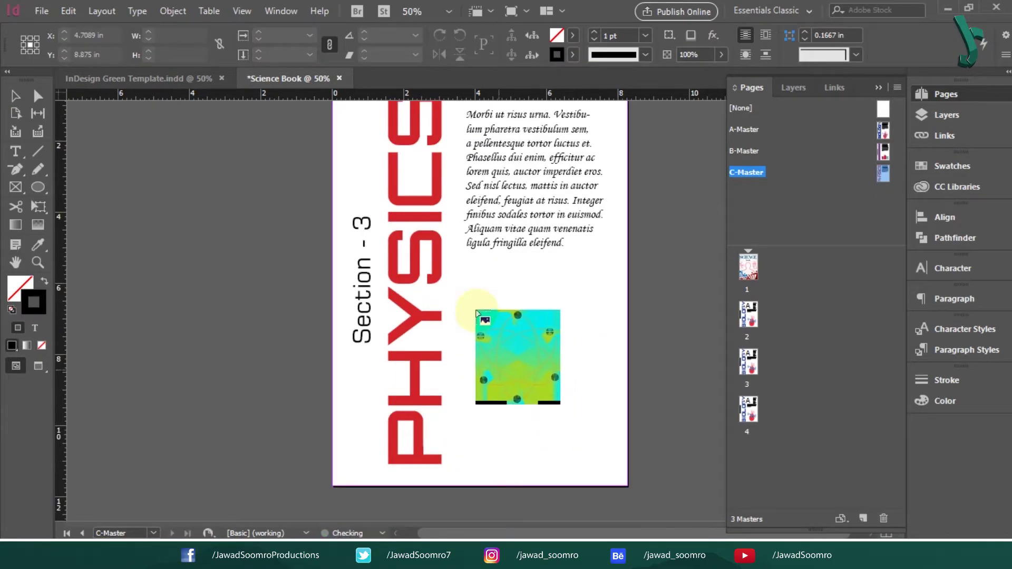
pyautogui.moveTo(465, 298); pyautogui.dragTo(599, 454)
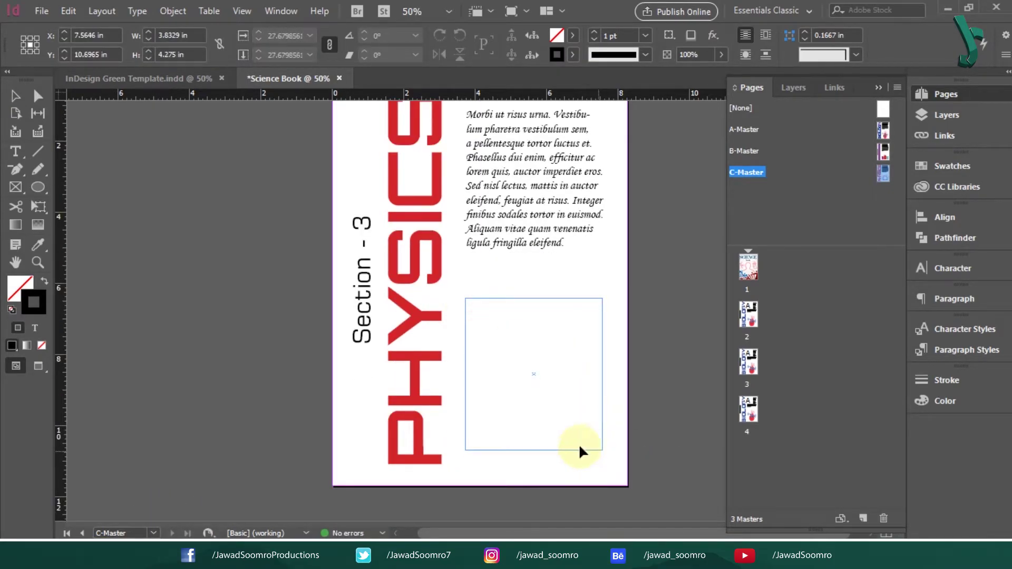
pyautogui.click(13, 96)
# Step: Adjust the vertical position of the atom orbit picture below the PHYSICS paragraph
pyautogui.moveTo(587, 363); pyautogui.dragTo(589, 347)
pyautogui.click(685, 363)
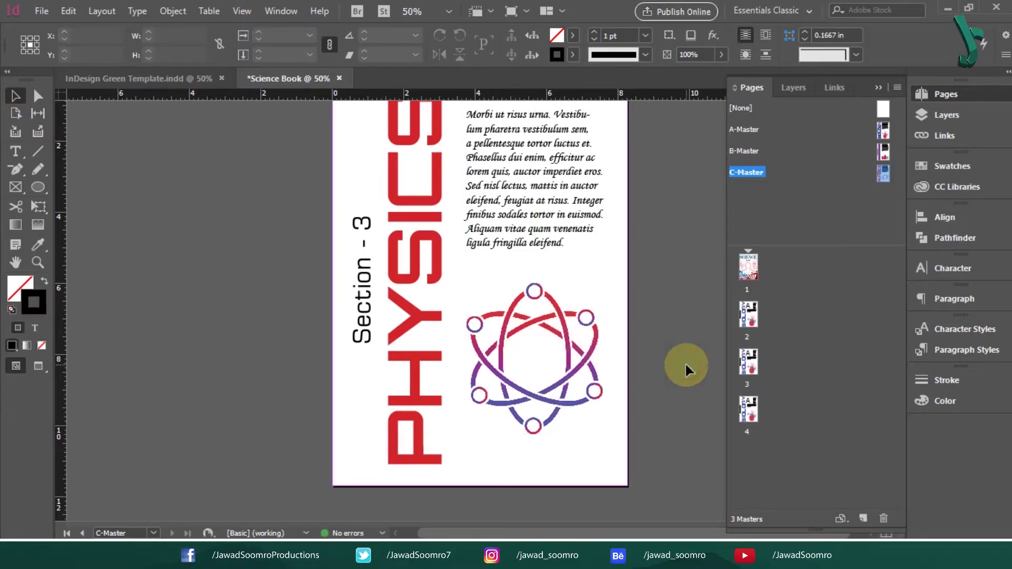
pyautogui.moveTo(641, 275); pyautogui.dragTo(633, 322)
pyautogui.moveTo(572, 416); pyautogui.dragTo(573, 443)
pyautogui.click(654, 300)
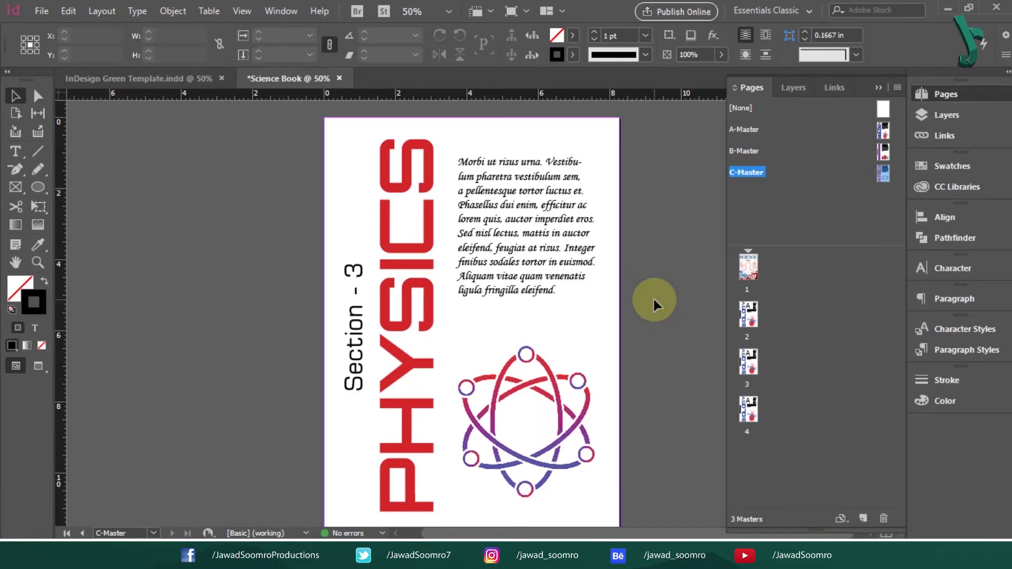
pyautogui.click(586, 452)
pyautogui.click(579, 327)
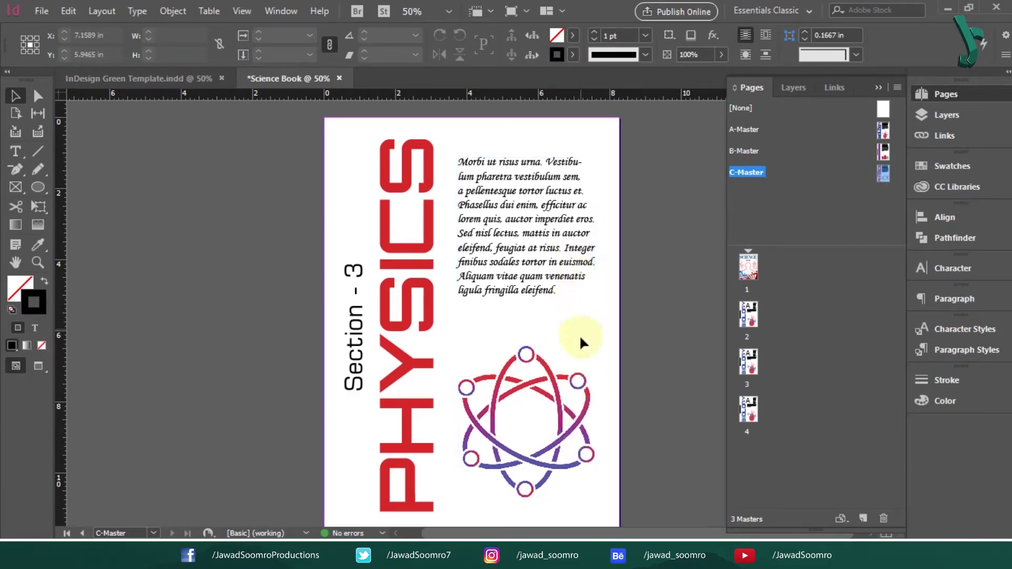
# Step: Open page 1 of the book and review the pages from the cover to page 2
pyautogui.doubleClick(755, 257)
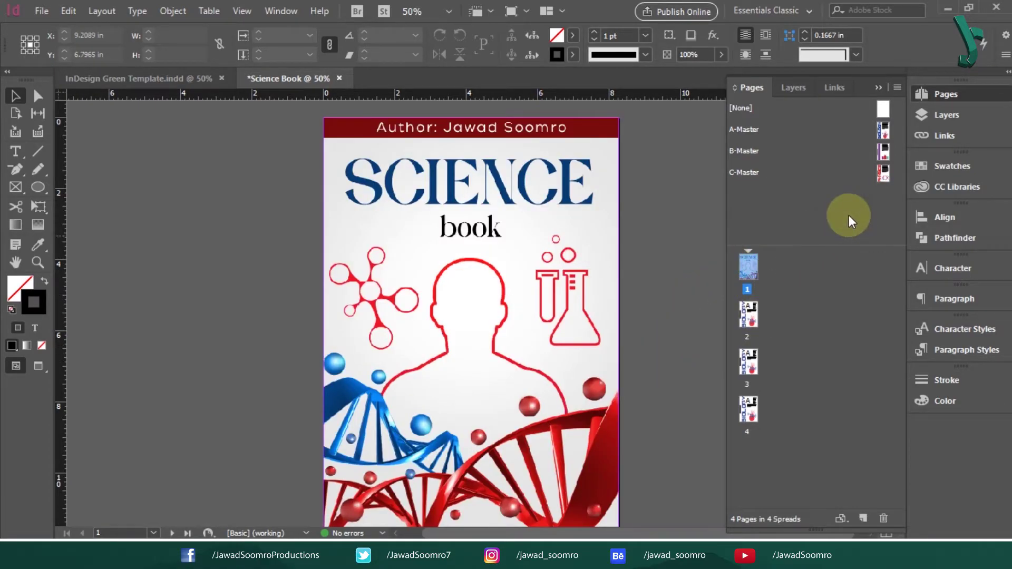
pyautogui.click(881, 88)
pyautogui.moveTo(902, 160); pyautogui.dragTo(861, 264)
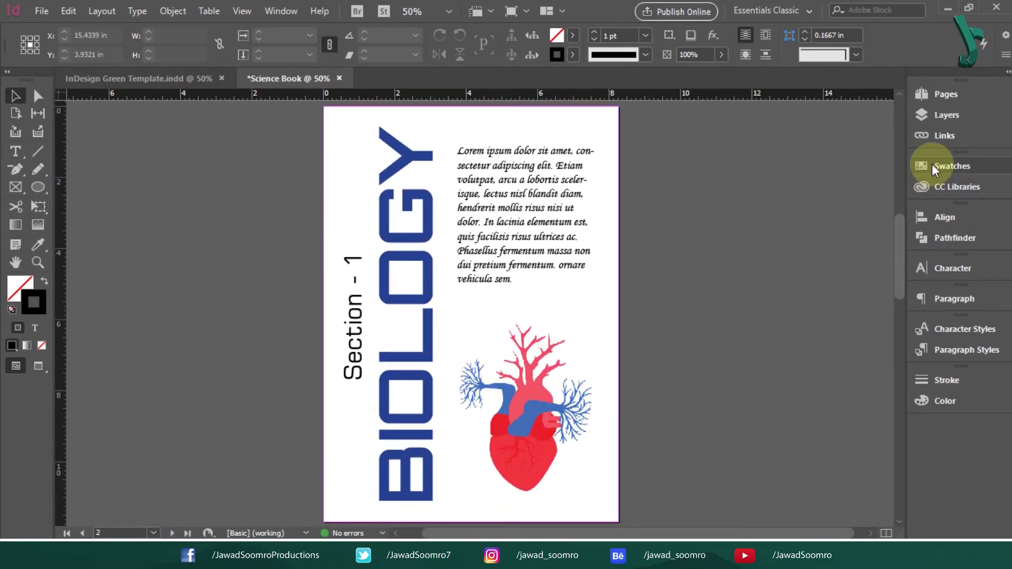
# Step: Clear the masters from pages 2, 3 and 4 by assigning [None] to them
pyautogui.click(944, 95)
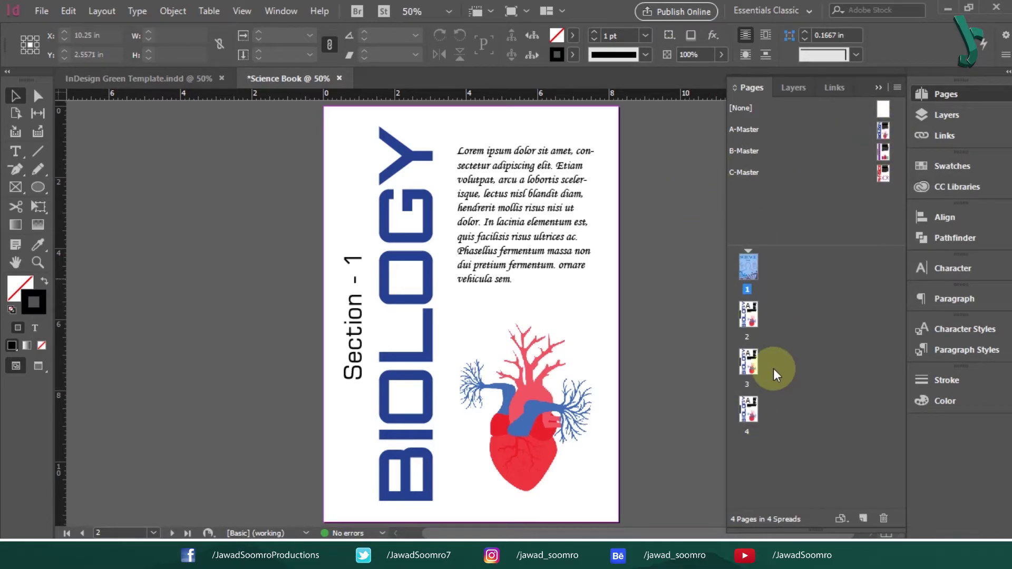
pyautogui.moveTo(883, 109); pyautogui.dragTo(749, 369)
pyautogui.moveTo(854, 124); pyautogui.dragTo(751, 412)
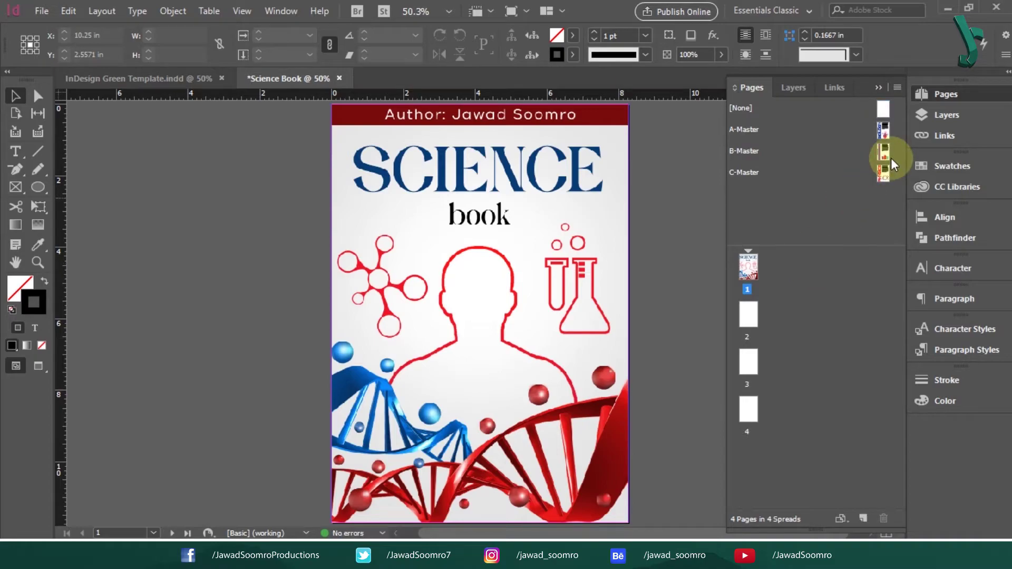
# Step: Assign A-Master to page 2, B-Master to page 3 and C-Master to page 4
pyautogui.moveTo(883, 131); pyautogui.dragTo(748, 333)
pyautogui.moveTo(883, 152); pyautogui.dragTo(751, 369)
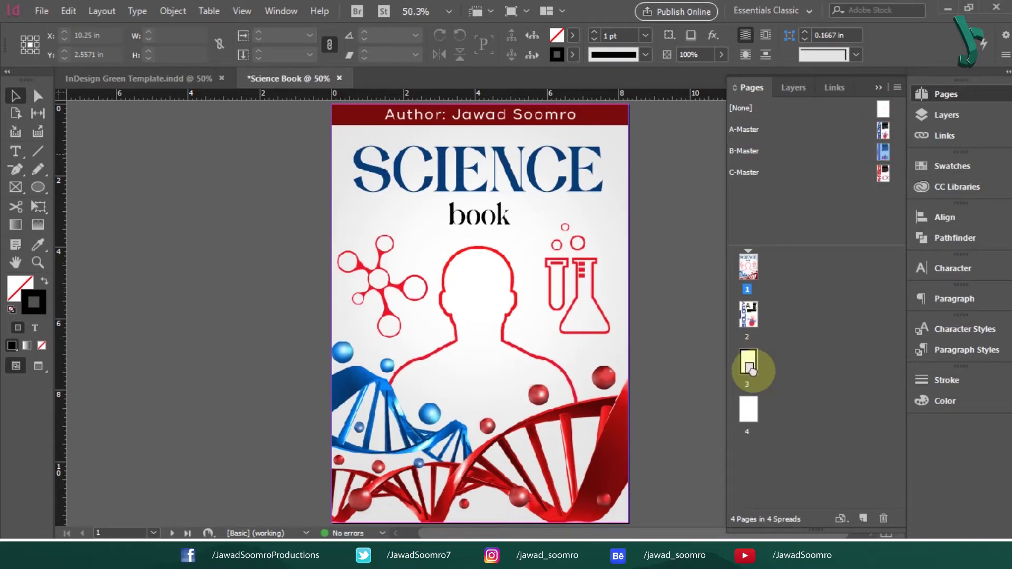
pyautogui.moveTo(878, 181); pyautogui.dragTo(751, 409)
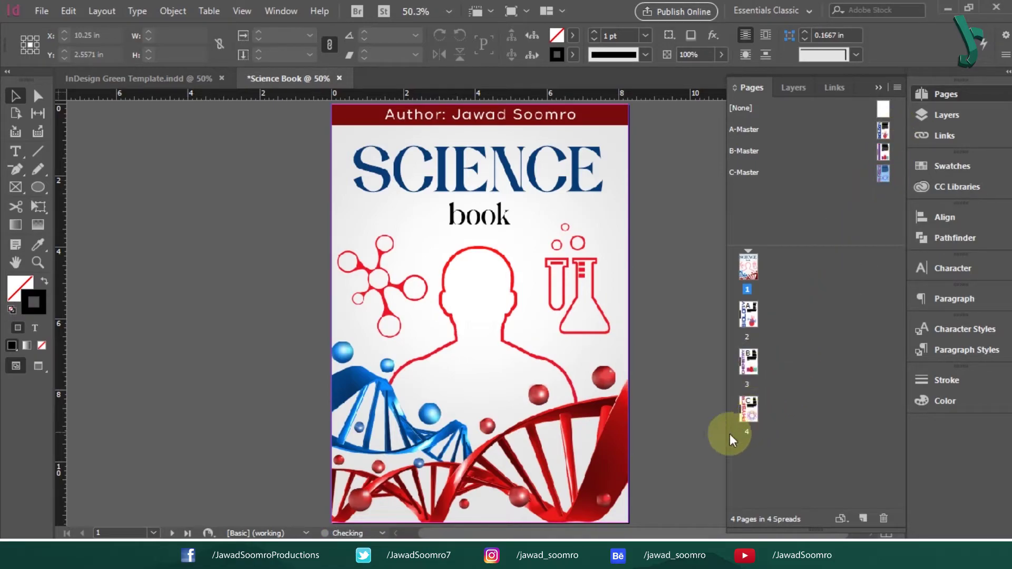
# Step: Review the Biology, Chemistry and Physics section pages 2 to 4 with their masters applied
pyautogui.moveTo(900, 134); pyautogui.dragTo(894, 436)
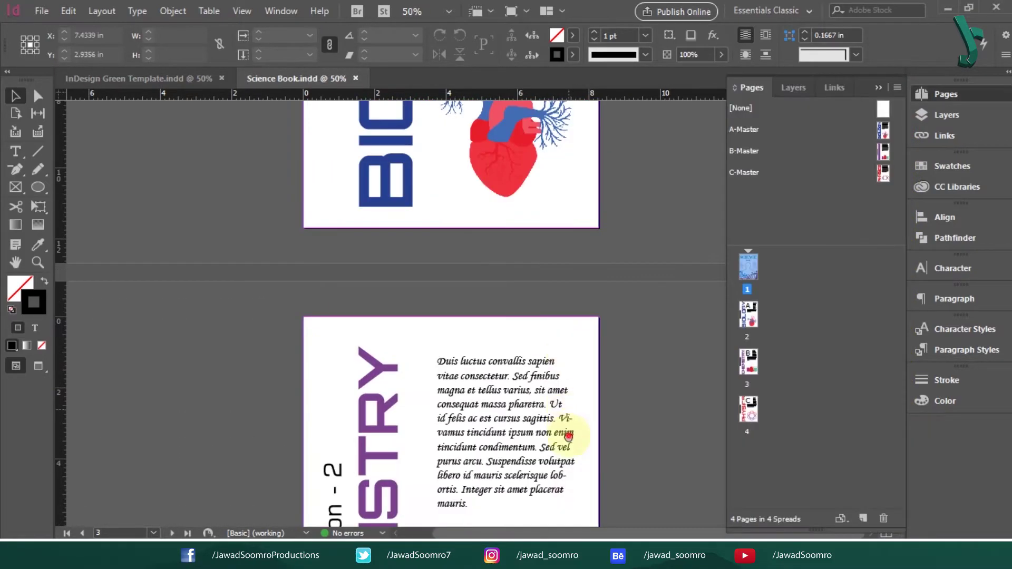
pyautogui.scroll(-10, 564, 429)
pyautogui.scroll(-5, 487, 483)
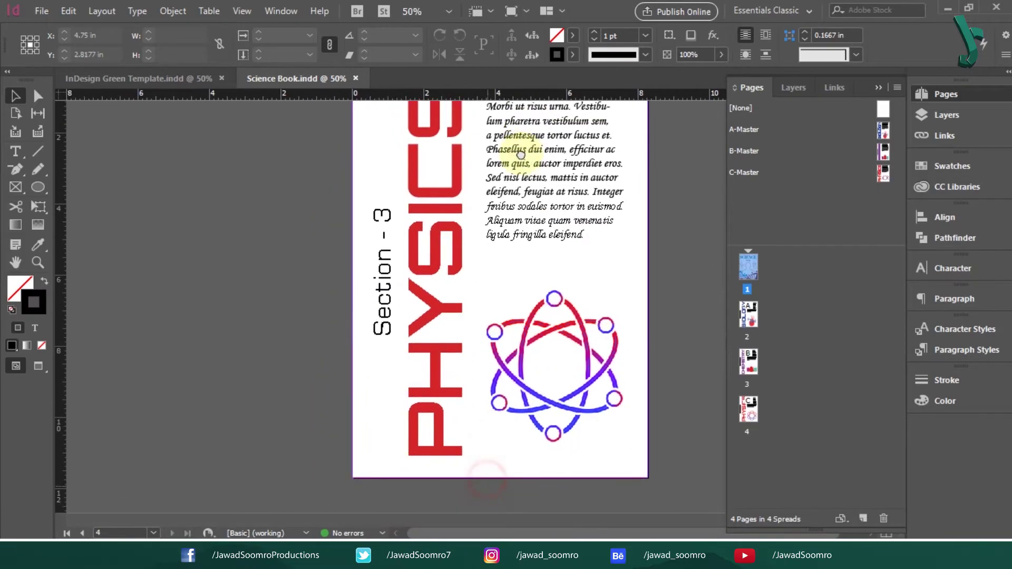
pyautogui.scroll(8, 516, 488)
pyautogui.moveTo(516, 488); pyautogui.dragTo(516, 493)
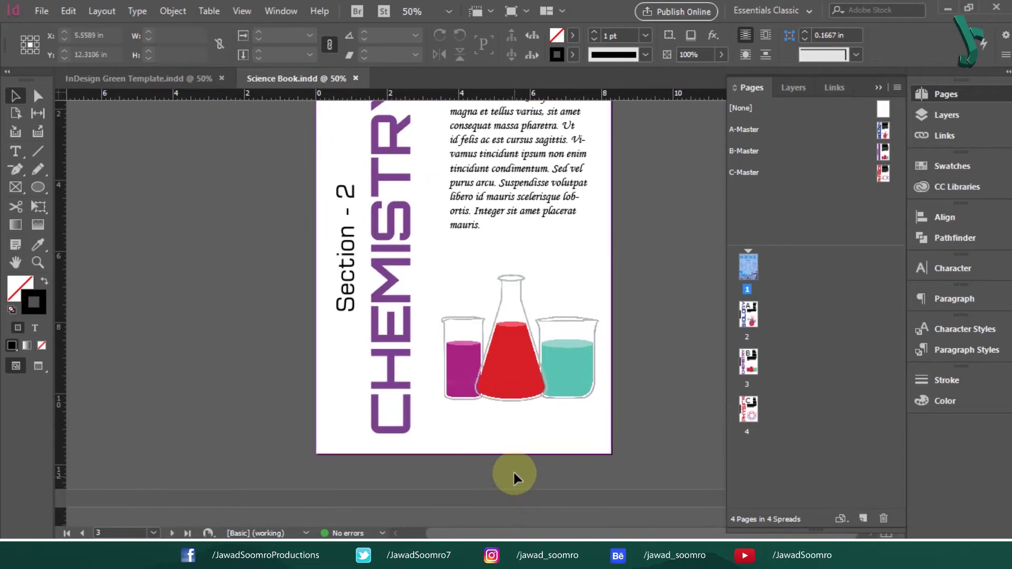
pyautogui.hotkey('ctrl', '-')
pyautogui.hotkey('ctrl', '-')
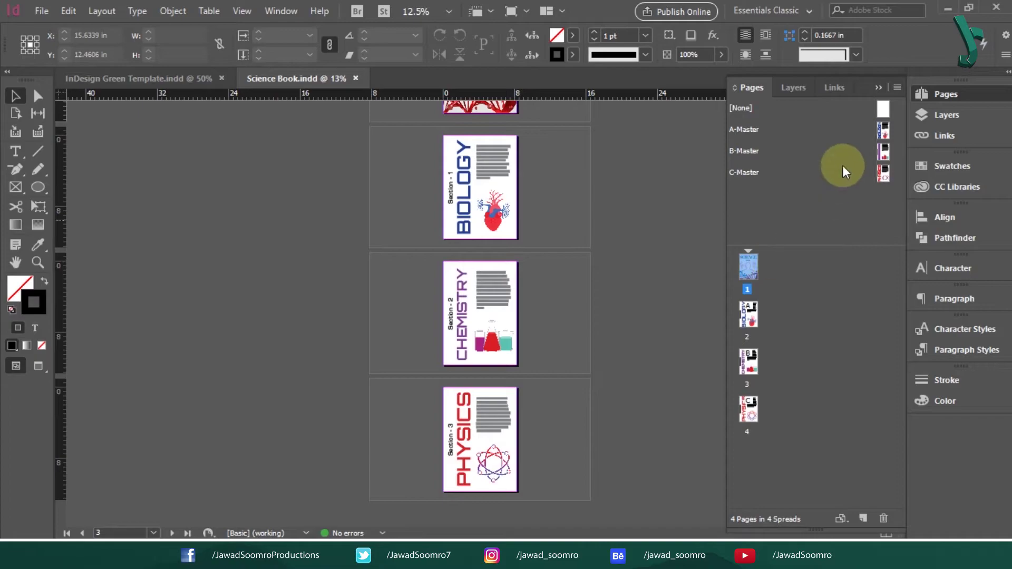
# Step: Assign C-Master to page 3 and B-Master to page 4, and open page 4
pyautogui.moveTo(890, 184); pyautogui.dragTo(746, 363)
pyautogui.moveTo(889, 160); pyautogui.dragTo(745, 411)
pyautogui.doubleClick(751, 415)
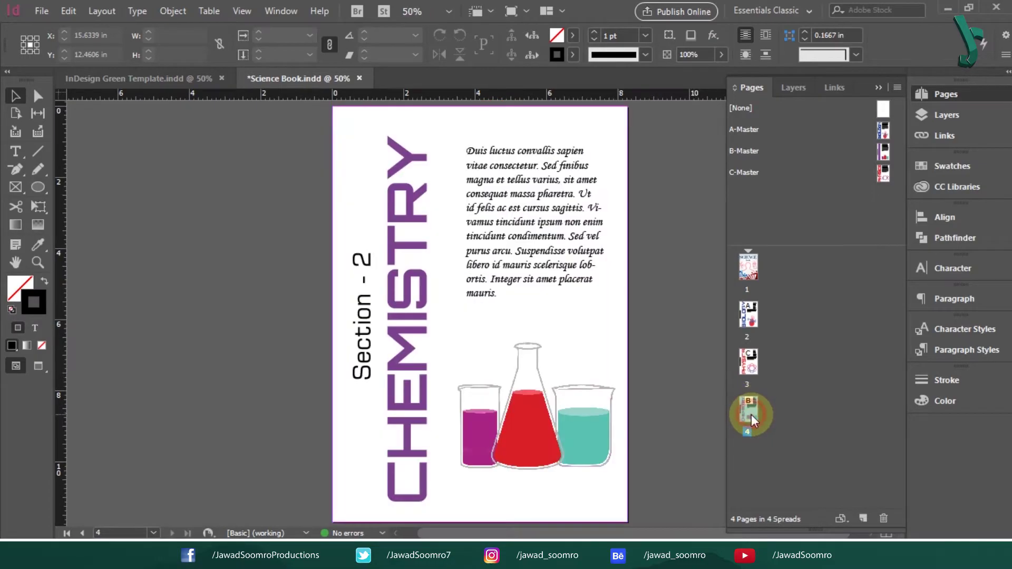
# Step: Change the section label beside the PHYSICS heading on C-Master to Section - 2
pyautogui.doubleClick(883, 174)
pyautogui.press('t')
pyautogui.doubleClick(420, 287)
pyautogui.write('2')
pyautogui.press('Escape')
pyautogui.click(622, 237)
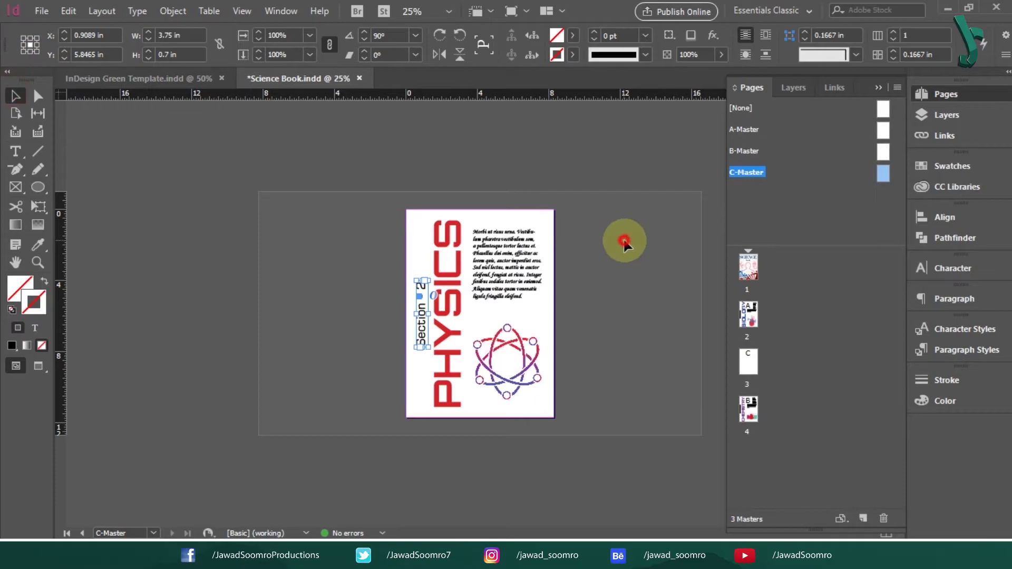
# Step: Check page 3 and its neighbouring section pages, and save the document
pyautogui.doubleClick(748, 363)
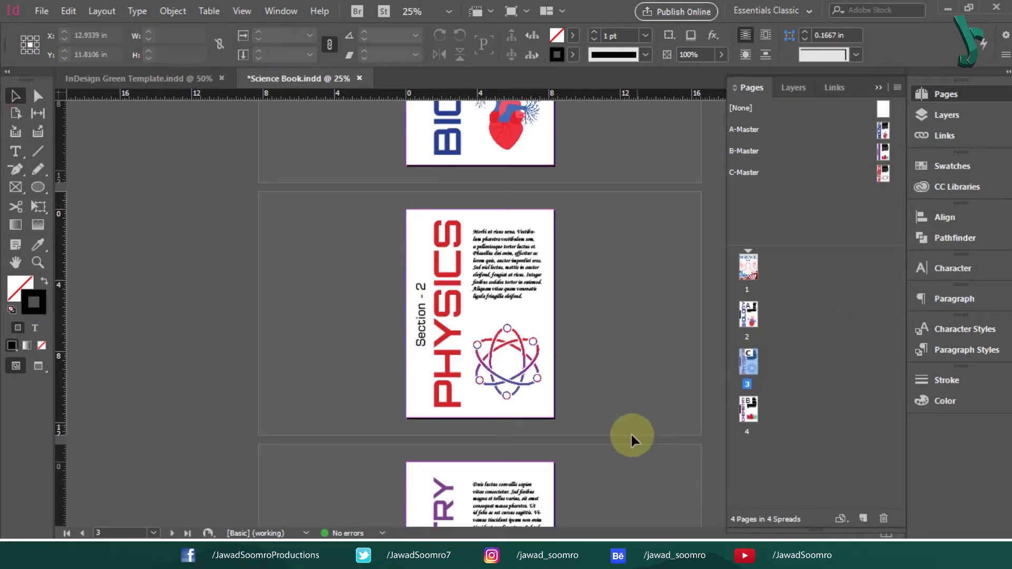
pyautogui.scroll(-3, 606, 365)
pyautogui.scroll(10, 606, 283)
pyautogui.hotkey('ctrl', 's')
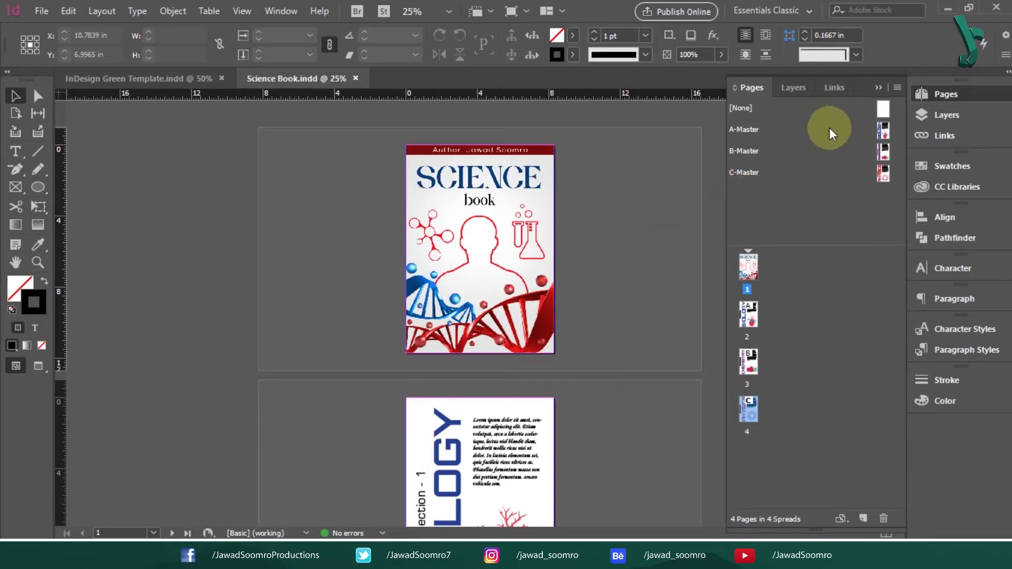
# Step: Remove the section masters from pages 2 to 4 again by applying [None]
pyautogui.moveTo(883, 109); pyautogui.dragTo(750, 363)
pyautogui.moveTo(884, 113); pyautogui.dragTo(748, 409)
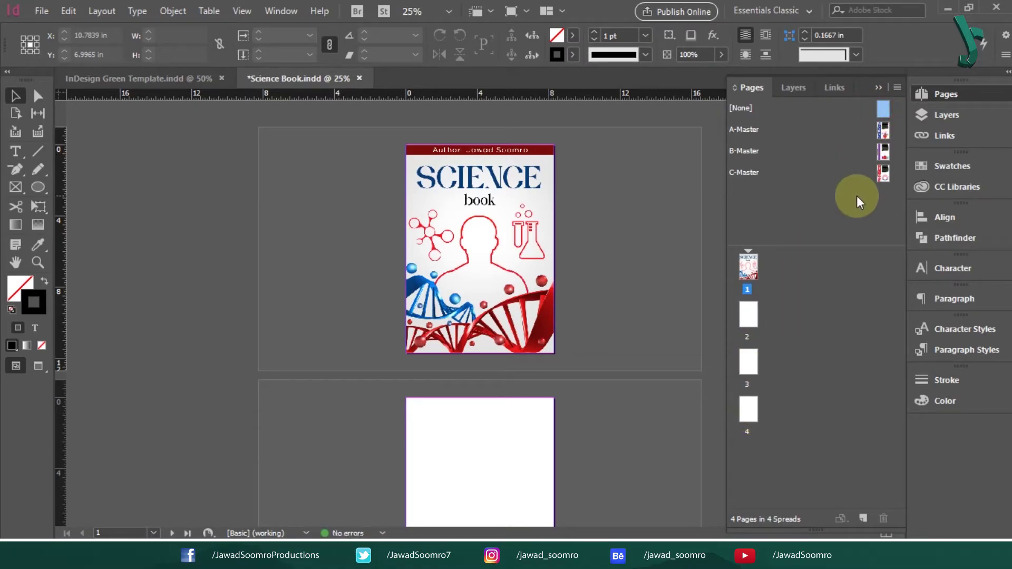
pyautogui.click(854, 159)
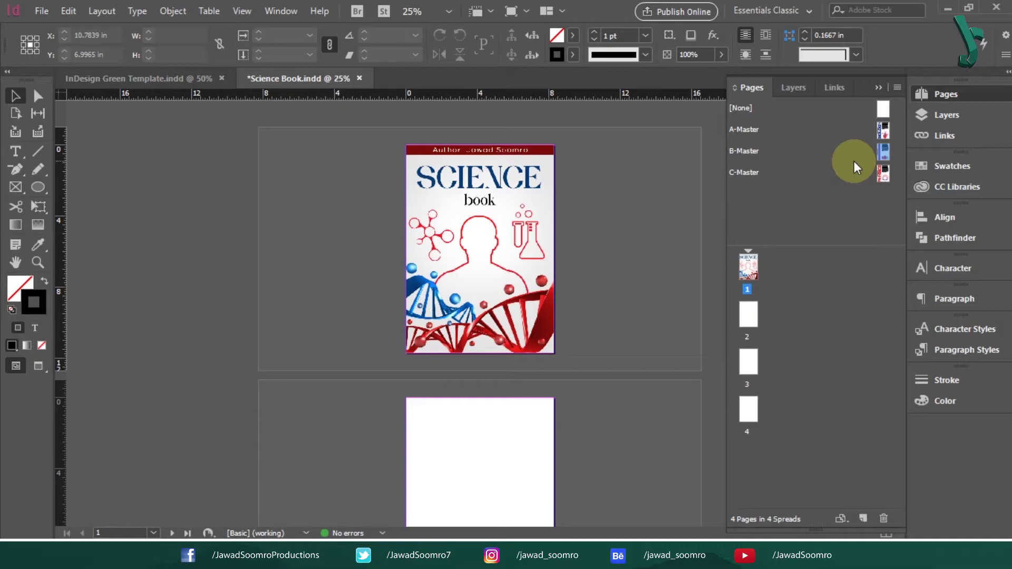
# Step: Copy all Biology objects from A-Master and paste them in place on page 2
pyautogui.doubleClick(884, 132)
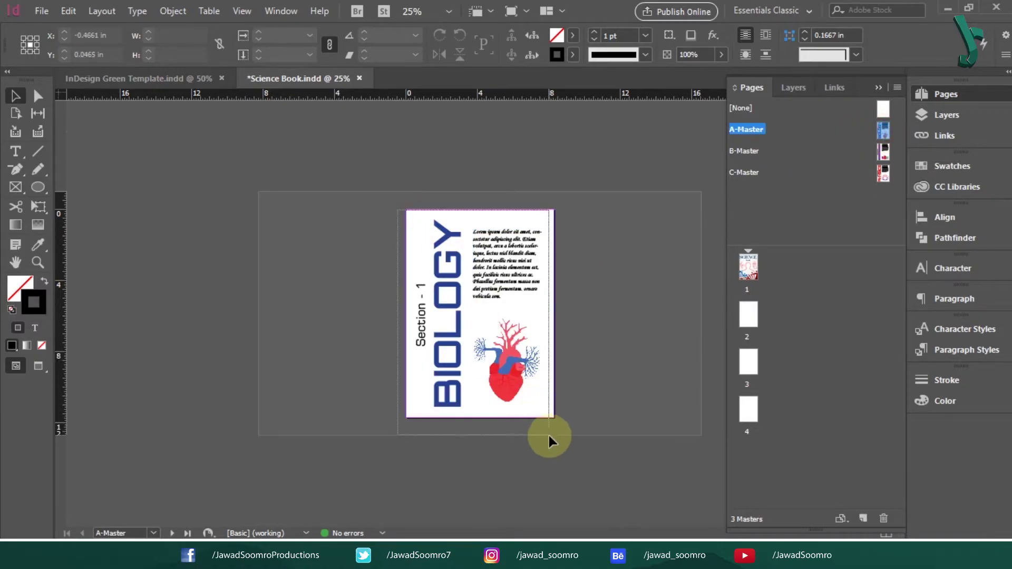
pyautogui.hotkey('ctrl', 'a')
pyautogui.doubleClick(746, 322)
pyautogui.hotkey('ctrl', 'alt', 'shift', 'v')
pyautogui.click(609, 331)
# Step: Copy all Chemistry objects from B-Master and paste them in place on page 3
pyautogui.doubleClick(883, 151)
pyautogui.hotkey('ctrl', 'a')
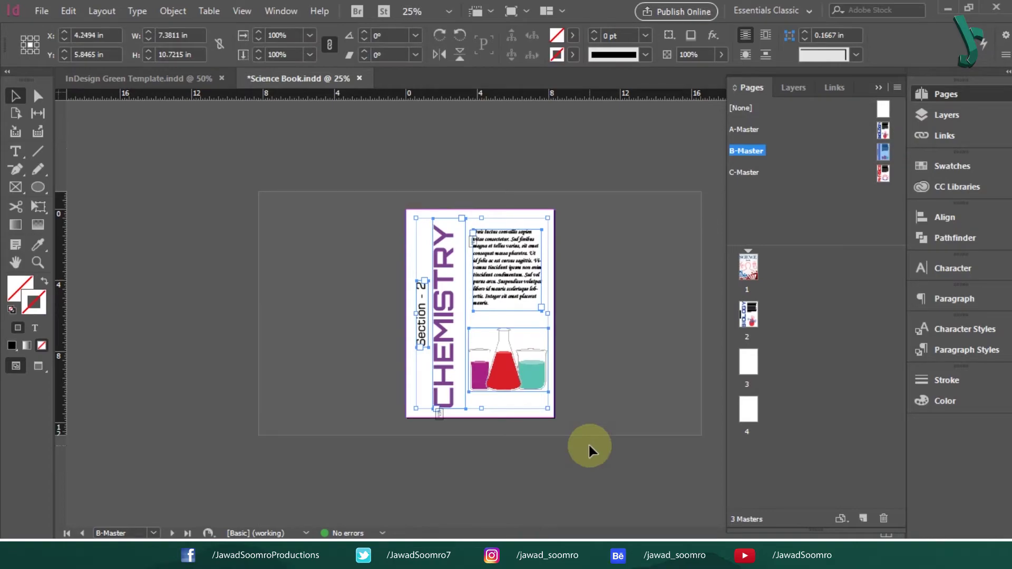
pyautogui.doubleClick(749, 358)
pyautogui.hotkey('ctrl', 'alt', 'shift', 'v')
pyautogui.click(587, 292)
# Step: Copy all Physics objects from C-Master and paste them in place on page 4
pyautogui.doubleClick(884, 172)
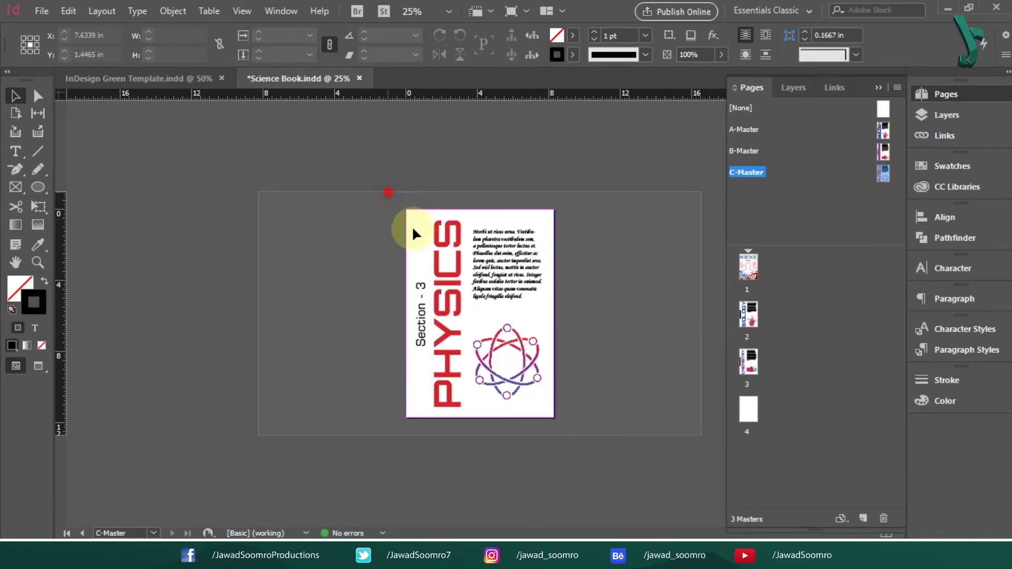
pyautogui.hotkey('ctrl', 'a')
pyautogui.doubleClick(749, 409)
pyautogui.hotkey('ctrl', 'alt', 'shift', 'v')
pyautogui.click(582, 267)
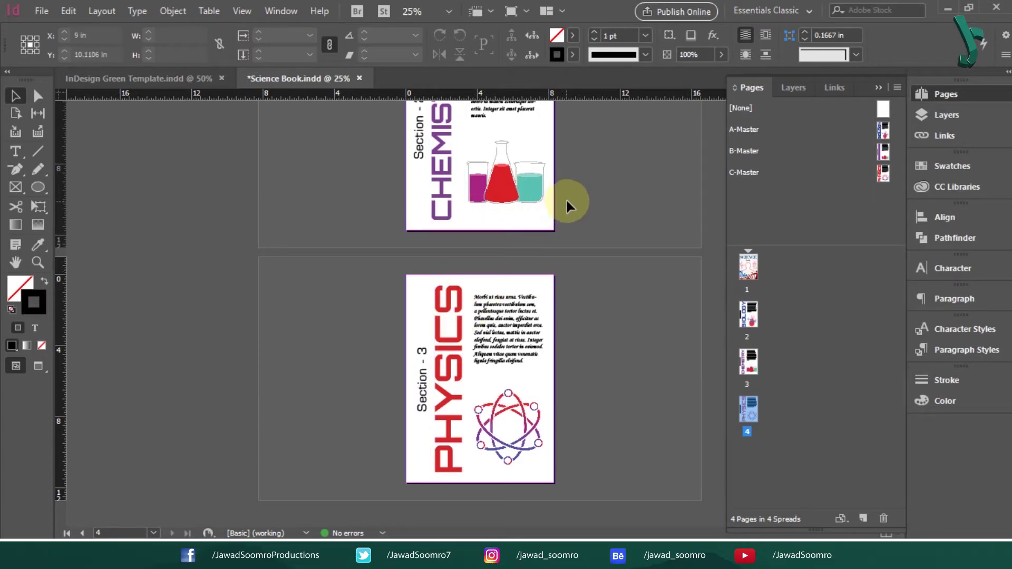
# Step: Compare the X and Y positions of the BIOLOGY heading on page 2 and the CHEMISTRY heading on page 3
pyautogui.scroll(10, 615, 271)
pyautogui.click(439, 248)
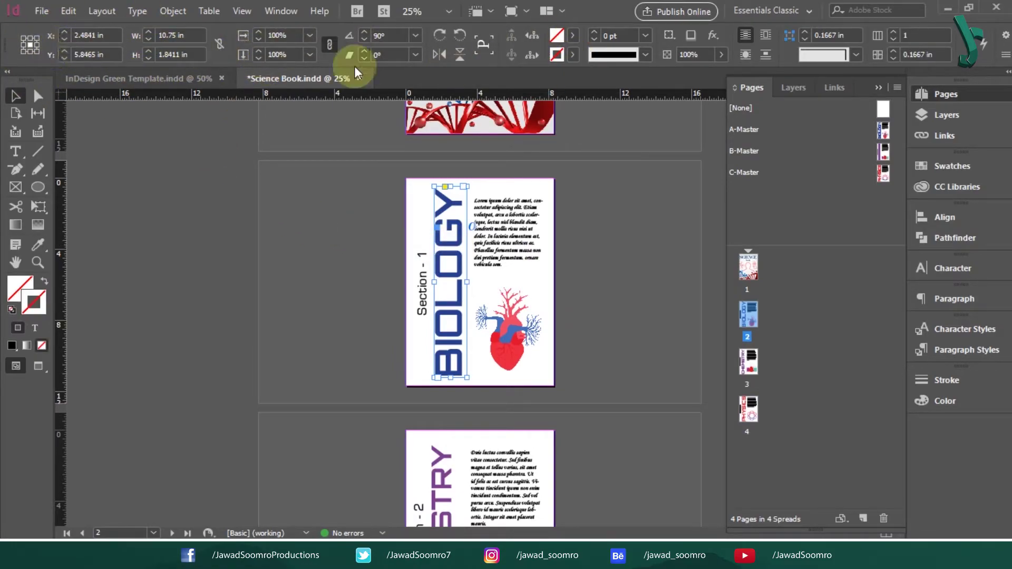
pyautogui.click(87, 41)
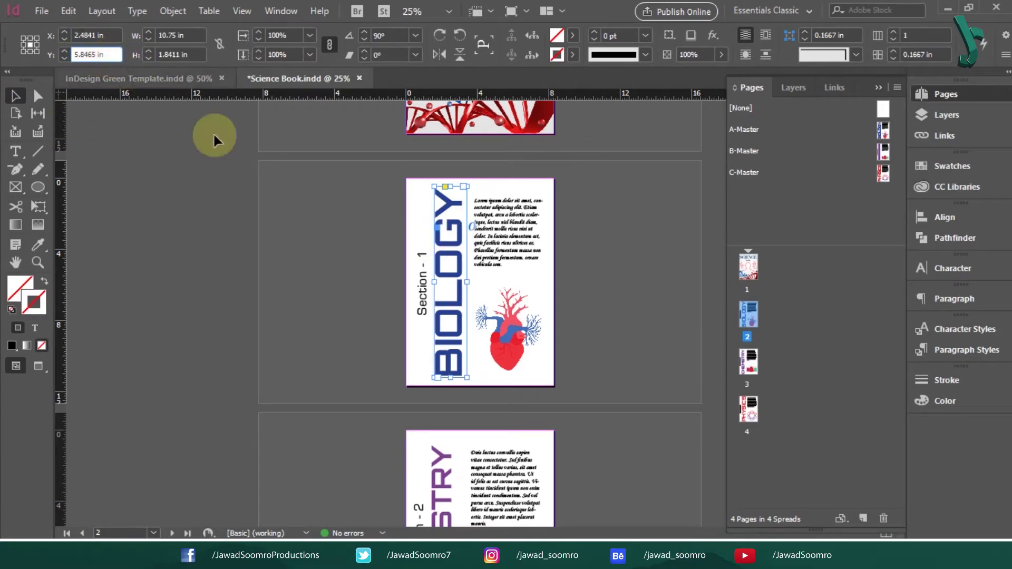
pyautogui.scroll(-1, 340, 379)
pyautogui.scroll(-10, 341, 380)
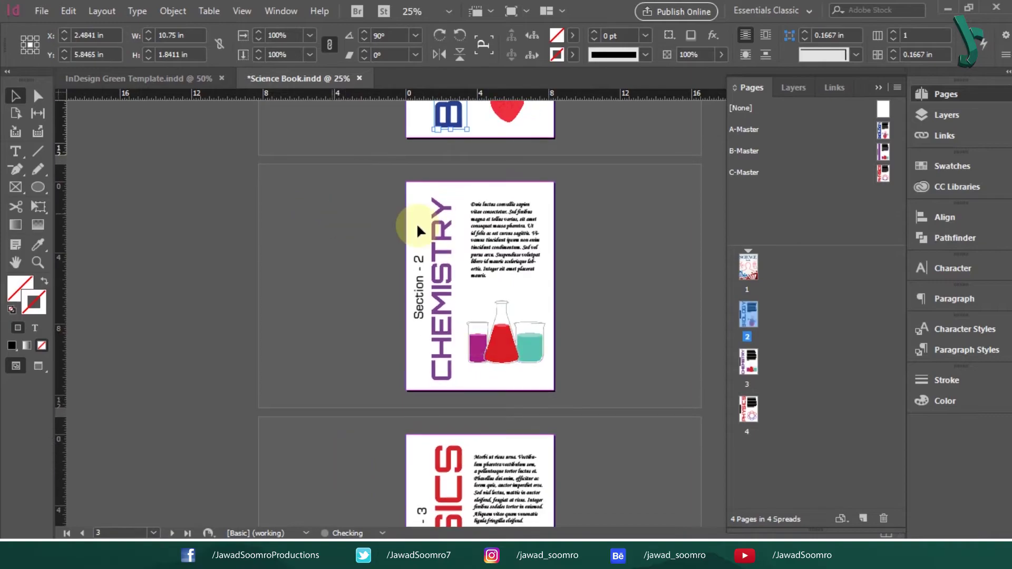
pyautogui.click(434, 253)
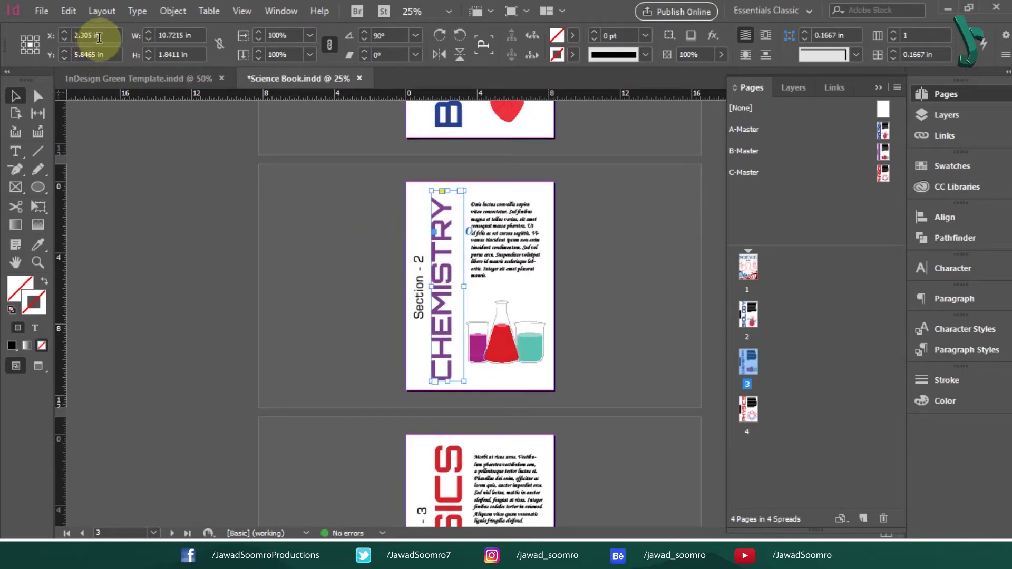
pyautogui.click(235, 157)
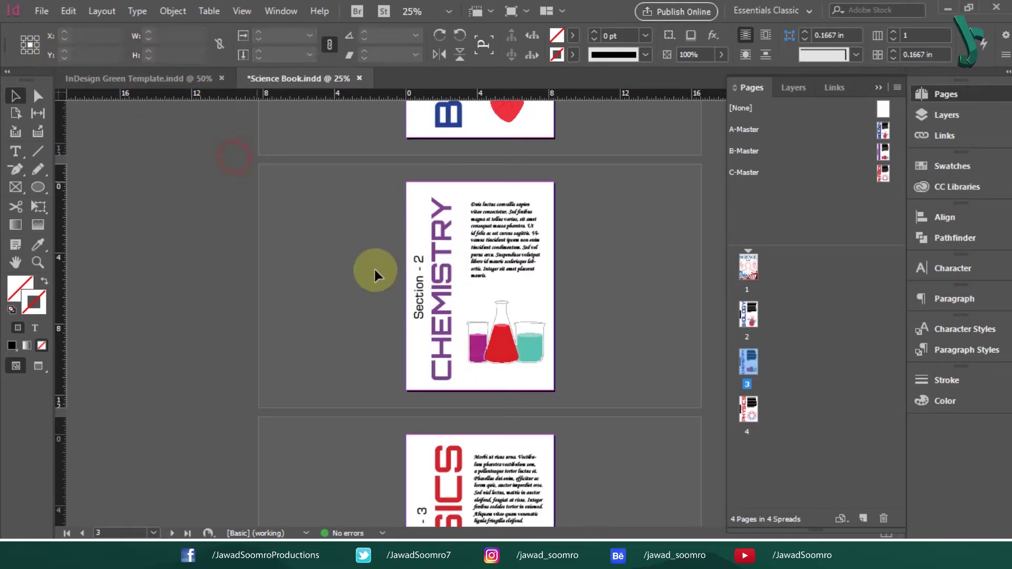
# Step: Compare the X and Y positions of the PHYSICS heading on page 4 with those of the CHEMISTRY heading
pyautogui.scroll(-7, 520, 395)
pyautogui.click(446, 309)
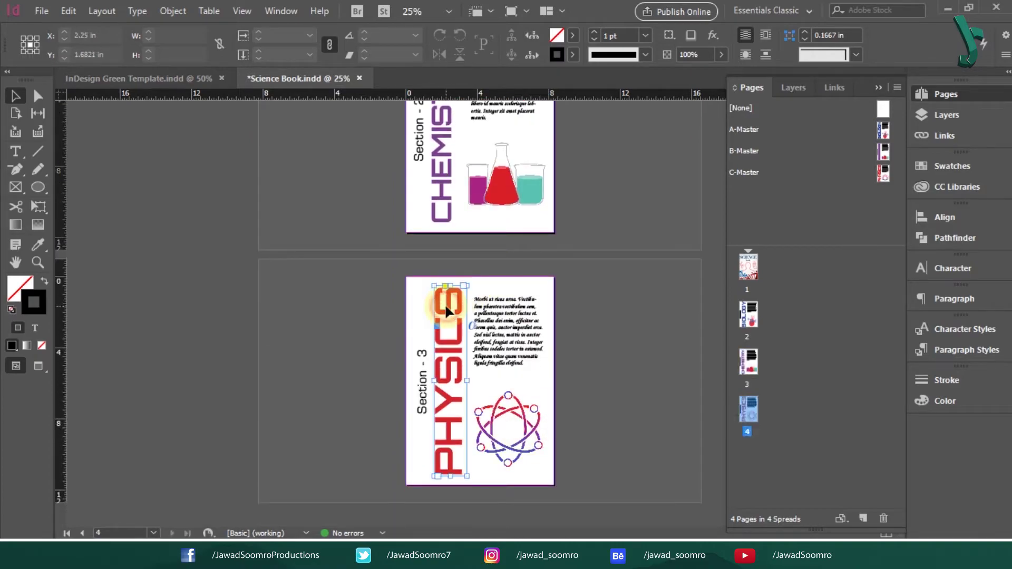
pyautogui.click(95, 35)
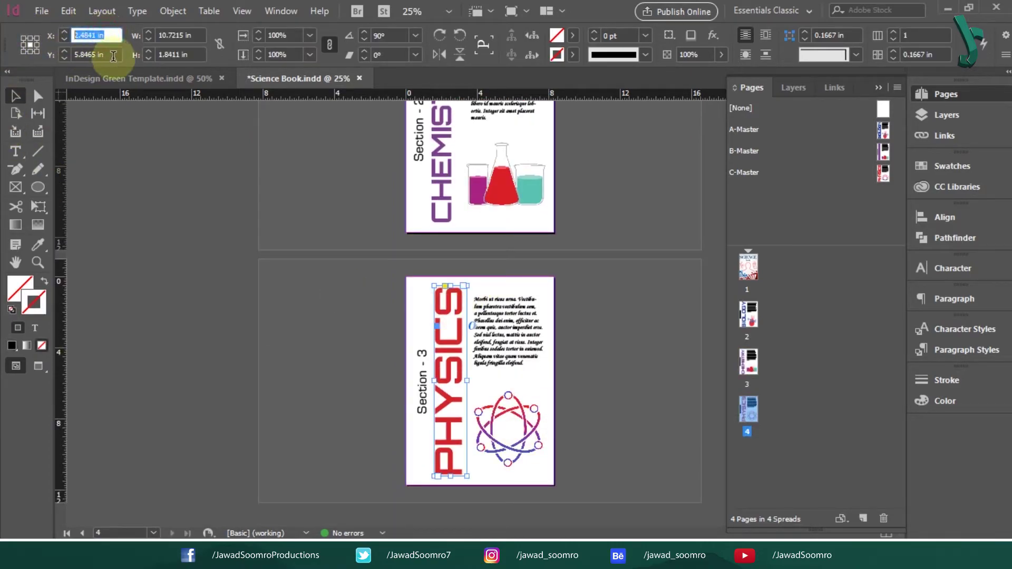
pyautogui.click(114, 55)
pyautogui.click(436, 147)
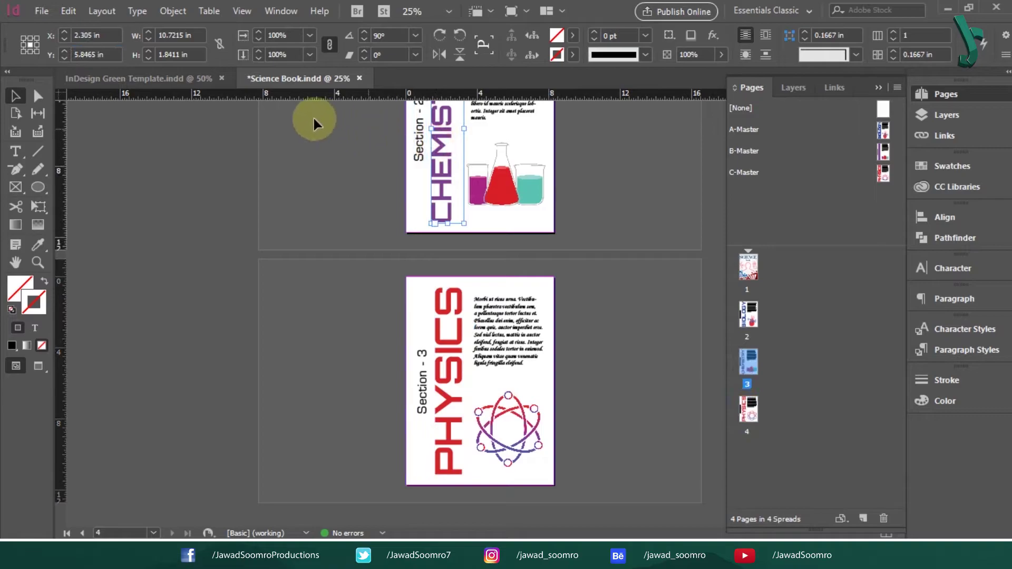
pyautogui.click(95, 35)
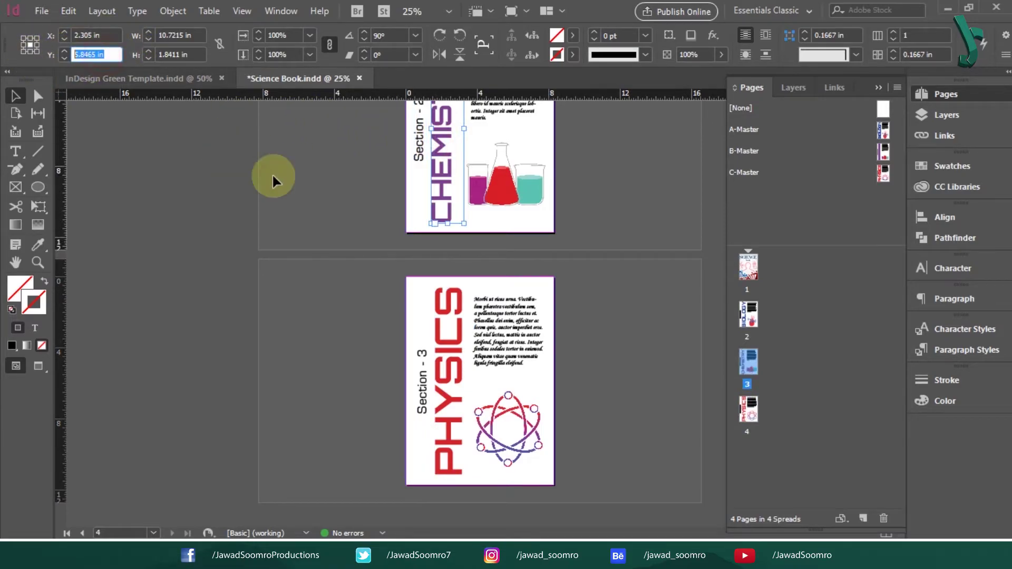
pyautogui.click(364, 218)
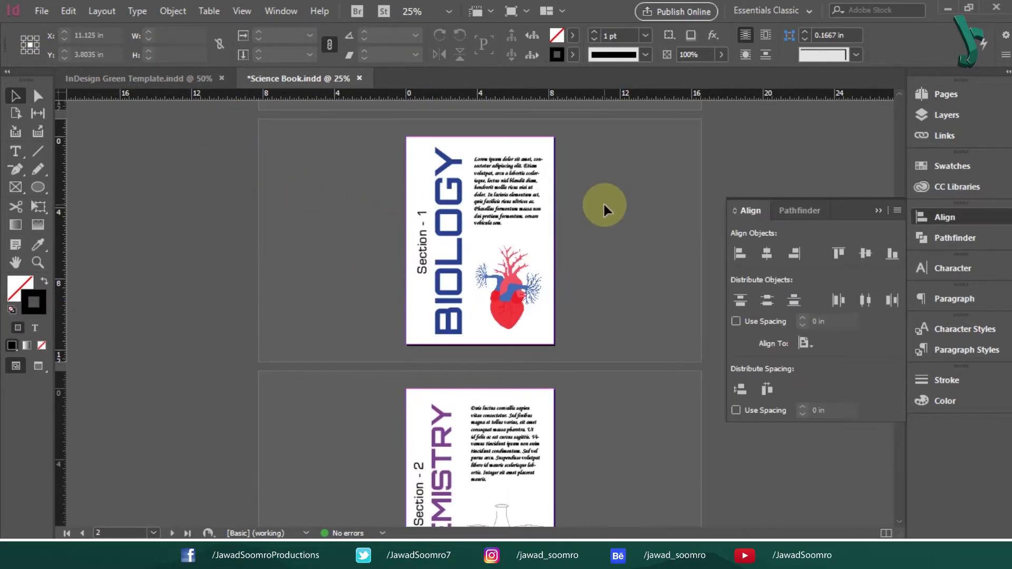
# Step: Delete all the pasted Physics objects from page 4
pyautogui.click(963, 98)
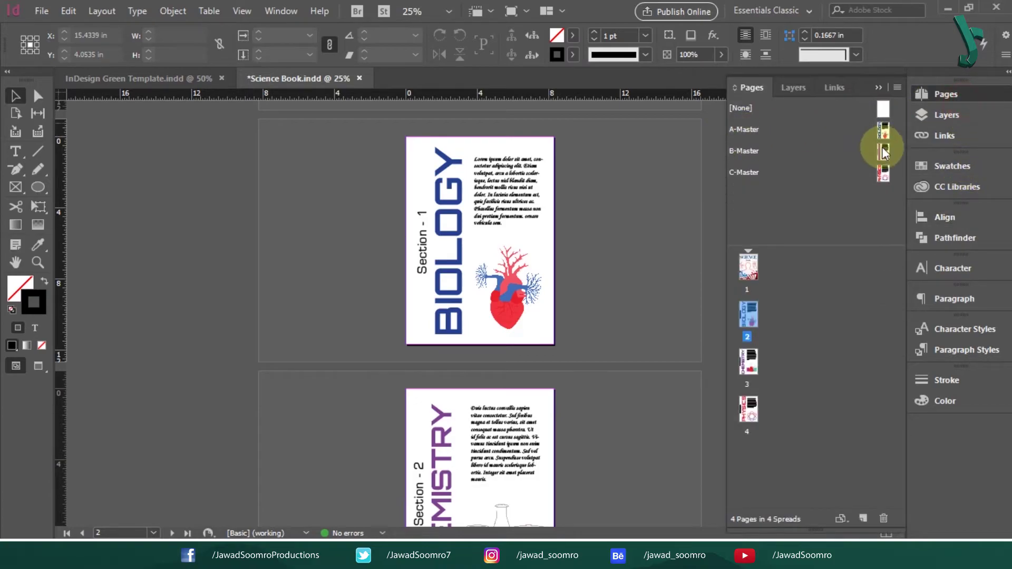
pyautogui.moveTo(885, 129); pyautogui.dragTo(430, 179)
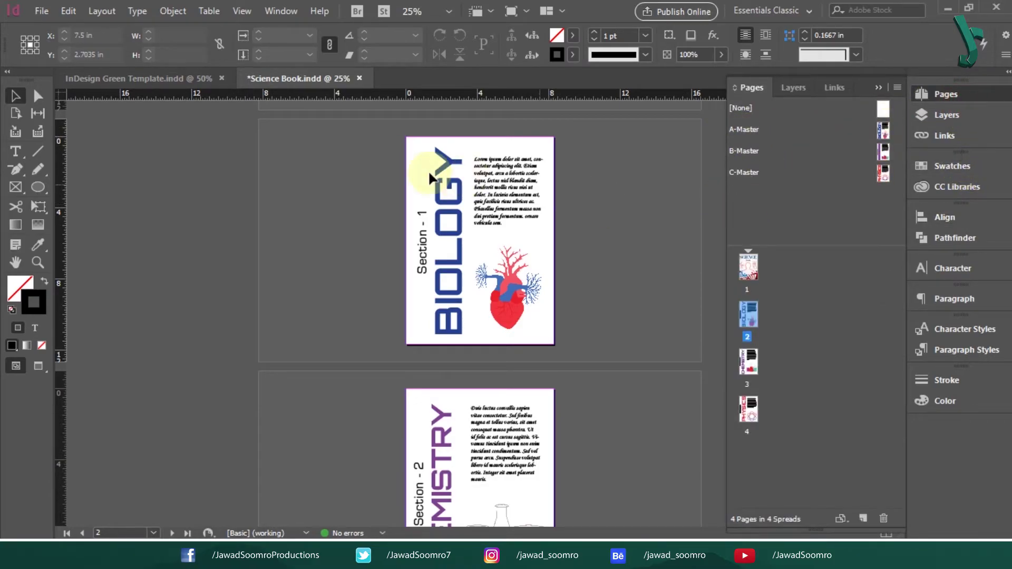
pyautogui.scroll(-6, 559, 494)
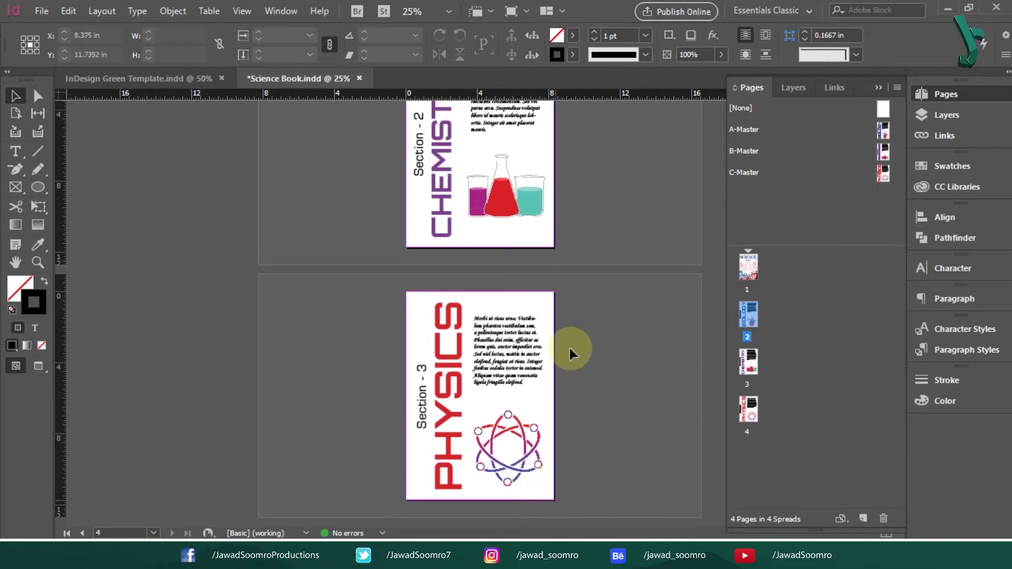
pyautogui.moveTo(459, 368); pyautogui.dragTo(467, 368)
pyautogui.moveTo(616, 299); pyautogui.dragTo(318, 510)
pyautogui.press('Delete')
# Step: Delete the pasted Chemistry objects from page 3 and the pasted Biology objects from page 2
pyautogui.scroll(3, 611, 210)
pyautogui.moveTo(586, 330); pyautogui.dragTo(363, 478)
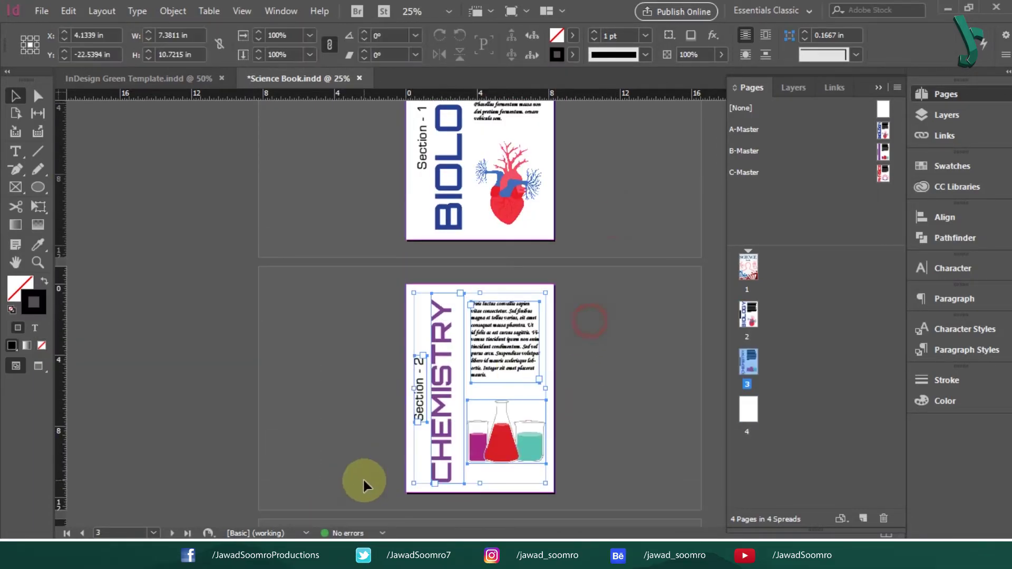
pyautogui.press('Delete')
pyautogui.scroll(3, 601, 264)
pyautogui.moveTo(592, 244); pyautogui.dragTo(284, 425)
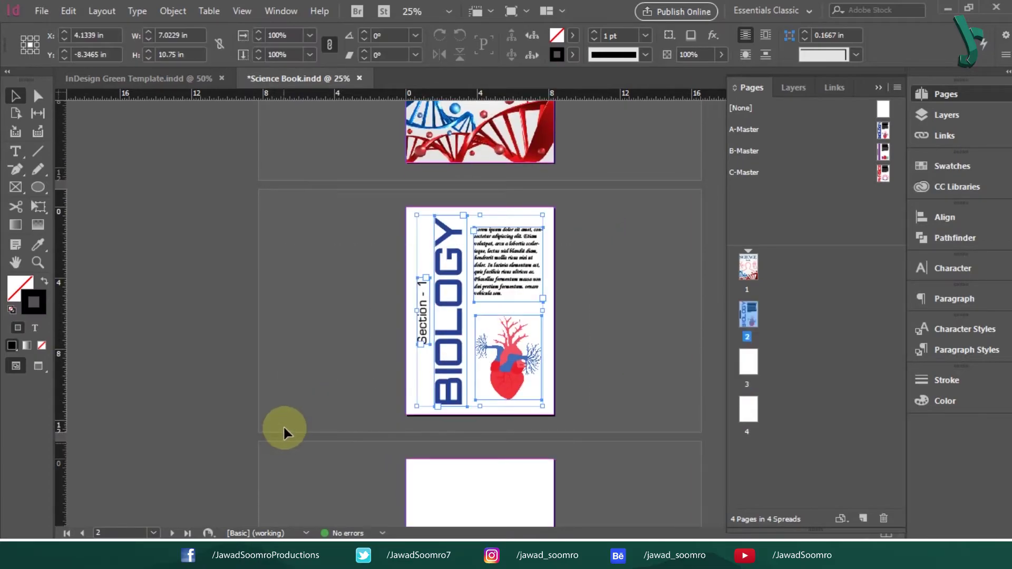
pyautogui.press('Delete')
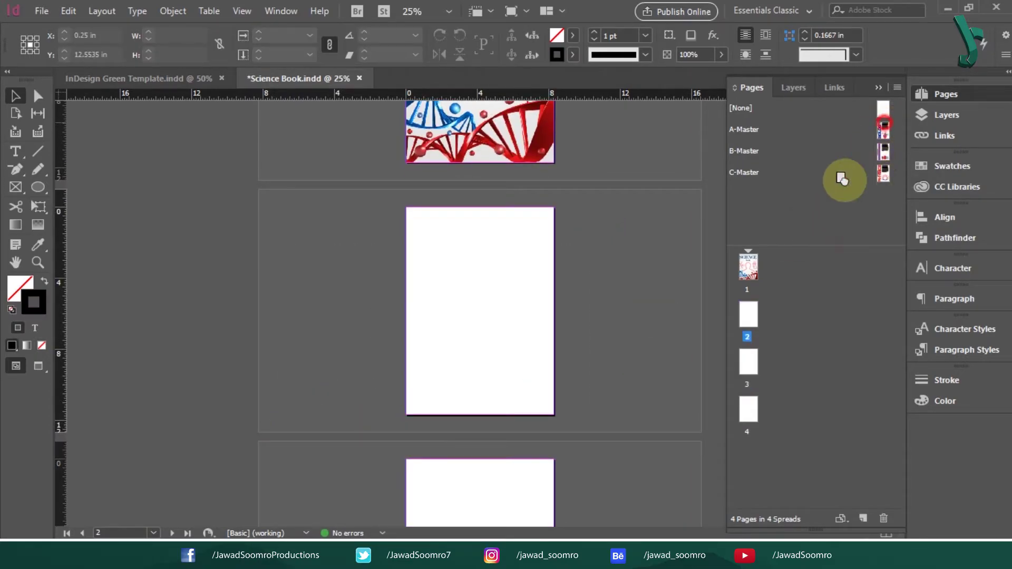
# Step: Apply A-Master to page 2, B-Master to page 3 and C-Master to page 4, and check the resulting pages
pyautogui.moveTo(773, 305); pyautogui.dragTo(759, 311)
pyautogui.moveTo(881, 142); pyautogui.dragTo(751, 372)
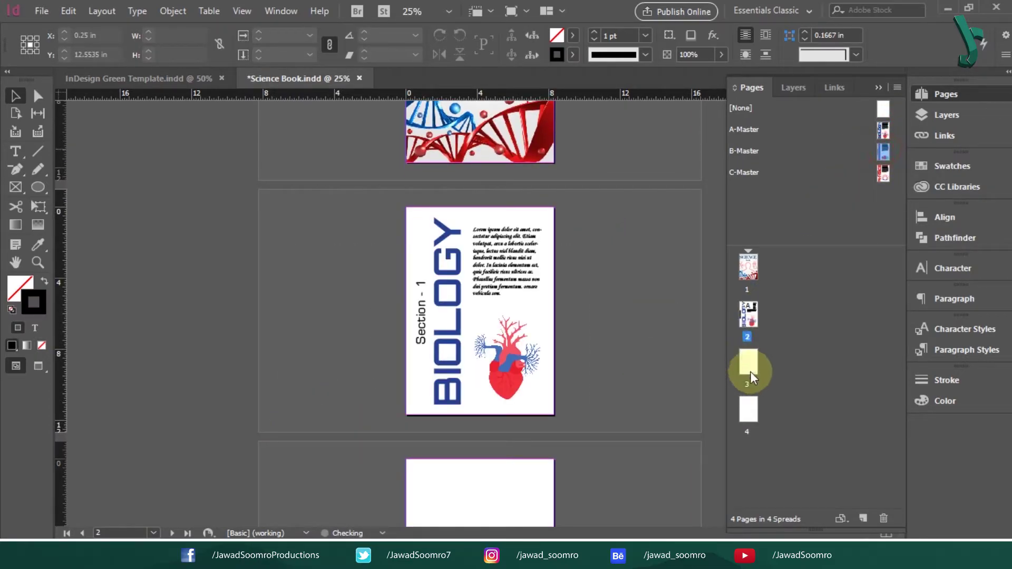
pyautogui.moveTo(881, 172); pyautogui.dragTo(753, 417)
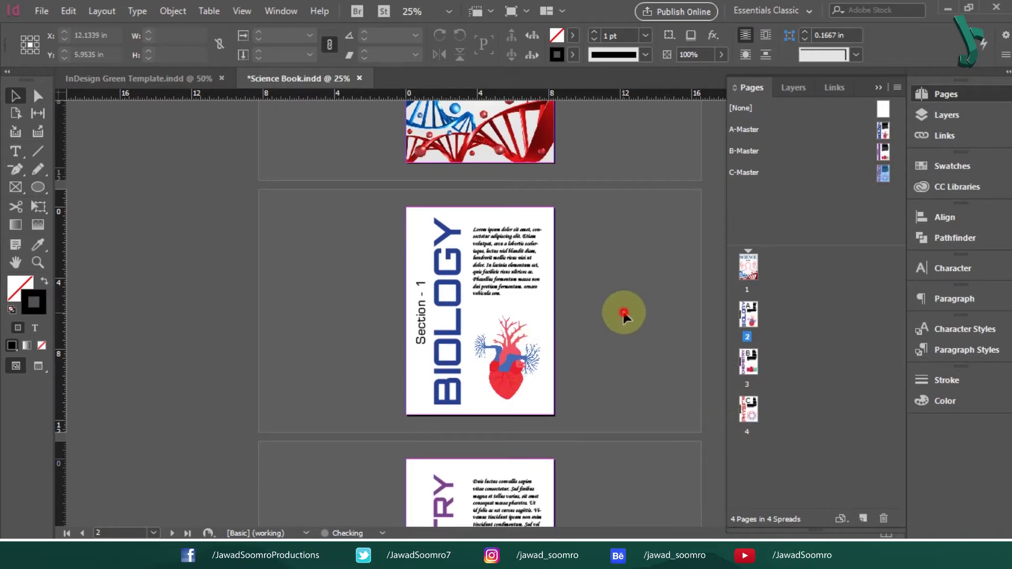
pyautogui.scroll(-10, 601, 436)
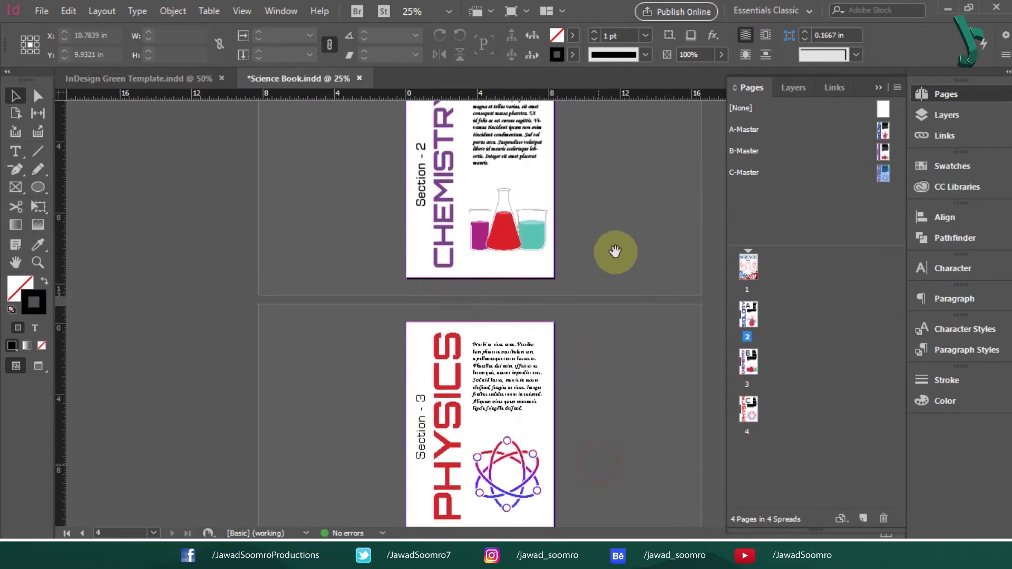
pyautogui.scroll(8, 642, 384)
pyautogui.hotkey('ctrl', '-')
pyautogui.hotkey('ctrl', '+')
pyautogui.click(587, 339)
pyautogui.click(603, 178)
# Step: Delete pages 2 to 4, keeping only the cover page in the document
pyautogui.click(746, 315)
pyautogui.keyDown('shift'); pyautogui.click(754, 418); pyautogui.keyUp('shift')
pyautogui.rightClick(753, 414)
pyautogui.click(815, 209)
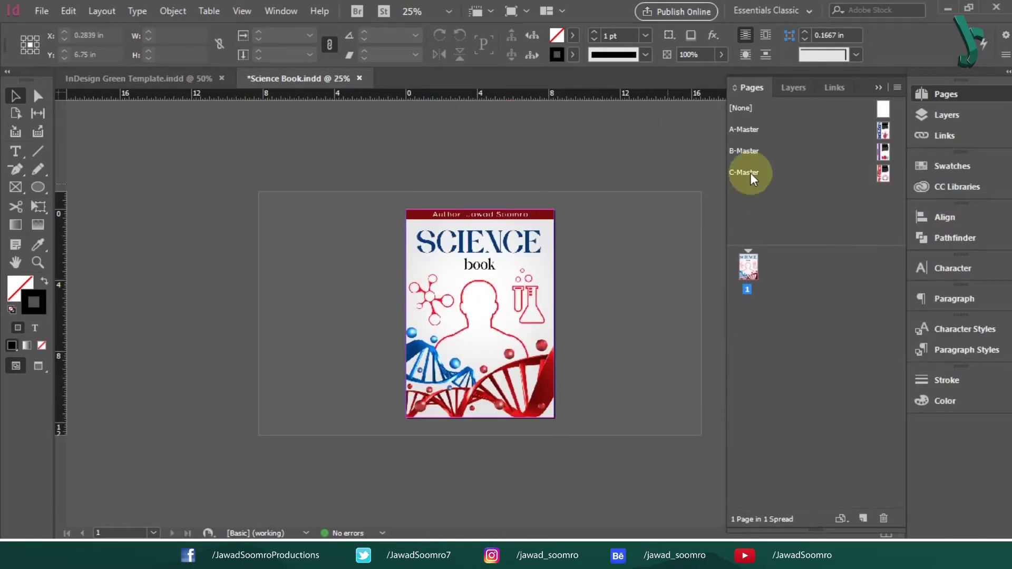
# Step: Delete the B-Master and C-Master spreads, and fit the cover page in the view
pyautogui.rightClick(883, 173)
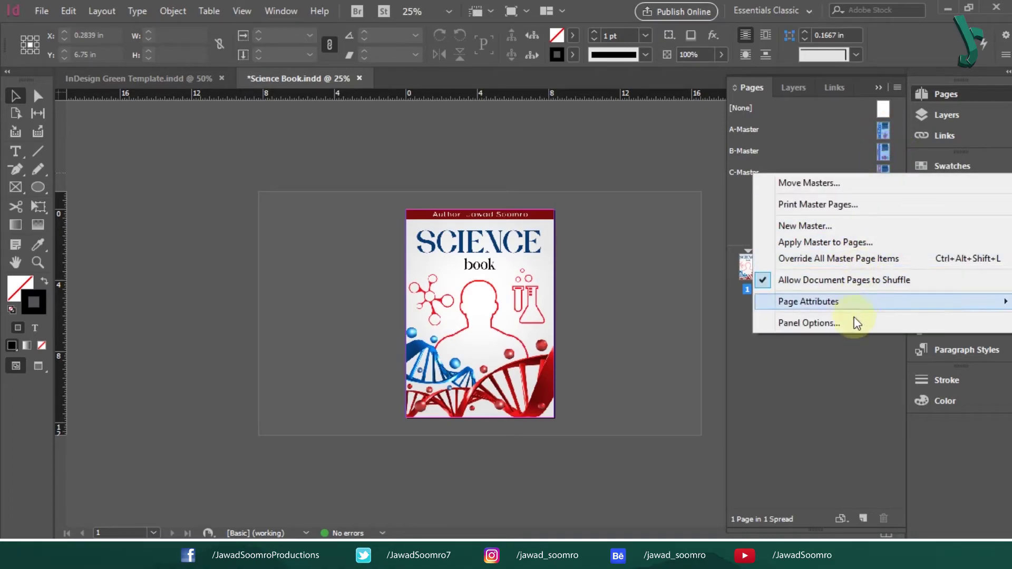
pyautogui.click(844, 359)
pyautogui.click(882, 151)
pyautogui.keyDown('shift'); pyautogui.click(884, 171); pyautogui.keyUp('shift')
pyautogui.rightClick(883, 170)
pyautogui.click(834, 195)
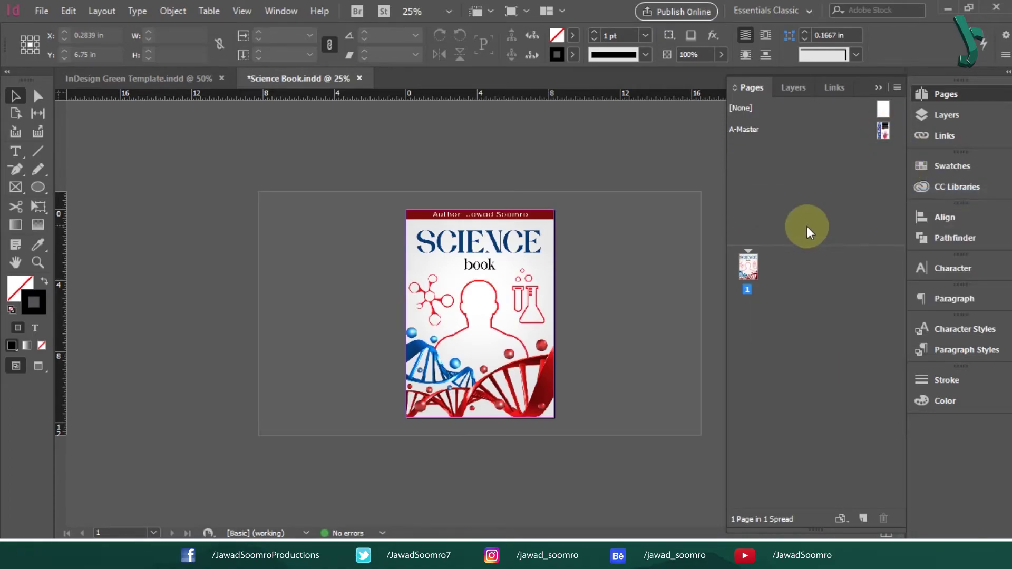
pyautogui.click(648, 294)
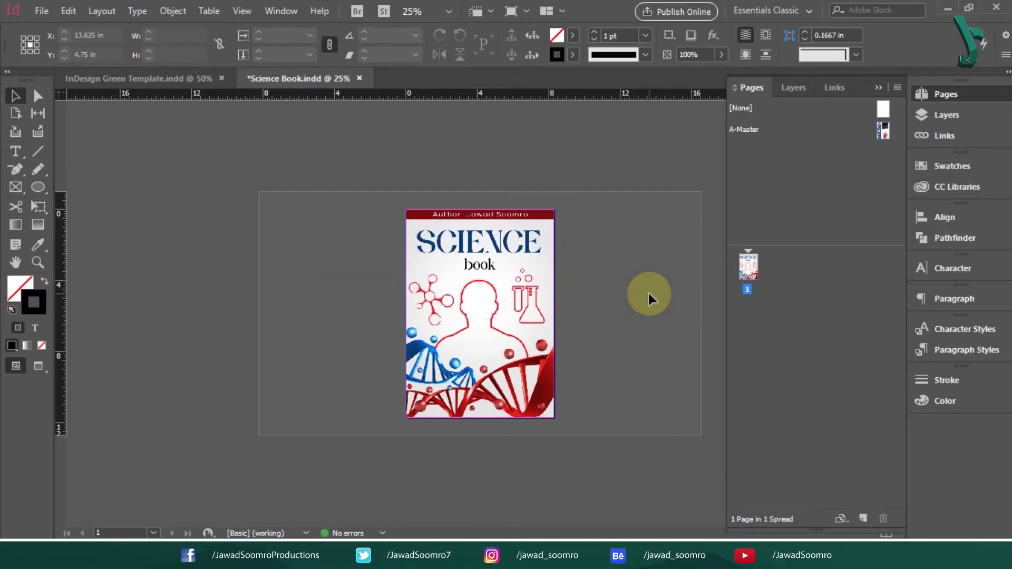
pyautogui.hotkey('ctrl', '0')
pyautogui.click(878, 88)
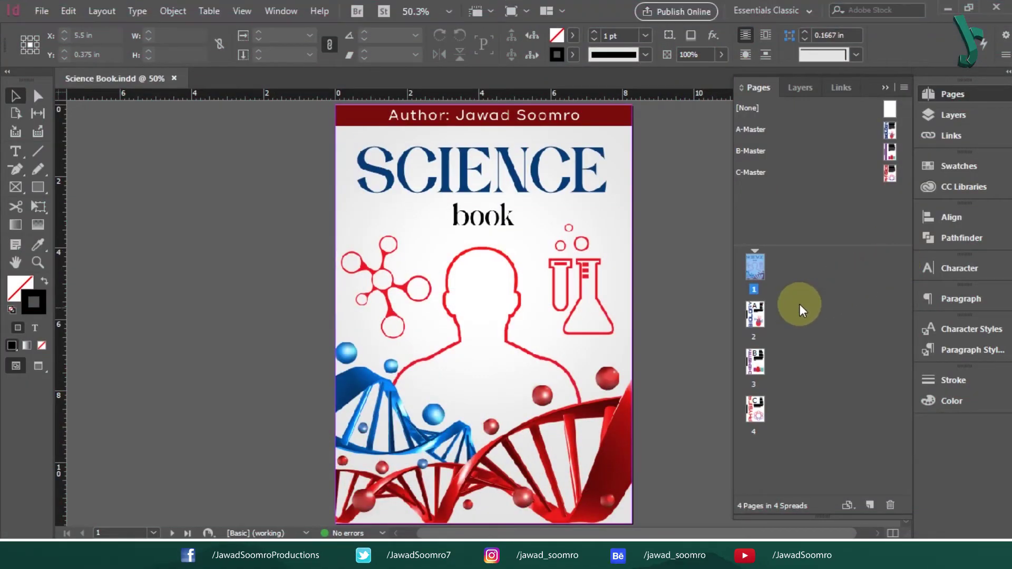
# Step: Browse from the cover to the Chemistry page and check which master page 3 uses
pyautogui.click(884, 88)
pyautogui.moveTo(909, 135)
pyautogui.mouseDown()
pyautogui.moveTo(909, 444)
pyautogui.moveTo(918, 133)
pyautogui.mouseUp()
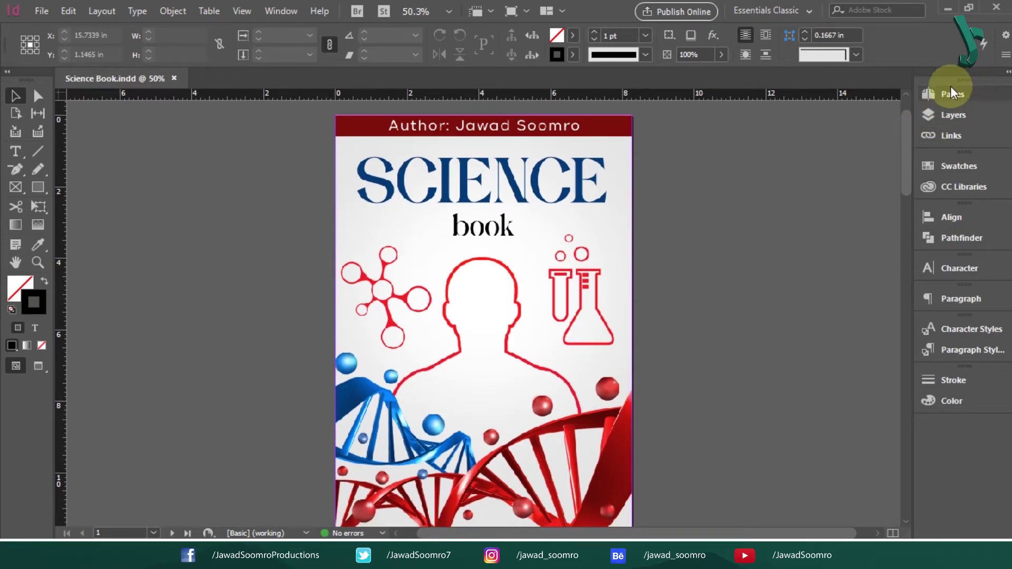
pyautogui.moveTo(918, 122); pyautogui.dragTo(919, 350)
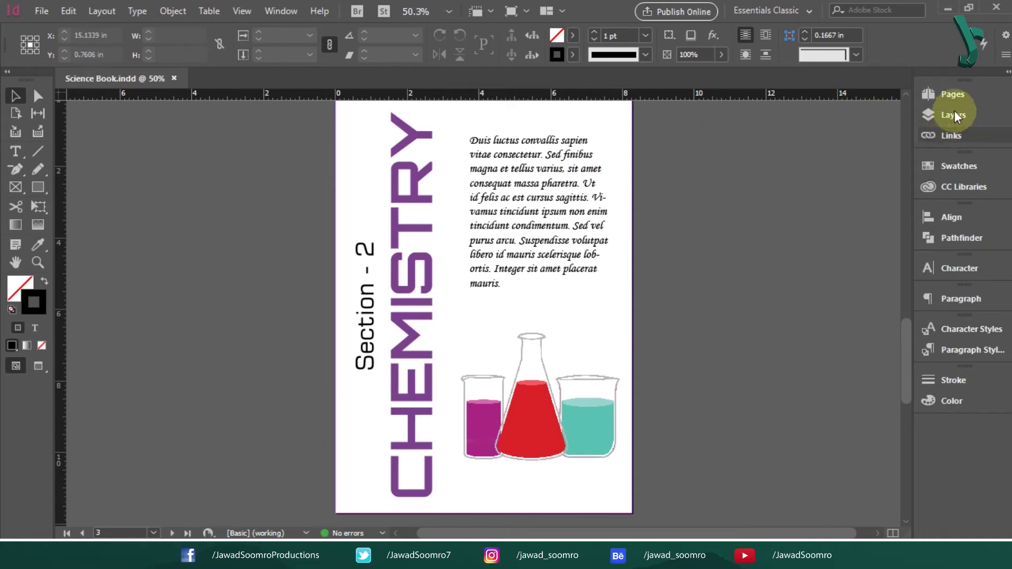
pyautogui.click(953, 93)
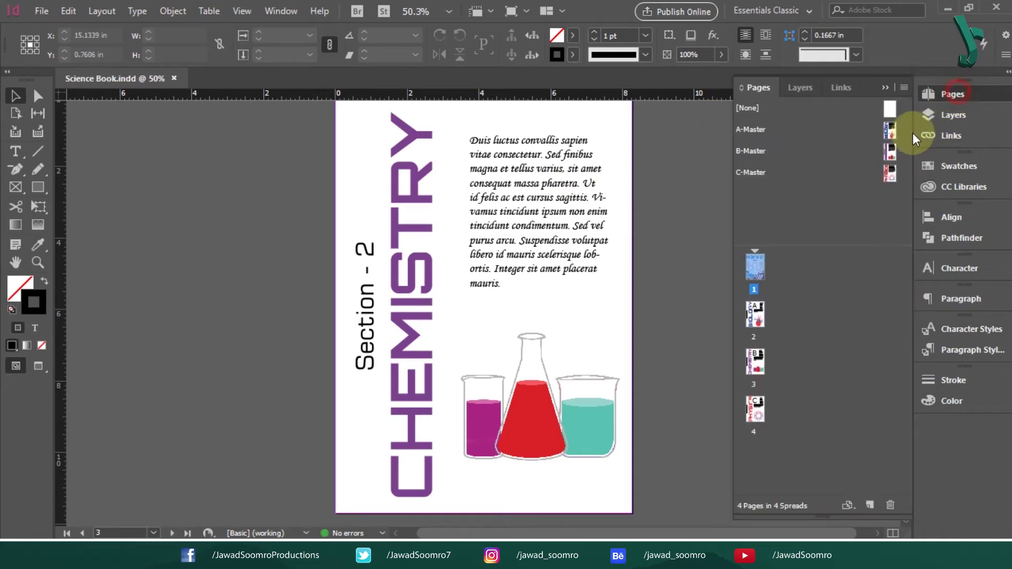
pyautogui.click(761, 362)
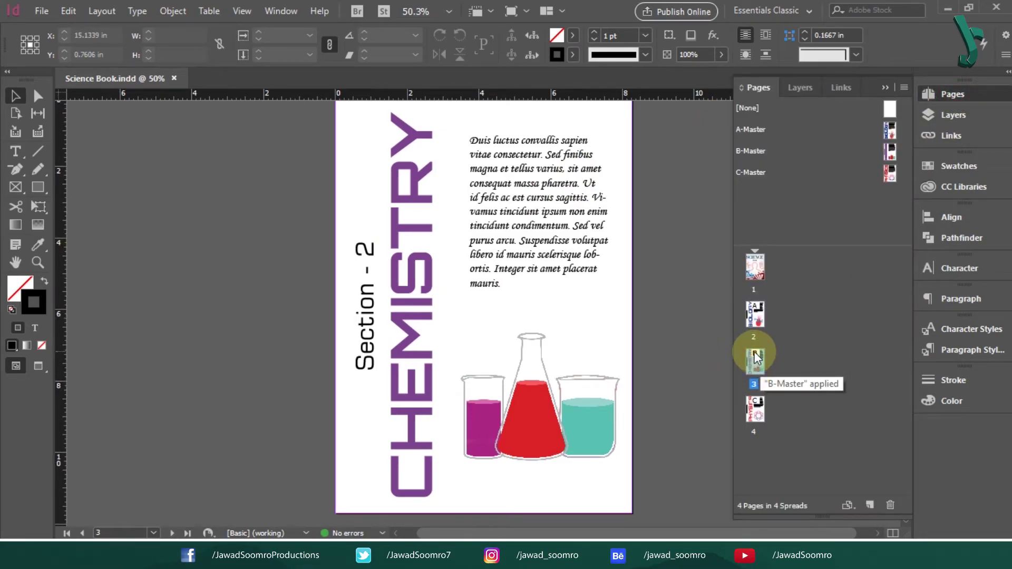
# Step: Add the text “Title” above the paragraph on B-Master, set it in Cardo and enlarge it
pyautogui.click(500, 162)
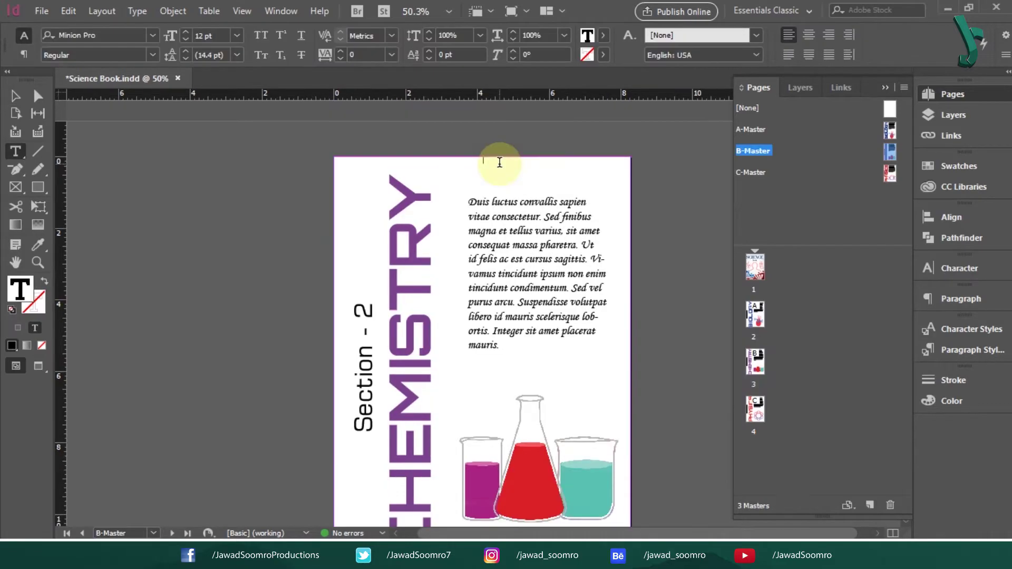
pyautogui.hotkey('ctrl', 'a')
pyautogui.click(124, 35)
pyautogui.write('cardo')
pyautogui.click(68, 100)
pyautogui.click(237, 36)
pyautogui.click(220, 258)
# Step: Move the Chemistry paragraph down on B-Master and position the title just above it, lined up with the text
pyautogui.click(16, 96)
pyautogui.moveTo(557, 177); pyautogui.dragTo(587, 179)
pyautogui.moveTo(573, 253); pyautogui.dragTo(573, 273)
pyautogui.moveTo(532, 179); pyautogui.dragTo(576, 187)
pyautogui.moveTo(506, 185); pyautogui.dragTo(520, 186)
pyautogui.click(646, 361)
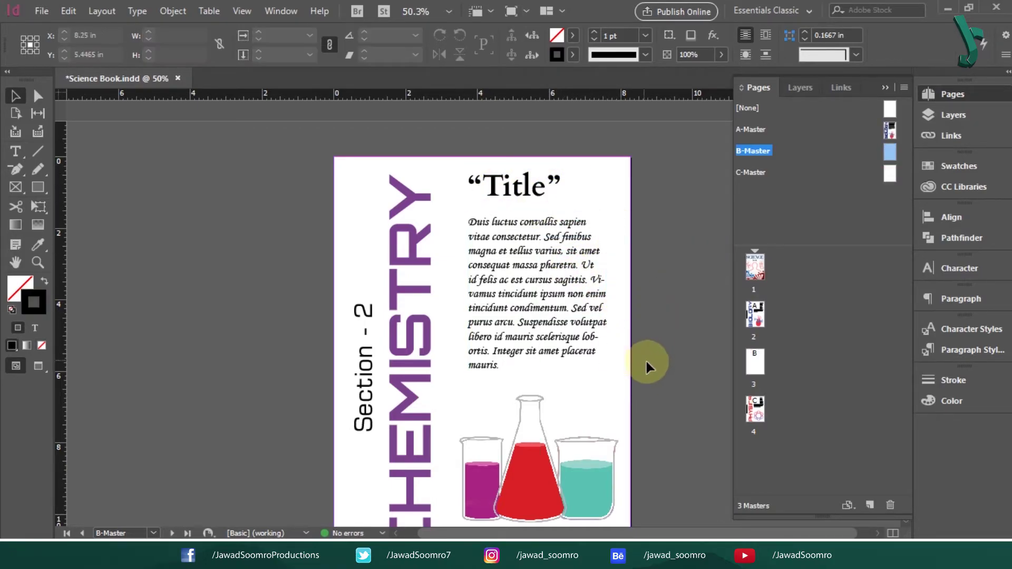
# Step: Add the label "Page 2" in Cinzel near the lower-right corner of the B-Master page and adjust its size
pyautogui.click(16, 151)
pyautogui.write('Page 2')
pyautogui.hotkey('ctrl', 'a')
pyautogui.click(106, 36)
pyautogui.write('cinzel')
pyautogui.moveTo(548, 453); pyautogui.dragTo(608, 473)
pyautogui.click(192, 132)
pyautogui.click(237, 35)
pyautogui.click(219, 180)
pyautogui.click(16, 96)
# Step: Examine page 3 to see how the title and page label added on B-Master carry over
pyautogui.doubleClick(755, 361)
pyautogui.click(886, 87)
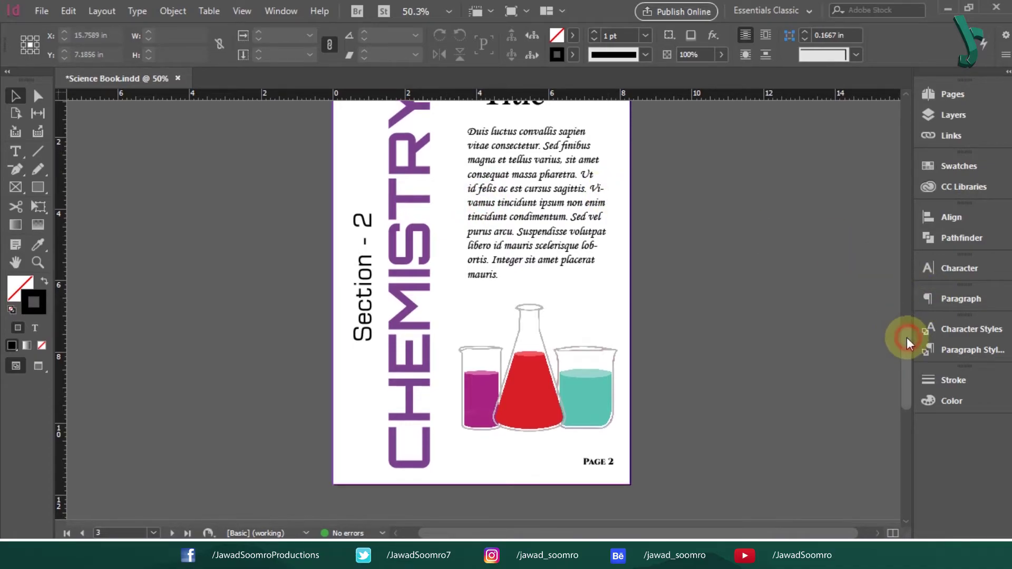
pyautogui.moveTo(907, 337); pyautogui.dragTo(907, 333)
pyautogui.moveTo(485, 364); pyautogui.dragTo(488, 367)
pyautogui.moveTo(388, 143); pyautogui.dragTo(495, 311)
pyautogui.moveTo(462, 71)
pyautogui.mouseDown()
pyautogui.moveTo(506, 111)
pyautogui.moveTo(469, 85)
pyautogui.moveTo(466, 68)
pyautogui.mouseUp()
pyautogui.moveTo(466, 111); pyautogui.dragTo(553, 141)
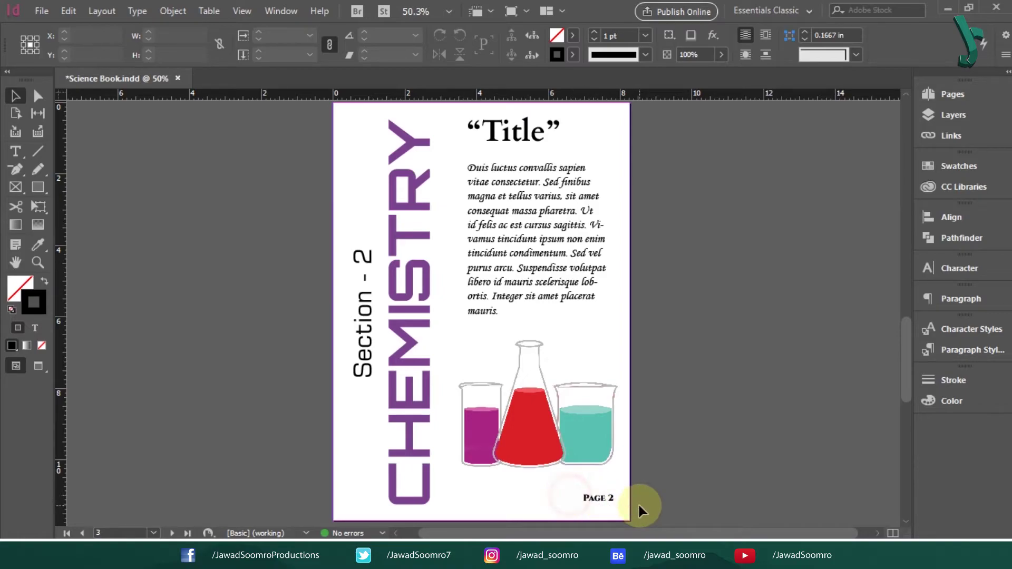
# Step: Draw a horizontal line about 4.77 in long between the paragraph and flasks on B-Master, check page 3, and undo the change
pyautogui.press('F12')
pyautogui.press('\\')
pyautogui.moveTo(459, 326); pyautogui.dragTo(631, 327)
pyautogui.click(15, 96)
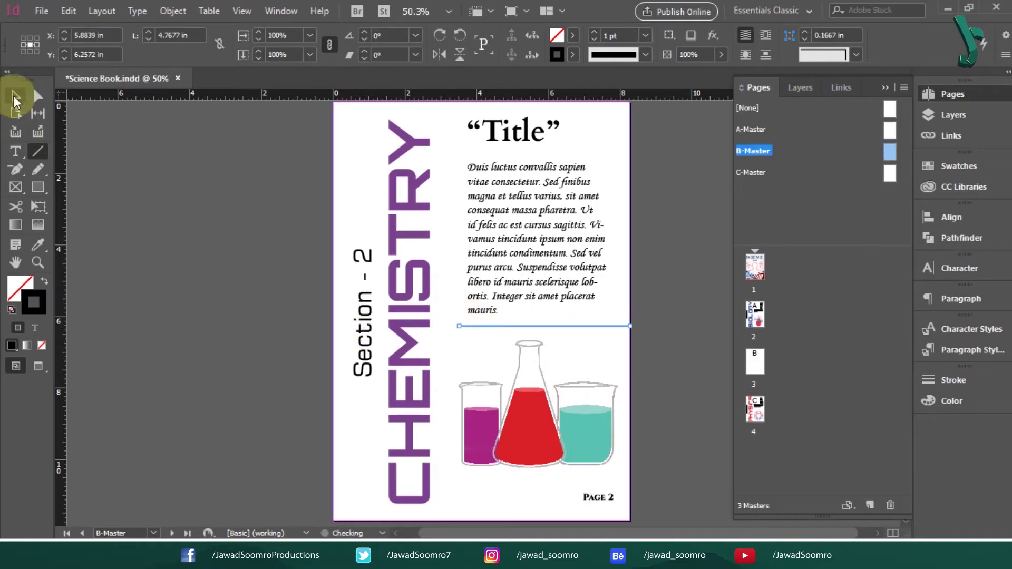
pyautogui.click(174, 197)
pyautogui.doubleClick(764, 370)
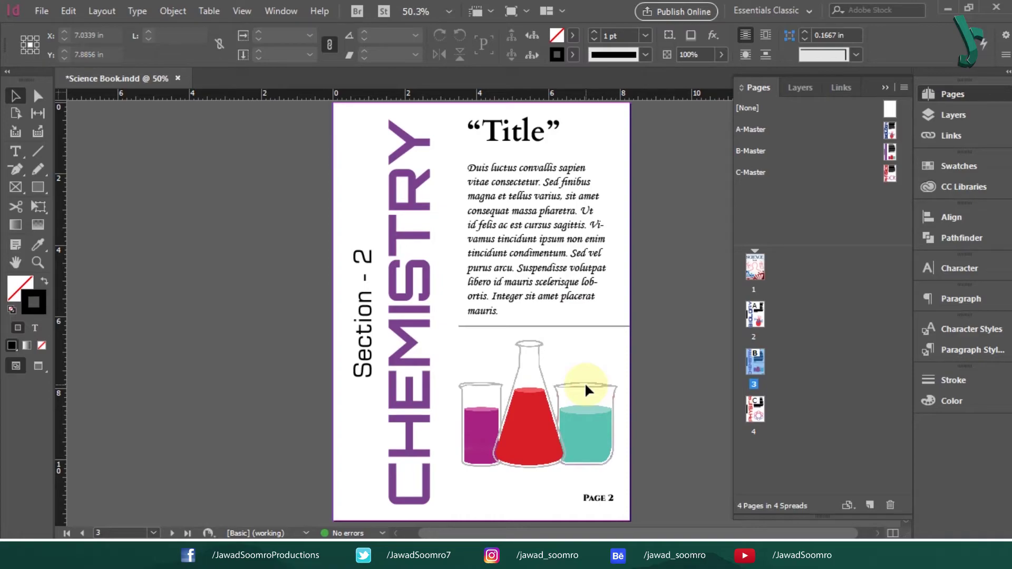
pyautogui.hotkey('ctrl', 'z')
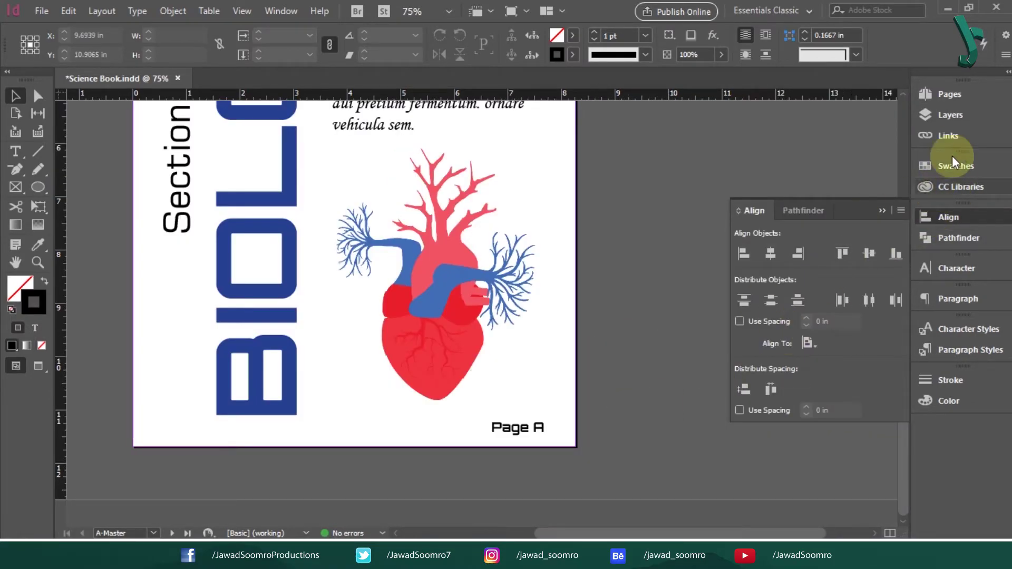
# Step: Copy the page-number frame from A-Master to B-Master and align it to the bottom and right edges of the page
pyautogui.moveTo(492, 398); pyautogui.dragTo(578, 440)
pyautogui.hotkey('ctrl', 'z')
pyautogui.click(539, 443)
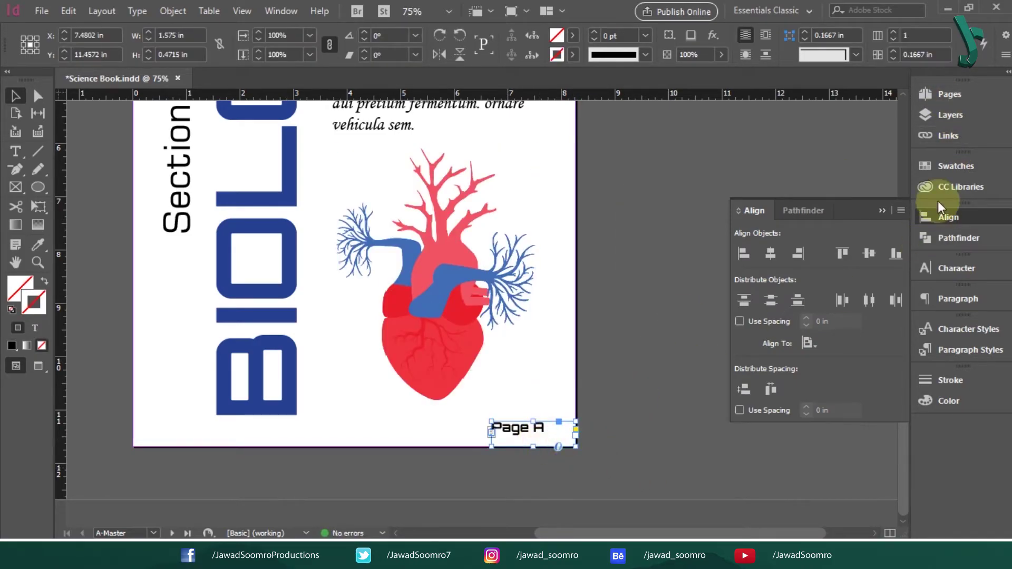
pyautogui.click(946, 91)
pyautogui.doubleClick(886, 155)
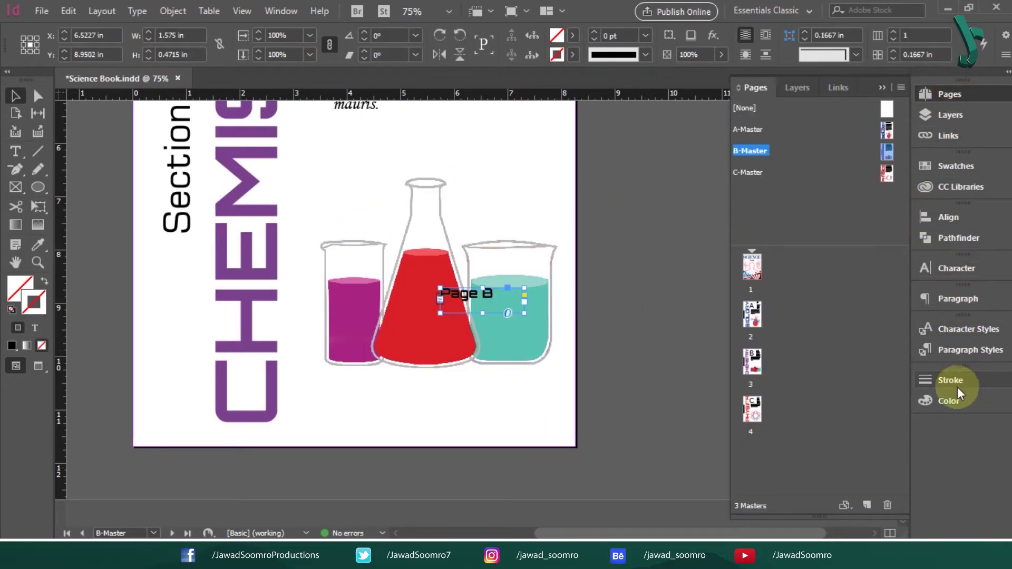
pyautogui.click(964, 221)
pyautogui.click(893, 255)
pyautogui.click(799, 254)
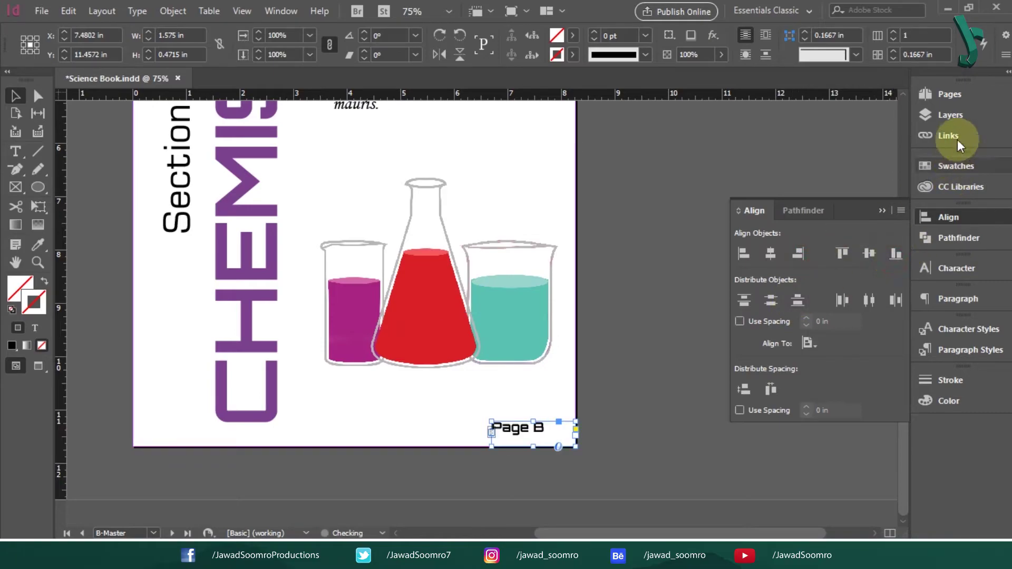
# Step: Paste the page-number frame onto C-Master and align it to the bottom and right edges of the page
pyautogui.click(953, 97)
pyautogui.doubleClick(886, 174)
pyautogui.click(965, 219)
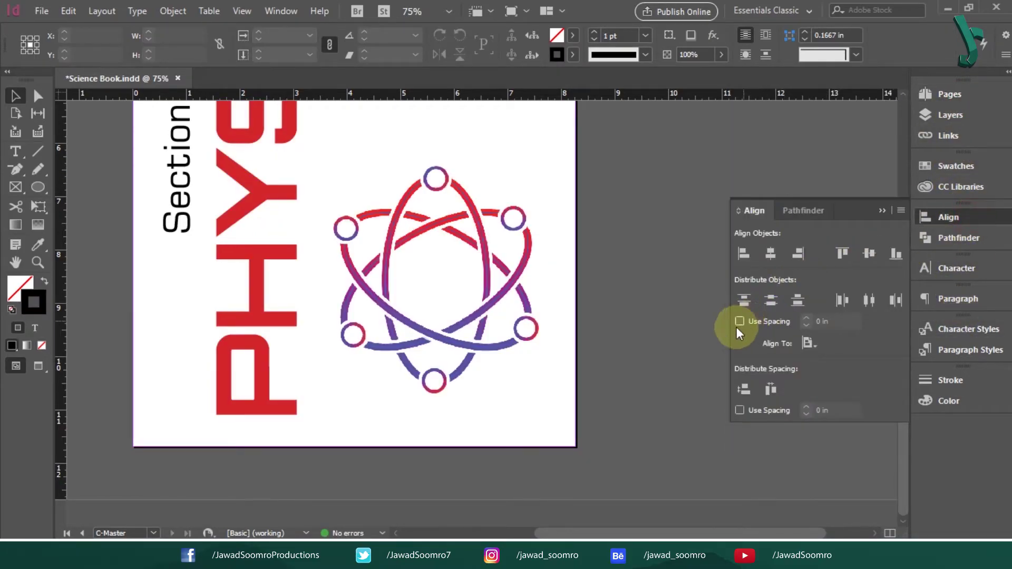
pyautogui.click(799, 254)
pyautogui.click(897, 254)
pyautogui.click(776, 173)
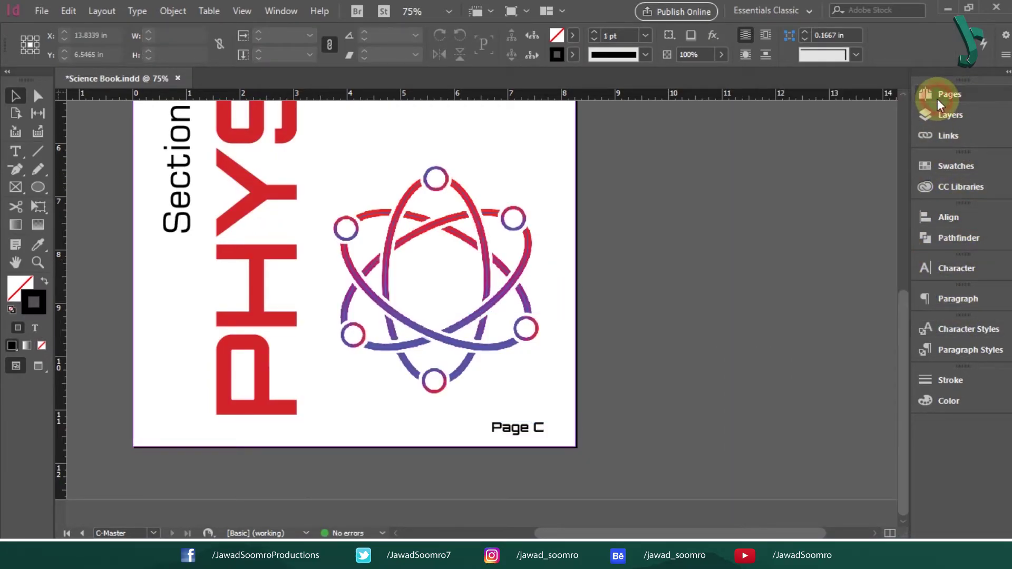
# Step: Review the document from the cover to page 4 and back to check the automatic page numbers
pyautogui.click(954, 96)
pyautogui.doubleClick(752, 264)
pyautogui.click(924, 93)
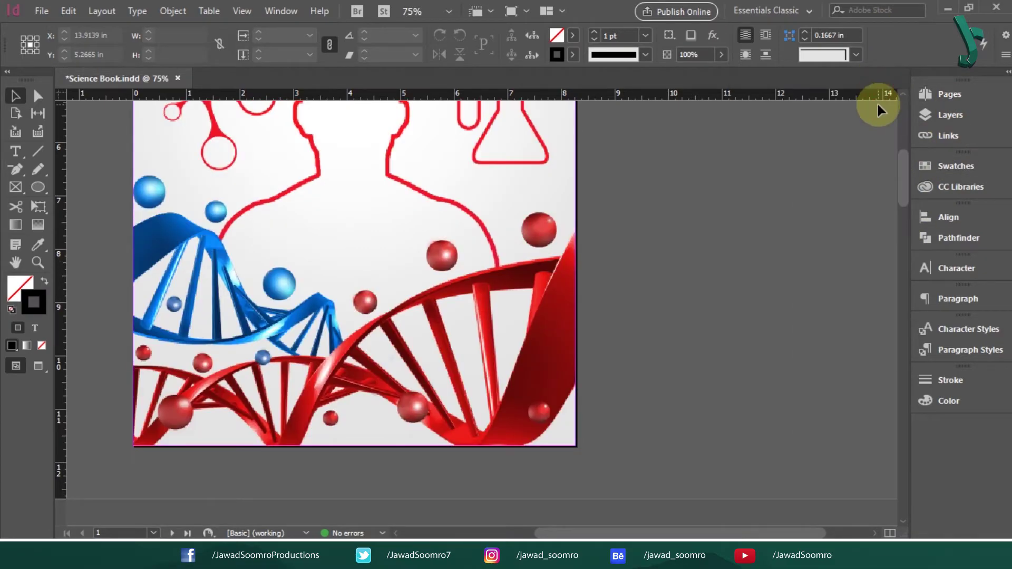
pyautogui.hotkey('ctrl', '0')
pyautogui.moveTo(905, 141); pyautogui.dragTo(887, 495)
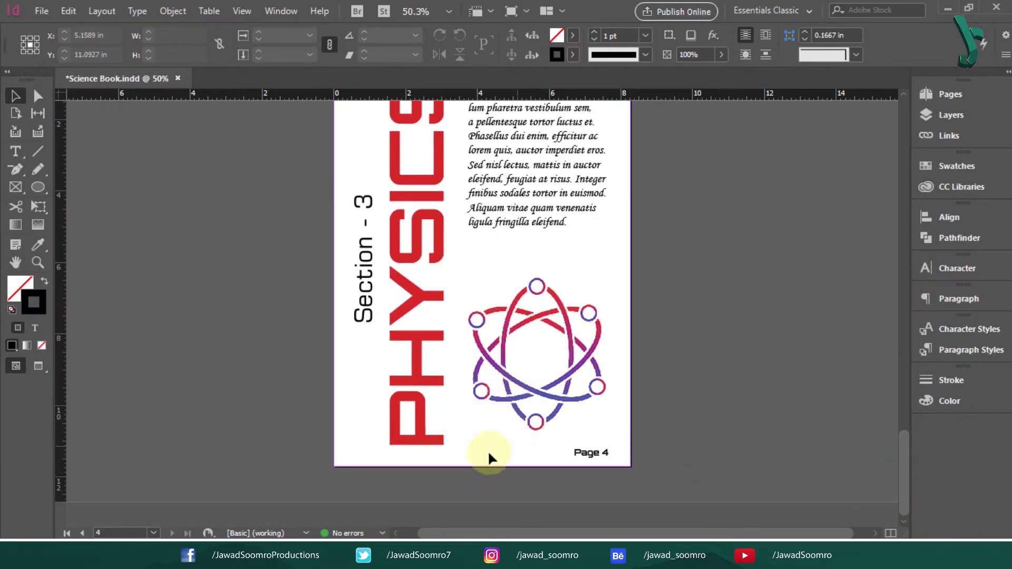
pyautogui.moveTo(907, 469); pyautogui.dragTo(906, 286)
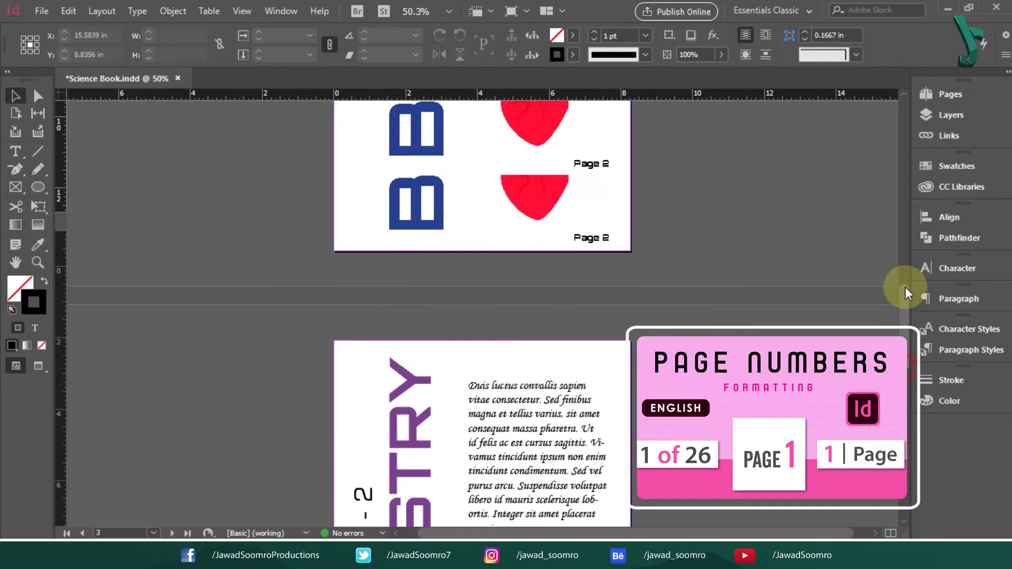
pyautogui.moveTo(910, 270); pyautogui.dragTo(910, 165)
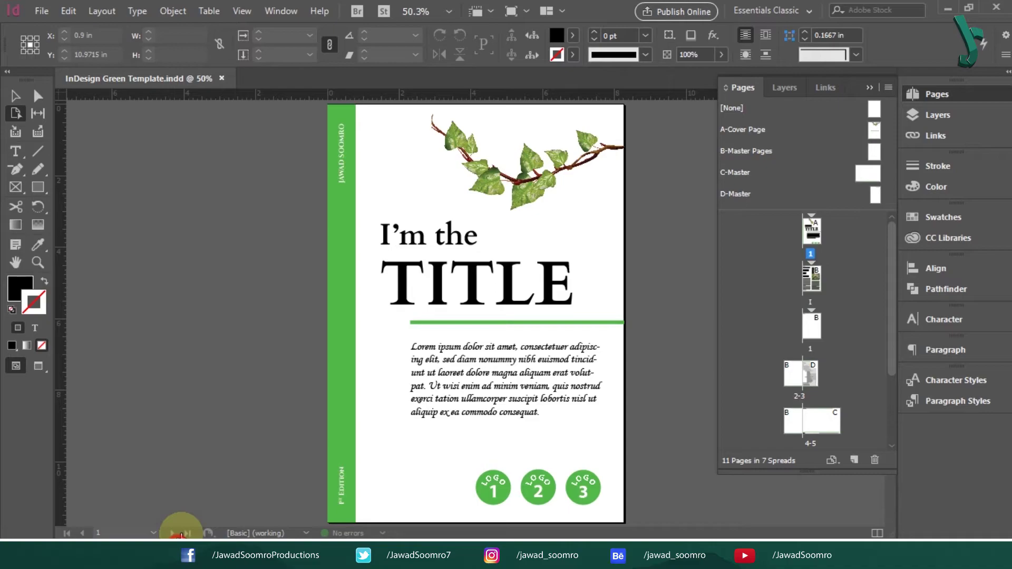
# Step: Remove the cover master from page 1 of the InDesign Green Template document by applying [None]
pyautogui.click(875, 110)
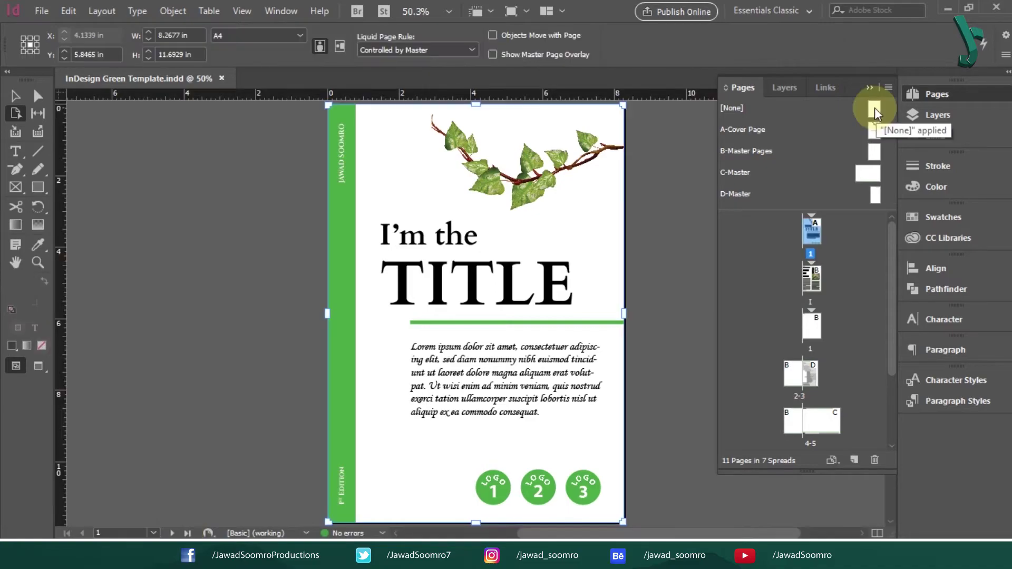
pyautogui.moveTo(875, 112); pyautogui.dragTo(812, 230)
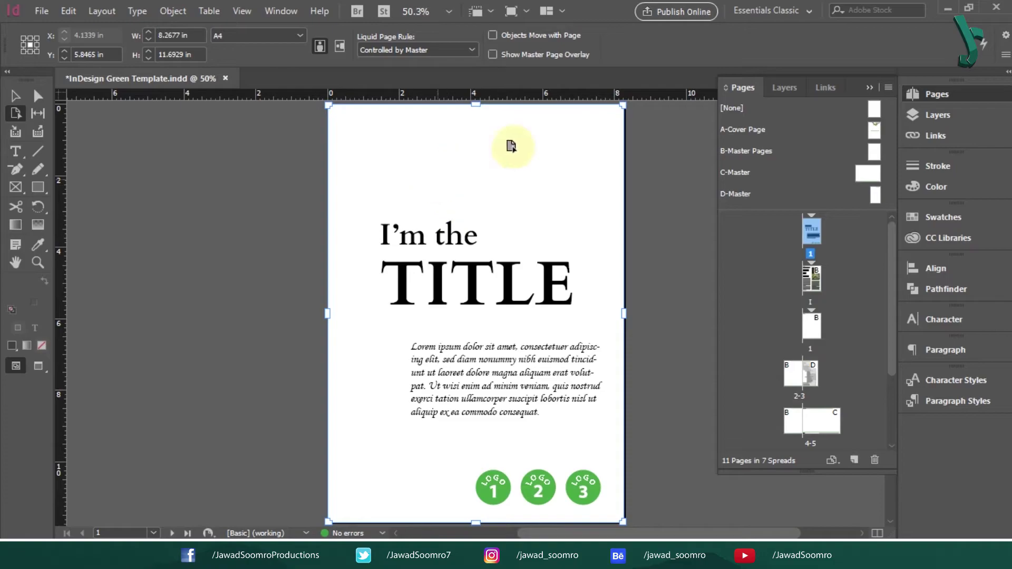
pyautogui.moveTo(855, 167); pyautogui.dragTo(655, 200)
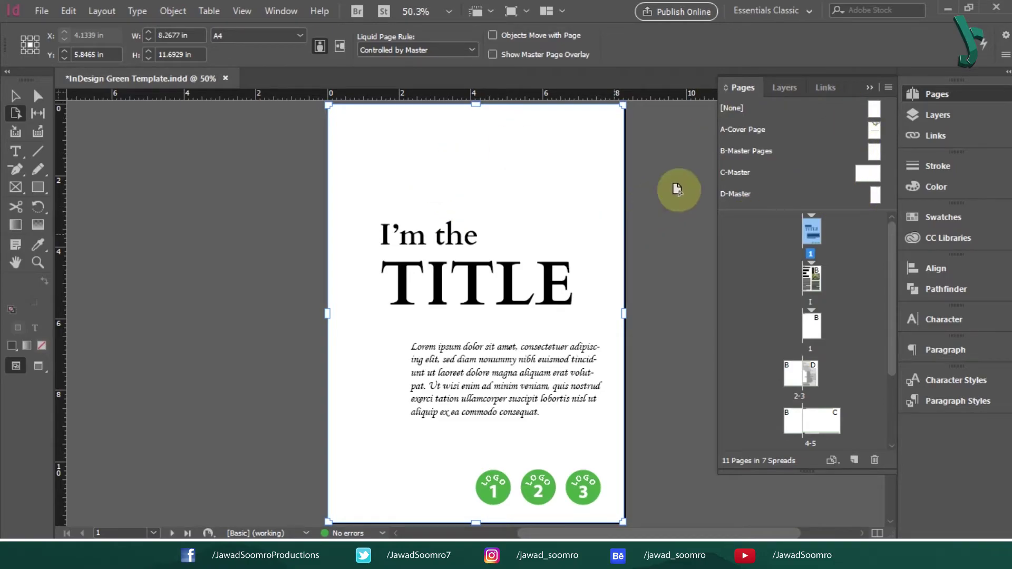
# Step: Apply the A-Cover Page master to all pages, resizing the conflicting page 3 to the master page size
pyautogui.click(875, 128)
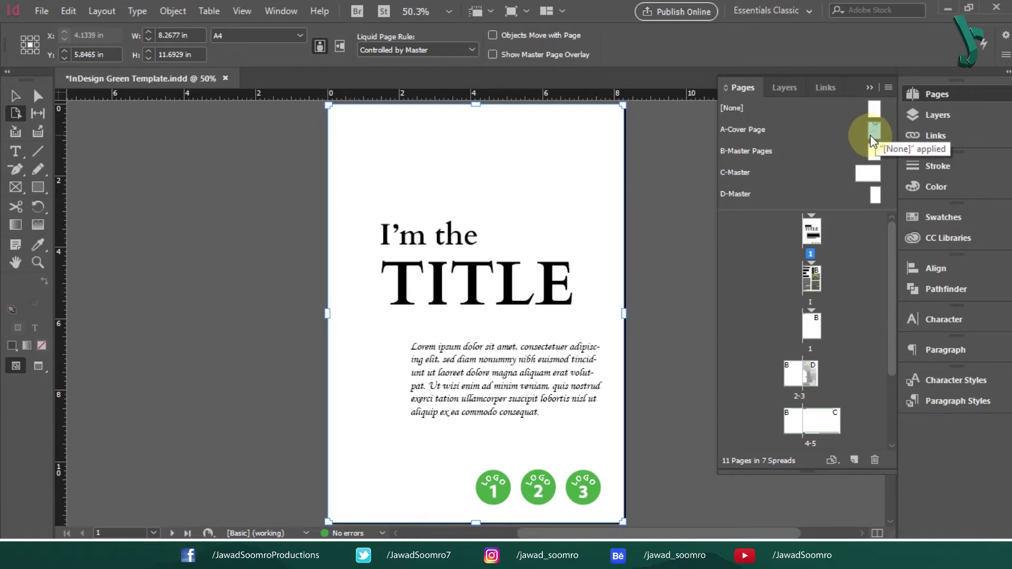
pyautogui.rightClick(873, 139)
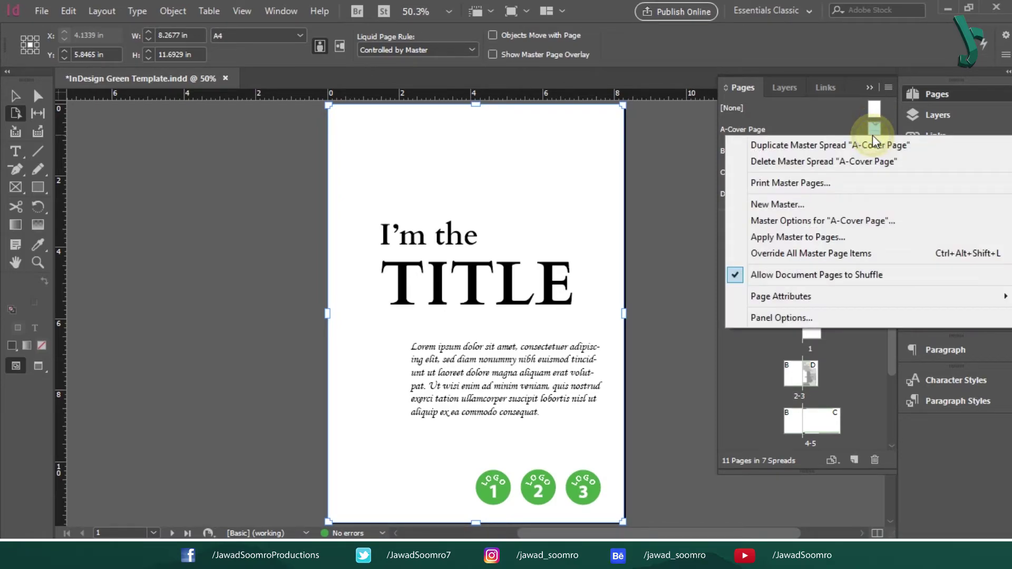
pyautogui.click(819, 239)
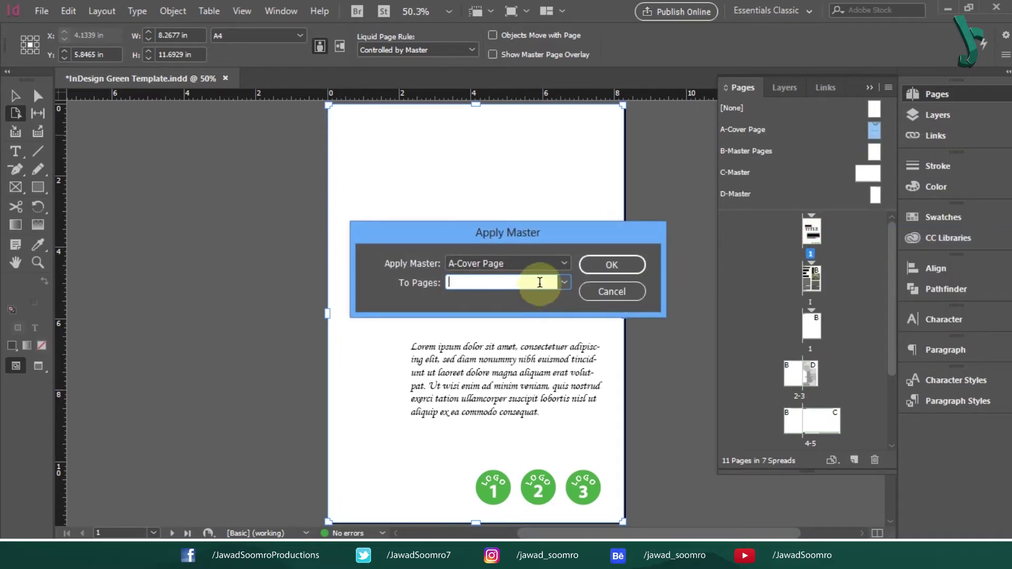
pyautogui.click(564, 283)
pyautogui.click(543, 315)
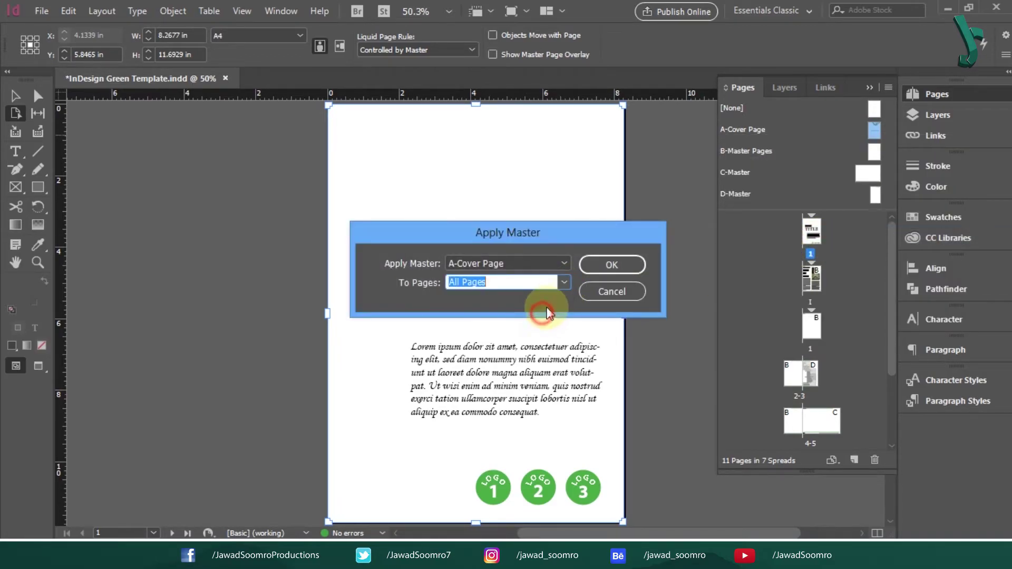
pyautogui.click(620, 265)
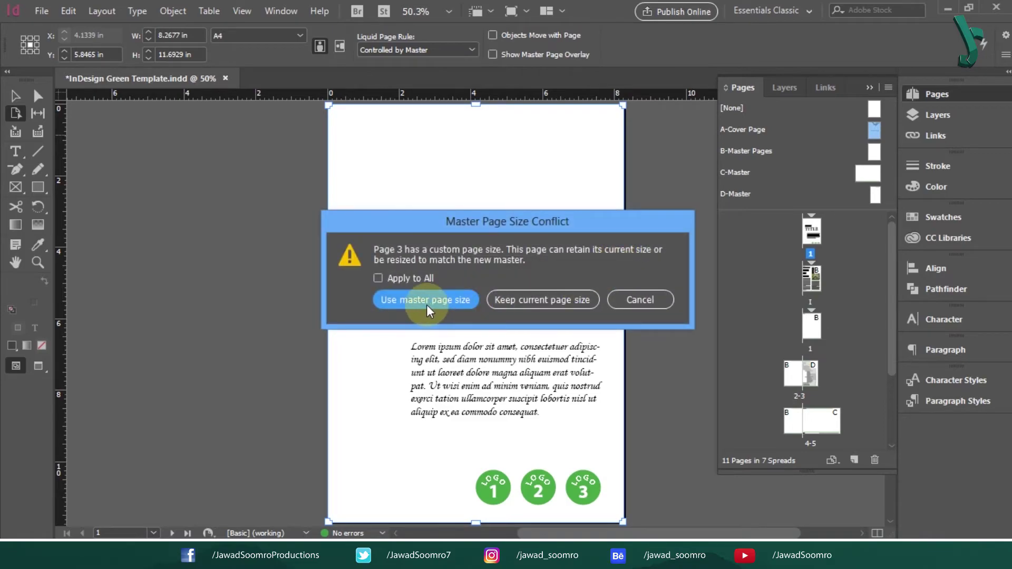
pyautogui.click(438, 303)
pyautogui.click(919, 94)
pyautogui.moveTo(892, 180); pyautogui.dragTo(859, 464)
pyautogui.moveTo(901, 425); pyautogui.dragTo(902, 132)
pyautogui.click(903, 138)
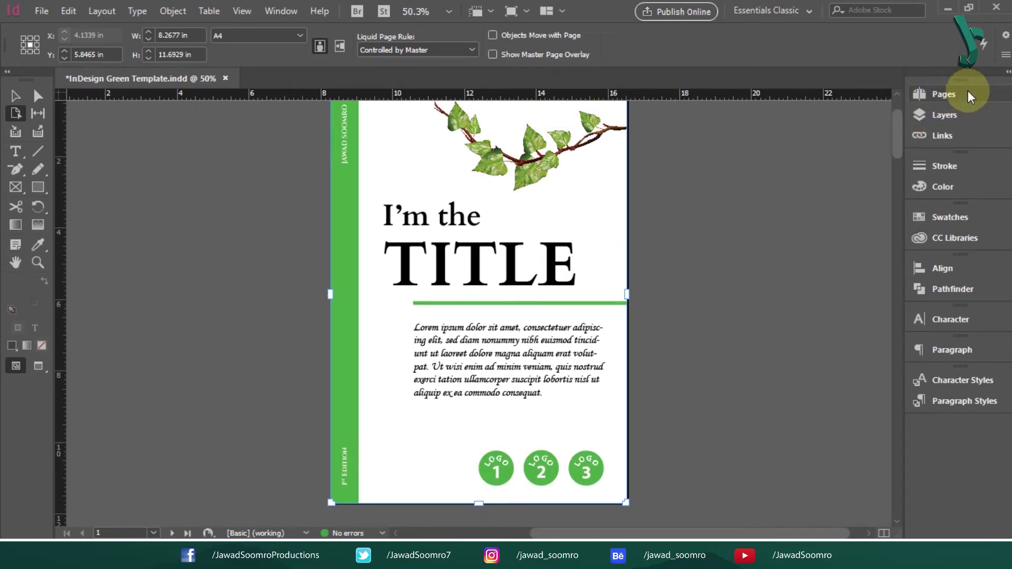
# Step: Apply B-Master Pages to the Chapter 1 page I, the following page 1 and page 2
pyautogui.click(968, 91)
pyautogui.doubleClick(821, 232)
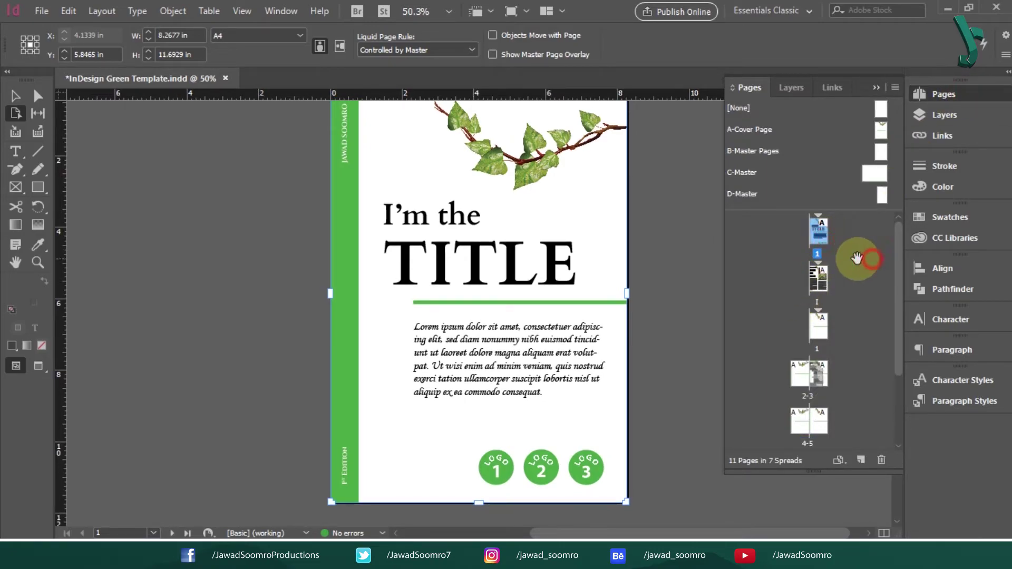
pyautogui.doubleClick(818, 285)
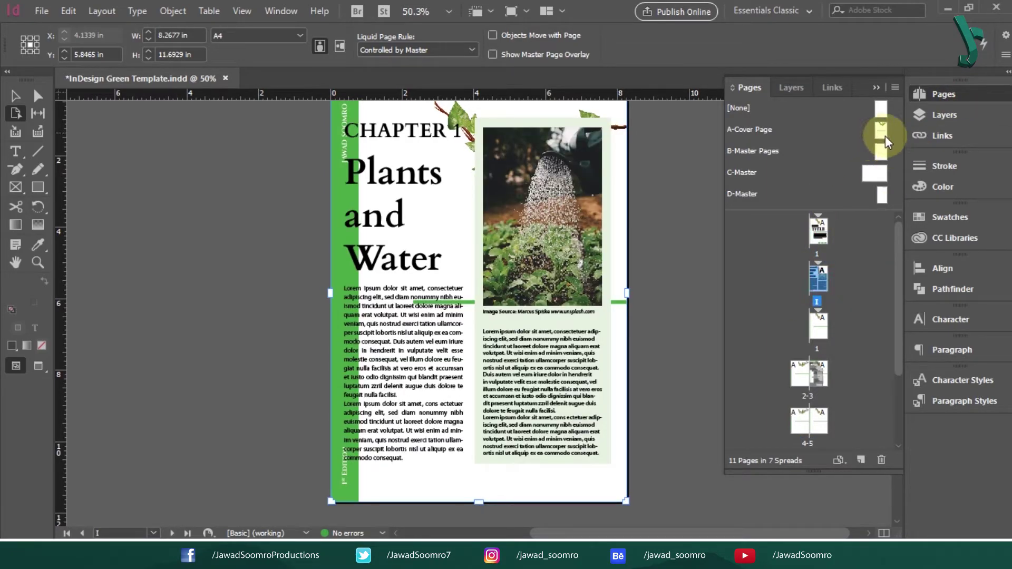
pyautogui.moveTo(884, 151); pyautogui.dragTo(822, 293)
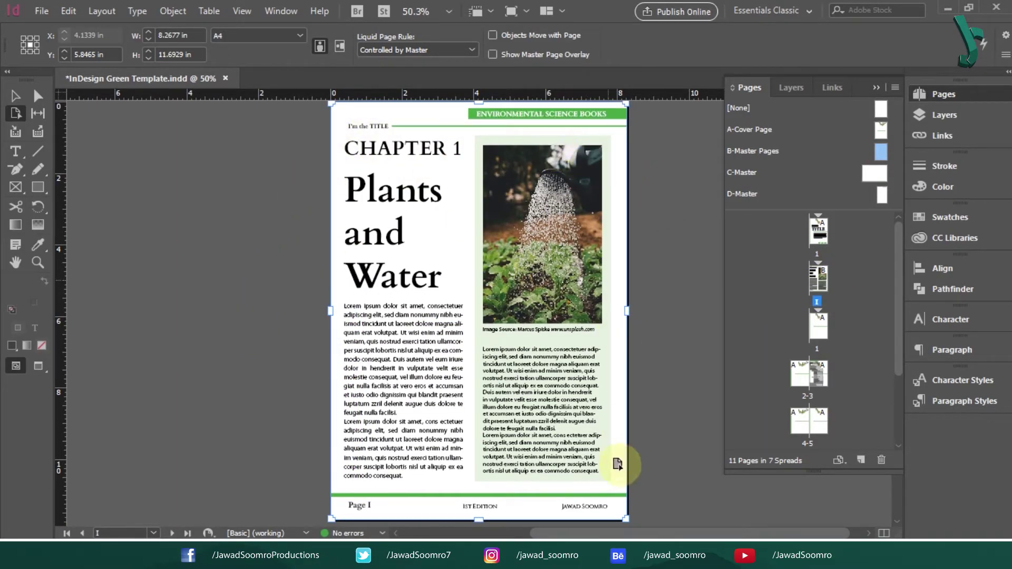
pyautogui.moveTo(878, 151); pyautogui.dragTo(822, 343)
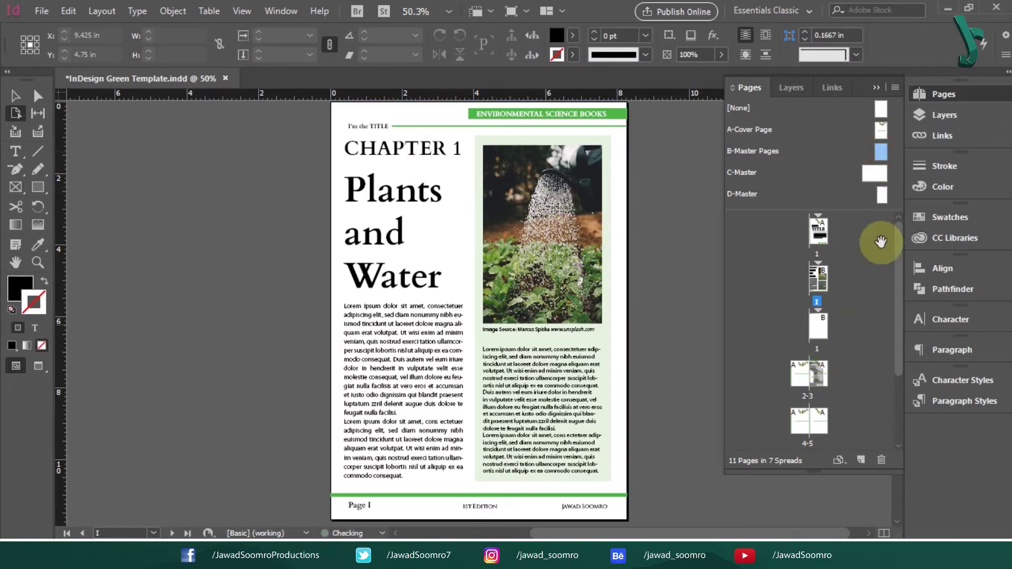
pyautogui.moveTo(878, 158); pyautogui.dragTo(801, 373)
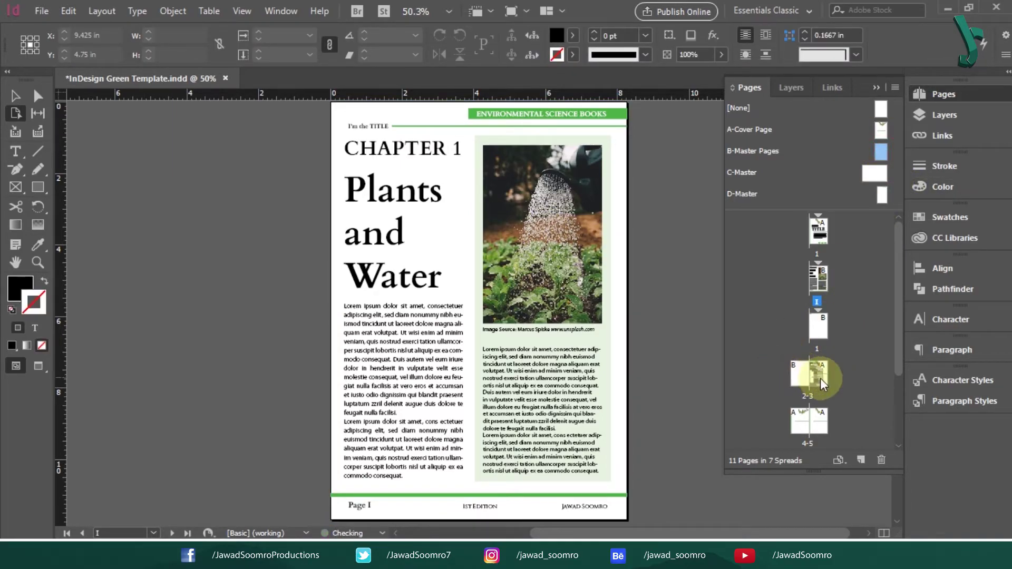
# Step: Apply D-Master to the table of contents on page 3, using the master page size
pyautogui.doubleClick(818, 377)
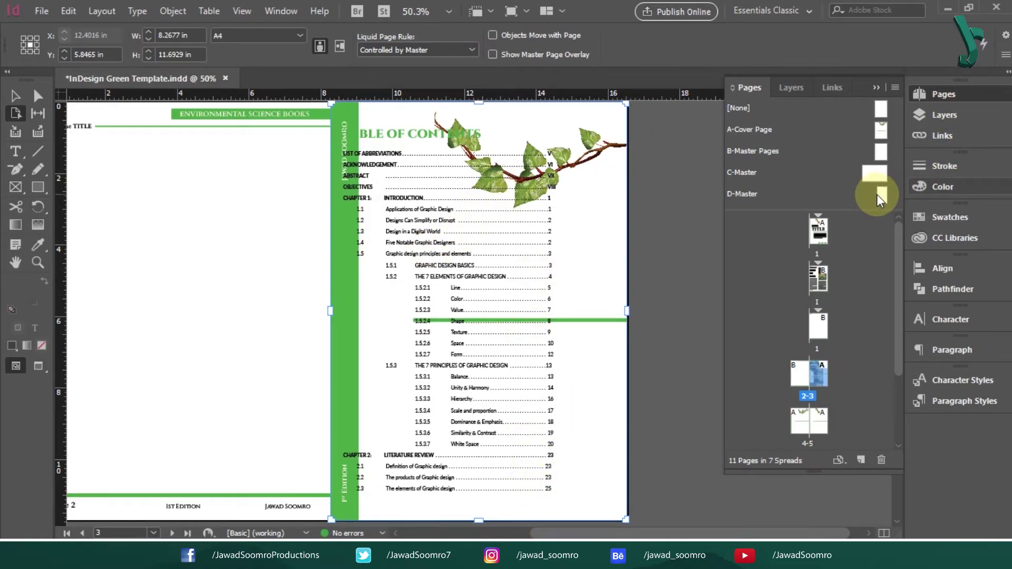
pyautogui.moveTo(885, 199); pyautogui.dragTo(820, 376)
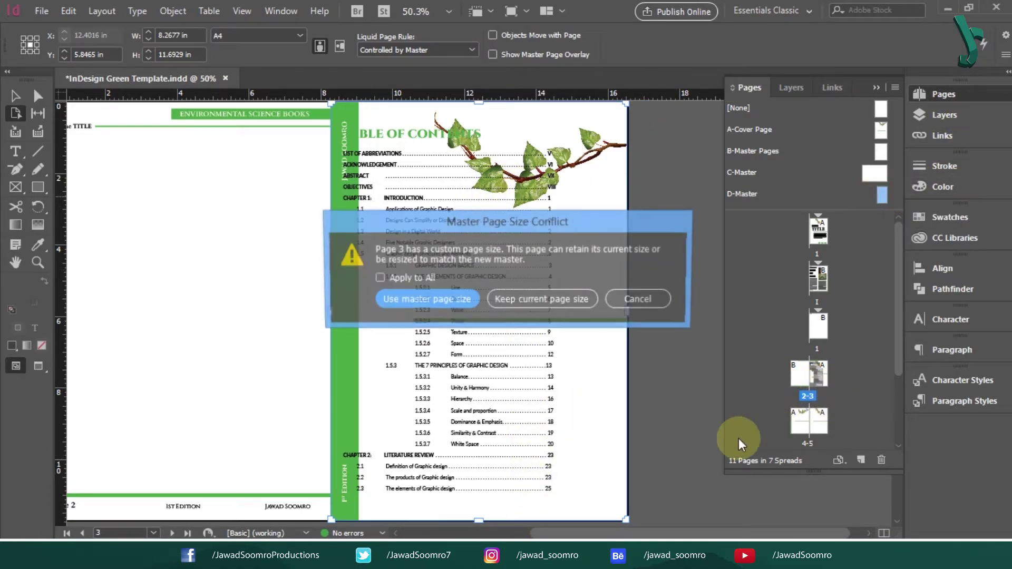
pyautogui.click(408, 303)
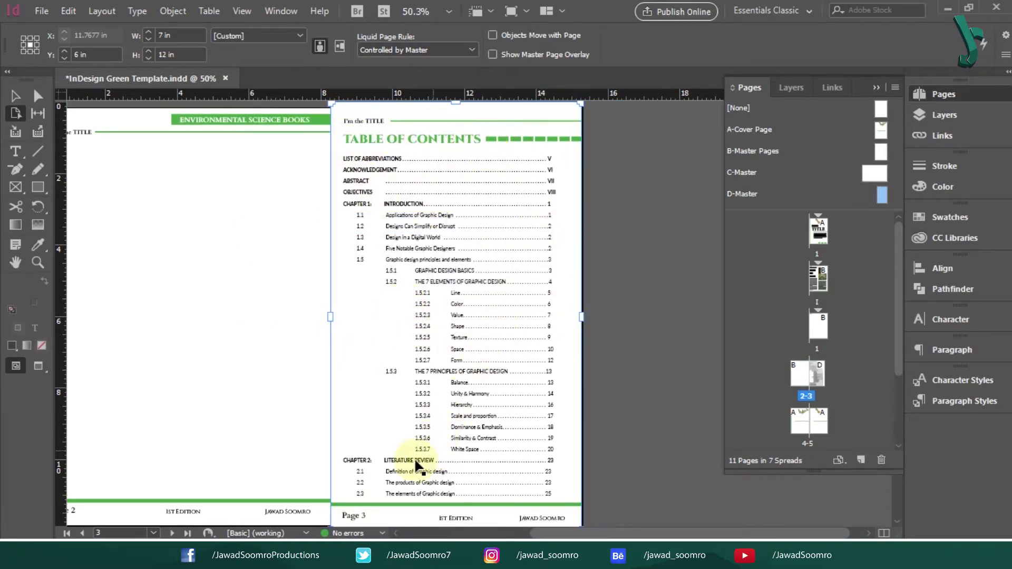
# Step: Apply B-Master Pages to both pages of the 4-5 and 6-7 spreads
pyautogui.click(605, 217)
pyautogui.moveTo(455, 430); pyautogui.dragTo(592, 95)
pyautogui.moveTo(882, 152); pyautogui.dragTo(809, 408)
pyautogui.moveTo(899, 270); pyautogui.dragTo(901, 322)
pyautogui.moveTo(884, 156); pyautogui.dragTo(801, 387)
pyautogui.moveTo(823, 326); pyautogui.dragTo(821, 389)
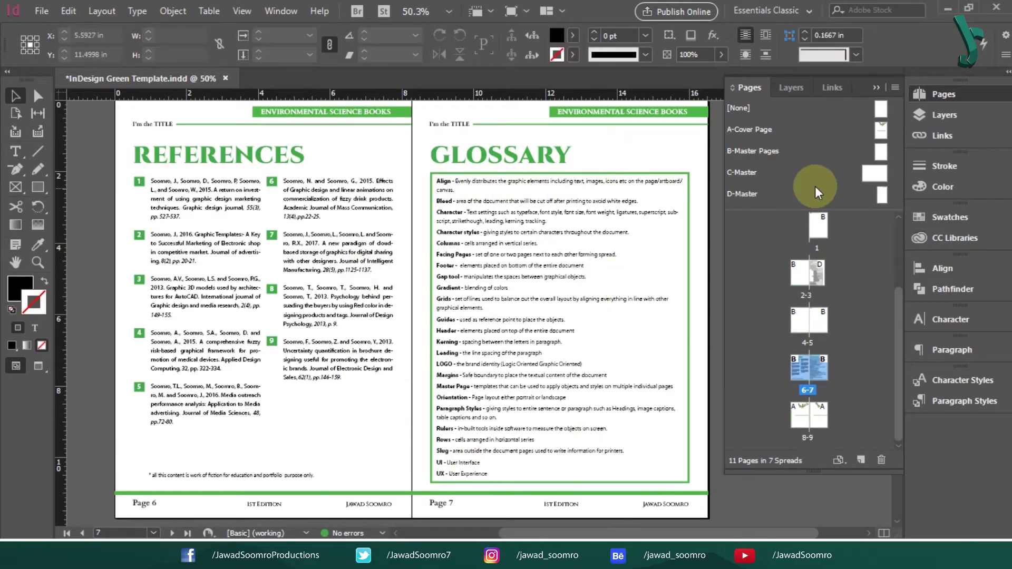
# Step: Apply C-Master to page 9, using the master page size
pyautogui.moveTo(873, 177); pyautogui.dragTo(827, 426)
pyautogui.click(425, 300)
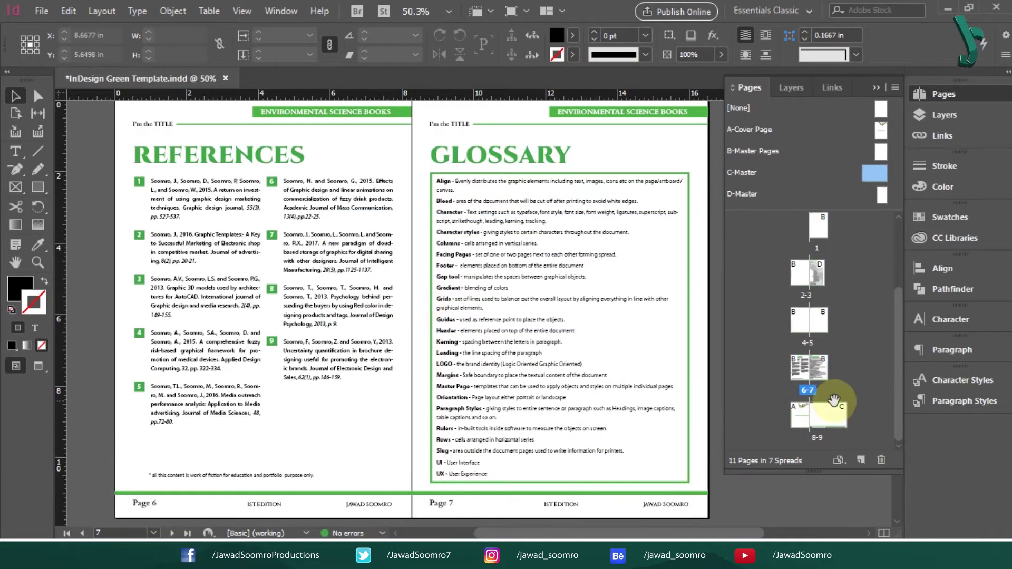
pyautogui.click(877, 87)
# Step: Review the document from the cover through the following pages to check the applied masters
pyautogui.scroll(-10, 898, 391)
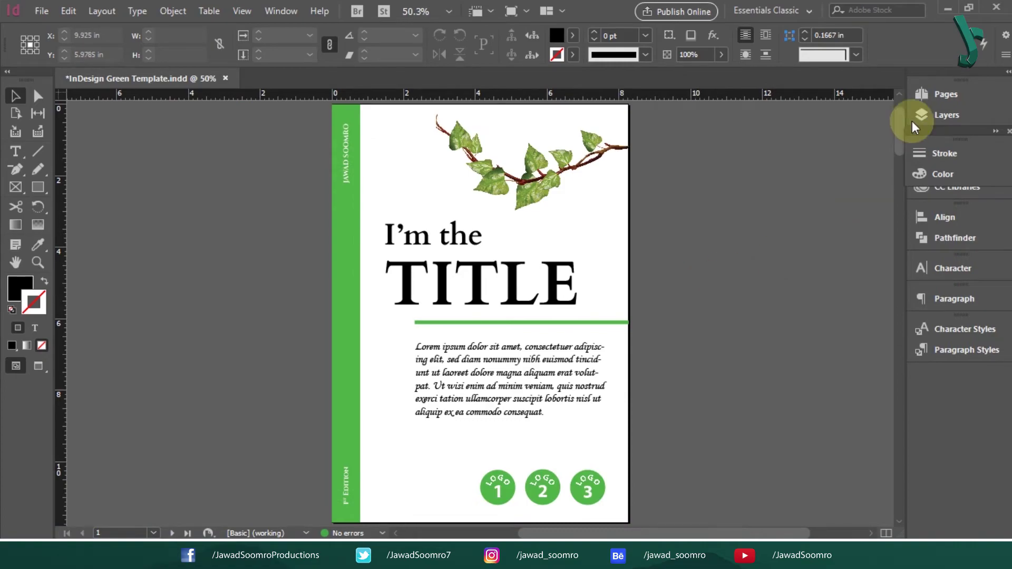
pyautogui.moveTo(898, 124); pyautogui.dragTo(898, 165)
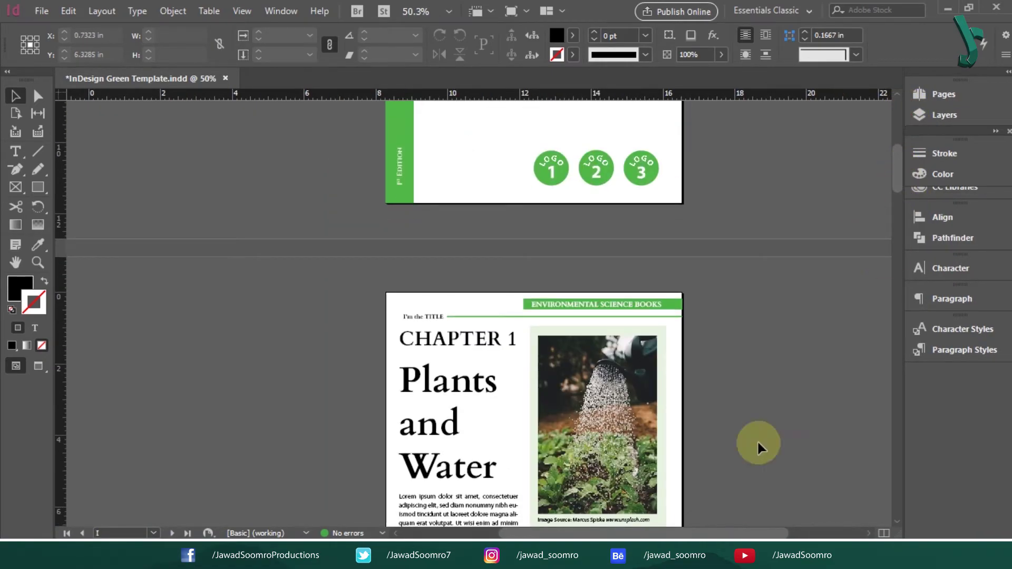
pyautogui.moveTo(720, 533); pyautogui.dragTo(642, 533)
pyautogui.moveTo(915, 129); pyautogui.dragTo(915, 149)
pyautogui.moveTo(897, 150)
pyautogui.mouseDown()
pyautogui.moveTo(912, 157)
pyautogui.moveTo(899, 395)
pyautogui.mouseUp()
pyautogui.moveTo(899, 394)
pyautogui.mouseDown()
pyautogui.moveTo(906, 239)
pyautogui.moveTo(895, 481)
pyautogui.mouseUp()
pyautogui.click(917, 165)
pyautogui.click(917, 165)
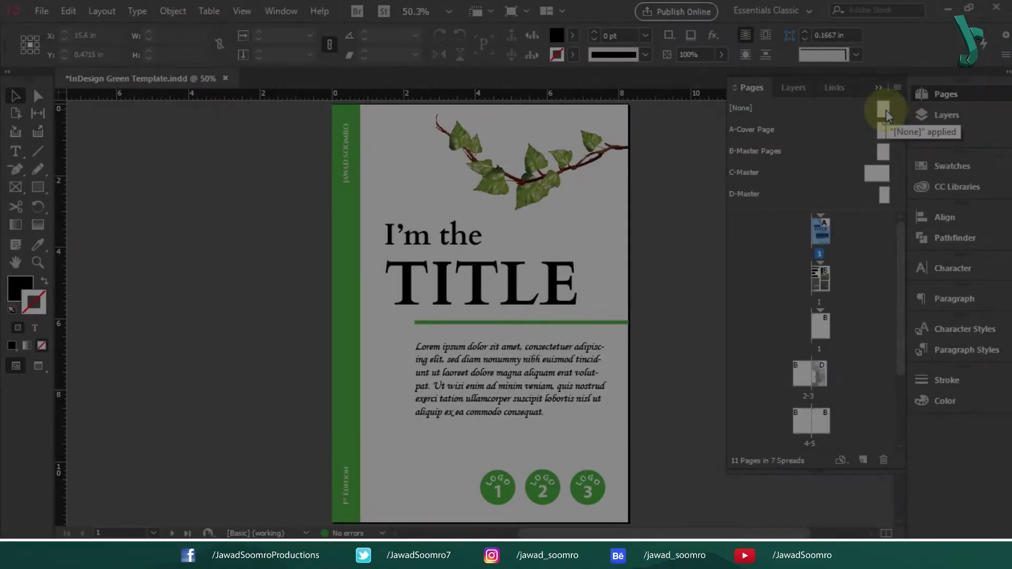
# Step: Reapply A-Cover Page to the cover and B-Master Pages to the blank page 1 and page 2
pyautogui.moveTo(885, 133); pyautogui.dragTo(825, 228)
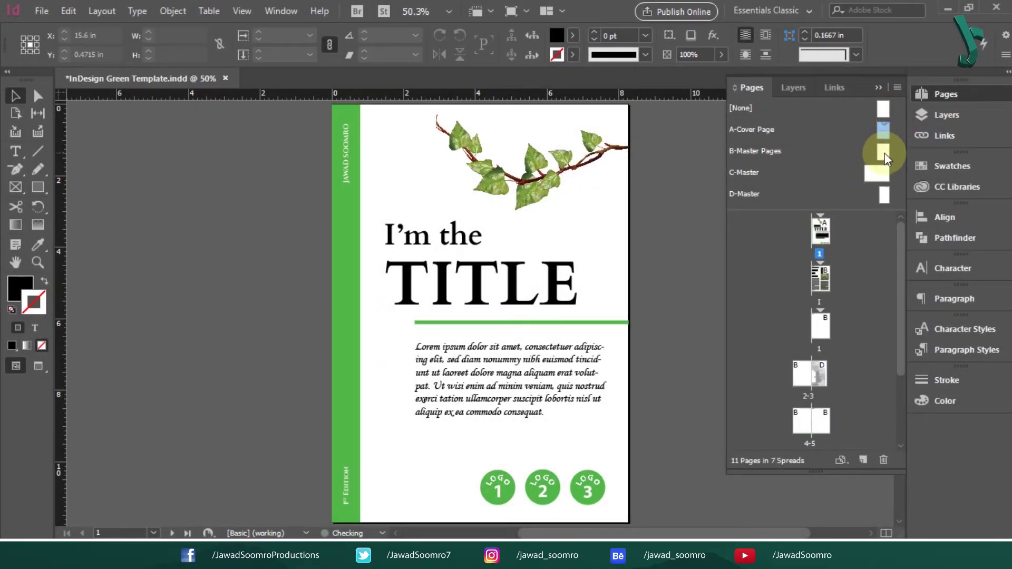
pyautogui.moveTo(885, 154); pyautogui.dragTo(821, 330)
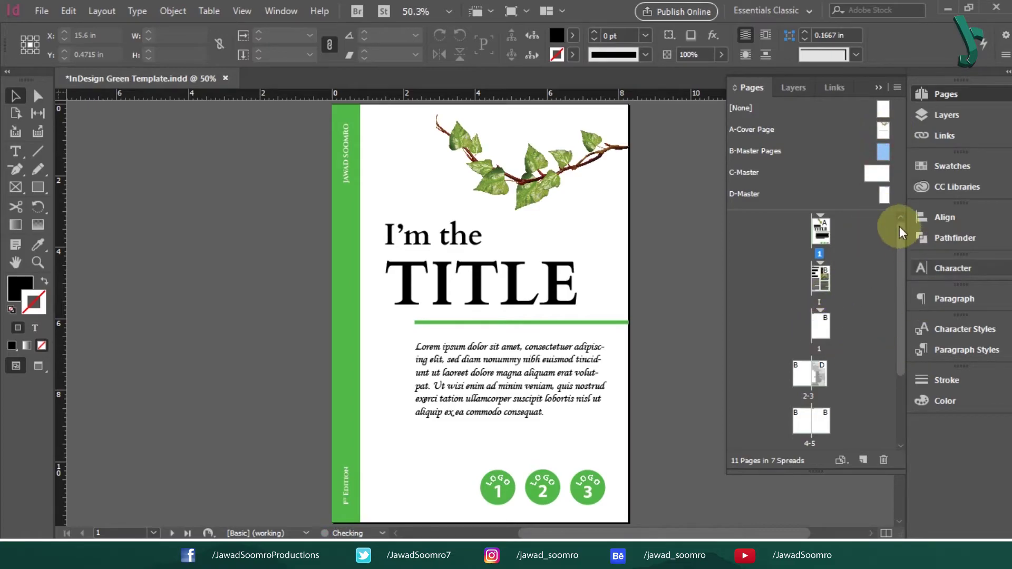
pyautogui.moveTo(885, 153); pyautogui.dragTo(801, 373)
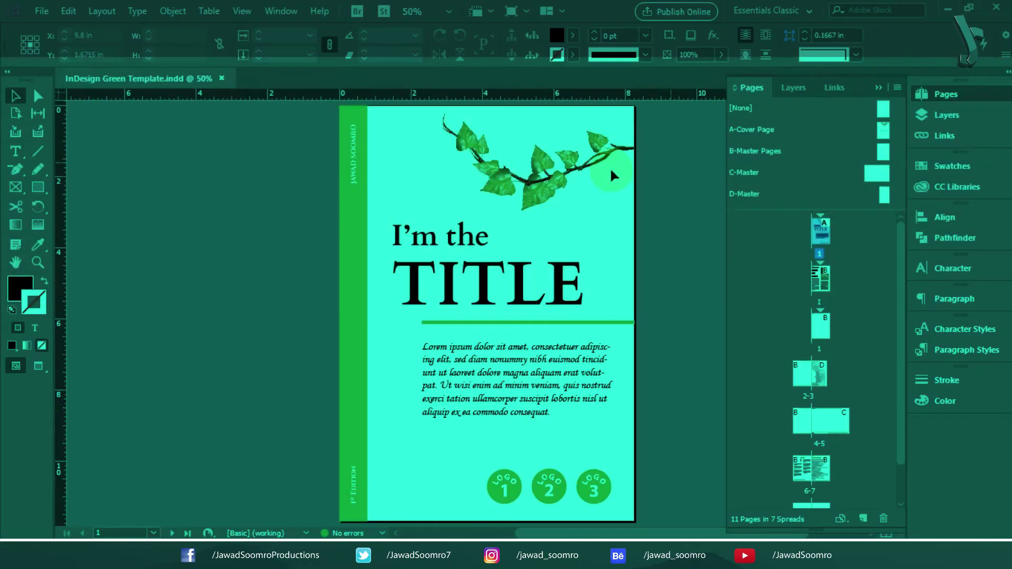
# Step: Remove the masters from the cover page and the Chapter 1 page I by applying [None]
pyautogui.scroll(-15, 633, 403)
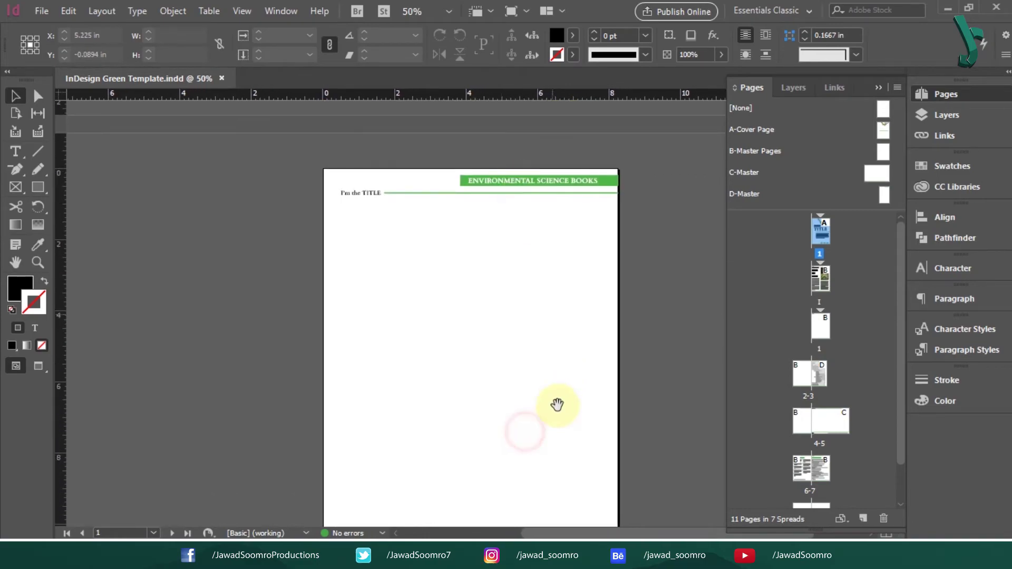
pyautogui.scroll(-10, 557, 405)
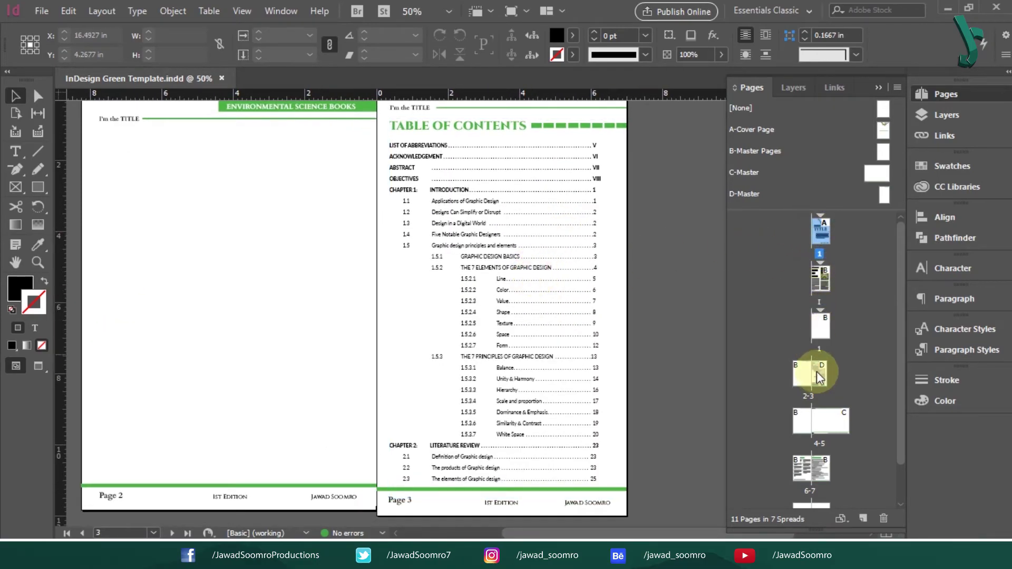
pyautogui.scroll(-1, 870, 406)
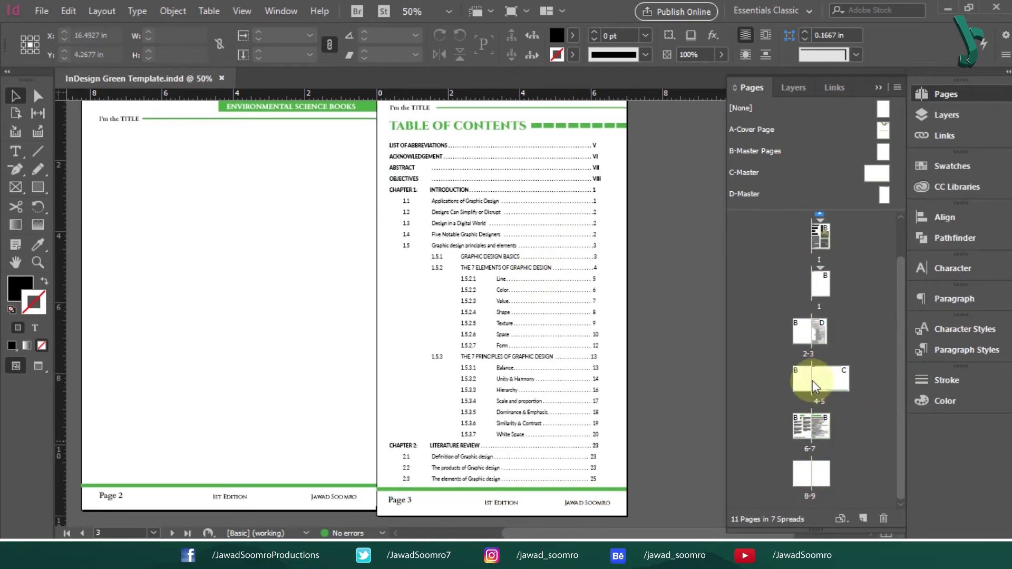
pyautogui.scroll(1, 900, 263)
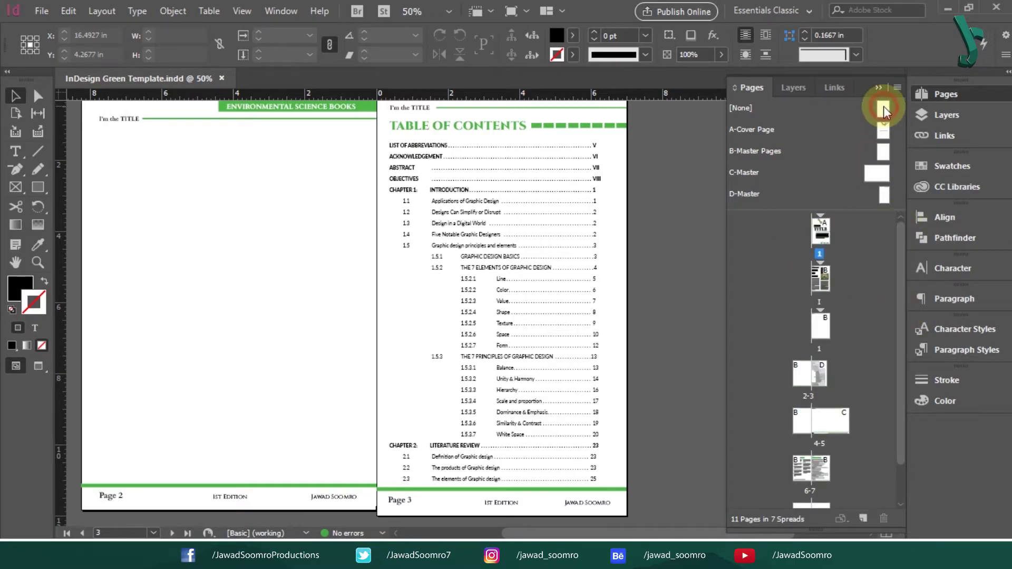
pyautogui.doubleClick(822, 230)
pyautogui.moveTo(862, 115); pyautogui.dragTo(820, 221)
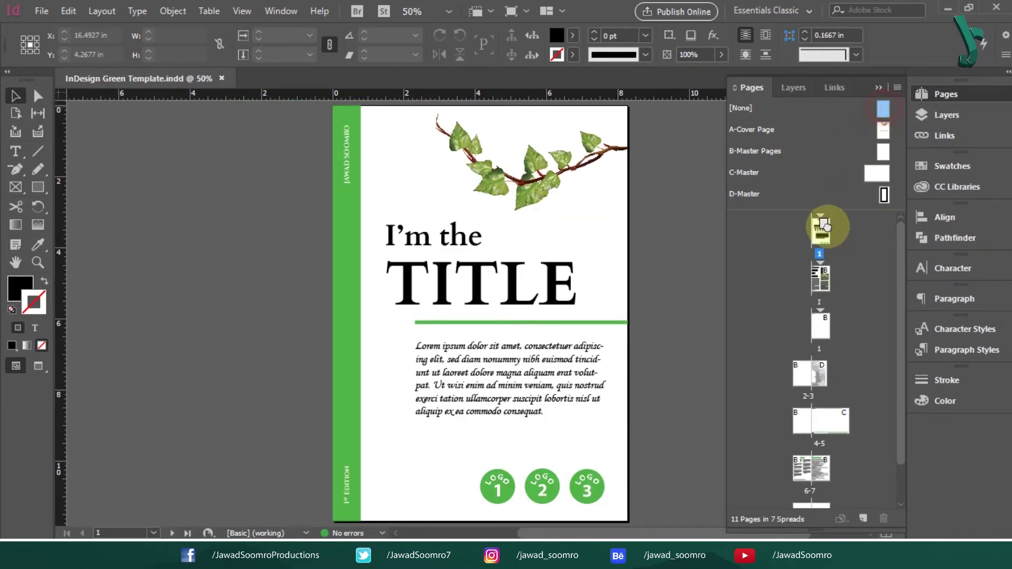
pyautogui.doubleClick(821, 285)
pyautogui.moveTo(882, 109); pyautogui.dragTo(822, 292)
# Step: Remove the masters from pages 2 and 3 by applying [None] to each page
pyautogui.doubleClick(810, 377)
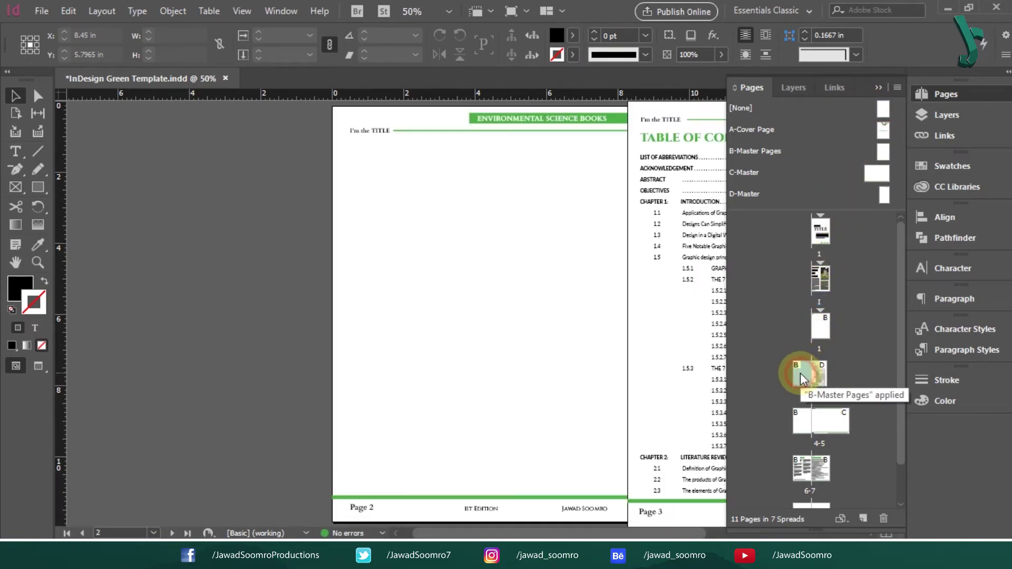
pyautogui.moveTo(883, 109); pyautogui.dragTo(805, 377)
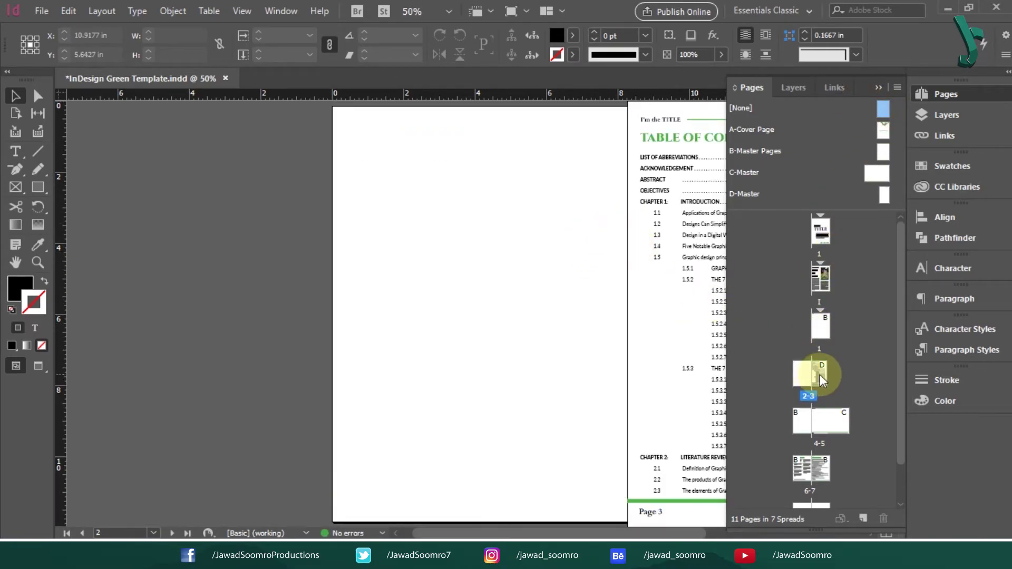
pyautogui.doubleClick(821, 374)
pyautogui.moveTo(884, 108); pyautogui.dragTo(822, 377)
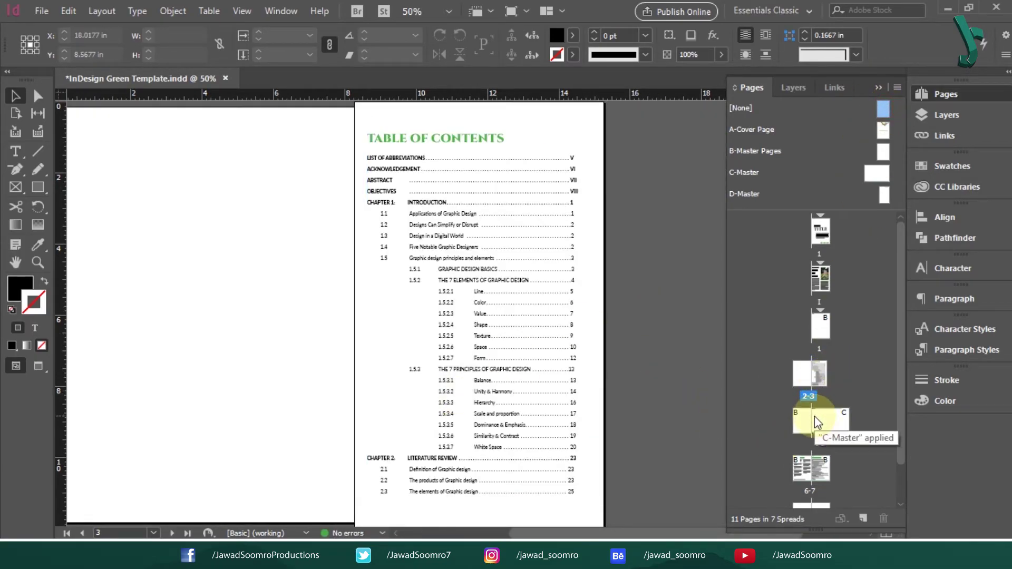
# Step: Apply [None] to the References page 6 and the Glossary page 7 to remove their masters
pyautogui.doubleClick(807, 469)
pyautogui.moveTo(883, 108); pyautogui.dragTo(804, 467)
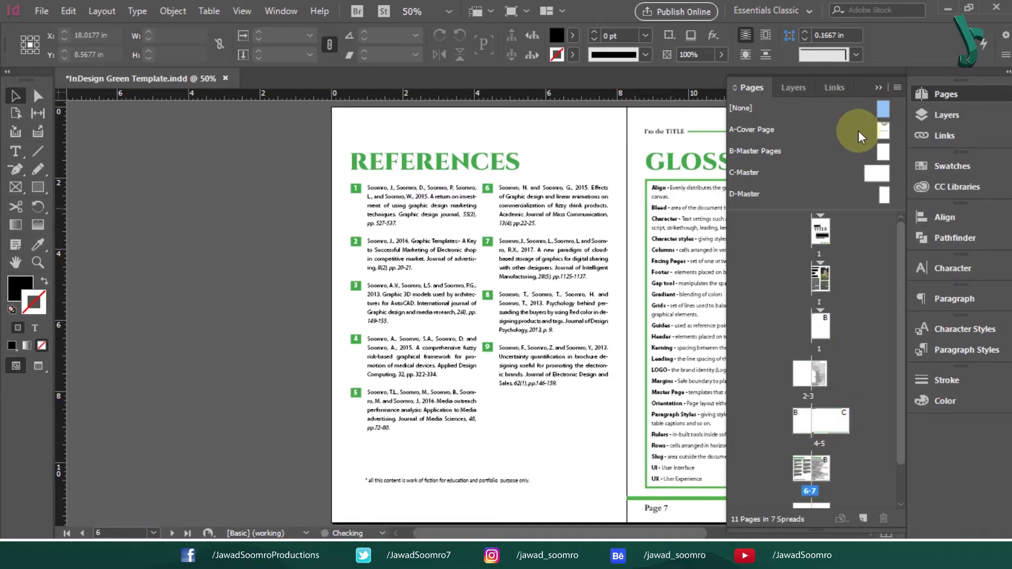
pyautogui.moveTo(883, 109); pyautogui.dragTo(834, 472)
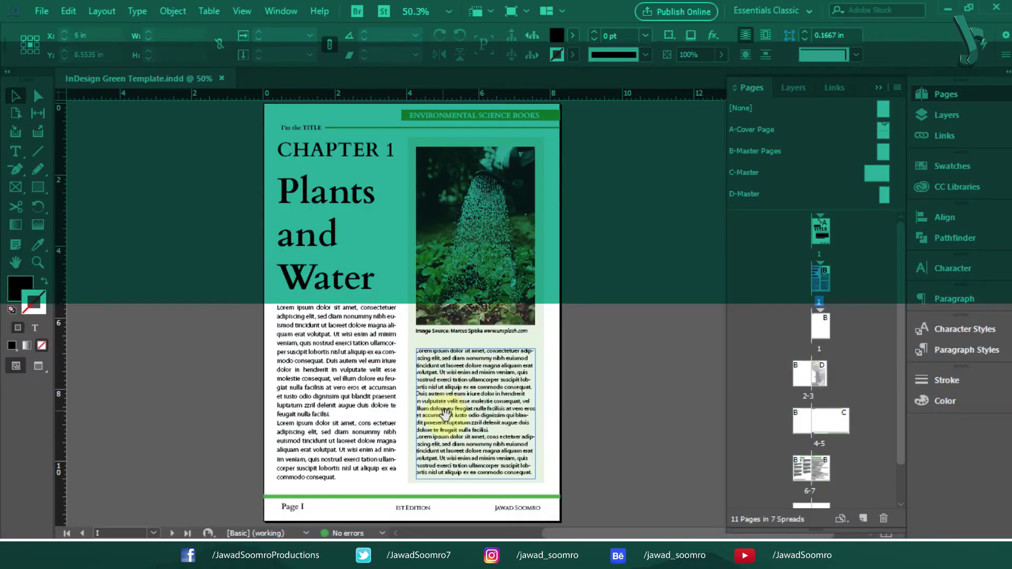
# Step: Go to the 2-3 spread and try to select the green footer line on page 2
pyautogui.scroll(-10, 454, 411)
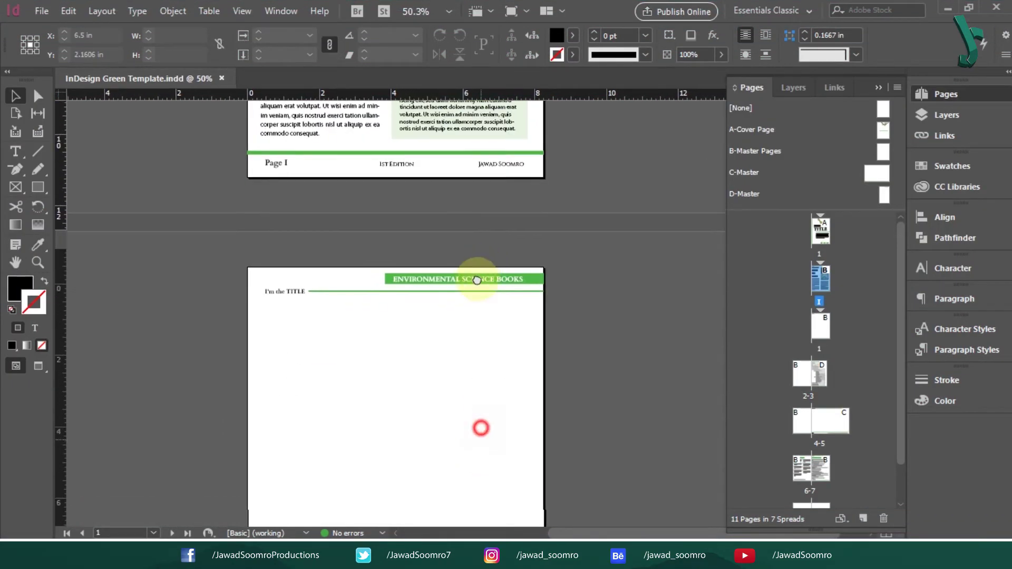
pyautogui.scroll(-10, 458, 403)
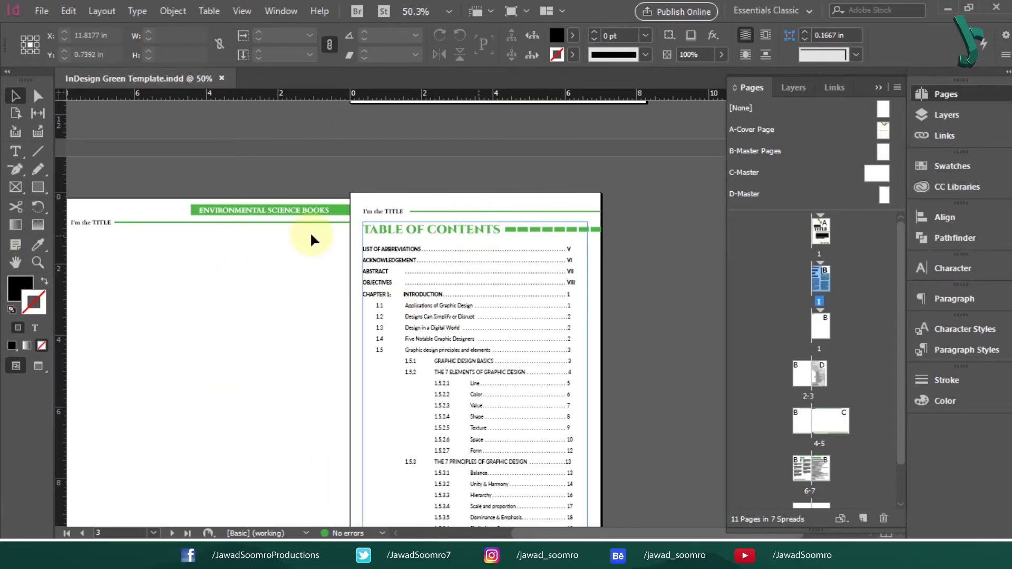
pyautogui.moveTo(272, 396); pyautogui.dragTo(321, 290)
pyautogui.click(182, 501)
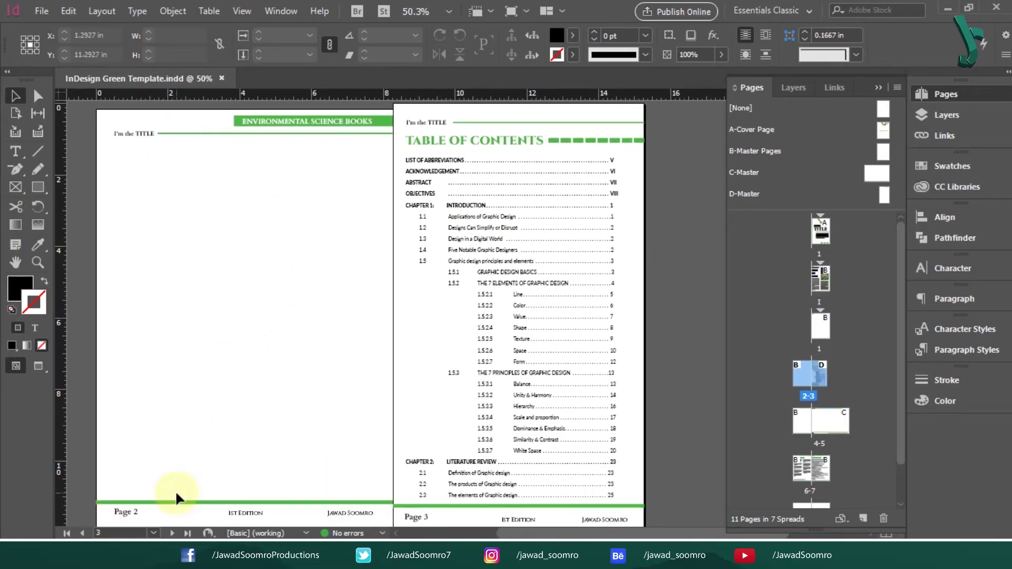
# Step: Try to select the page number in the footer of page 3
pyautogui.scroll(-3, 146, 477)
pyautogui.moveTo(437, 339); pyautogui.dragTo(339, 430)
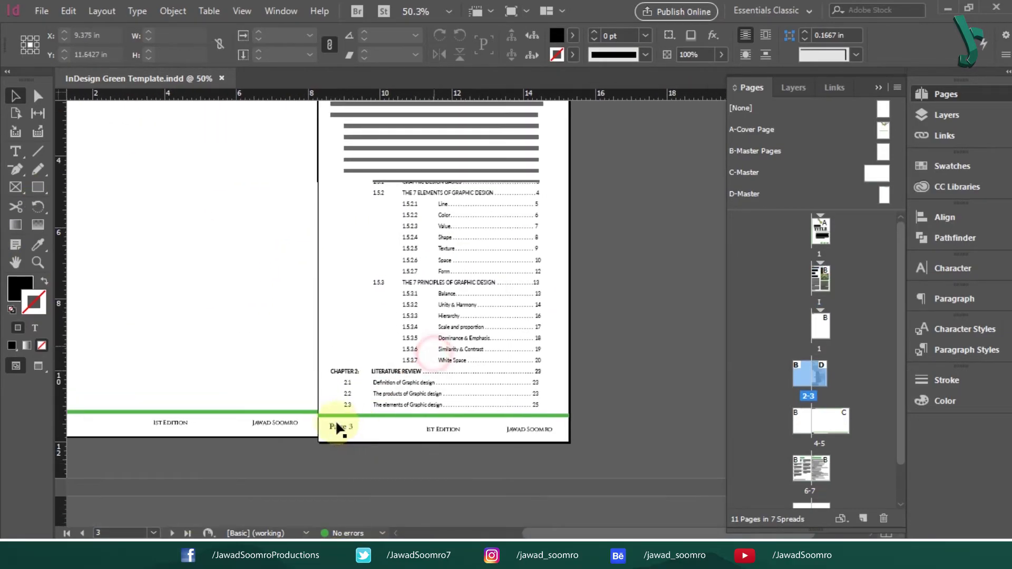
pyautogui.click(344, 437)
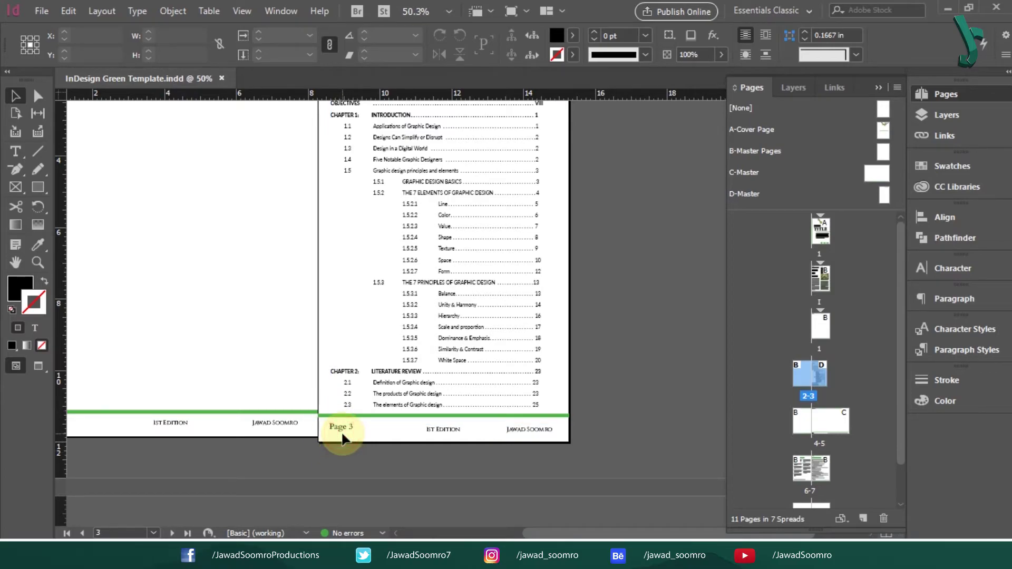
pyautogui.moveTo(592, 334); pyautogui.dragTo(550, 398)
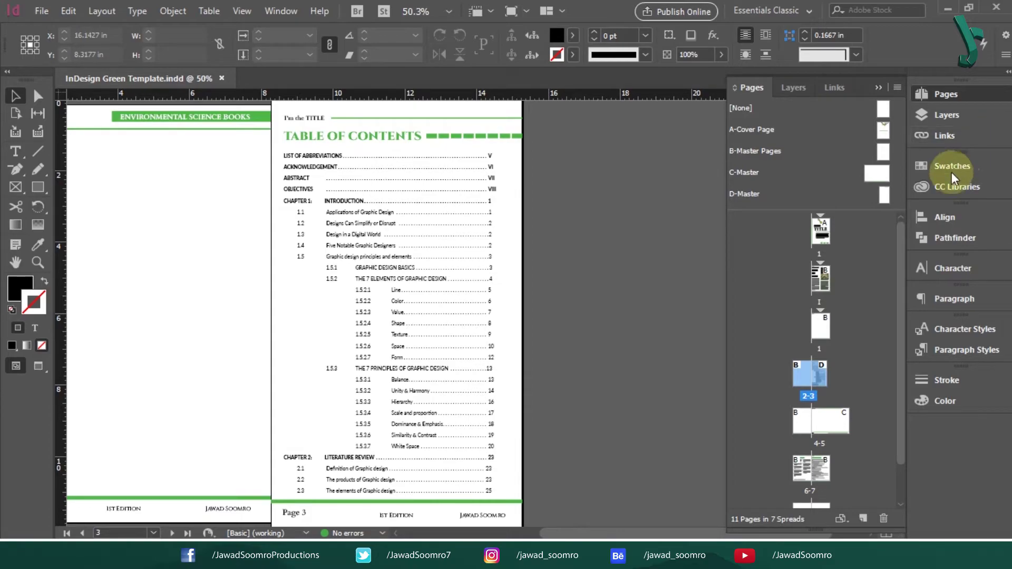
# Step: Duplicate the D-Master spread and delete the page number from the footer of the duplicate
pyautogui.doubleClick(885, 193)
pyautogui.rightClick(886, 192)
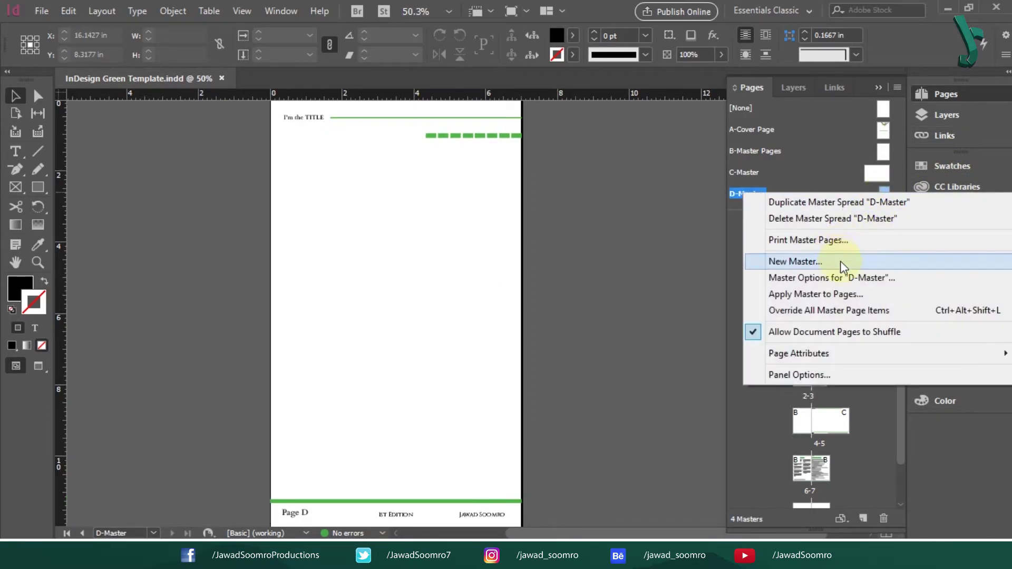
pyautogui.click(842, 203)
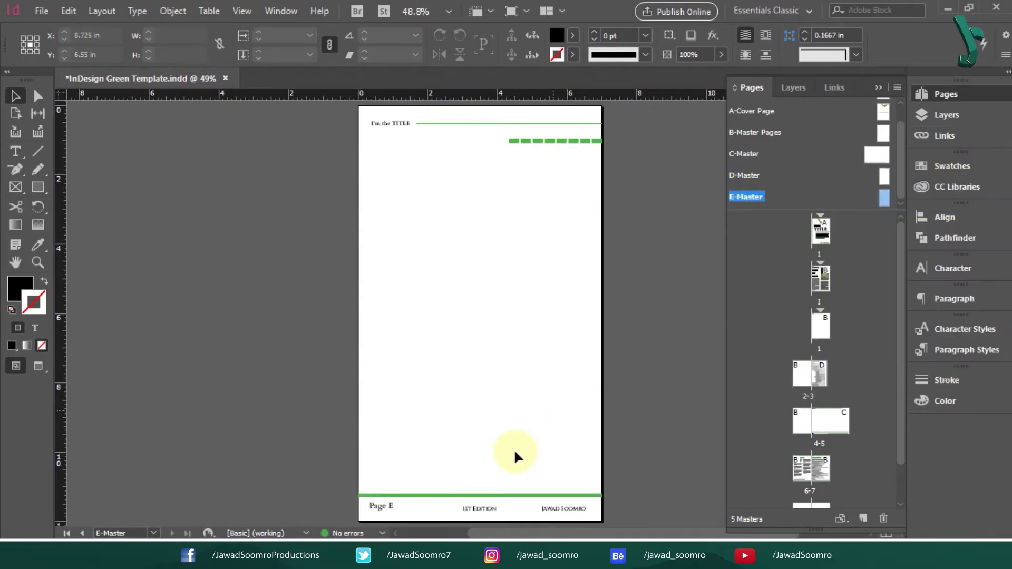
pyautogui.click(391, 508)
pyautogui.press('Delete')
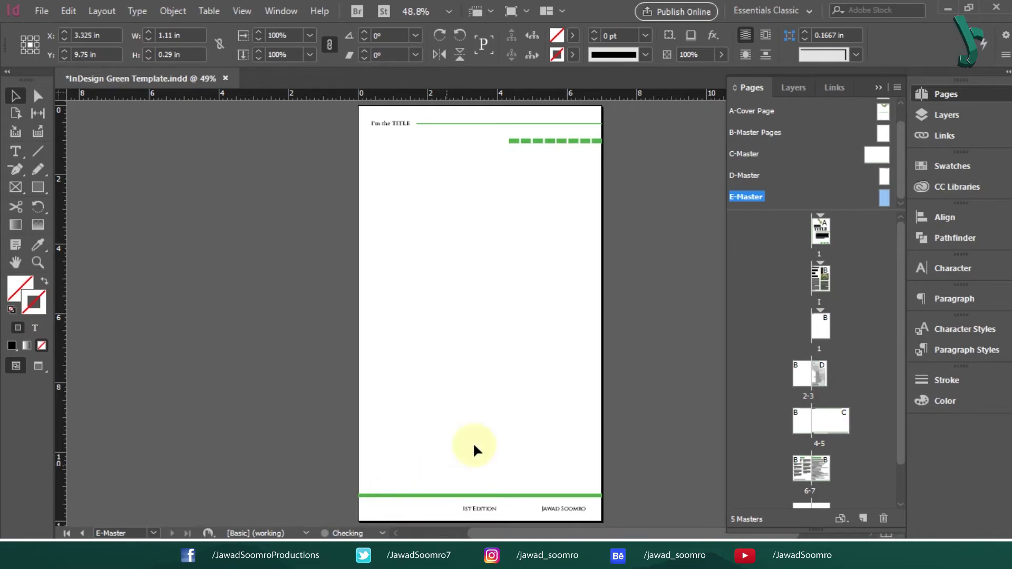
# Step: Apply E-Master to the Table of Contents page 3
pyautogui.scroll(-1, 886, 385)
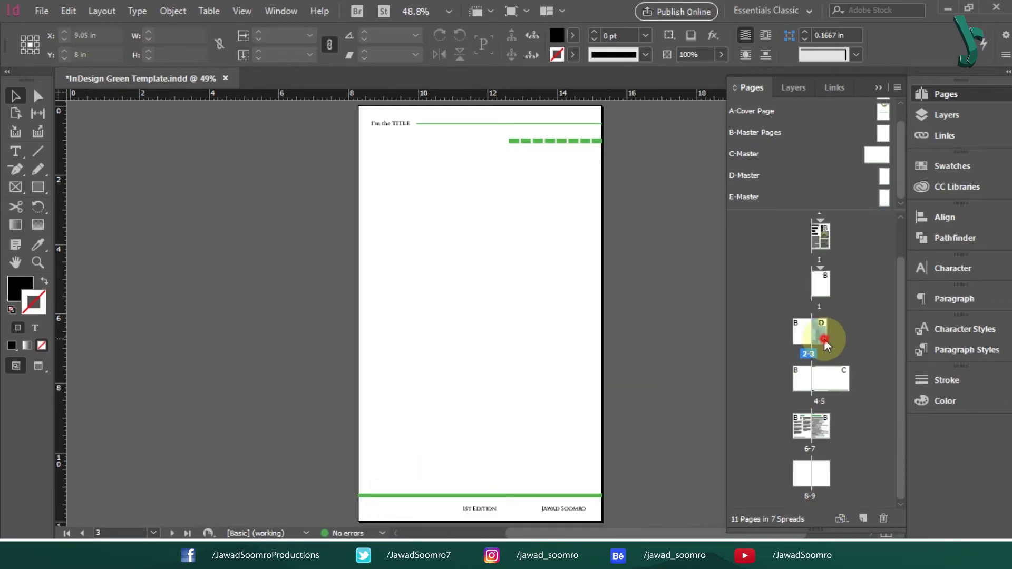
pyautogui.doubleClick(823, 338)
pyautogui.moveTo(863, 322); pyautogui.dragTo(818, 334)
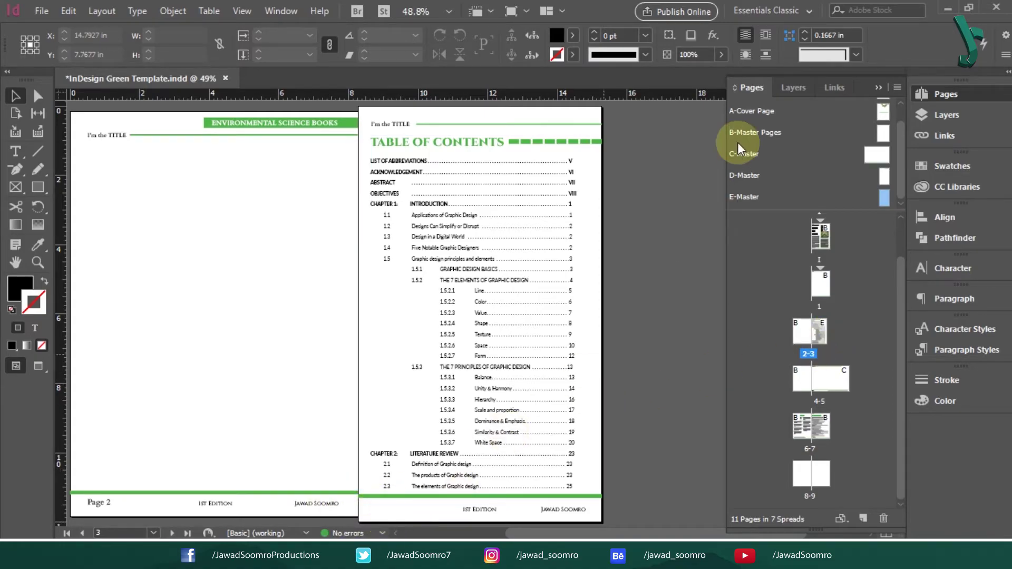
# Step: Undo applying E-Master to page 3, the page number deletion and the duplication of D-Master
pyautogui.hotkey('ctrl', 'z')
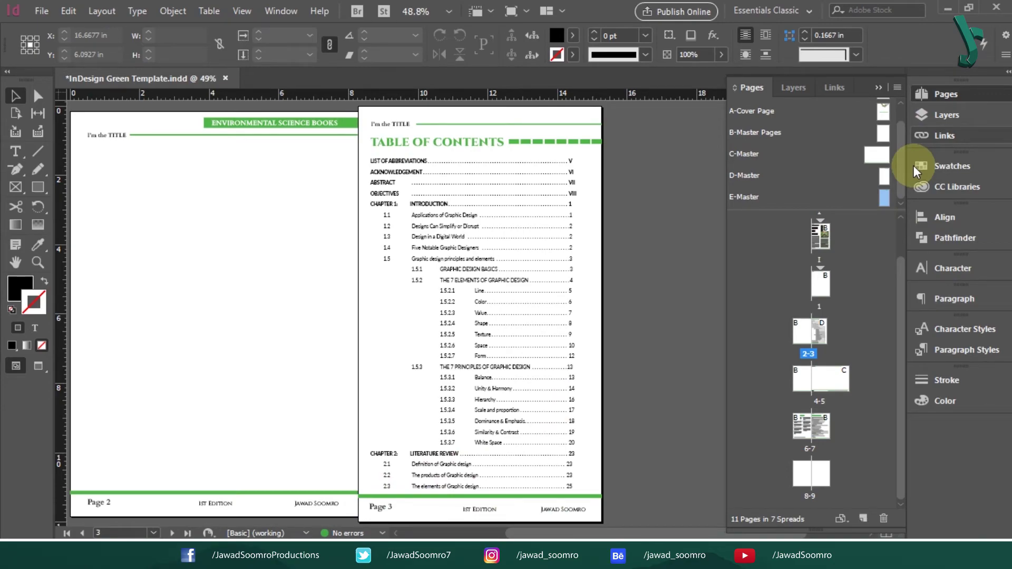
pyautogui.hotkey('ctrl', 'z')
pyautogui.hotkey('ctrl', 'z')
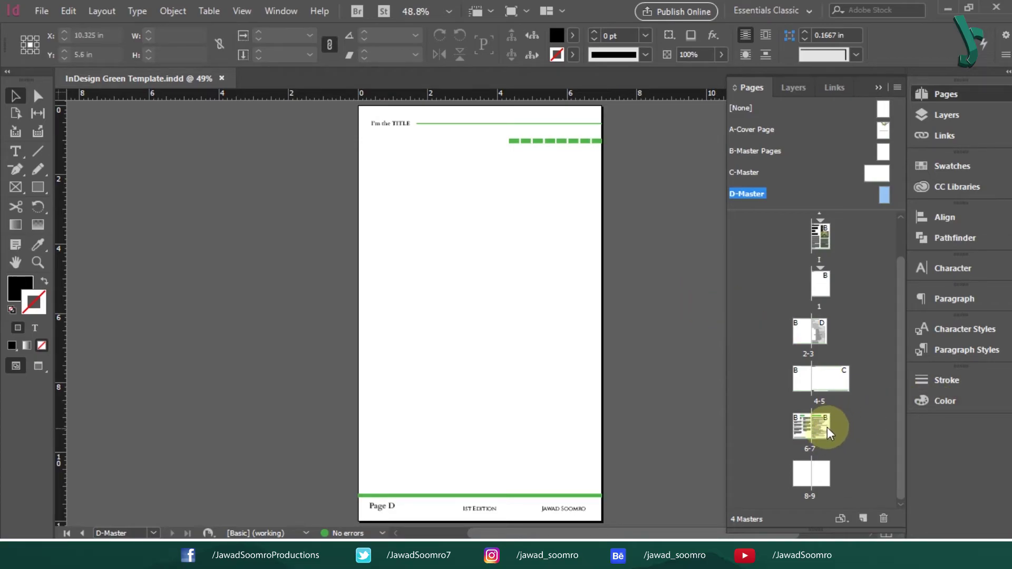
# Step: Override all master page items on page 3 and delete the page number from its footer
pyautogui.doubleClick(820, 335)
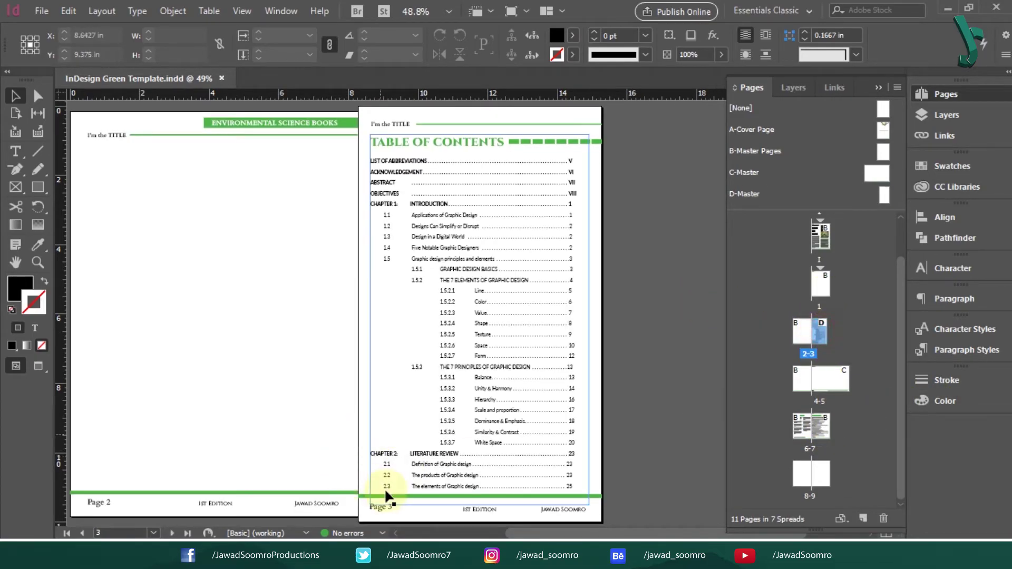
pyautogui.rightClick(885, 193)
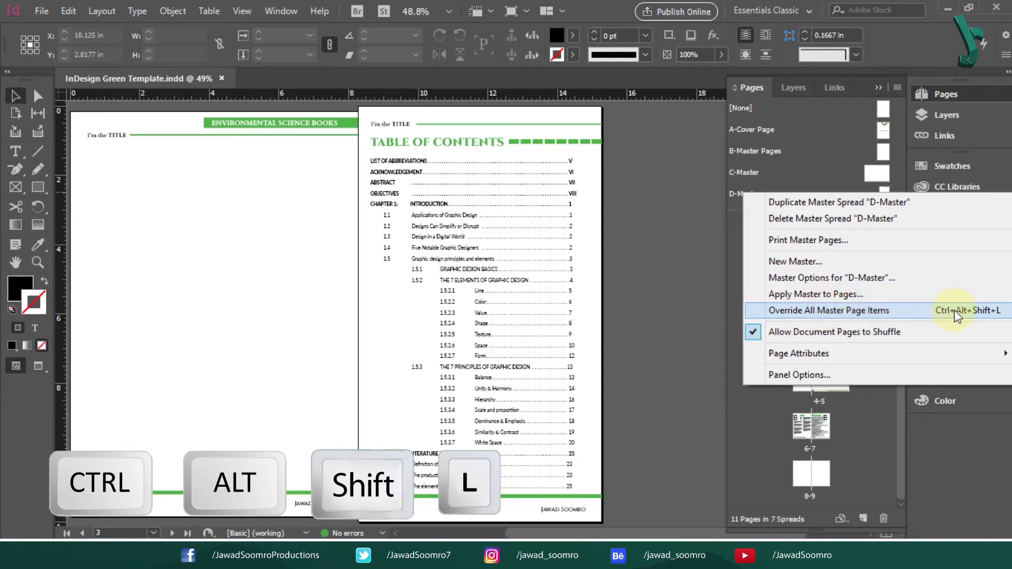
pyautogui.click(993, 315)
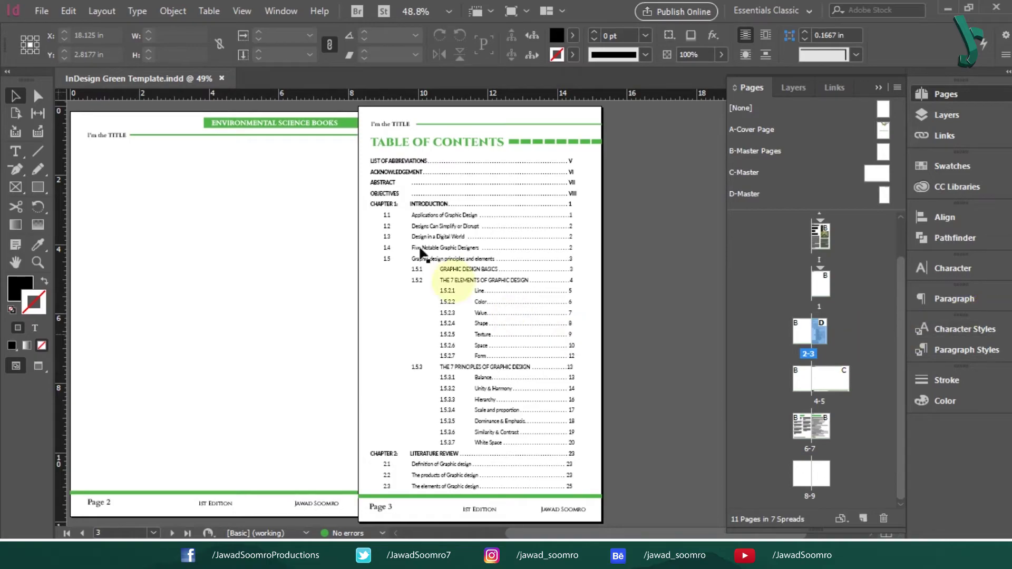
pyautogui.click(410, 141)
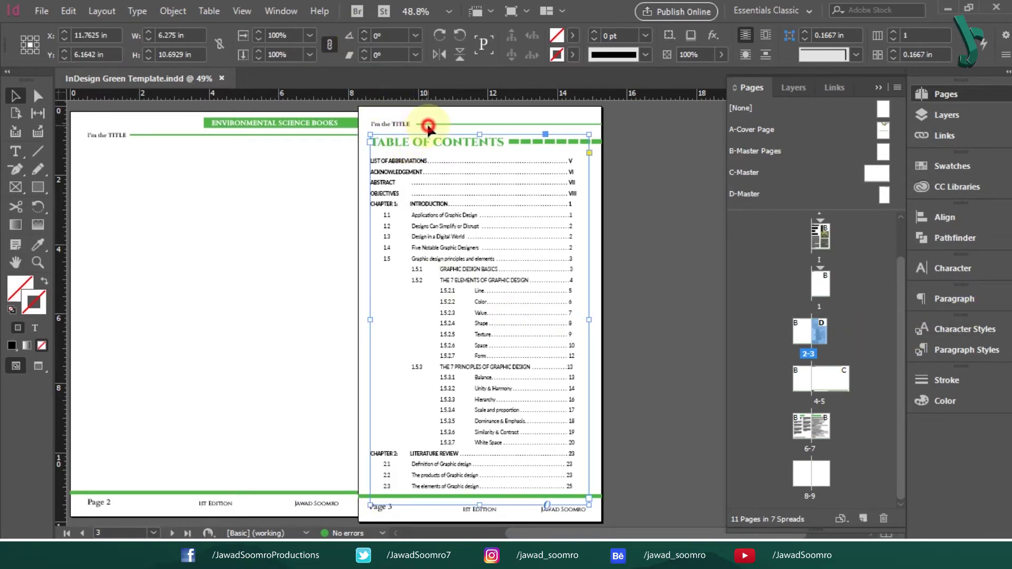
pyautogui.click(428, 127)
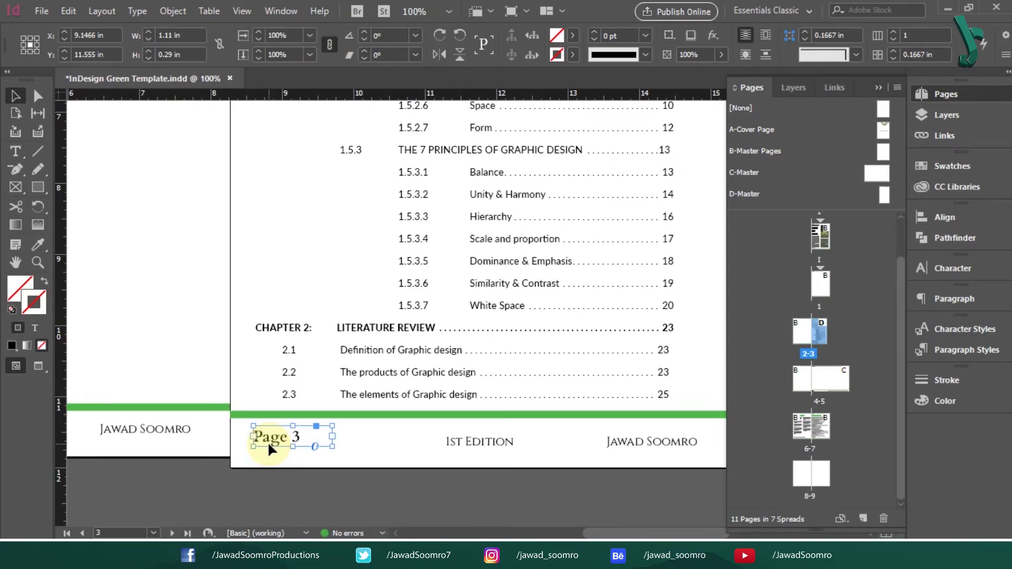
pyautogui.press('Delete')
# Step: Select the edition and author text in page 3's footer and delete it
pyautogui.moveTo(394, 476); pyautogui.dragTo(725, 417)
pyautogui.click(615, 490)
pyautogui.click(252, 414)
pyautogui.moveTo(390, 482); pyautogui.dragTo(741, 435)
pyautogui.press('Delete')
pyautogui.moveTo(341, 176); pyautogui.dragTo(358, 516)
pyautogui.moveTo(348, 310); pyautogui.dragTo(386, 360)
pyautogui.click(389, 365)
pyautogui.hotkey('ctrl', '0')
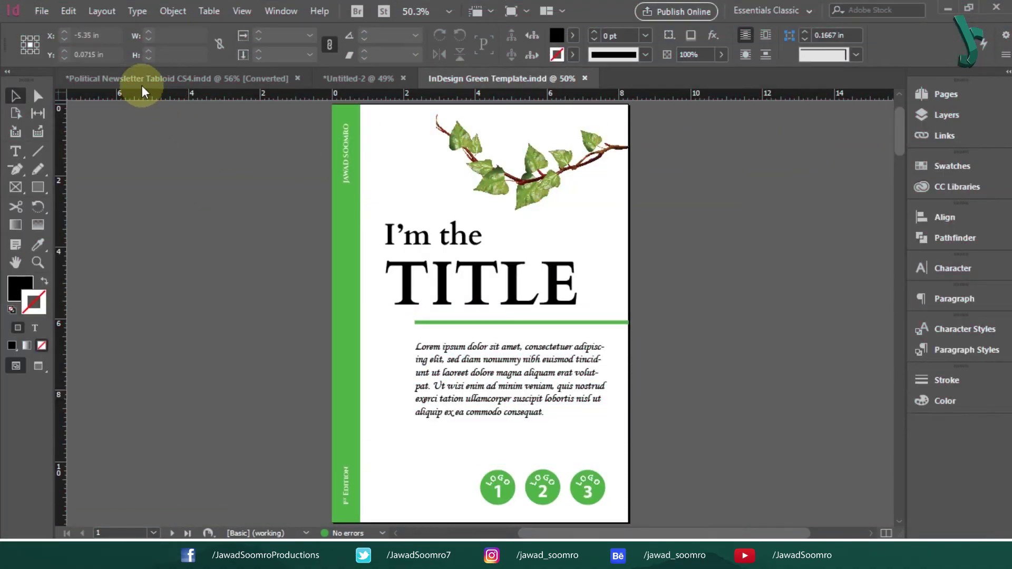
# Step: Switch to Political Newsletter Tabloid CS4.indd and close it without saving the changes
pyautogui.click(141, 85)
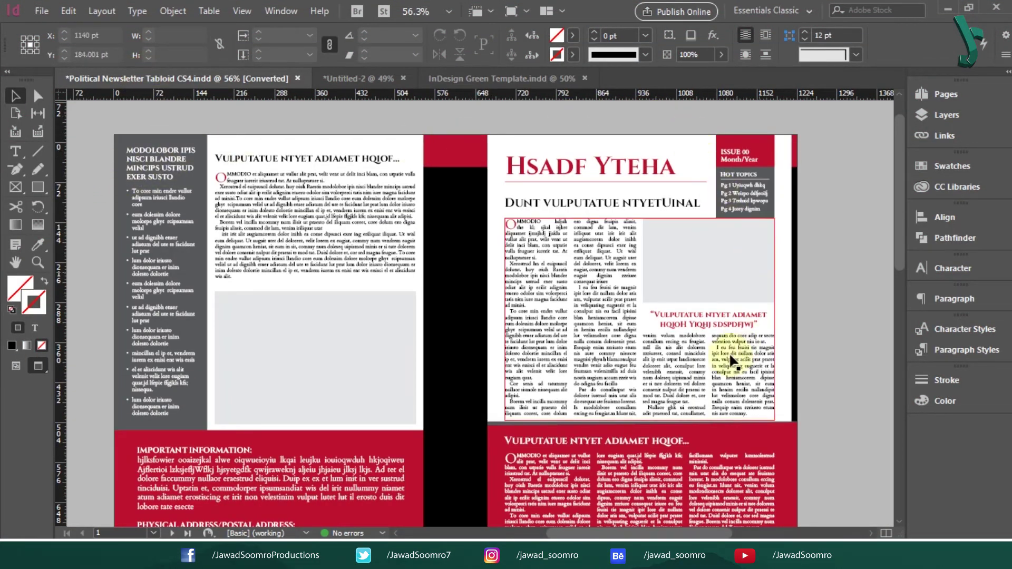
pyautogui.scroll(-1, 719, 361)
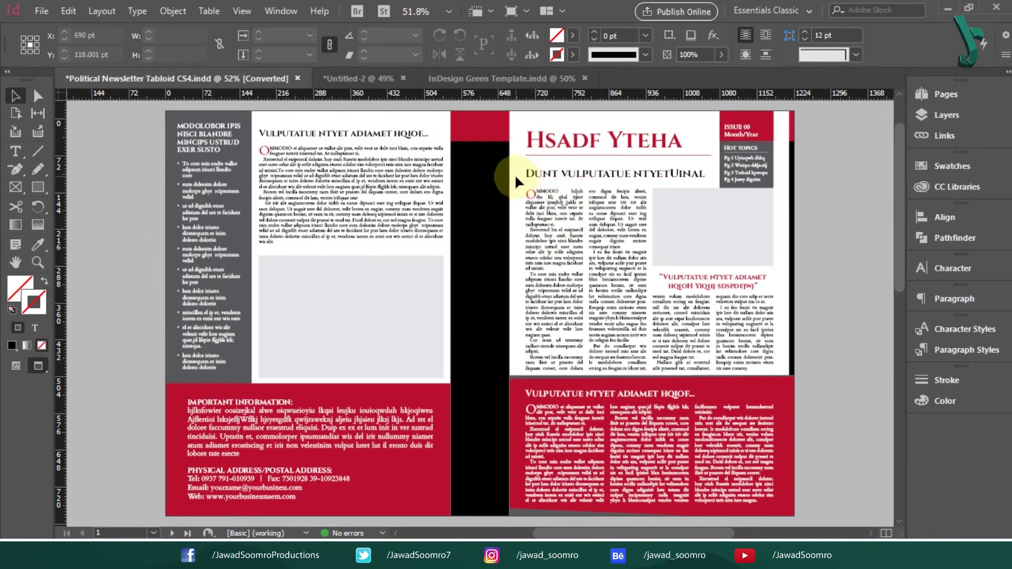
pyautogui.click(298, 78)
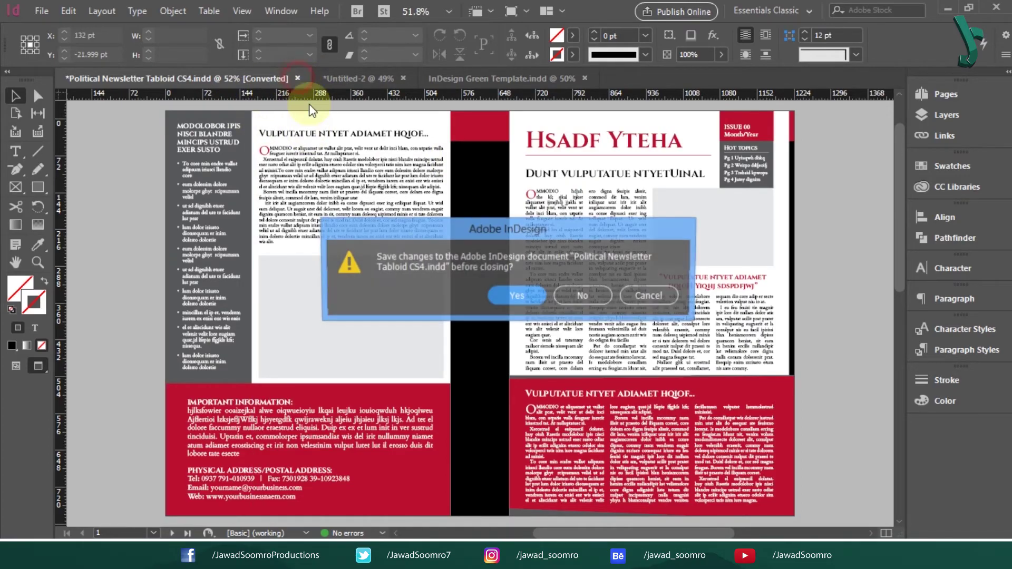
pyautogui.click(582, 298)
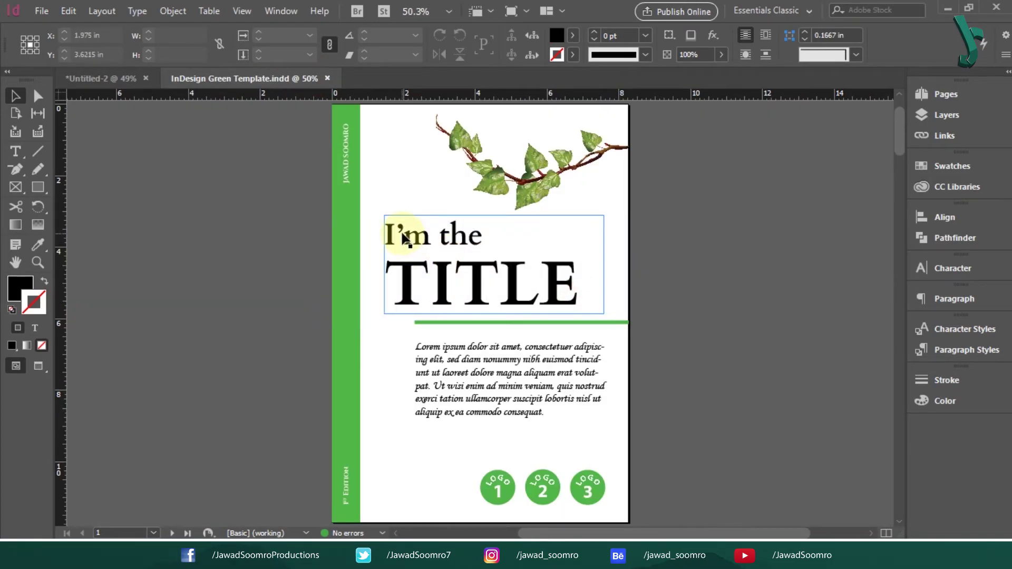
# Step: Switch to the Untitled-2 document and display its pages and masters
pyautogui.click(79, 80)
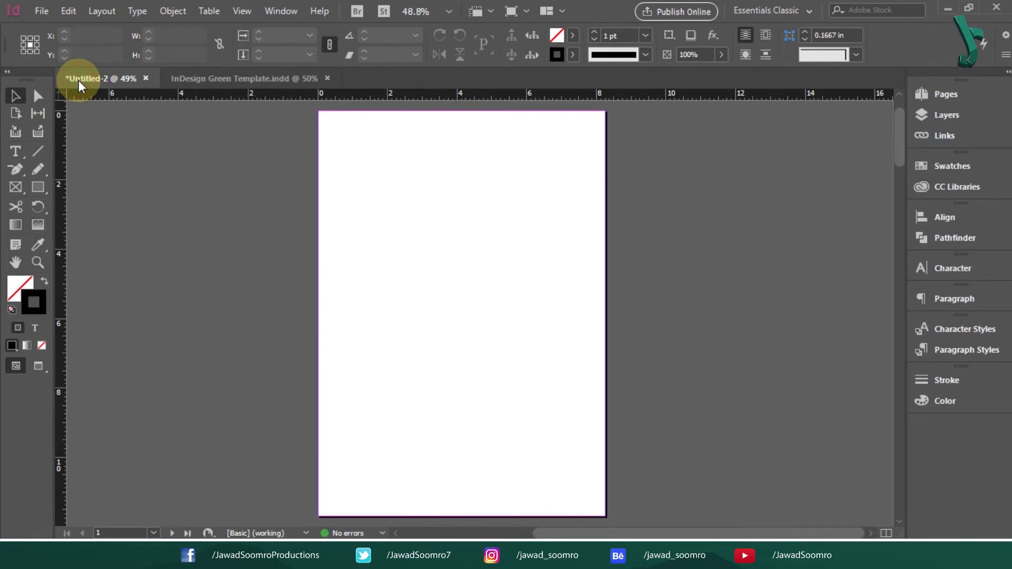
pyautogui.click(281, 11)
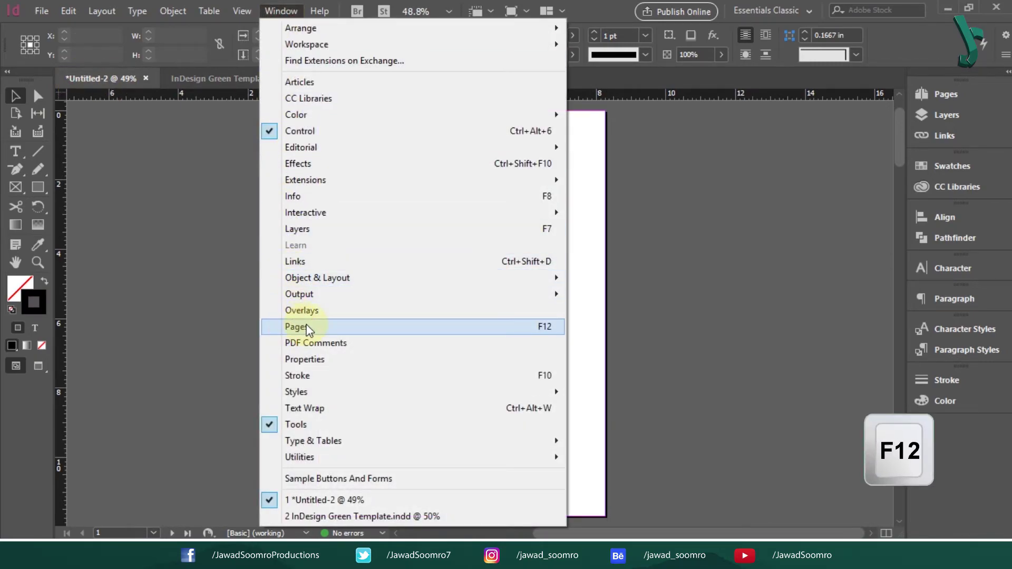
pyautogui.click(546, 331)
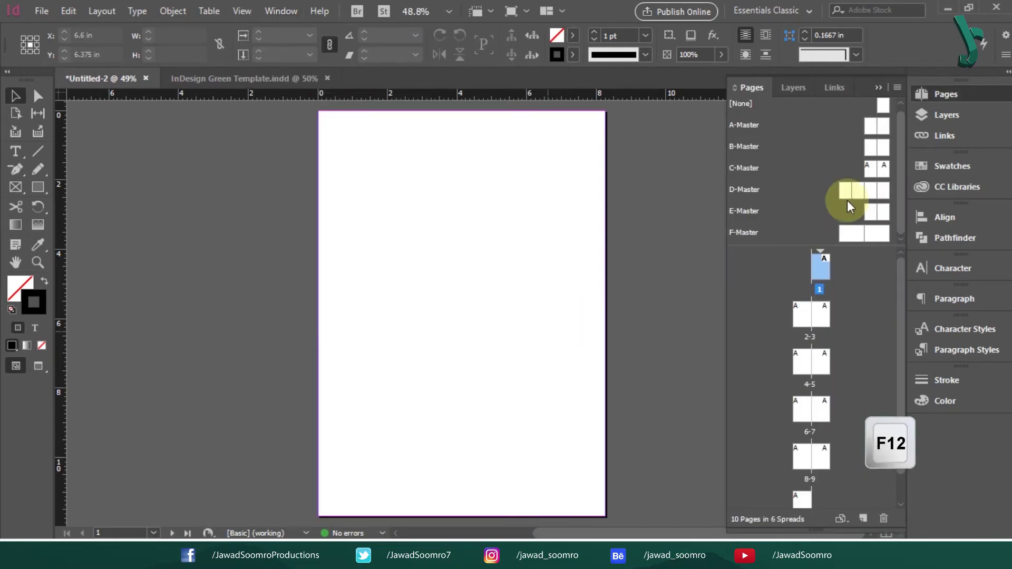
# Step: Load the master pages from Ms Word Data Management.indd, renaming the imported masters that share existing names
pyautogui.click(898, 87)
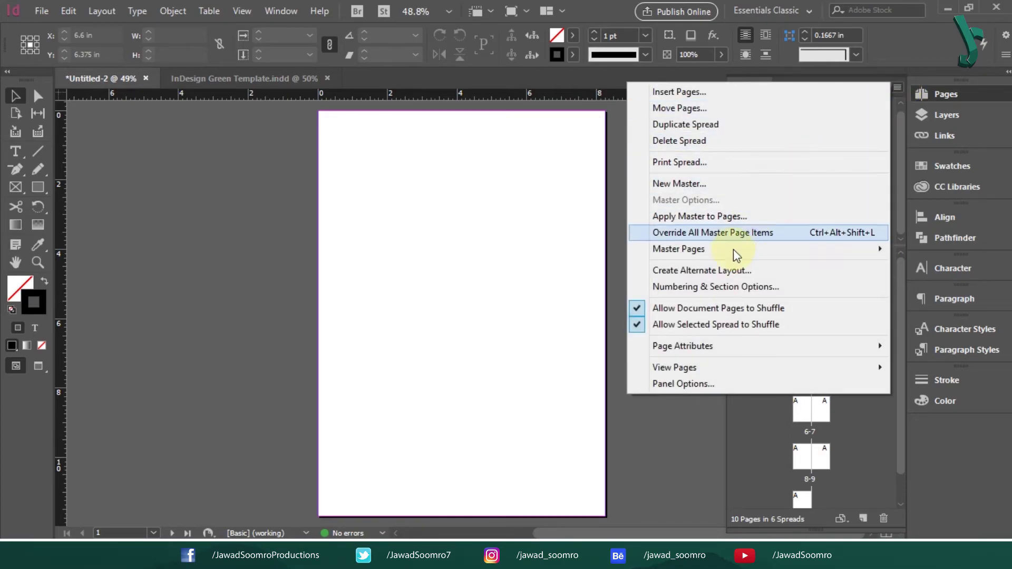
pyautogui.moveTo(729, 253)
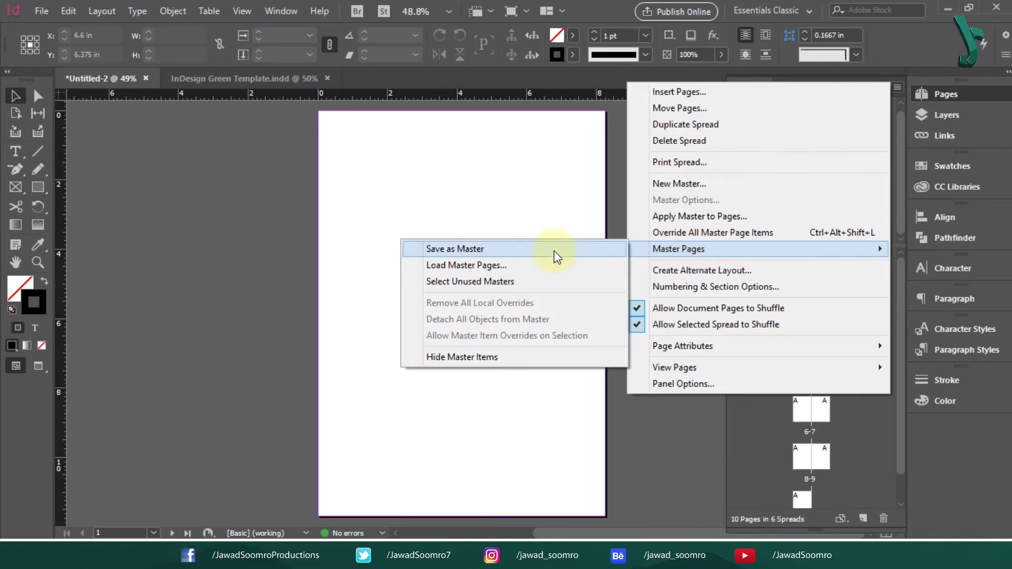
pyautogui.click(455, 266)
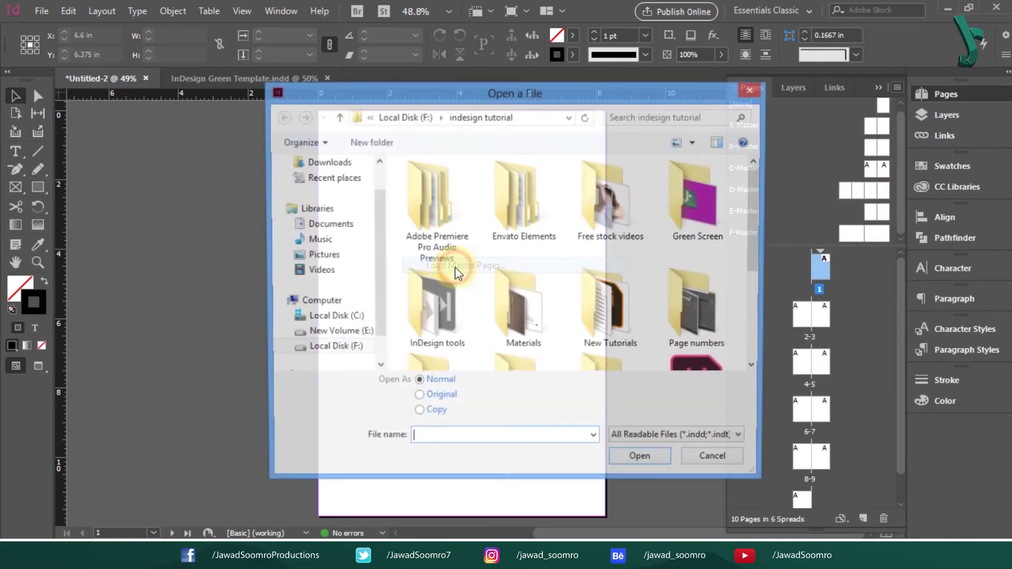
pyautogui.moveTo(758, 223); pyautogui.dragTo(770, 309)
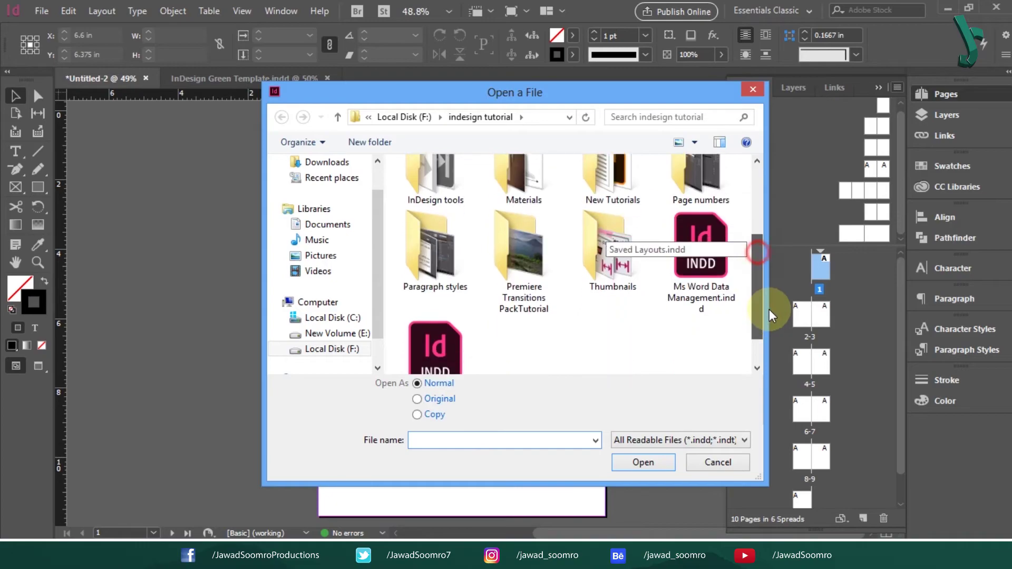
pyautogui.click(714, 251)
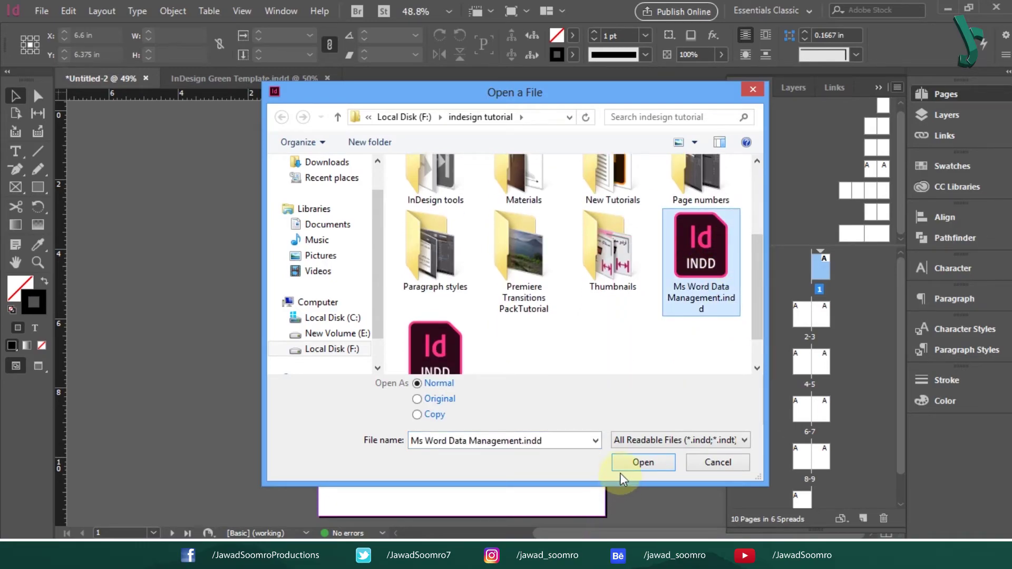
pyautogui.click(642, 462)
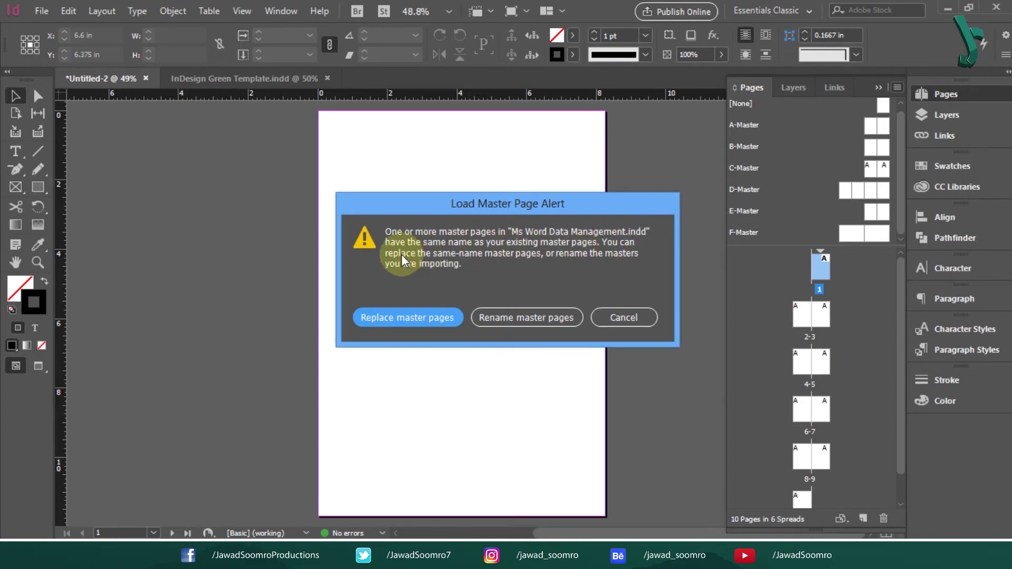
pyautogui.click(496, 317)
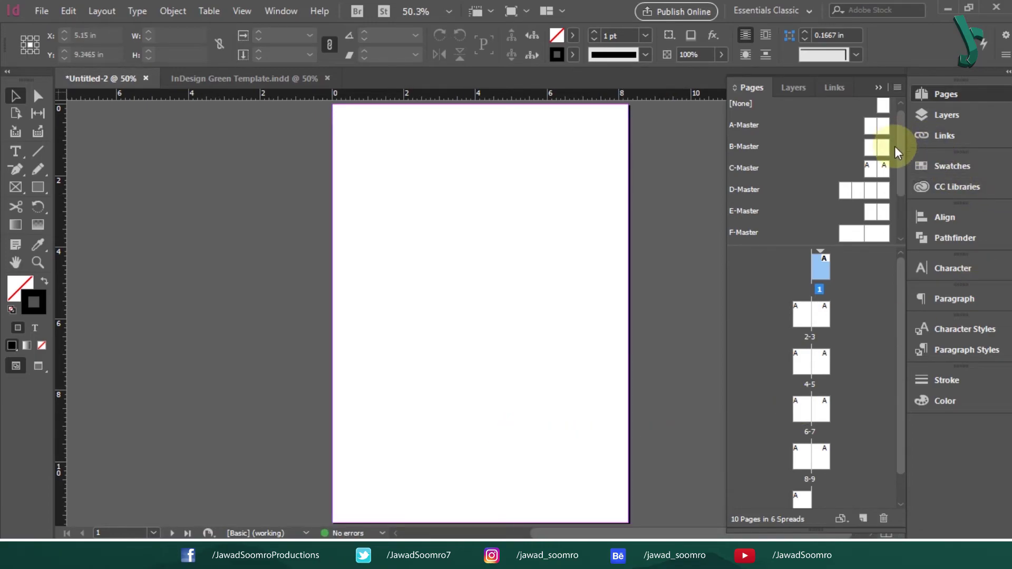
# Step: View the G-Master, H-Master and LS-Master spreads one after another
pyautogui.moveTo(902, 153); pyautogui.dragTo(902, 202)
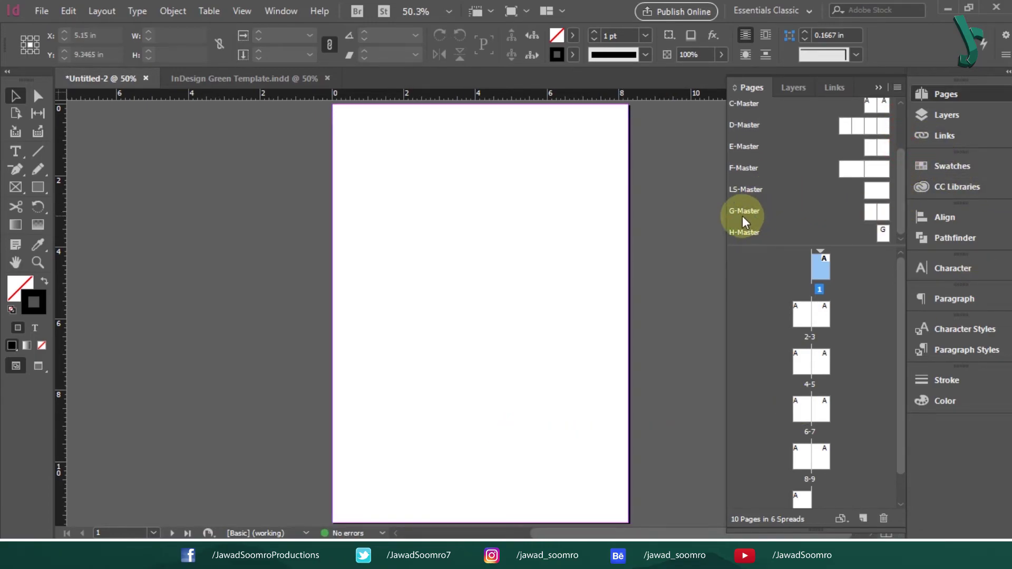
pyautogui.doubleClick(866, 213)
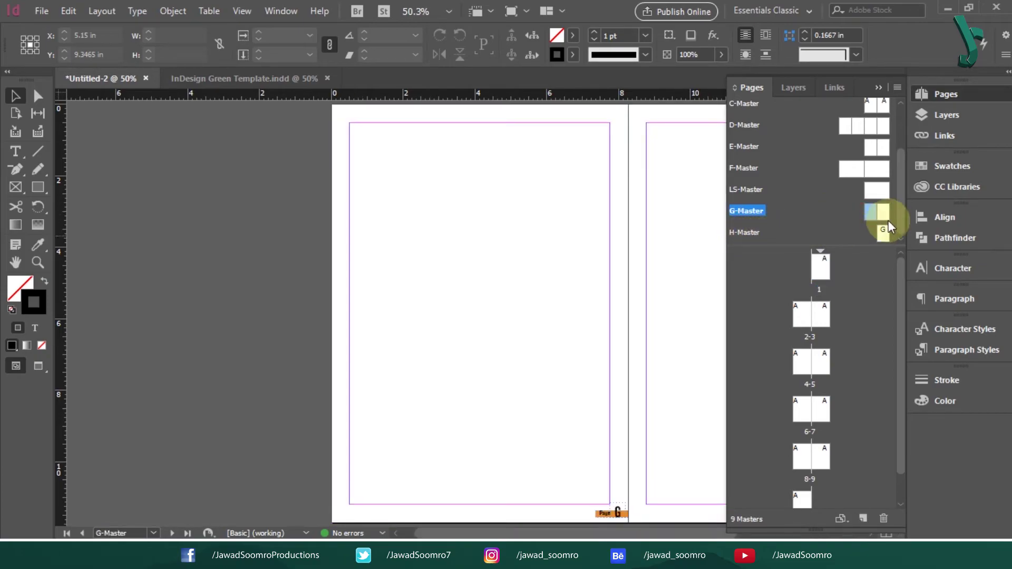
pyautogui.doubleClick(883, 234)
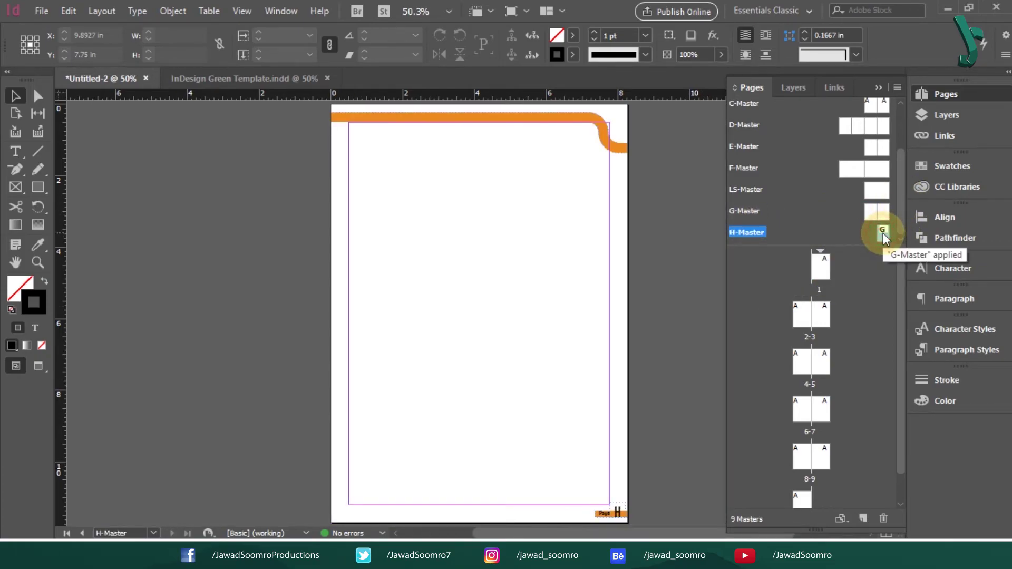
pyautogui.doubleClick(876, 195)
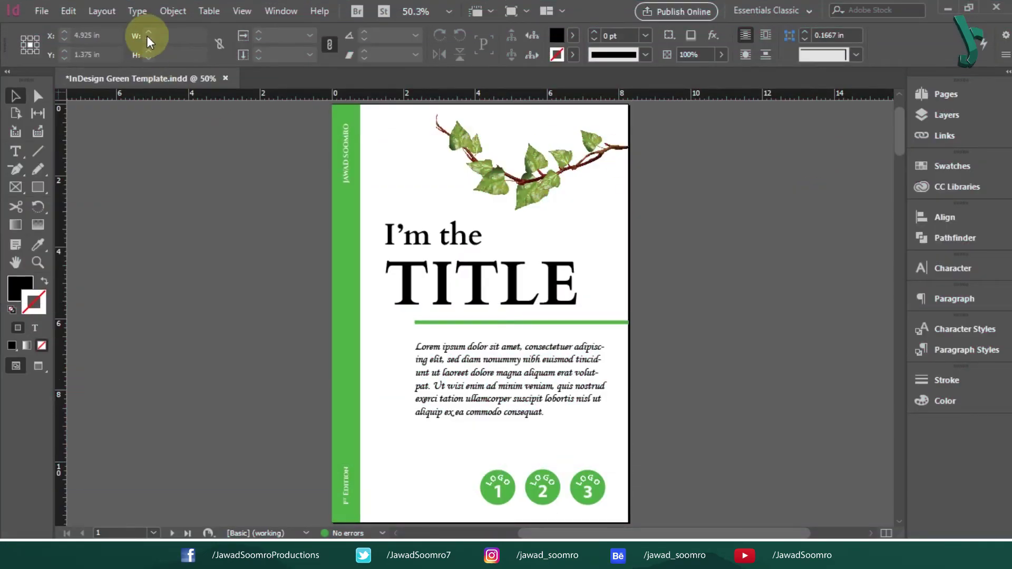
# Step: Create a 10-page document, 8.2677 by 11.6929 in, in inches with facing pages off and all margins 0 in
pyautogui.click(41, 10)
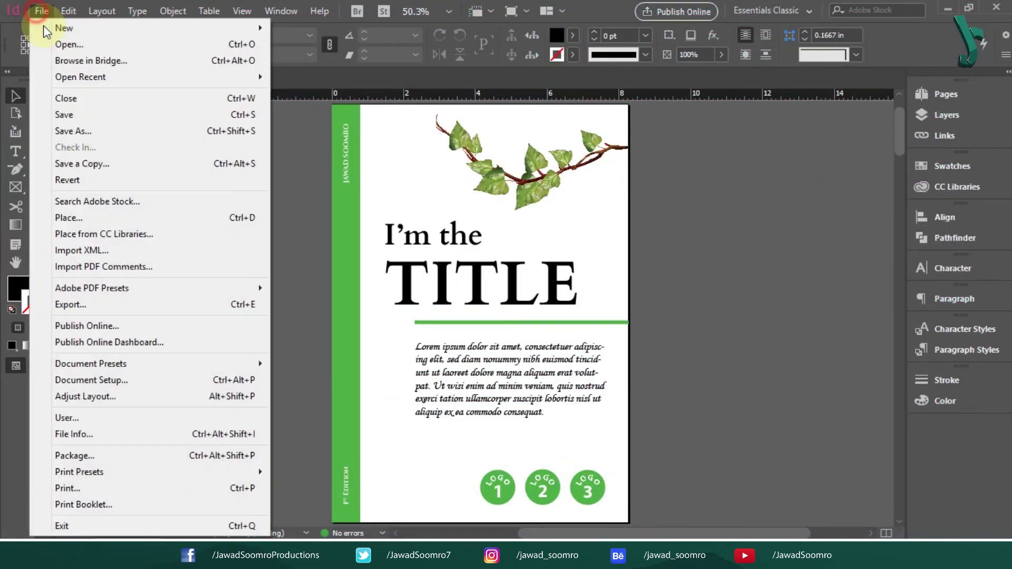
pyautogui.click(68, 11)
pyautogui.click(42, 10)
pyautogui.moveTo(132, 27)
pyautogui.click(392, 27)
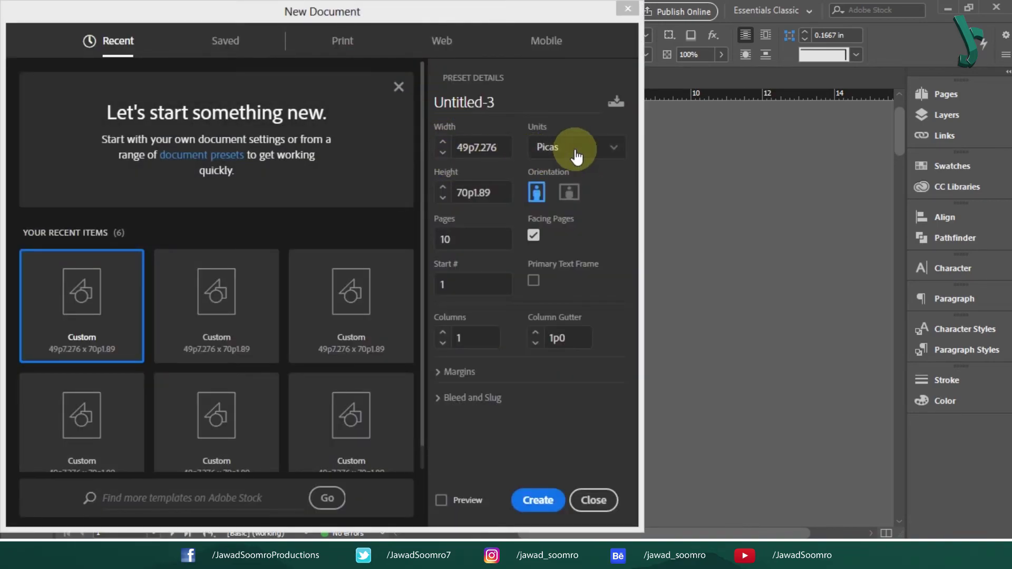
pyautogui.click(576, 155)
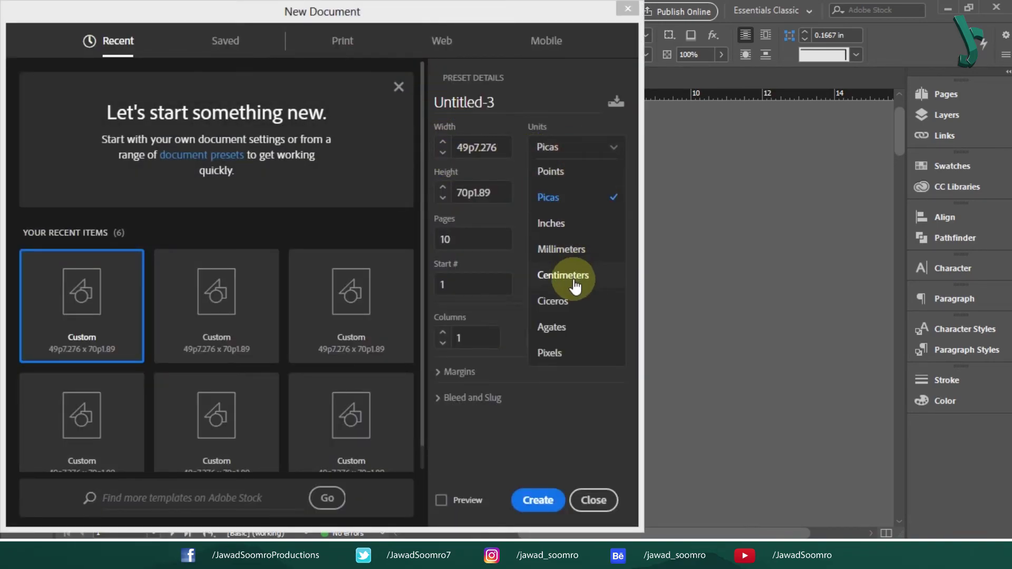
pyautogui.click(554, 223)
pyautogui.click(534, 235)
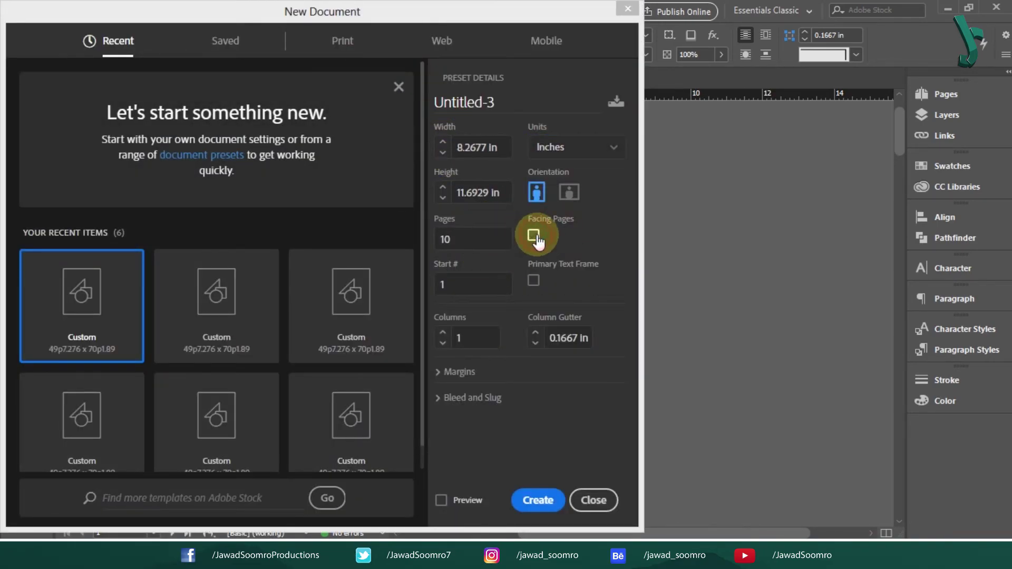
pyautogui.click(506, 378)
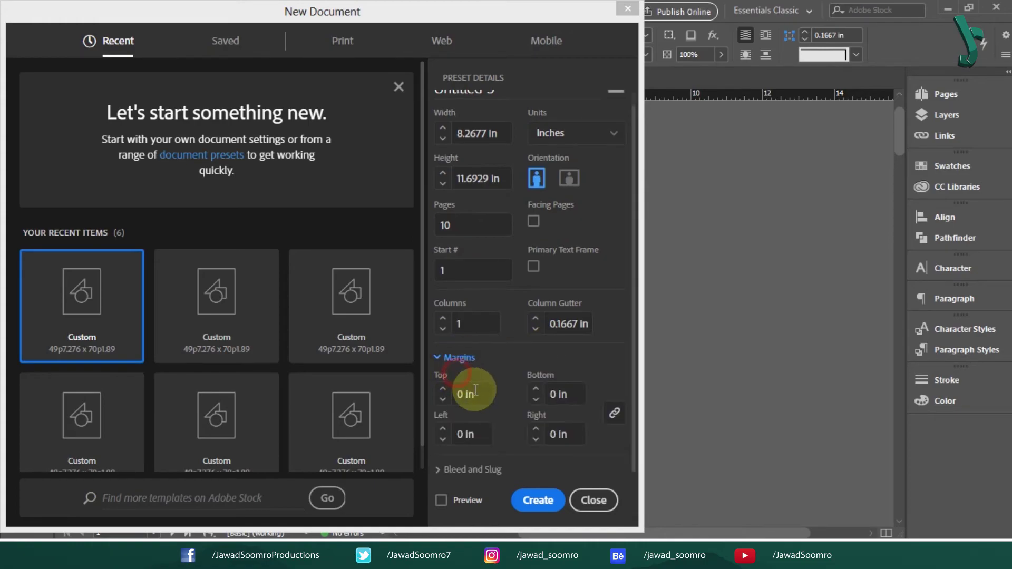
pyautogui.click(539, 501)
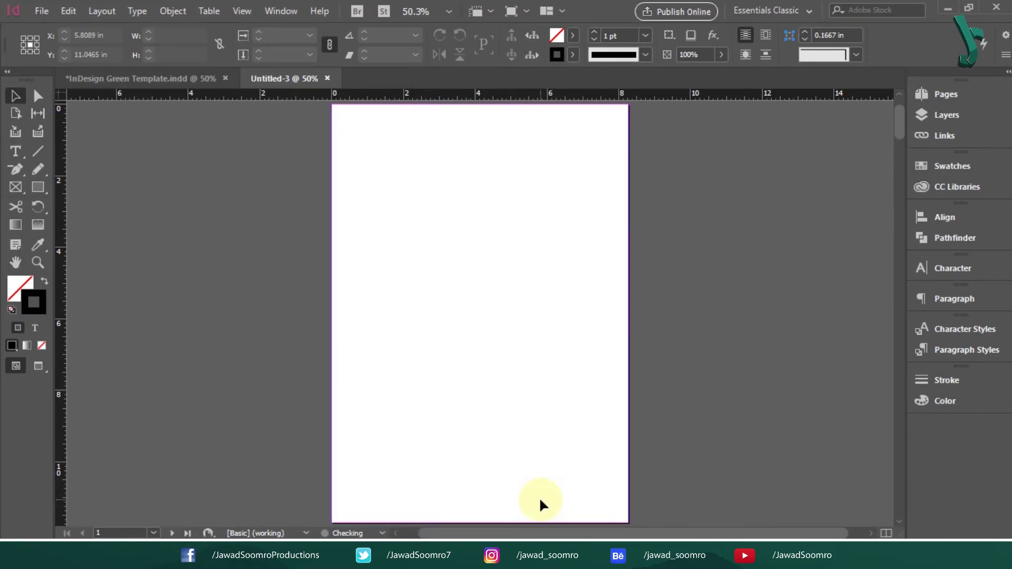
# Step: Place the stained paper image on page 1, rotate it 90° and resize it to cover the whole page
pyautogui.click(37, 11)
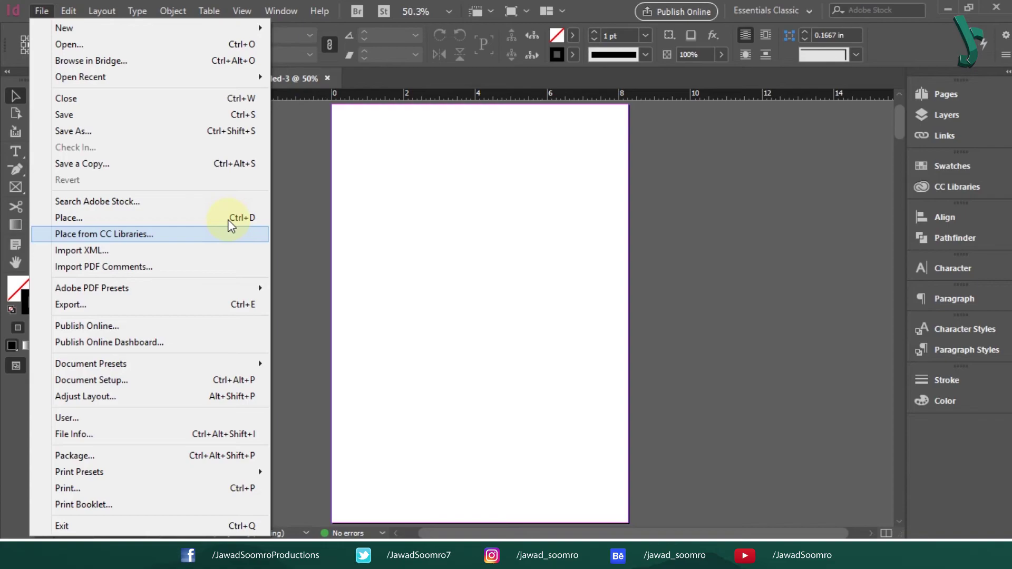
pyautogui.moveTo(197, 215); pyautogui.dragTo(652, 323)
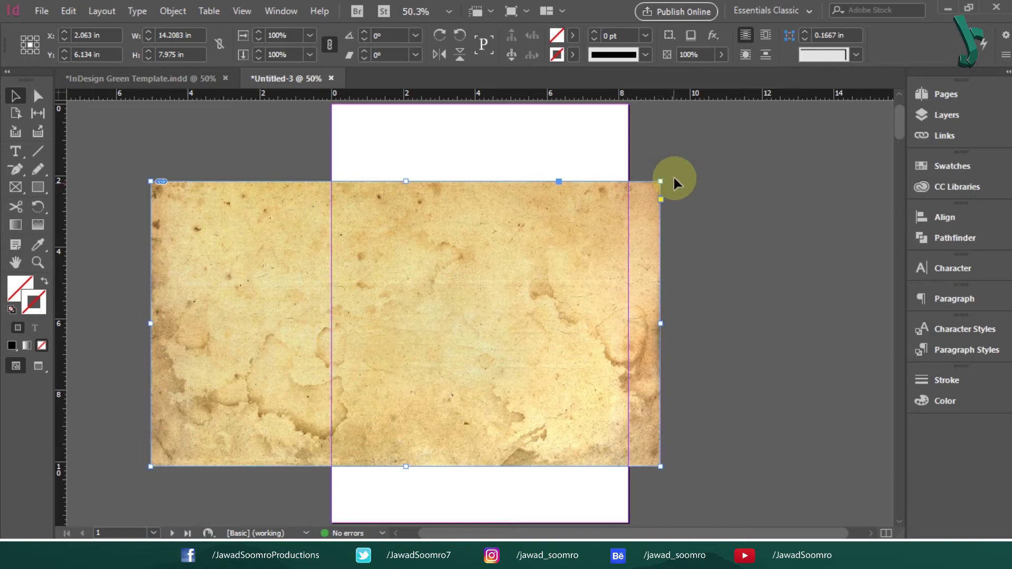
pyautogui.moveTo(661, 181); pyautogui.dragTo(244, 181)
pyautogui.moveTo(318, 205); pyautogui.dragTo(420, 172)
pyautogui.click(755, 232)
pyautogui.moveTo(559, 306); pyautogui.dragTo(628, 309)
pyautogui.hotkey('ctrl', 'z')
pyautogui.moveTo(650, 432); pyautogui.dragTo(619, 290)
pyautogui.moveTo(529, 368); pyautogui.dragTo(598, 382)
pyautogui.click(448, 241)
pyautogui.click(697, 287)
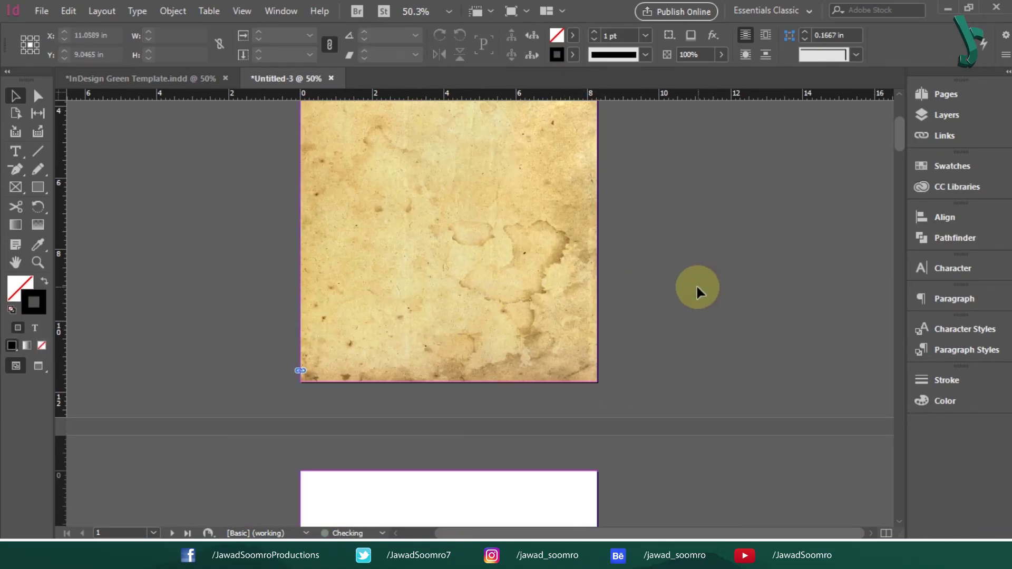
# Step: Copy the full-page stained paper image onto each of the remaining blank pages, through page 10
pyautogui.hotkey('ctrl', '-')
pyautogui.hotkey('ctrl', '-')
pyautogui.hotkey('ctrl', '-')
pyautogui.click(476, 204)
pyautogui.hotkey('ctrl', 'v')
pyautogui.click(470, 429)
pyautogui.hotkey('ctrl', 'v')
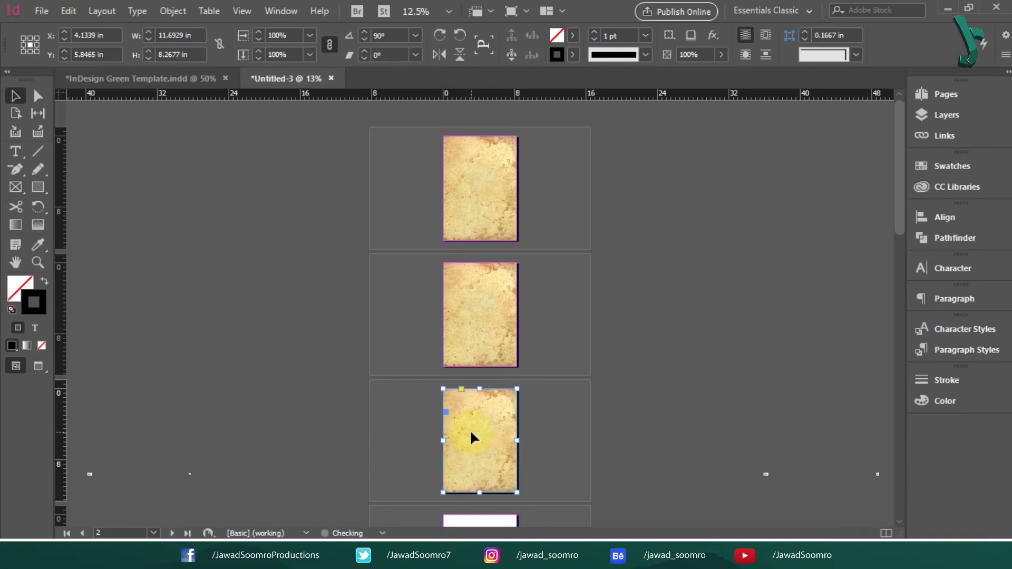
pyautogui.click(473, 348)
pyautogui.hotkey('ctrl', 'v')
pyautogui.moveTo(511, 464); pyautogui.dragTo(501, 325)
pyautogui.click(480, 304)
pyautogui.hotkey('ctrl', 'v')
pyautogui.hotkey('ctrl', 'v')
pyautogui.click(480, 312)
pyautogui.hotkey('ctrl', 'v')
pyautogui.click(495, 455)
pyautogui.hotkey('ctrl', 'v')
pyautogui.moveTo(565, 453); pyautogui.dragTo(568, 168)
pyautogui.click(482, 358)
pyautogui.hotkey('ctrl', 'v')
pyautogui.click(508, 469)
pyautogui.hotkey('ctrl', 'v')
pyautogui.click(560, 380)
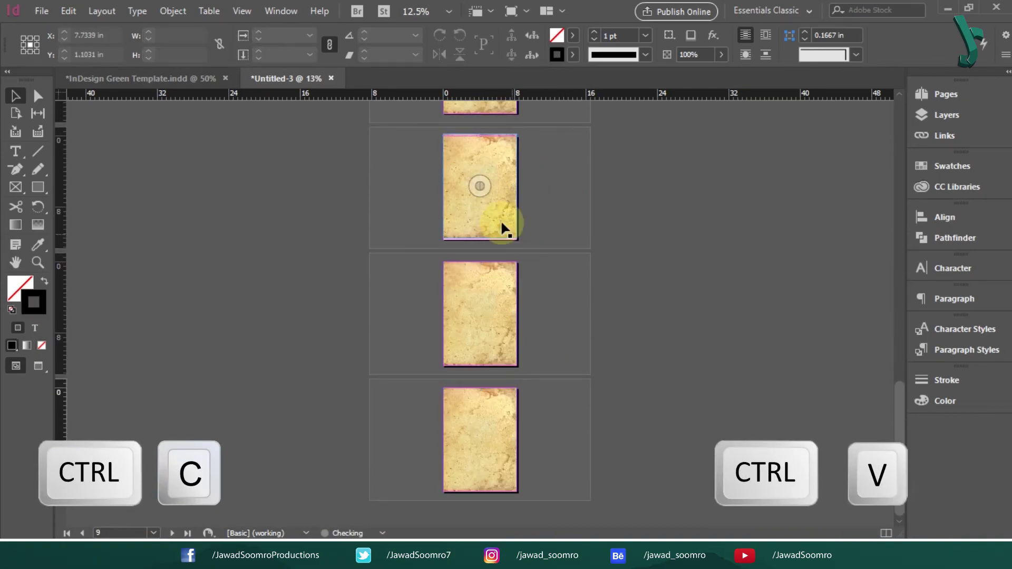
# Step: Lock the stained paper images in position on the document pages, including the last pages
pyautogui.click(512, 156)
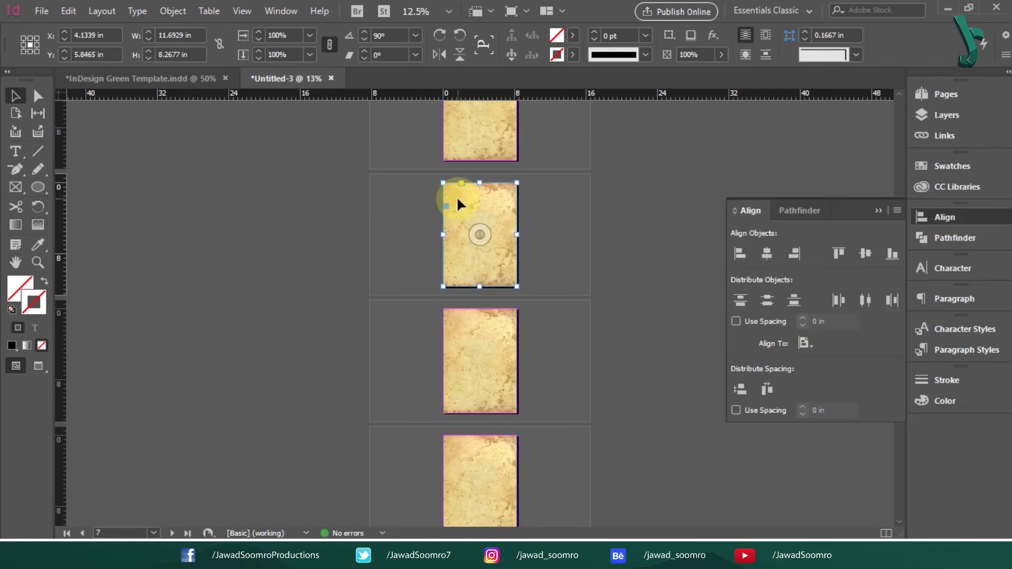
pyautogui.hotkey('ctrl', 'l')
pyautogui.click(488, 346)
pyautogui.hotkey('ctrl', 'l')
pyautogui.click(476, 464)
pyautogui.moveTo(576, 497); pyautogui.dragTo(537, 137)
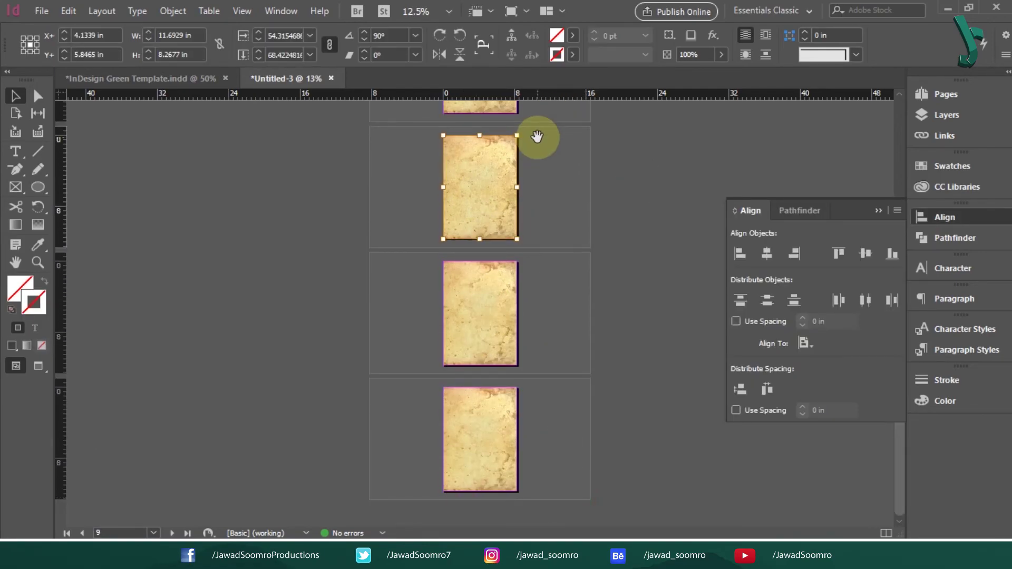
pyautogui.click(476, 308)
pyautogui.click(473, 195)
pyautogui.click(484, 441)
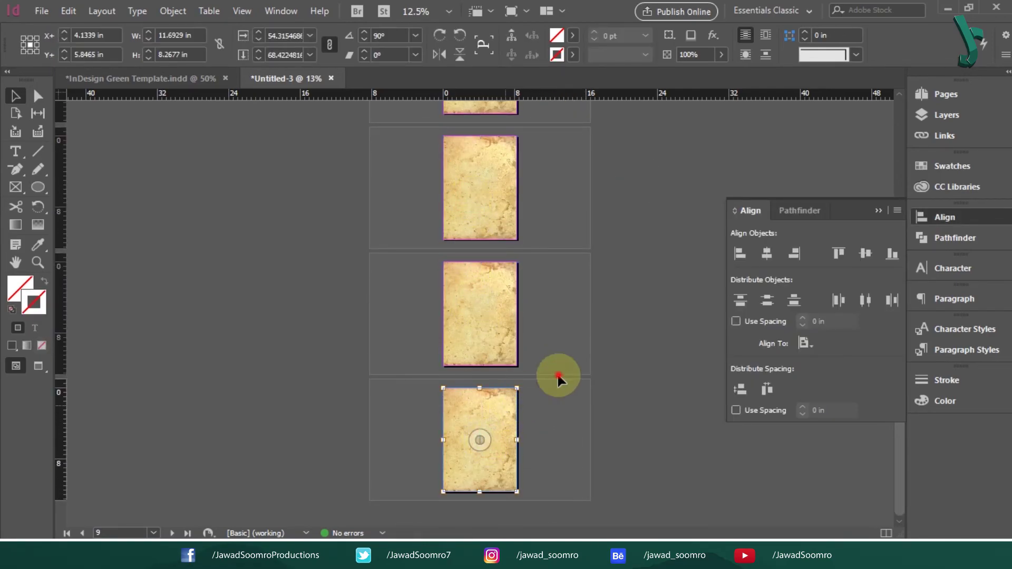
pyautogui.hotkey('ctrl', 'l')
pyautogui.scroll(1, 531, 242)
pyautogui.moveTo(490, 134); pyautogui.dragTo(523, 402)
pyautogui.moveTo(483, 160); pyautogui.dragTo(486, 483)
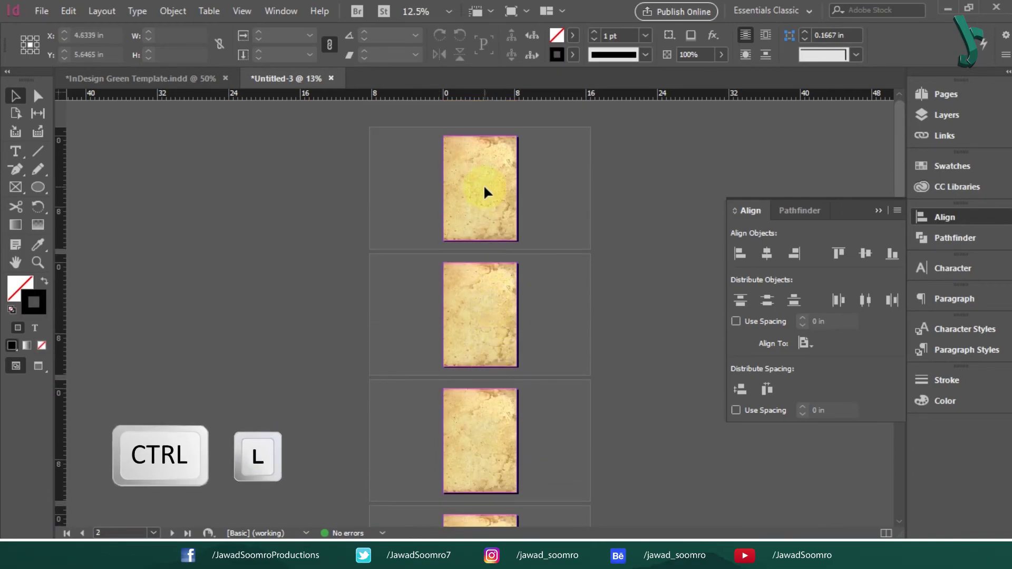
# Step: Save the document as Stained paper in Documents and check the file's size in File Explorer
pyautogui.click(40, 11)
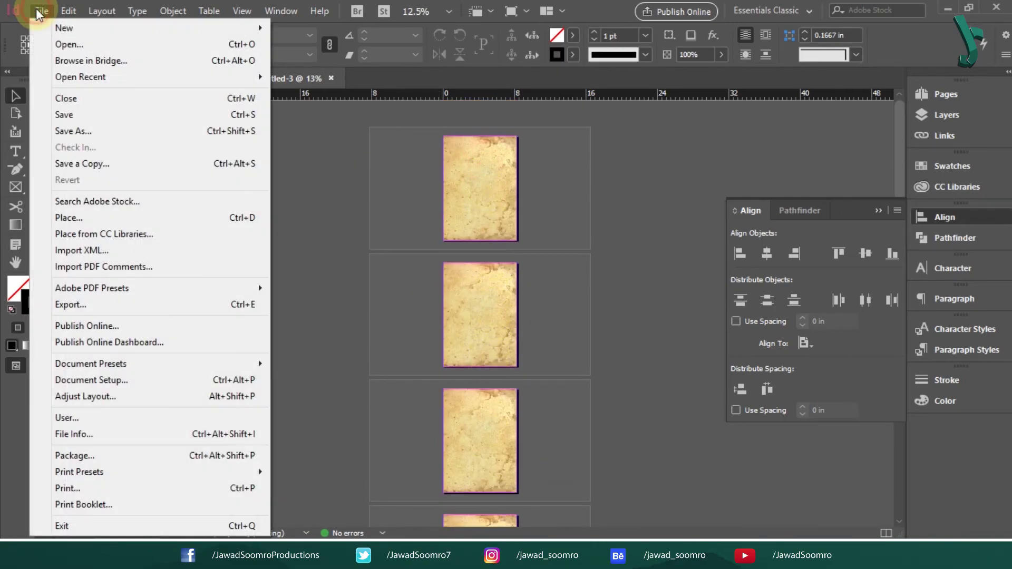
pyautogui.click(102, 130)
pyautogui.write('Stained paper')
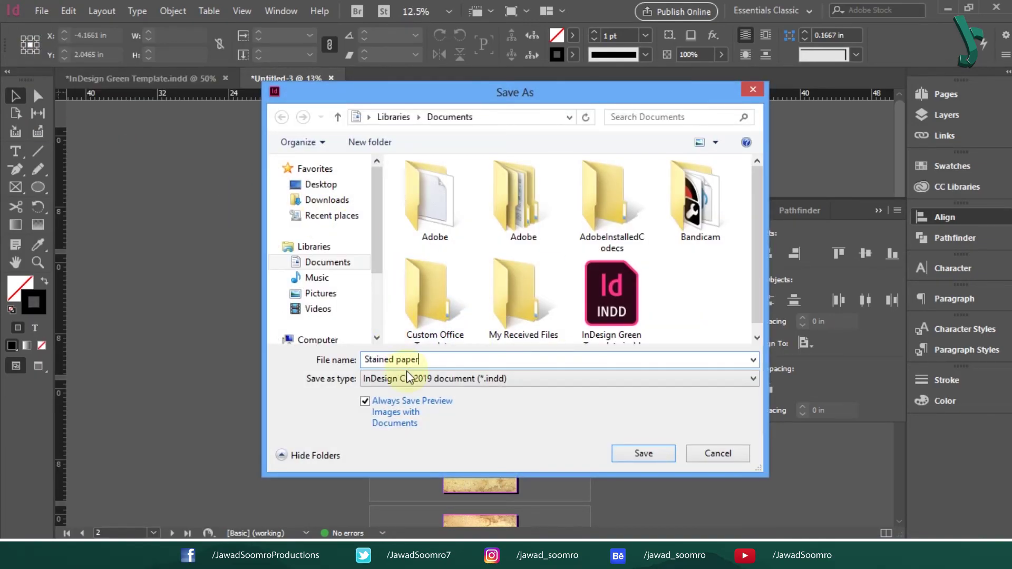
pyautogui.click(644, 455)
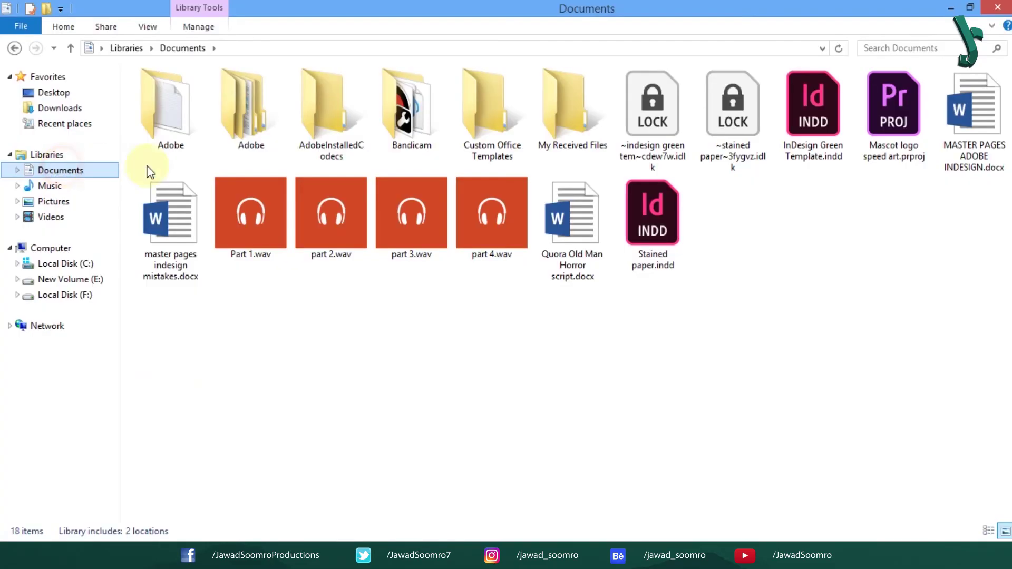
pyautogui.click(659, 229)
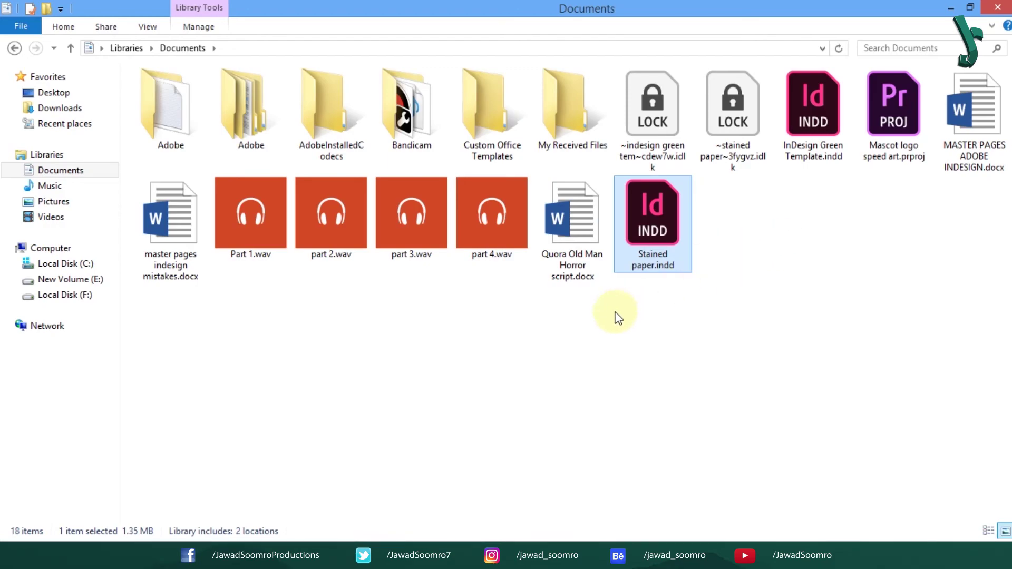
# Step: Return to InDesign and create another 10-page document, 8.2677 by 11.6929 in, in inches with facing pages off
pyautogui.click(168, 552)
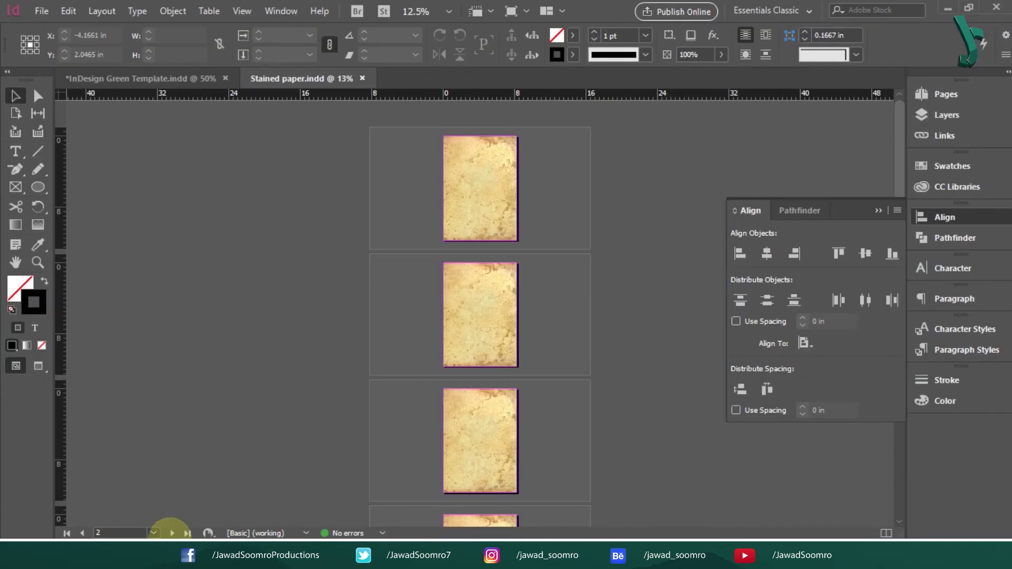
pyautogui.click(46, 11)
pyautogui.click(489, 225)
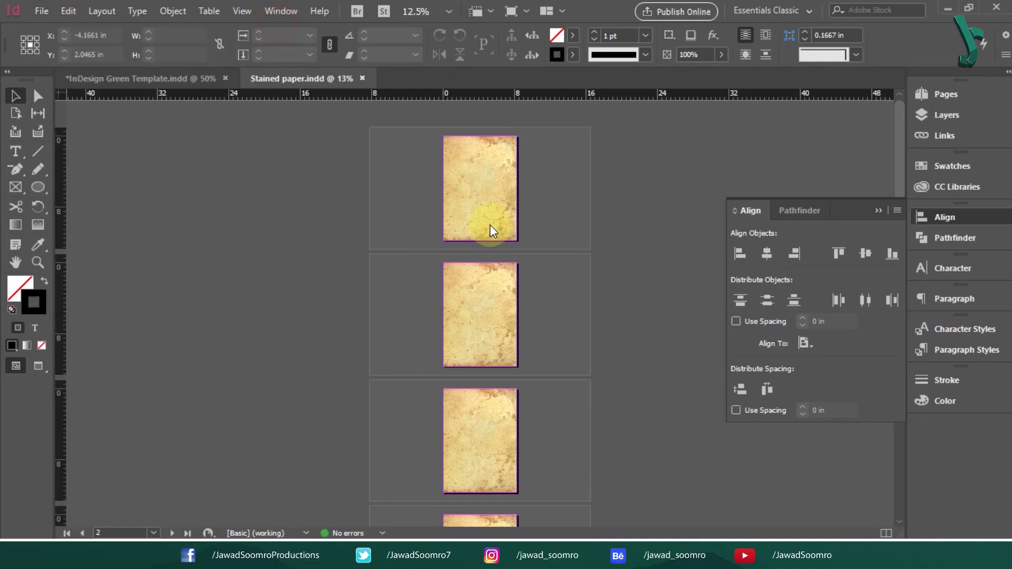
pyautogui.click(591, 146)
pyautogui.click(582, 221)
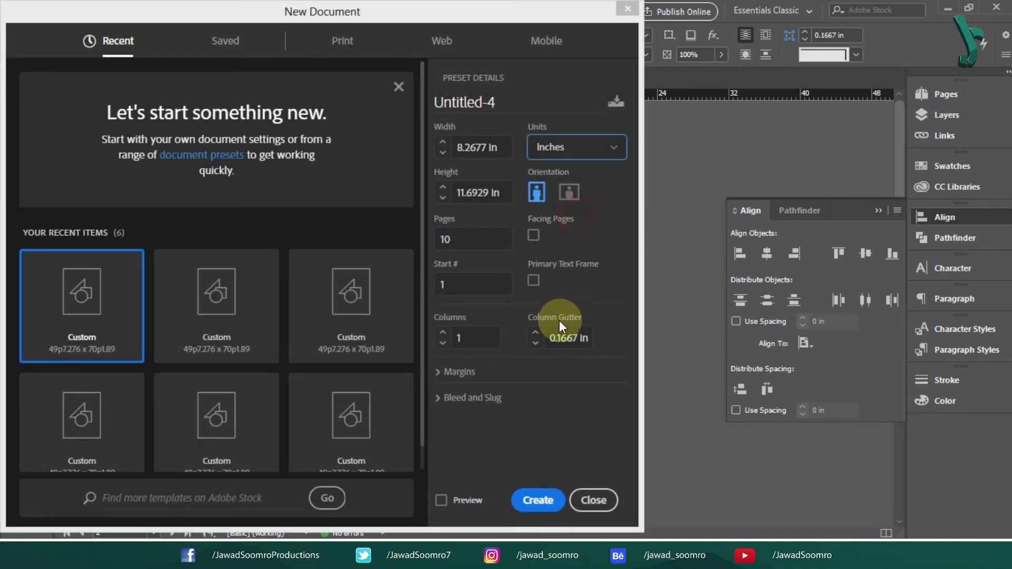
pyautogui.click(538, 498)
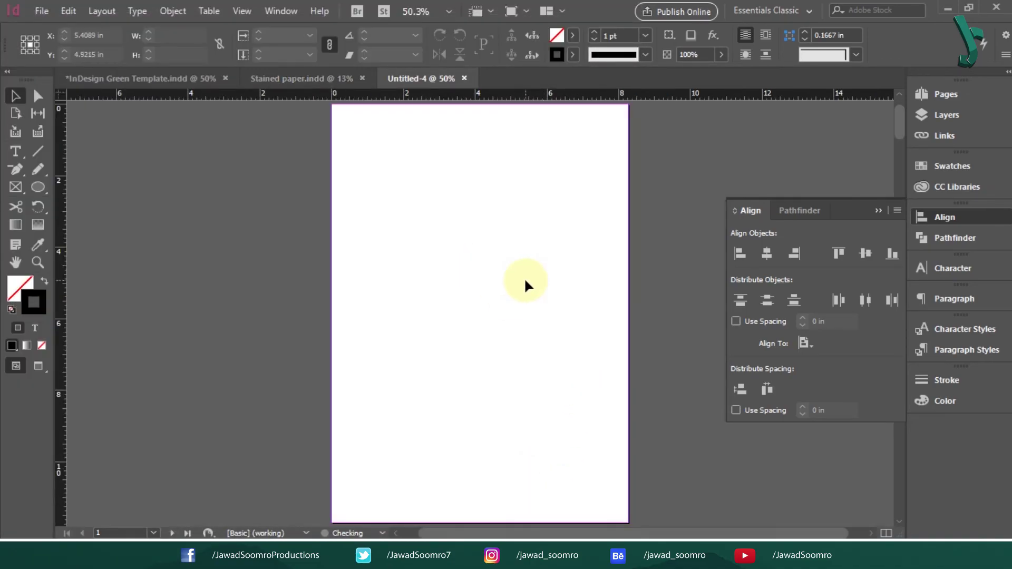
# Step: Open the A-Master page and paste the stained paper image in place so it fills the page
pyautogui.hotkey('ctrl', '-')
pyautogui.hotkey('ctrl', '-')
pyautogui.click(949, 95)
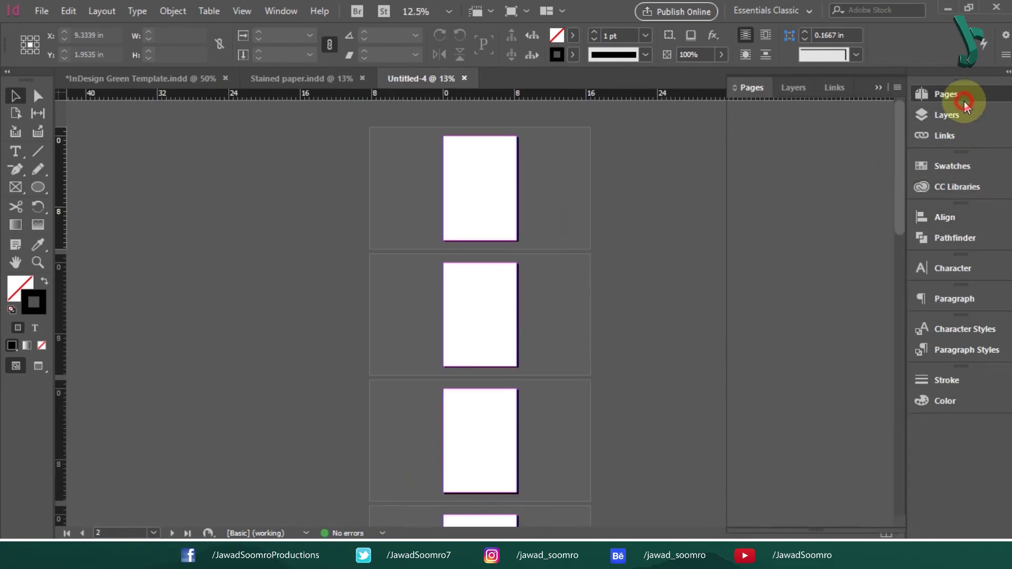
pyautogui.doubleClick(878, 132)
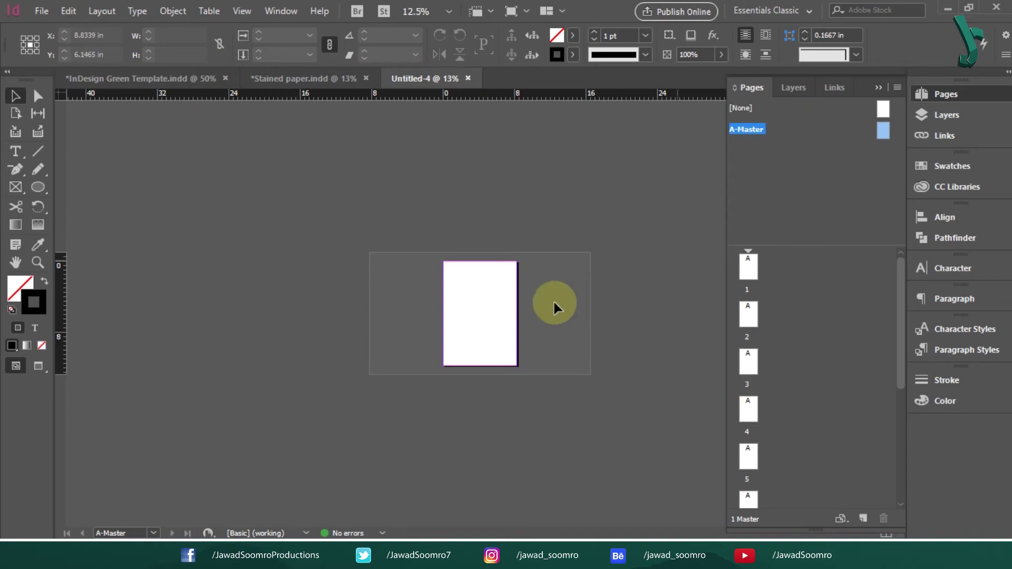
pyautogui.hotkey('ctrl', 'alt', 'shift', 'v')
pyautogui.click(588, 271)
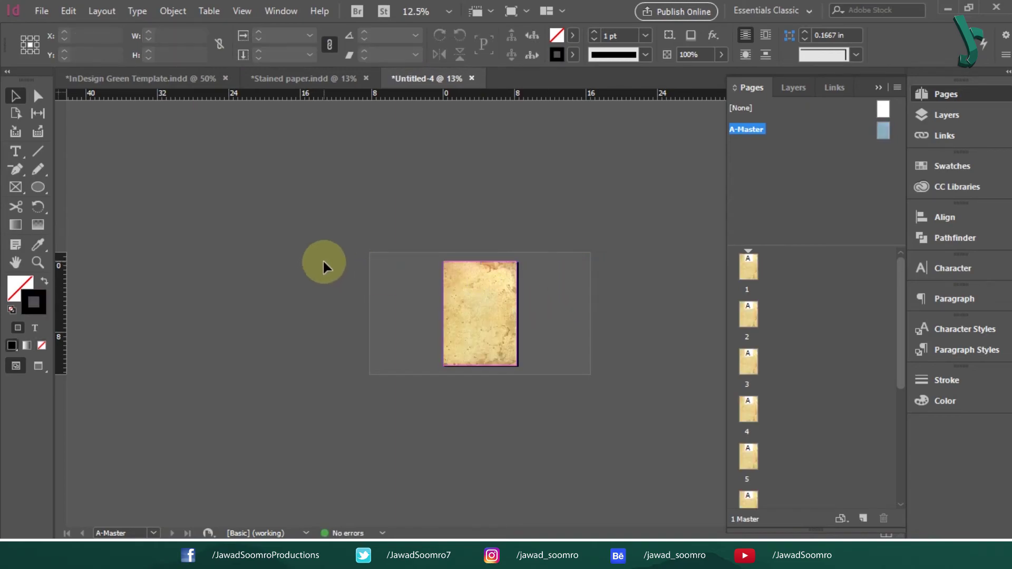
pyautogui.moveTo(408, 265); pyautogui.dragTo(533, 359)
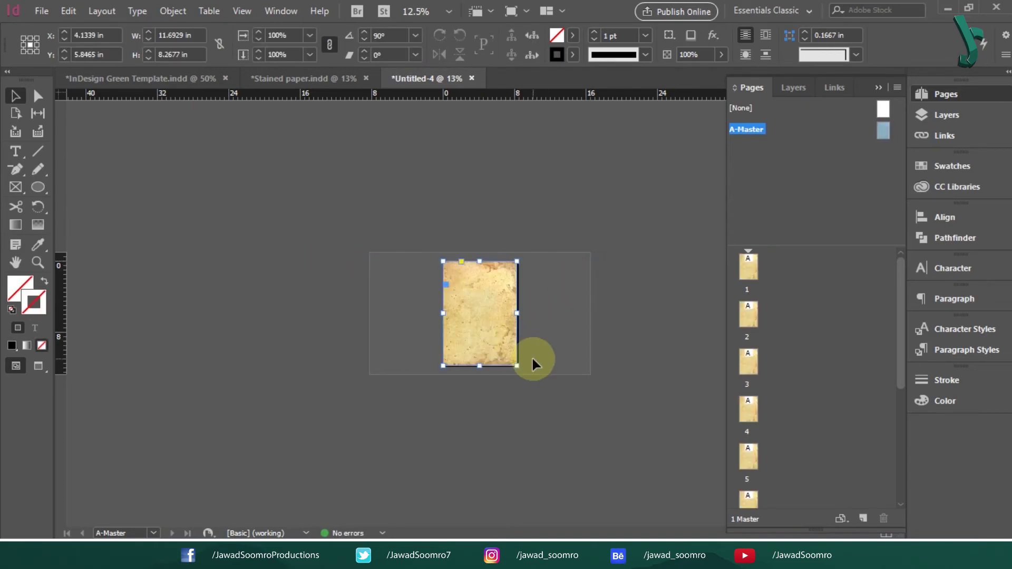
pyautogui.click(533, 359)
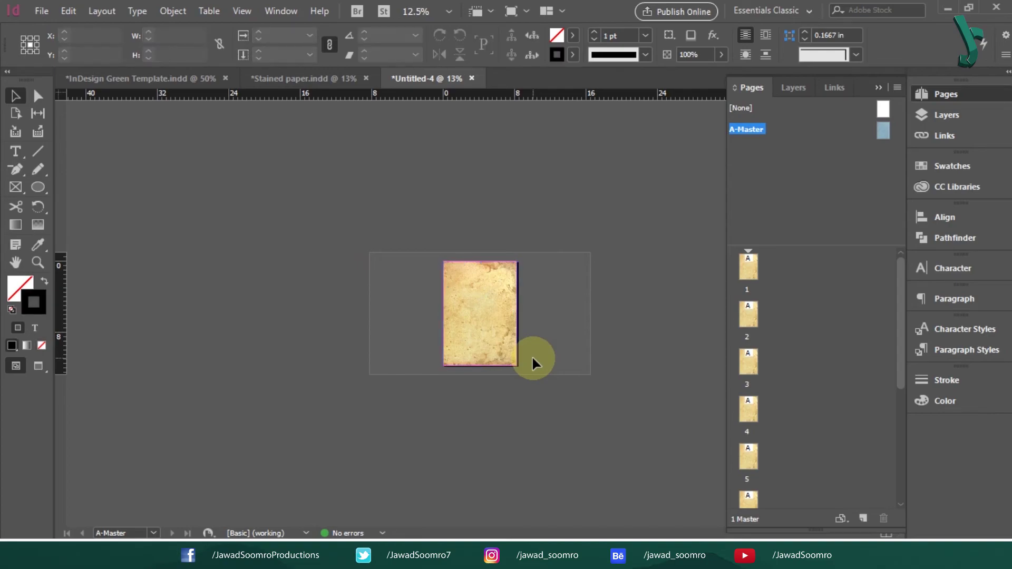
# Step: Go to page 1 and look through all document pages to check the background applied from A-Master
pyautogui.doubleClick(751, 270)
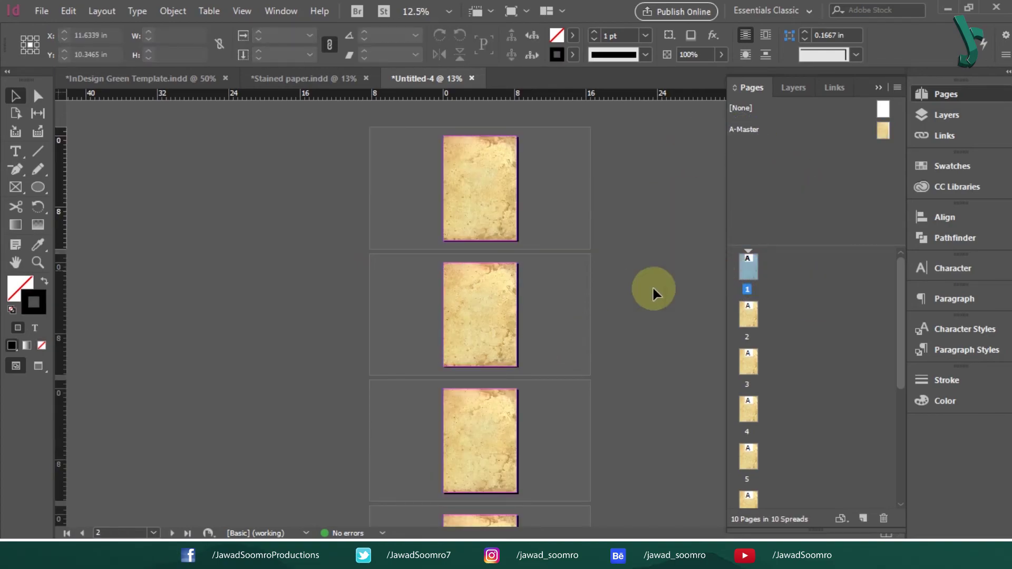
pyautogui.scroll(-8, 543, 486)
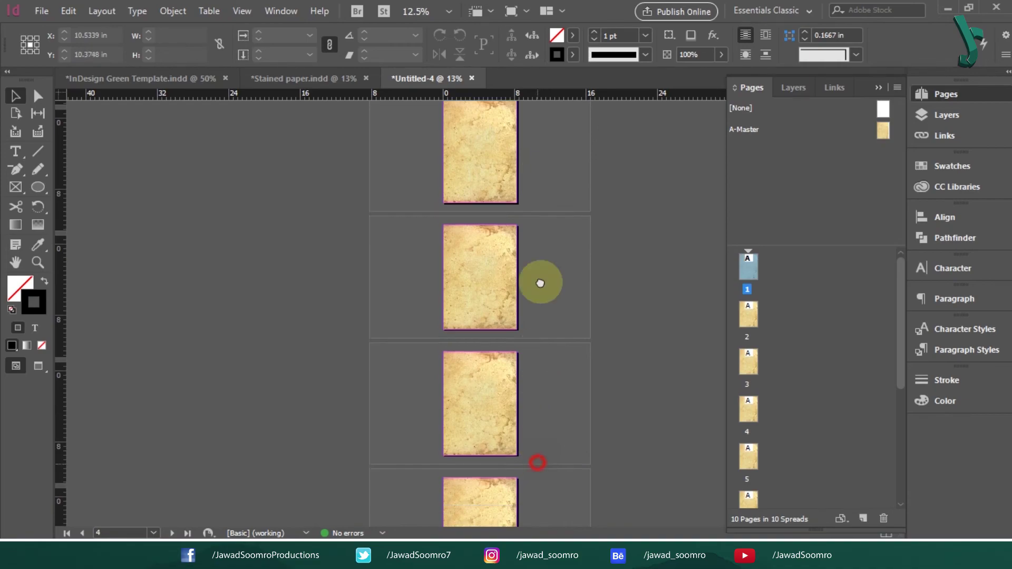
pyautogui.scroll(-6, 519, 441)
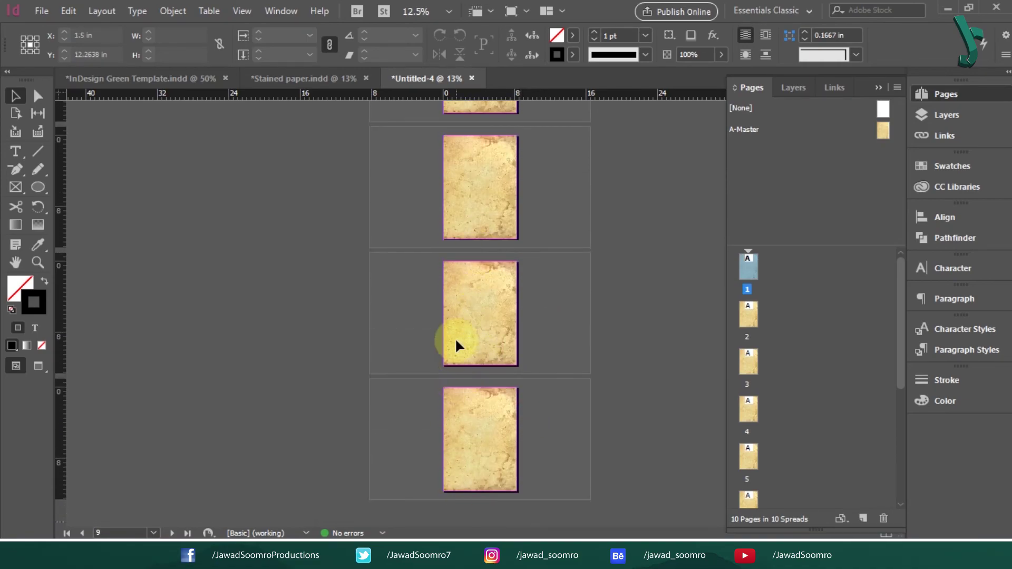
pyautogui.click(476, 451)
pyautogui.click(447, 272)
pyautogui.click(481, 160)
pyautogui.moveTo(518, 162); pyautogui.dragTo(538, 456)
pyautogui.moveTo(532, 296); pyautogui.dragTo(554, 484)
pyautogui.moveTo(596, 199); pyautogui.dragTo(560, 289)
# Step: Save the document as Stained paper Master pages in Documents and check its file size in File Explorer
pyautogui.click(42, 11)
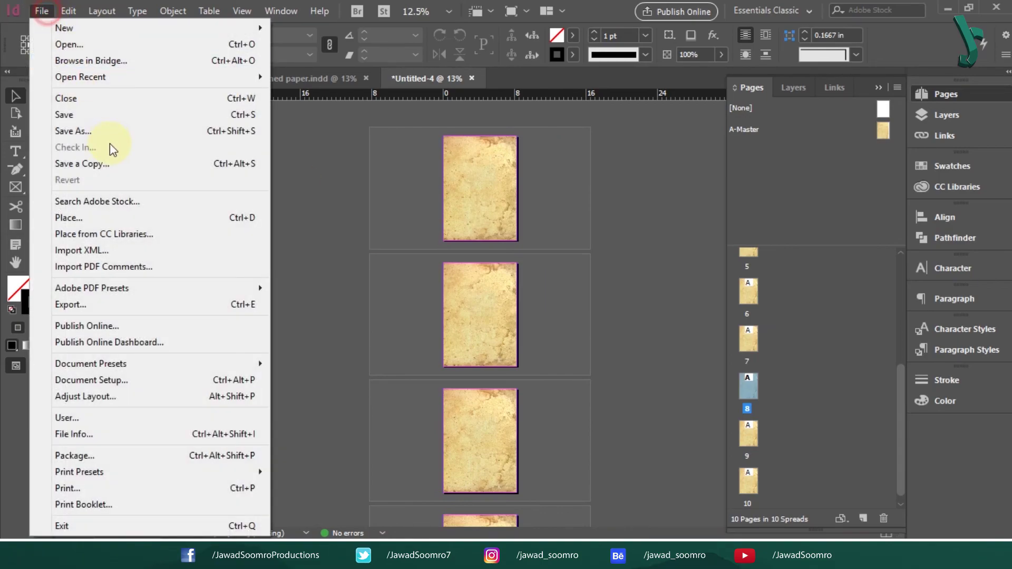
pyautogui.click(129, 131)
pyautogui.write('Stained paper Master pages')
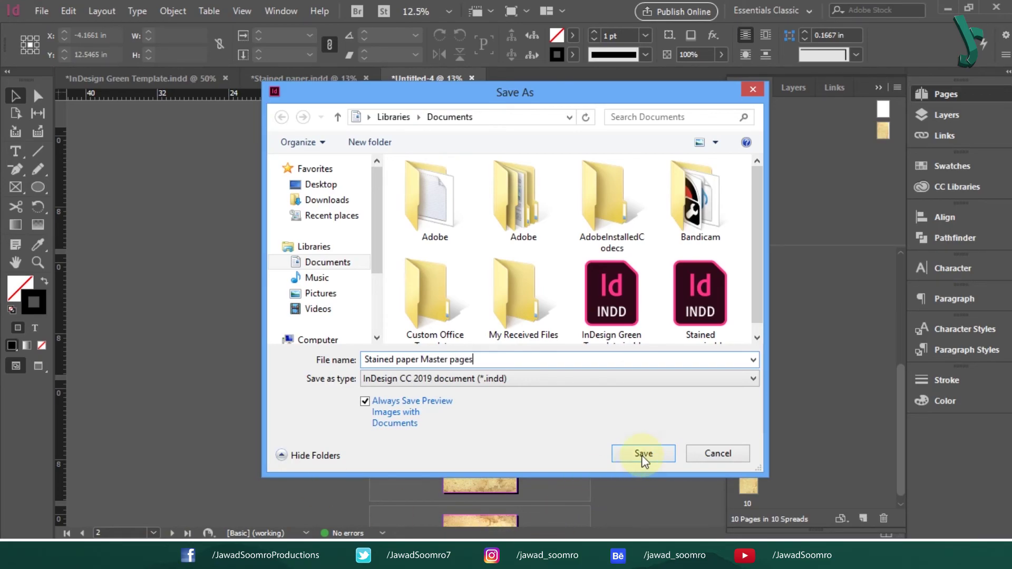
pyautogui.click(643, 456)
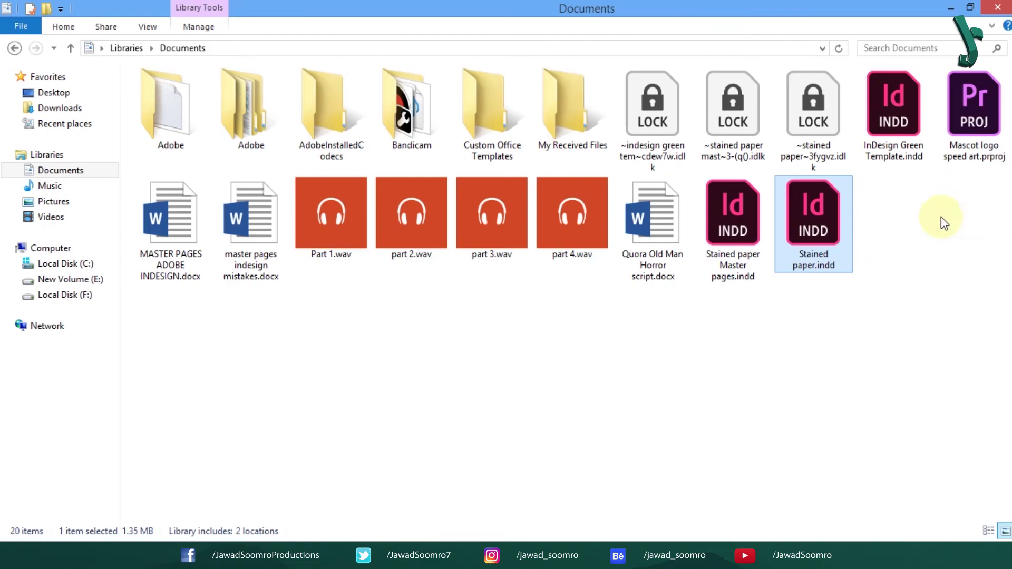
pyautogui.click(759, 224)
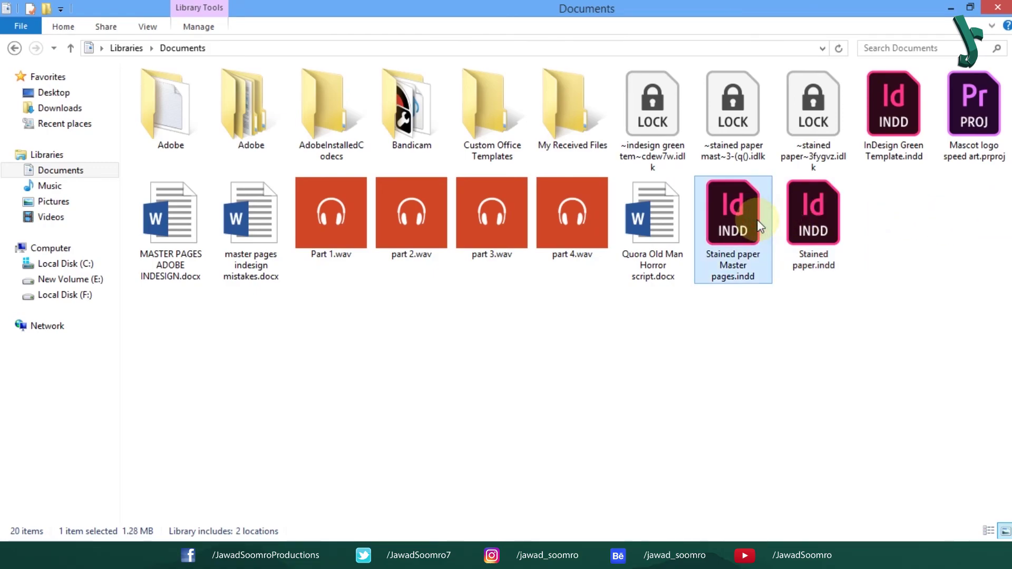
# Step: Compare the file sizes of Stained paper.indd and Stained paper Master pages.indd in Documents
pyautogui.click(812, 230)
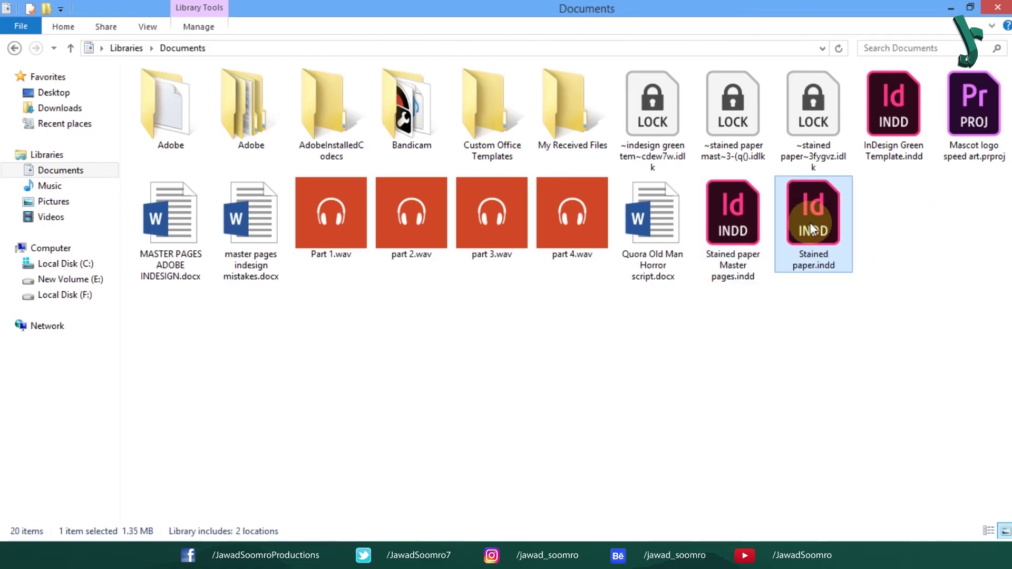
pyautogui.click(716, 238)
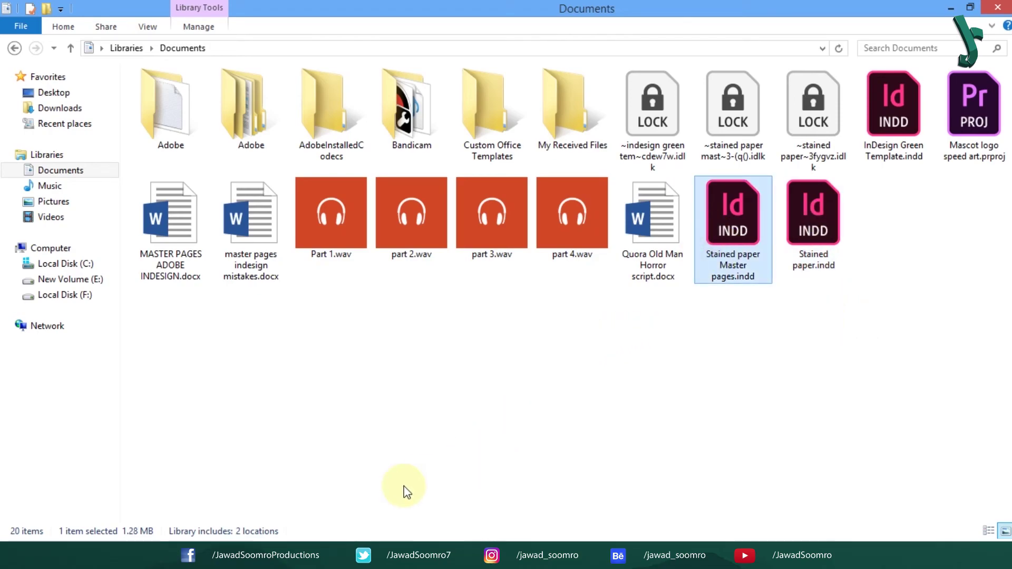
pyautogui.click(820, 221)
pyautogui.click(727, 238)
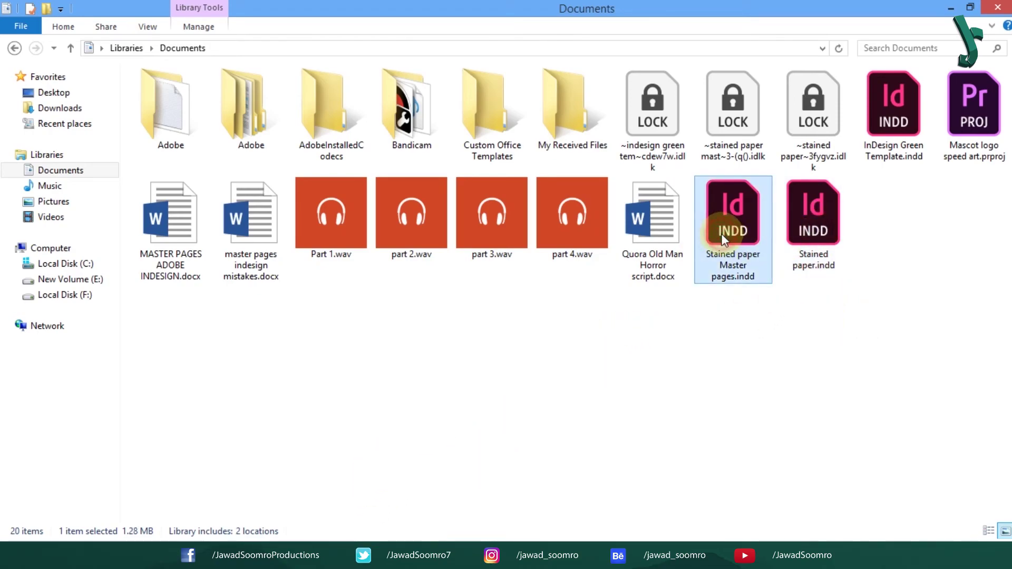
pyautogui.click(860, 203)
pyautogui.click(740, 202)
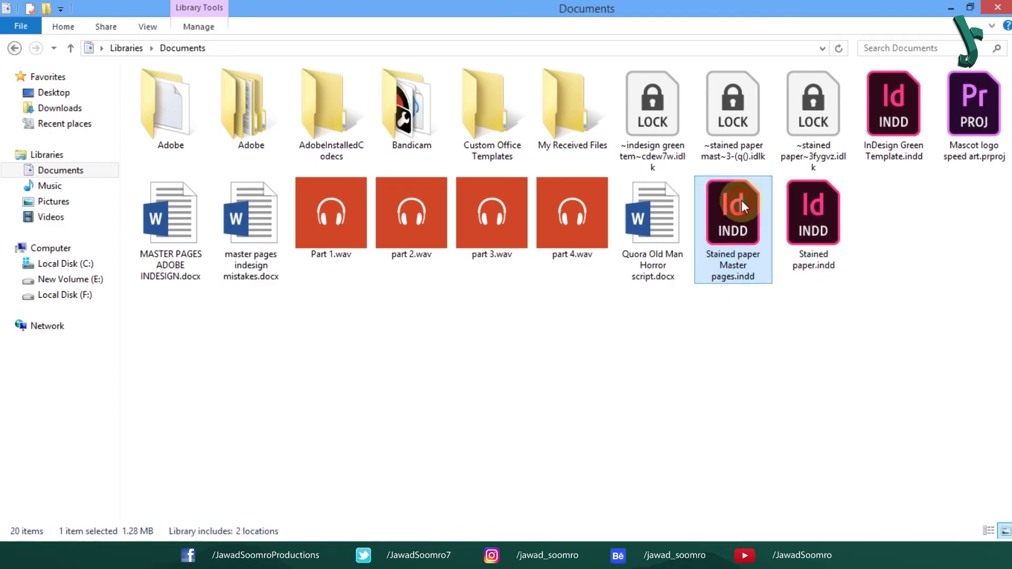
pyautogui.click(848, 201)
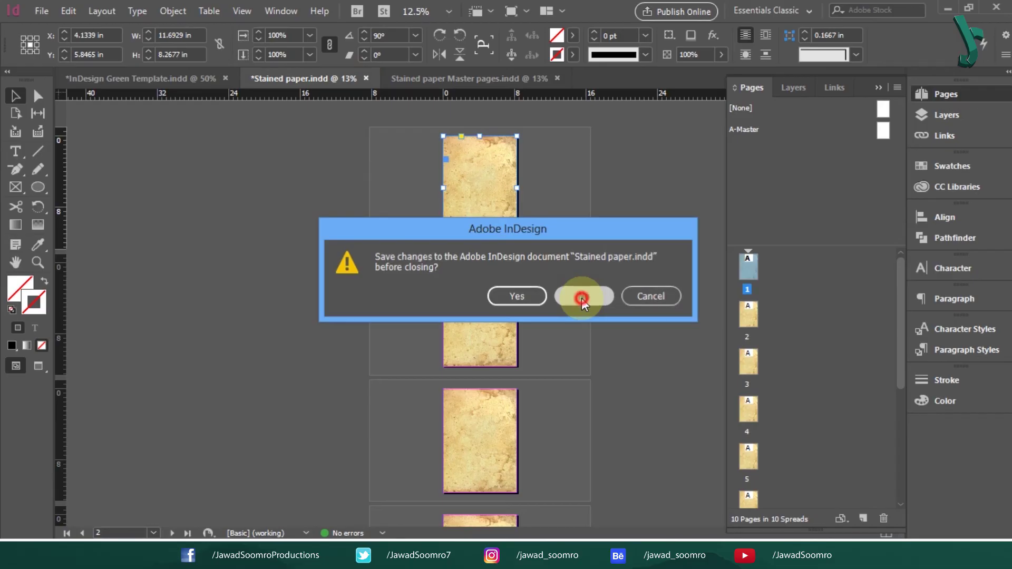
# Step: Back in InDesign, close Stained paper.indd without saving and add a text frame reading ELEMENT 1 near the top of the other document's A-Master page
pyautogui.click(582, 295)
pyautogui.doubleClick(883, 131)
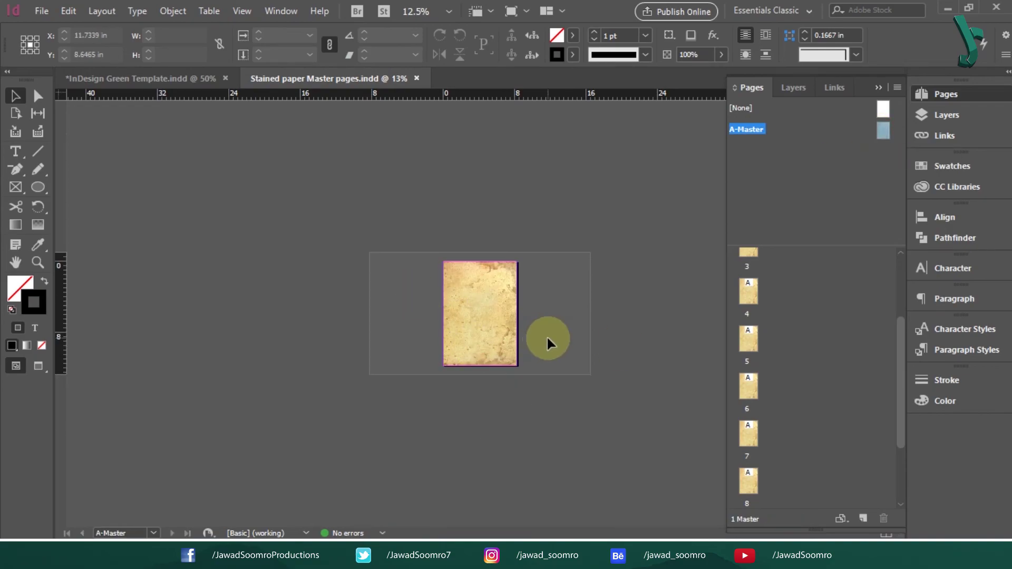
pyautogui.hotkey('ctrl', '=')
pyautogui.hotkey('ctrl', '=')
pyautogui.click(16, 151)
pyautogui.moveTo(357, 139); pyautogui.dragTo(563, 174)
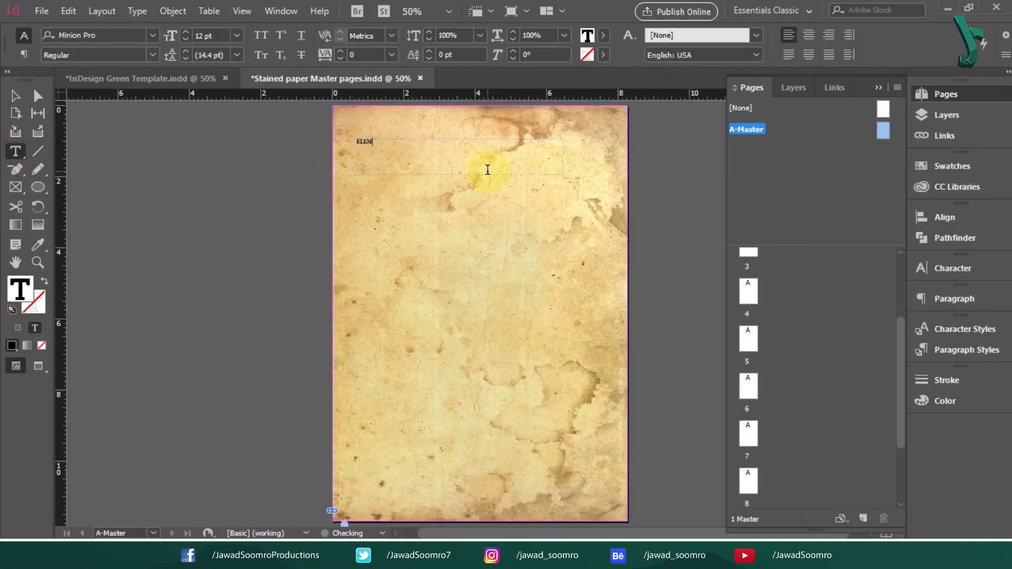
# Step: Format the ELEMENT 1 heading in Cardo Bold at 30 pt
pyautogui.hotkey('ctrl', 'a')
pyautogui.click(95, 35)
pyautogui.write('cardo')
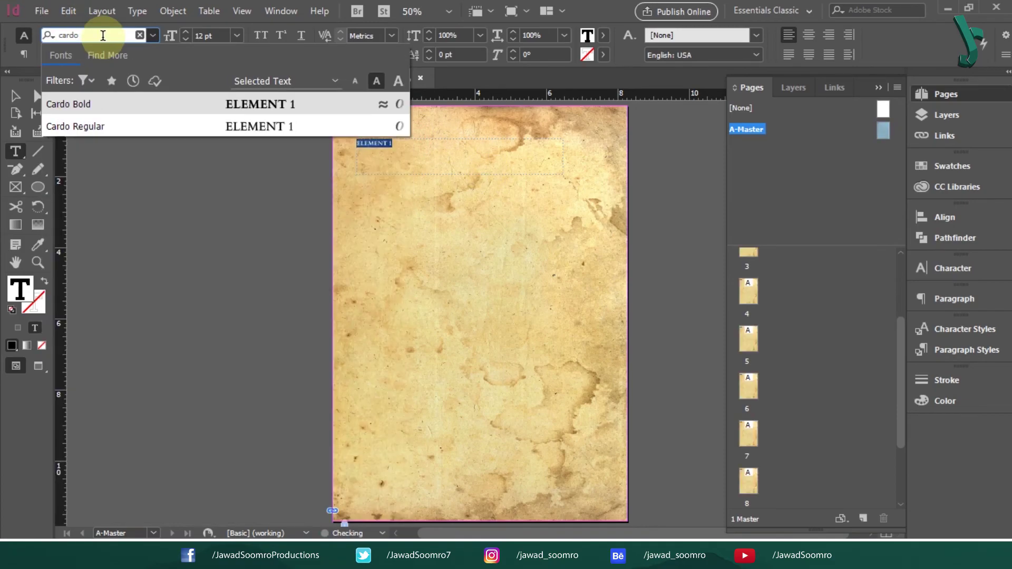
pyautogui.press('Return')
pyautogui.click(237, 35)
pyautogui.click(226, 219)
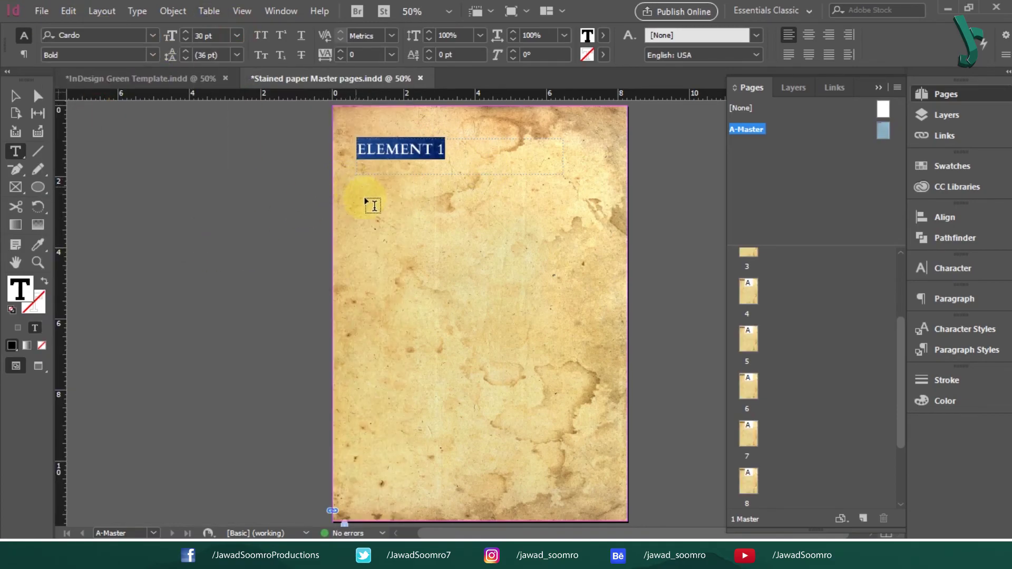
# Step: Enlarge the font size of the ELEMENT 1 heading so it fills most of its frame's width
pyautogui.click(15, 96)
pyautogui.doubleClick(390, 150)
pyautogui.hotkey('ctrl', 'a')
pyautogui.click(237, 35)
pyautogui.click(226, 268)
pyautogui.click(466, 365)
# Step: Add a text frame in the lower part of the A-Master page with the text Page | 1
pyautogui.scroll(-2, 425, 318)
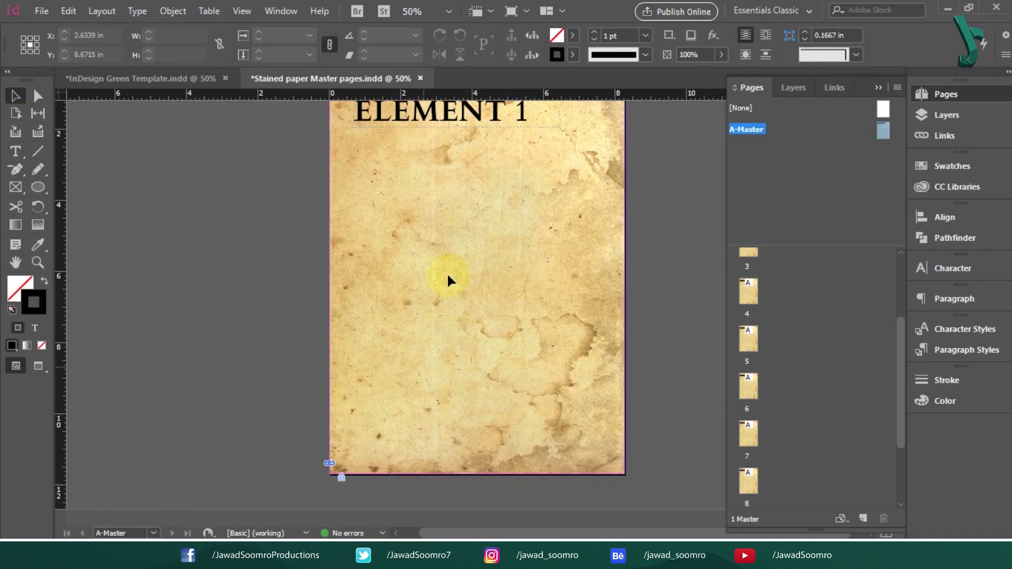
pyautogui.scroll(1, 425, 319)
pyautogui.press('e')
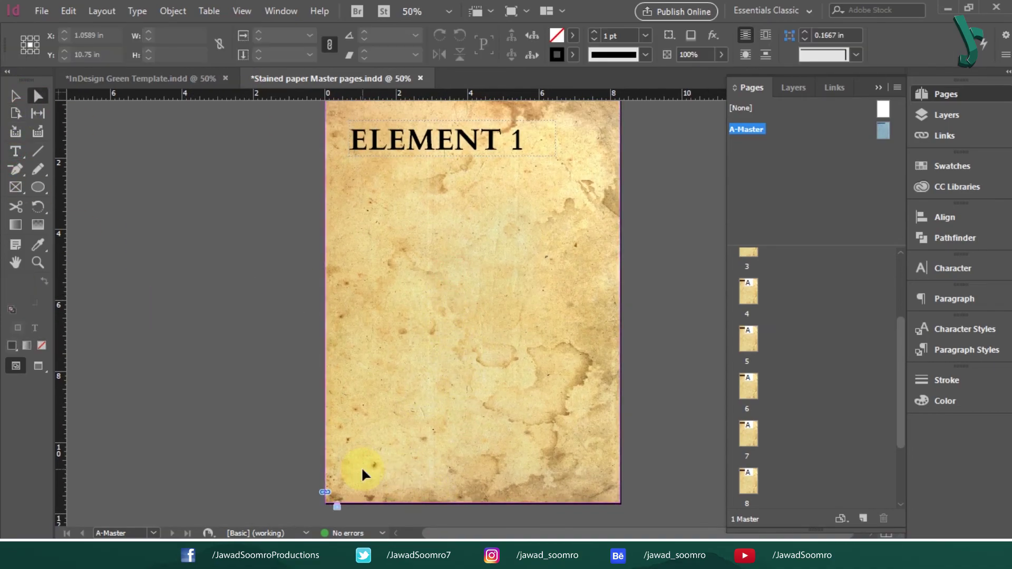
pyautogui.scroll(-1, 306, 433)
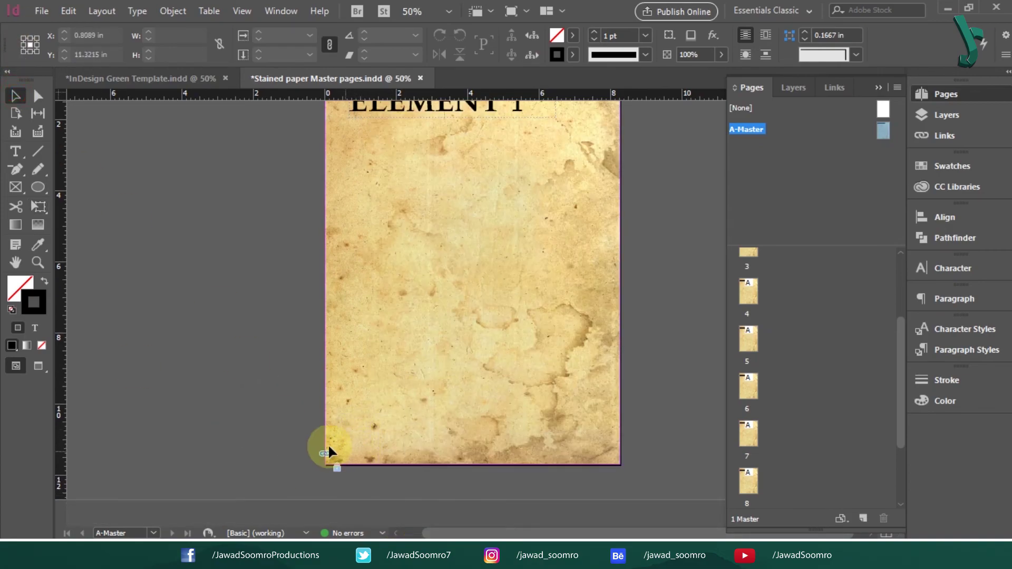
pyautogui.click(15, 152)
pyautogui.moveTo(328, 320); pyautogui.dragTo(445, 369)
pyautogui.write('Page')
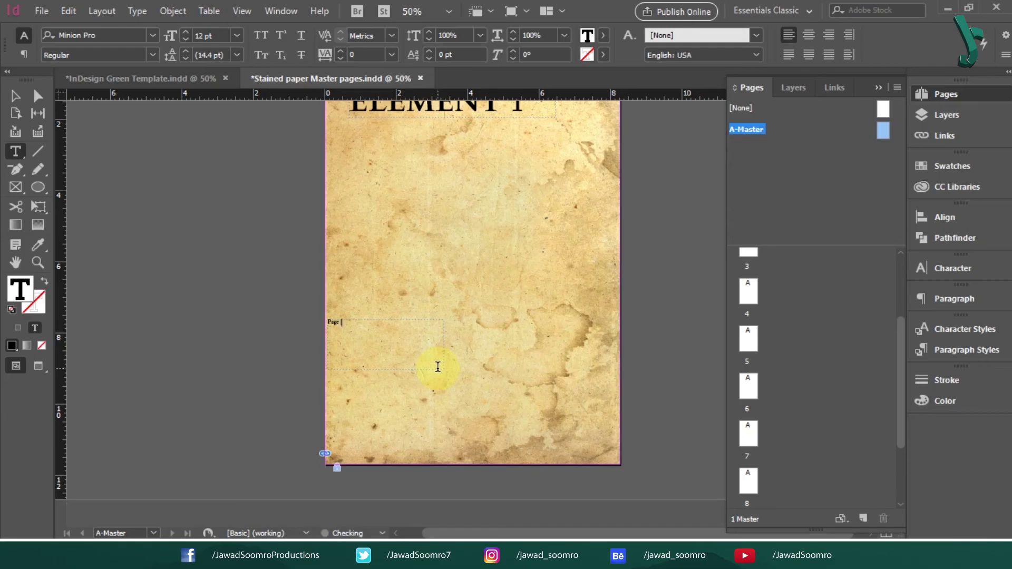
pyautogui.write(' | 1')
# Step: Change the font of the Page | 1 text on A-Master to Cardo Regular
pyautogui.moveTo(349, 322); pyautogui.dragTo(289, 323)
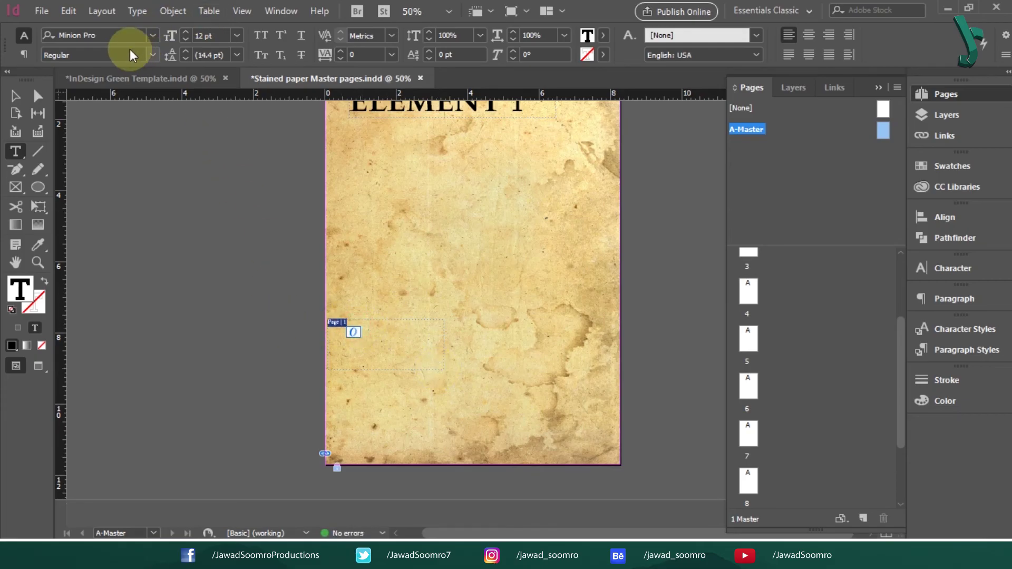
pyautogui.click(118, 35)
pyautogui.write('cardo')
pyautogui.click(144, 126)
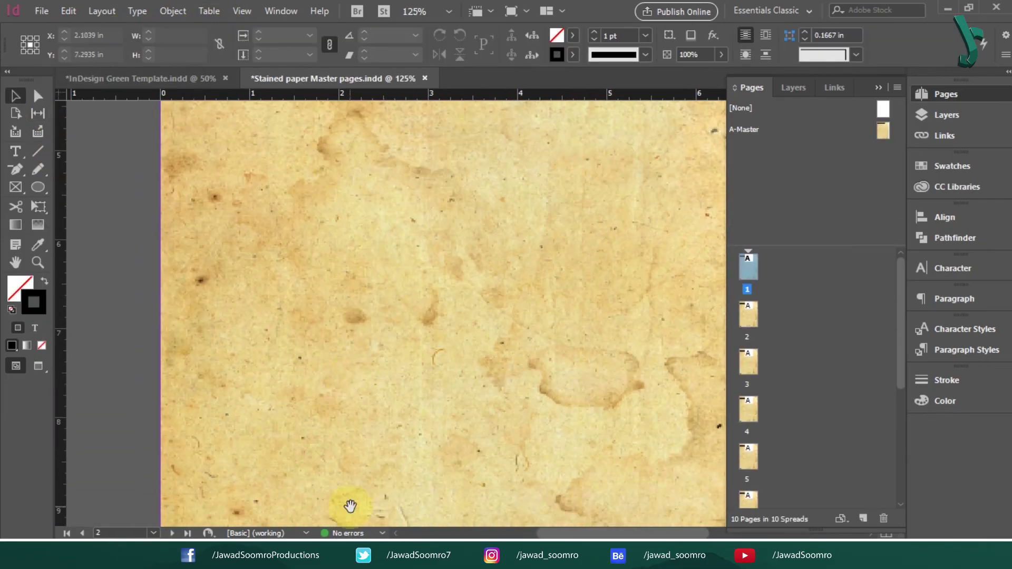
# Step: Go through the document pages, including pages 3 to 5, to check the automatic page number in the footer
pyautogui.scroll(-5, 598, 345)
pyautogui.doubleClick(751, 367)
pyautogui.doubleClick(751, 412)
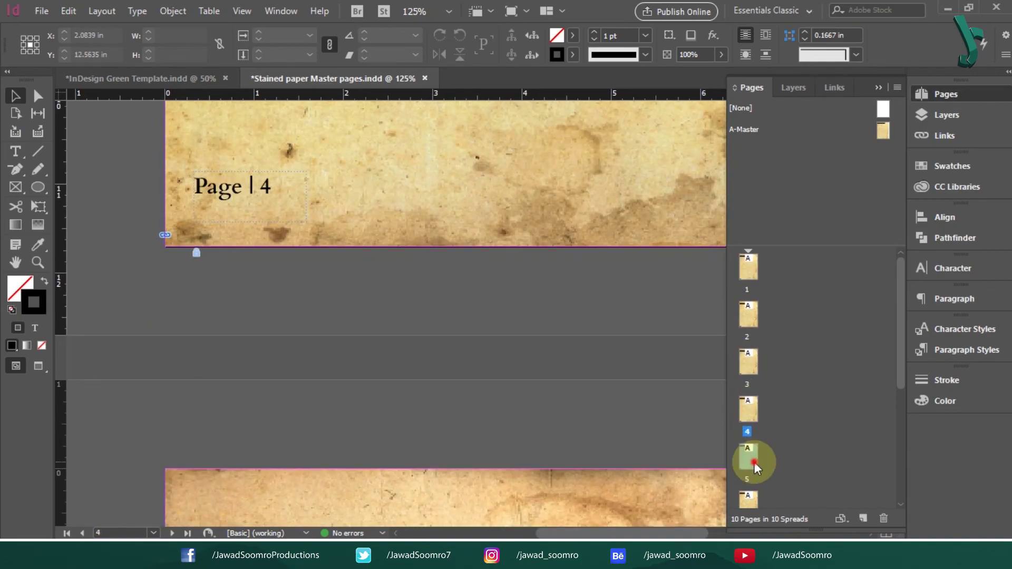
pyautogui.doubleClick(754, 458)
pyautogui.scroll(-3, 755, 348)
pyautogui.doubleClick(754, 472)
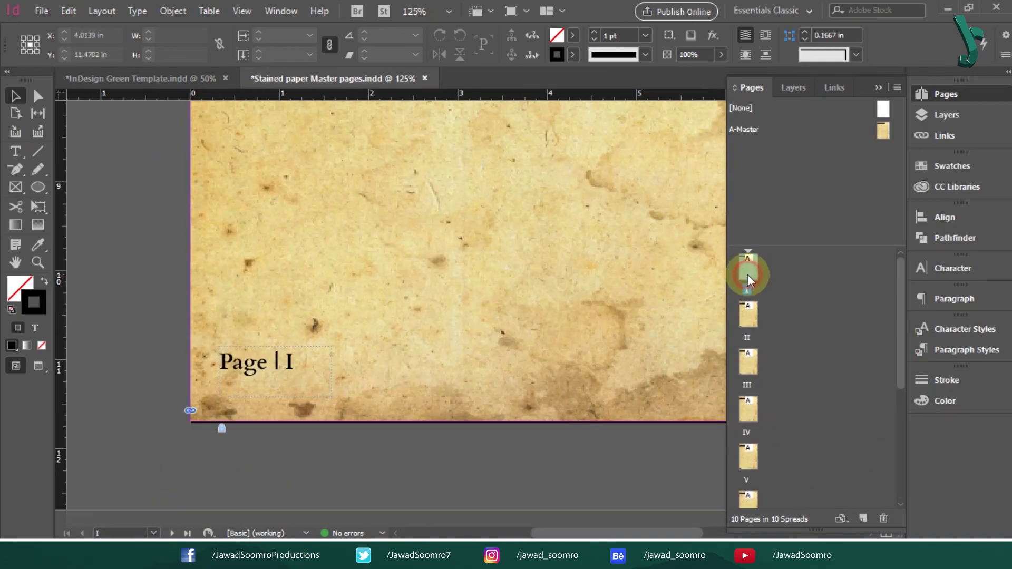
# Step: Go through the Roman-numbered document pages to check the numeral format in their footers
pyautogui.doubleClick(749, 314)
pyautogui.doubleClick(746, 265)
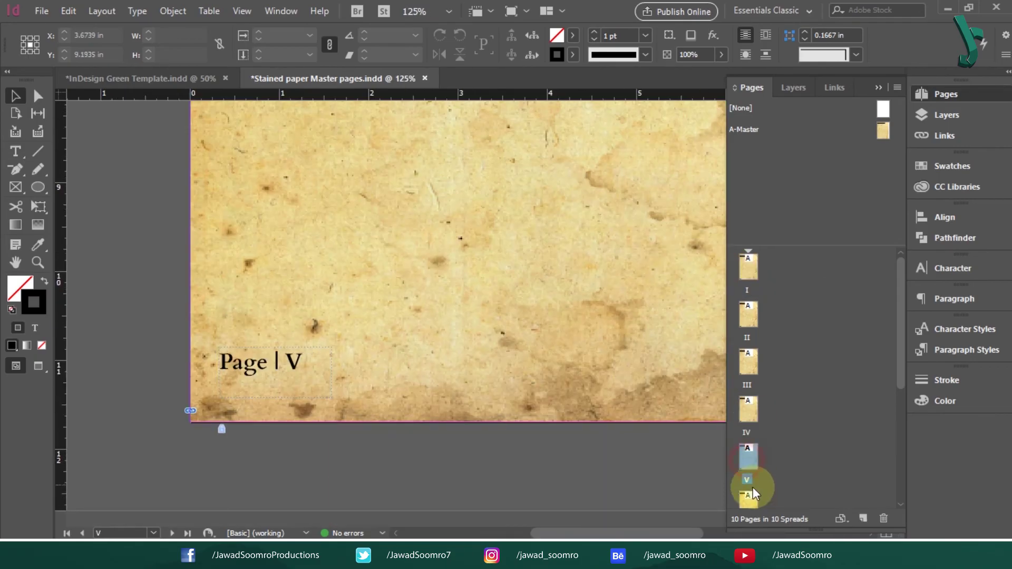
pyautogui.doubleClick(752, 486)
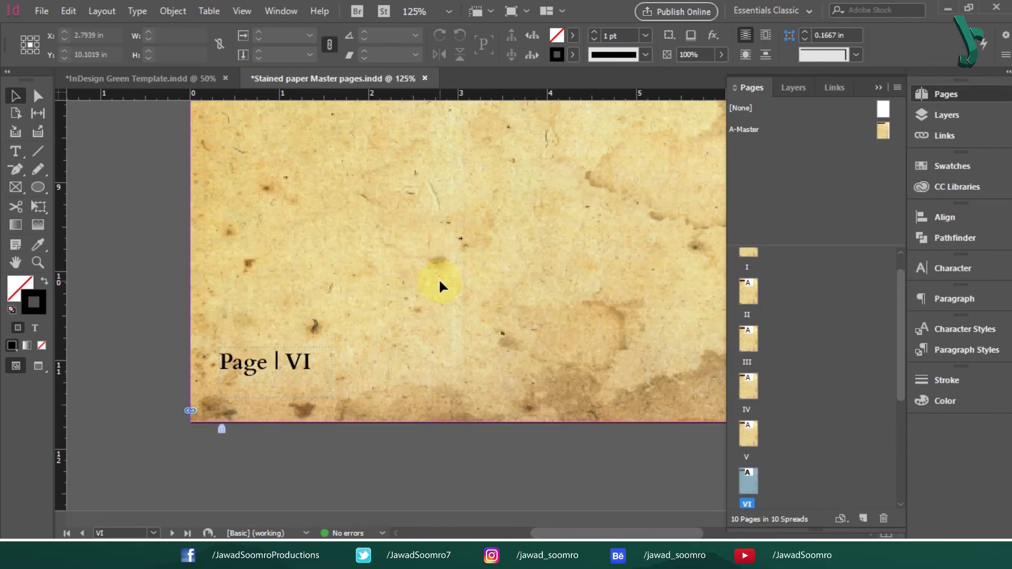
pyautogui.doubleClick(750, 371)
pyautogui.doubleClick(749, 445)
pyautogui.doubleClick(749, 493)
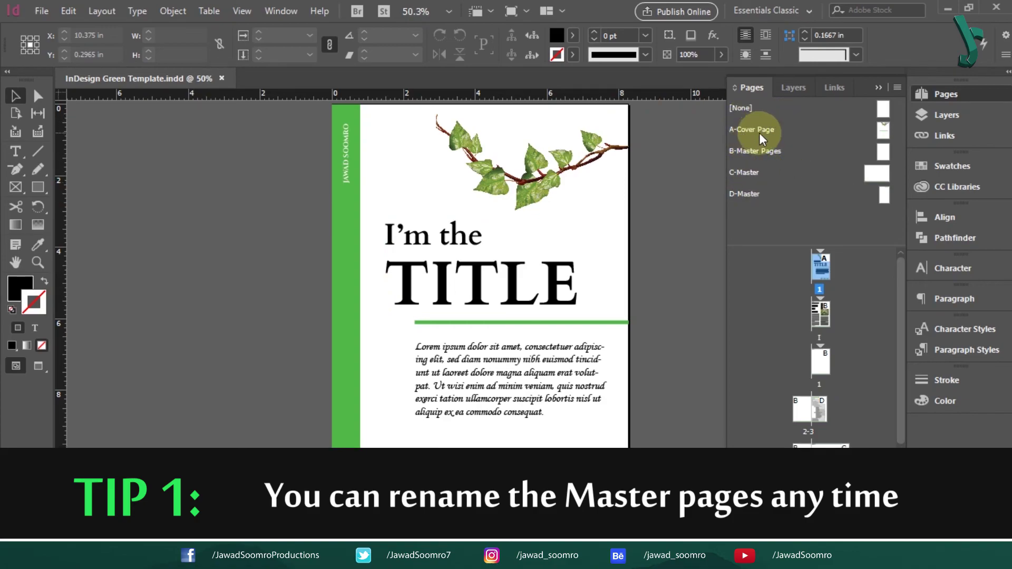
# Step: Rename the A-Cover Page master of InDesign Green Template to Book Cover, keeping prefix A
pyautogui.rightClick(890, 126)
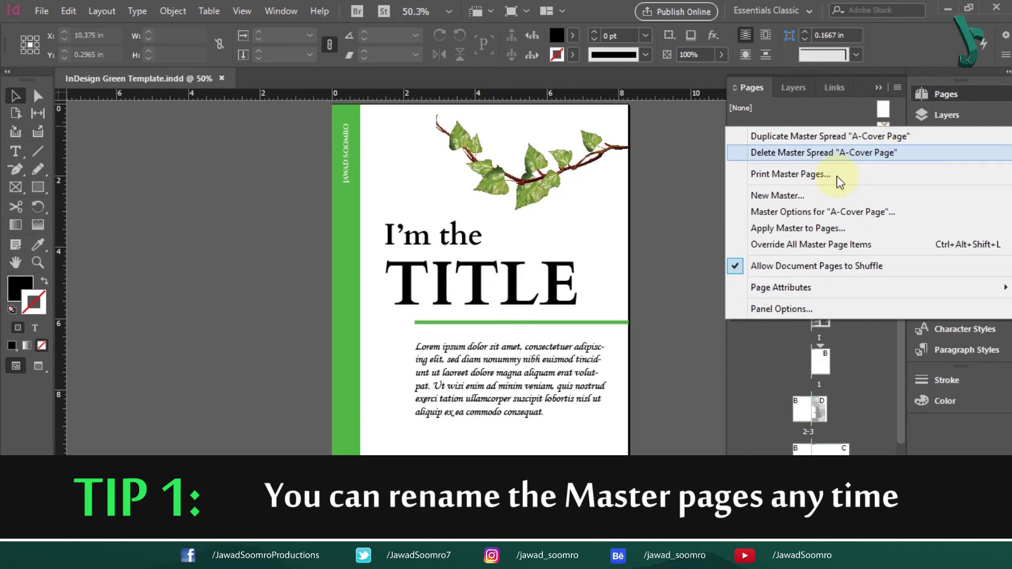
pyautogui.click(824, 212)
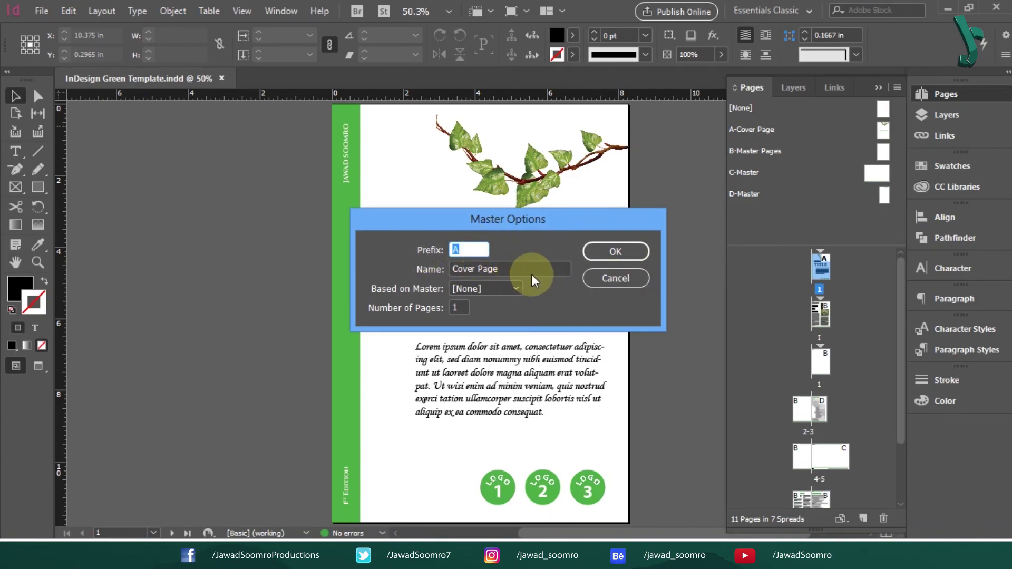
pyautogui.moveTo(530, 265); pyautogui.dragTo(423, 270)
pyautogui.moveTo(504, 272); pyautogui.dragTo(396, 272)
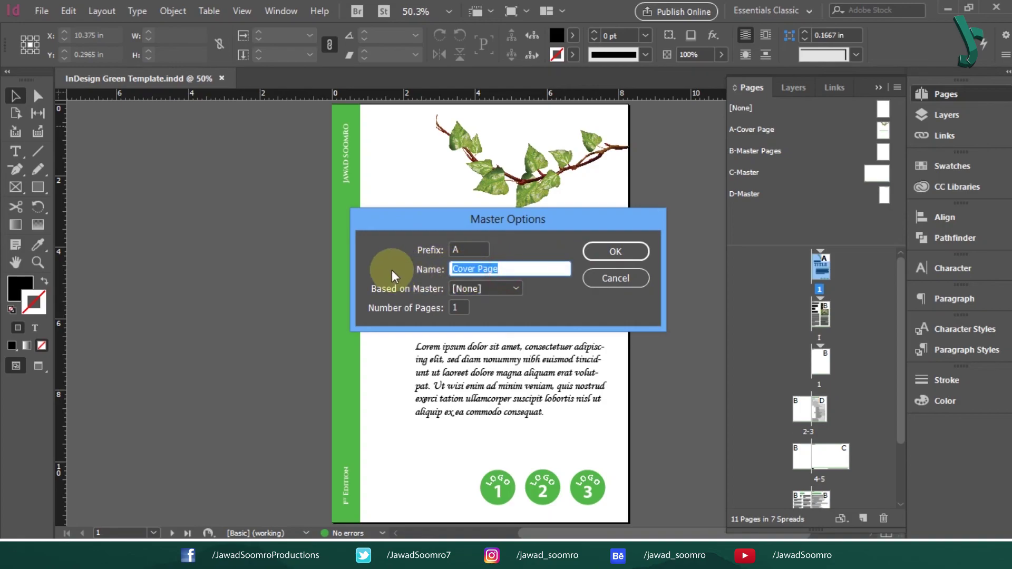
pyautogui.write('Book Co')
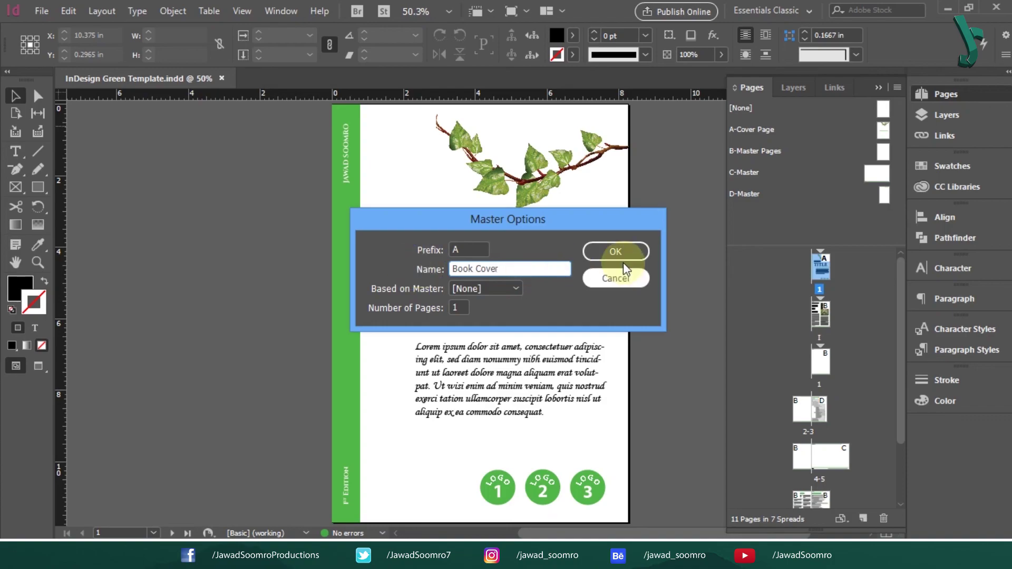
pyautogui.click(635, 254)
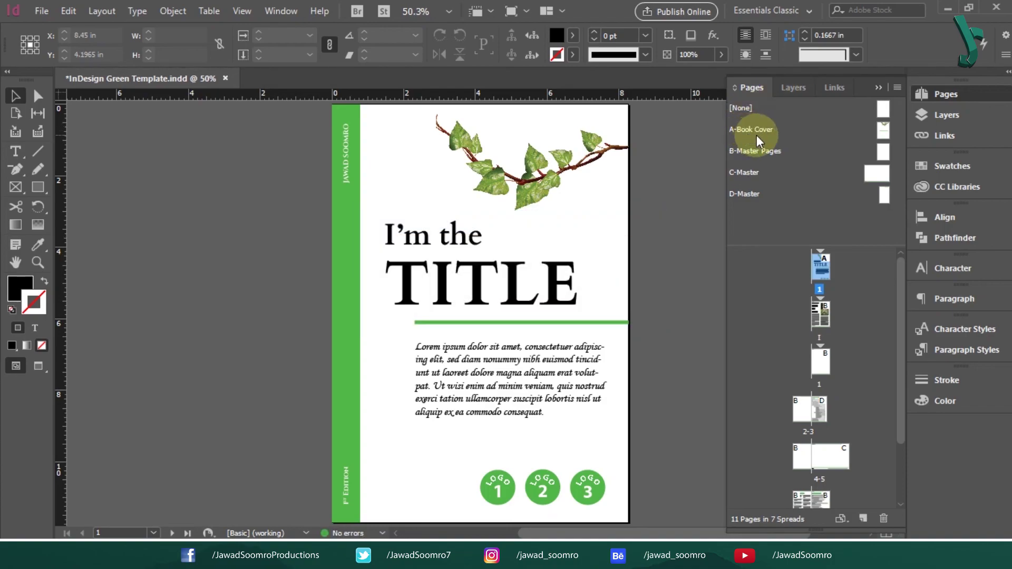
# Step: Rename the B-Master Pages master to Chapter pages, keeping prefix B
pyautogui.rightClick(883, 160)
pyautogui.click(791, 240)
pyautogui.click(510, 271)
pyautogui.hotkey('ctrl', 'a')
pyautogui.press('BackSpace')
pyautogui.write('Chapter pa')
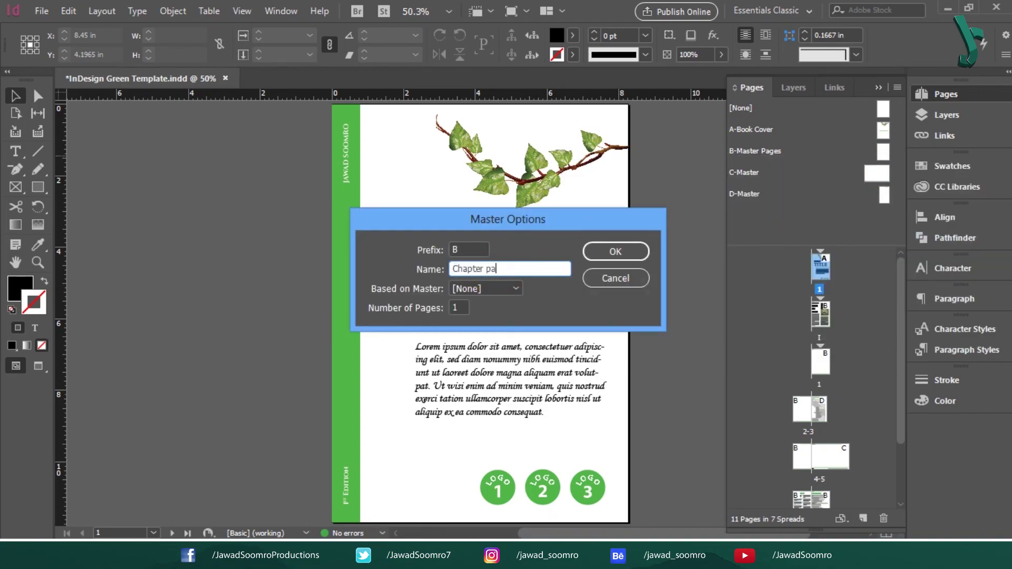
pyautogui.write('ges')
pyautogui.press('Return')
# Step: Rename the C-Master master to Landscape page, keeping prefix C
pyautogui.rightClick(878, 175)
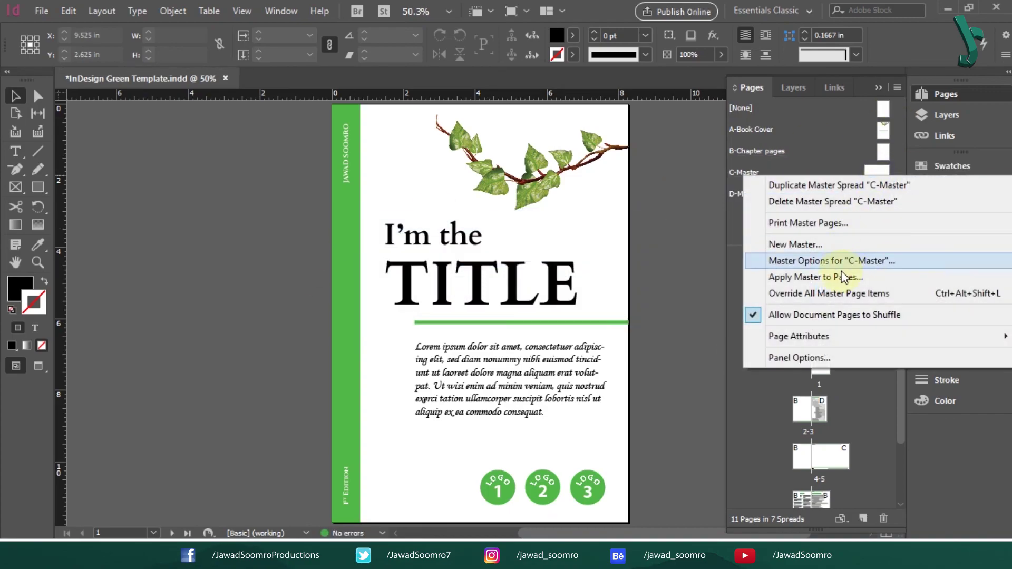
pyautogui.click(840, 264)
pyautogui.click(489, 275)
pyautogui.write('Landscape page')
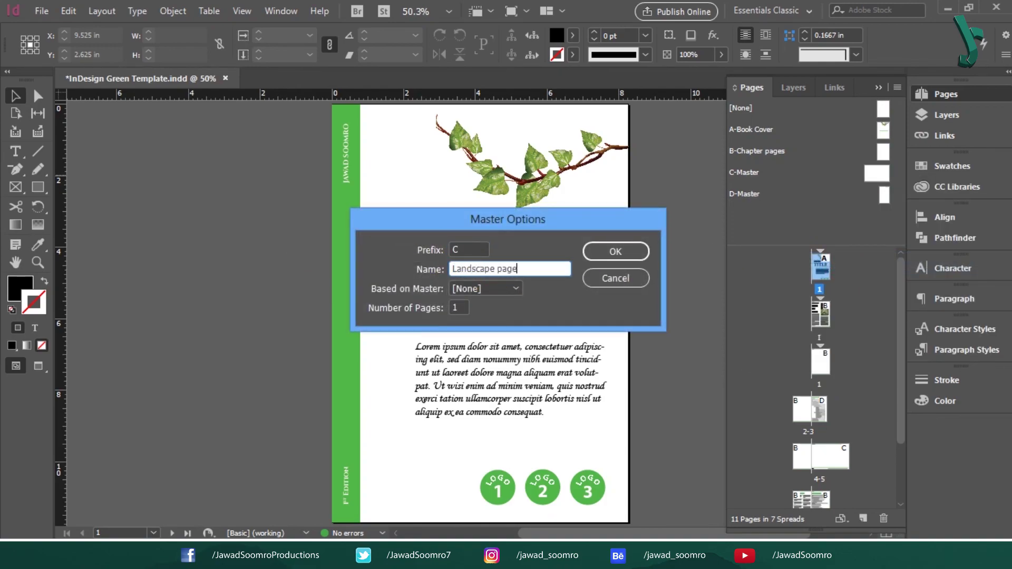
pyautogui.press('Return')
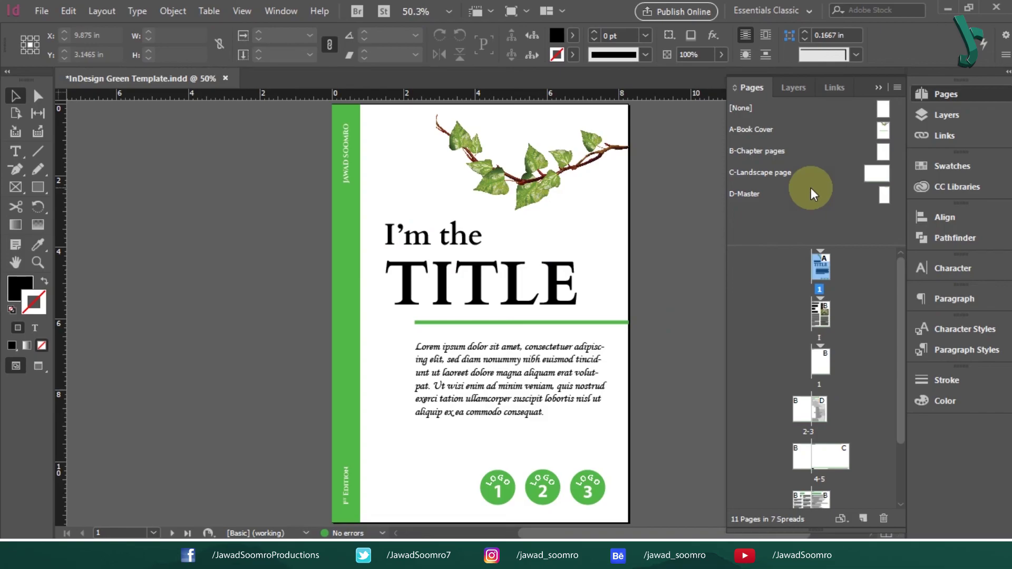
# Step: Collapse the page thumbnails and view the References and Glossary spread on pages 6 and 7
pyautogui.click(880, 88)
pyautogui.moveTo(897, 122); pyautogui.dragTo(893, 420)
pyautogui.moveTo(617, 533); pyautogui.dragTo(563, 531)
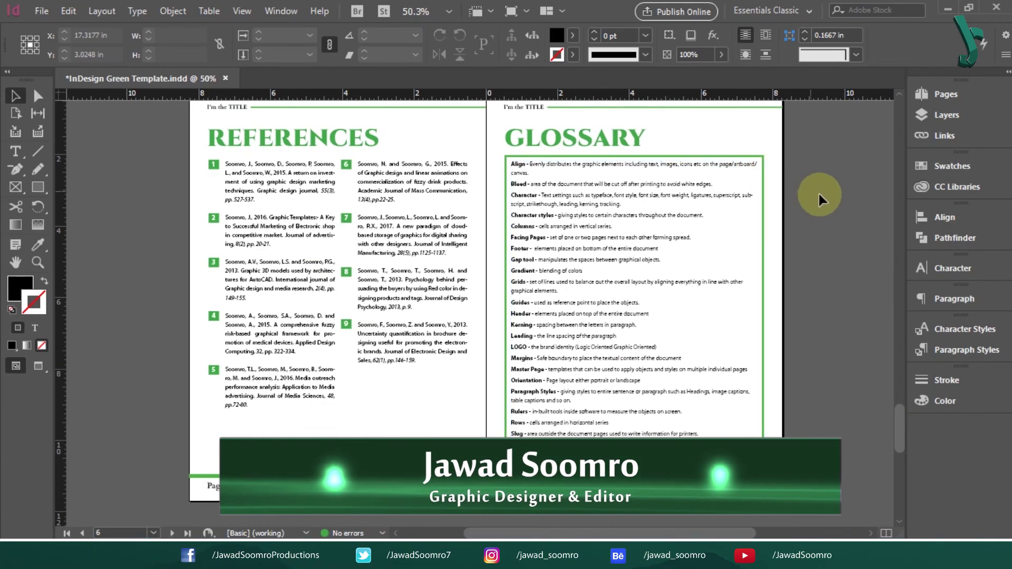
pyautogui.moveTo(901, 420); pyautogui.dragTo(895, 417)
pyautogui.moveTo(676, 533); pyautogui.dragTo(741, 534)
pyautogui.click(811, 342)
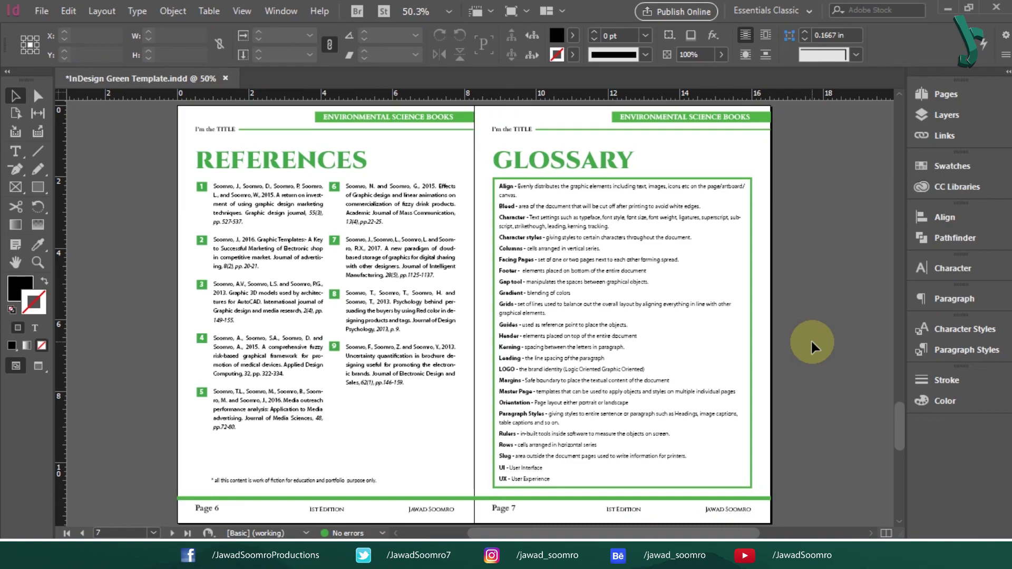